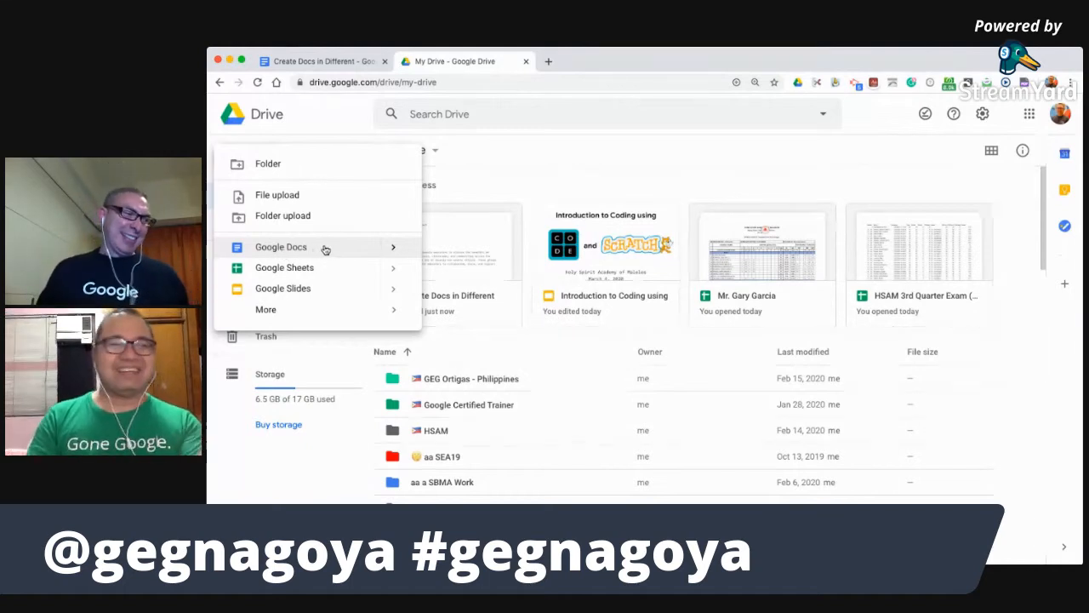
- Review the new-item options in Drive and look through the Google apps list for Docs
click(329, 125)
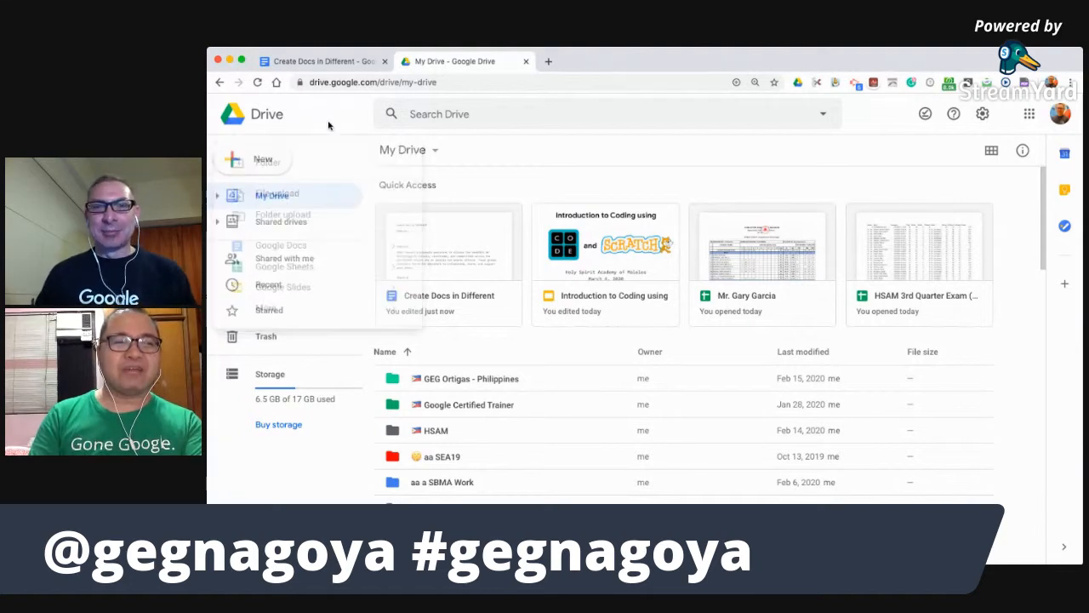
click(271, 159)
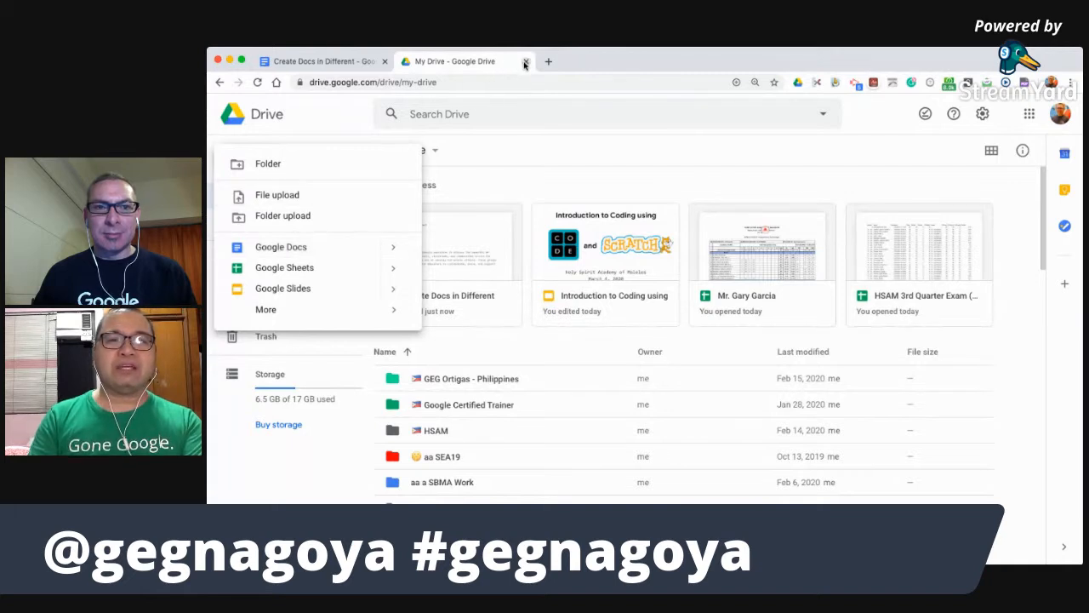
click(1030, 113)
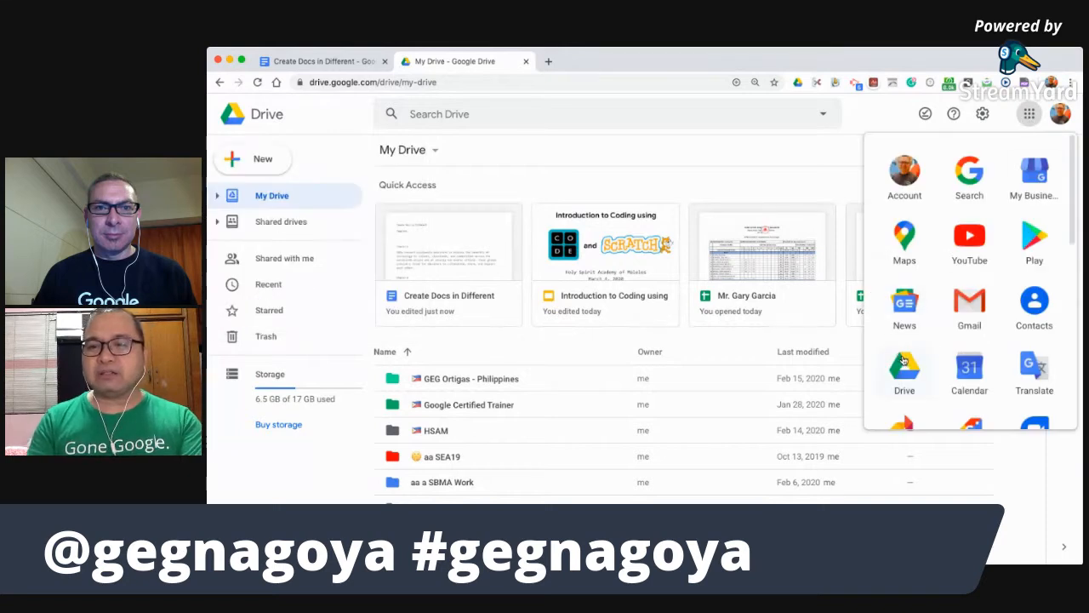
scroll(904, 361, down, 5)
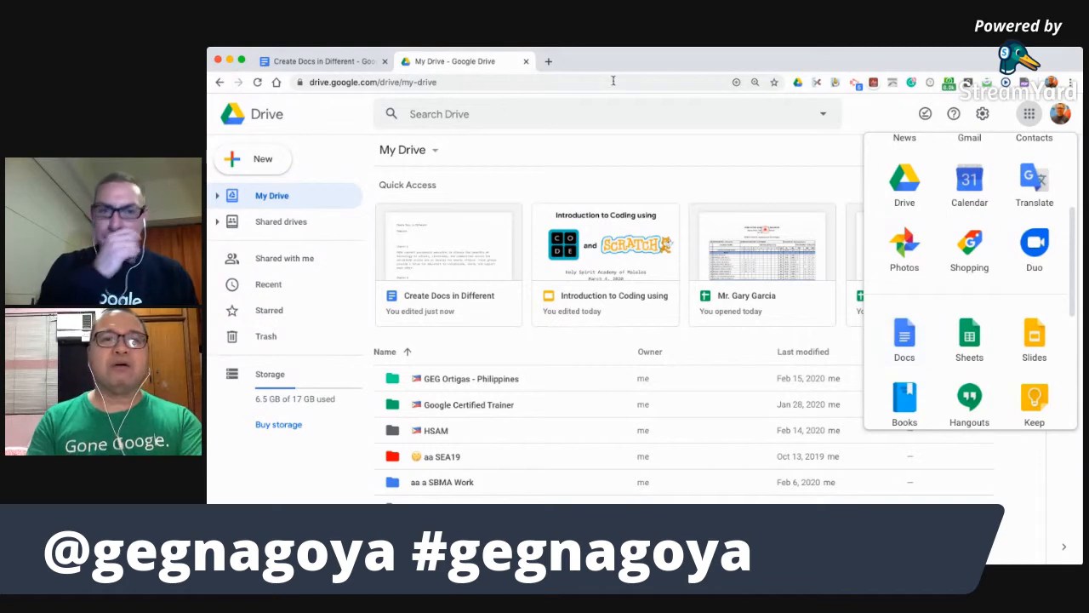
- Create a blank document by going to docs.new in the current tab, and close that tab
click(550, 81)
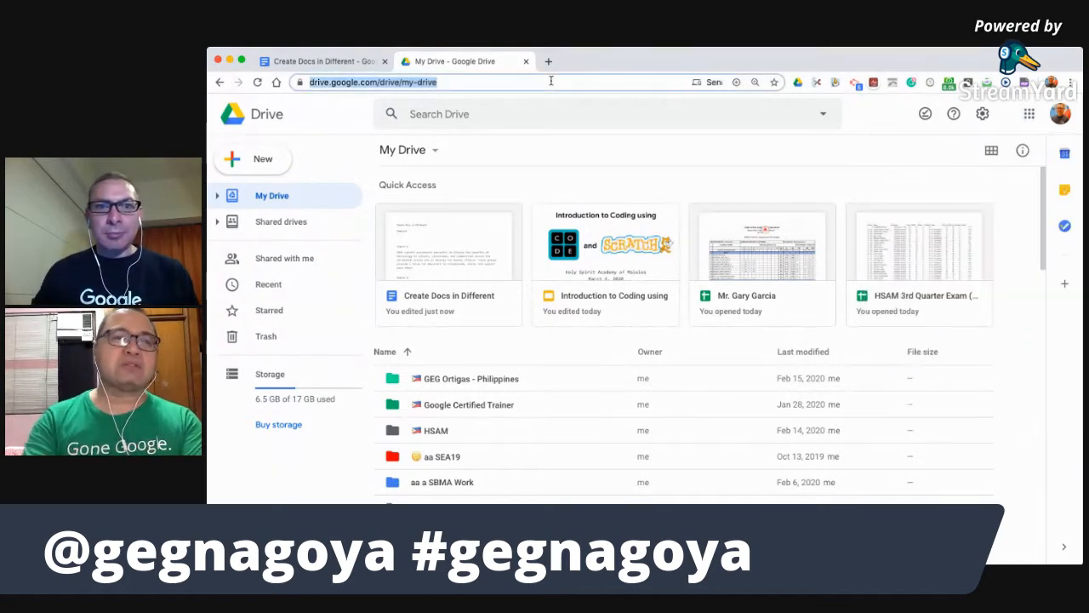
text(docs.new)
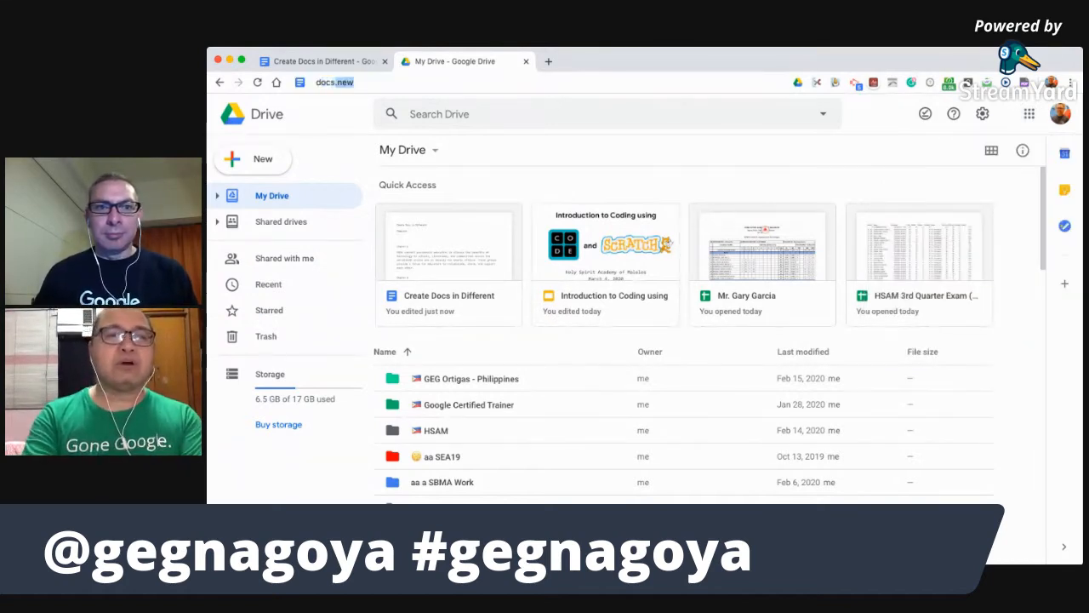
key(Return)
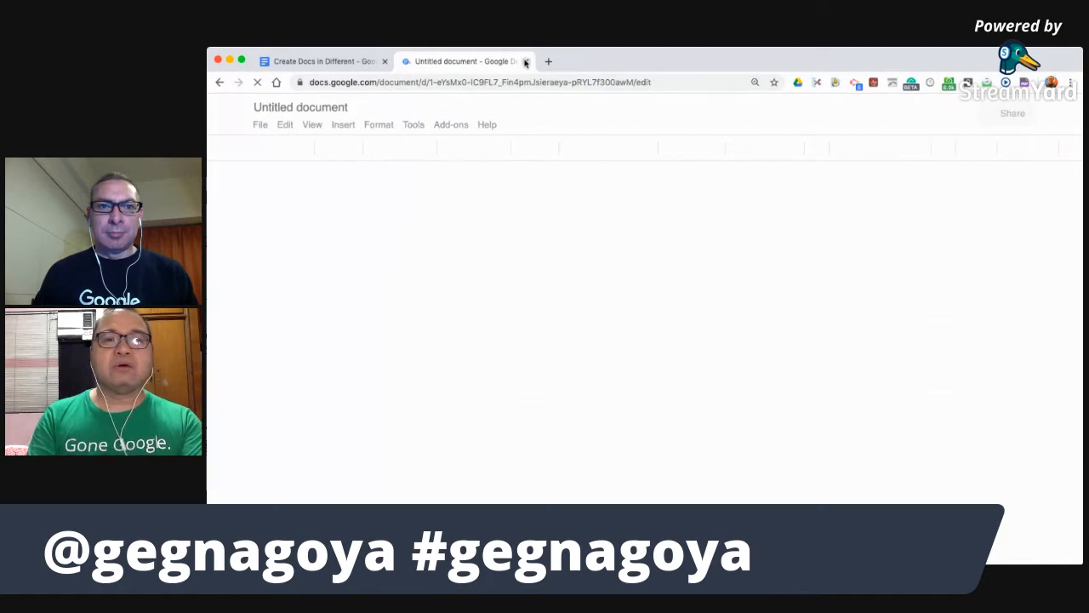
click(526, 62)
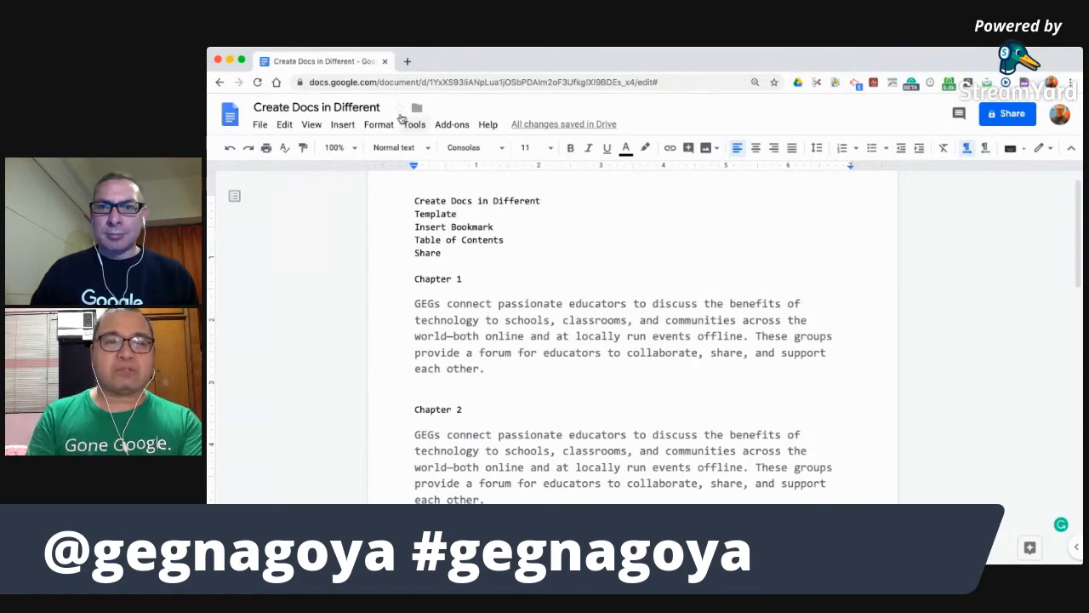
- Create a blank document by going to docs.new in a new browser tab
click(408, 63)
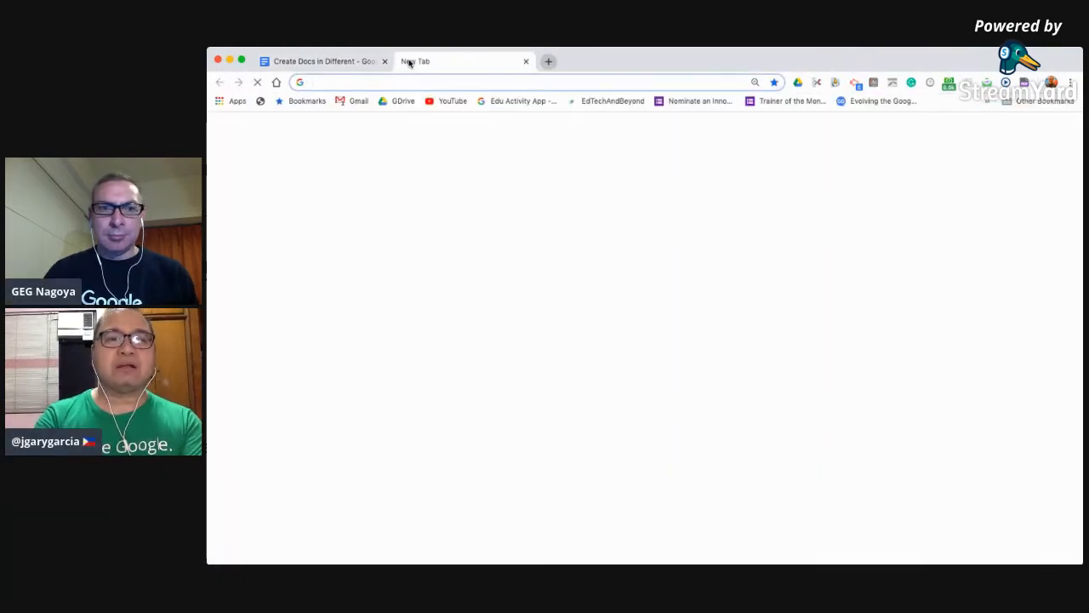
text(docs.new)
key(Return)
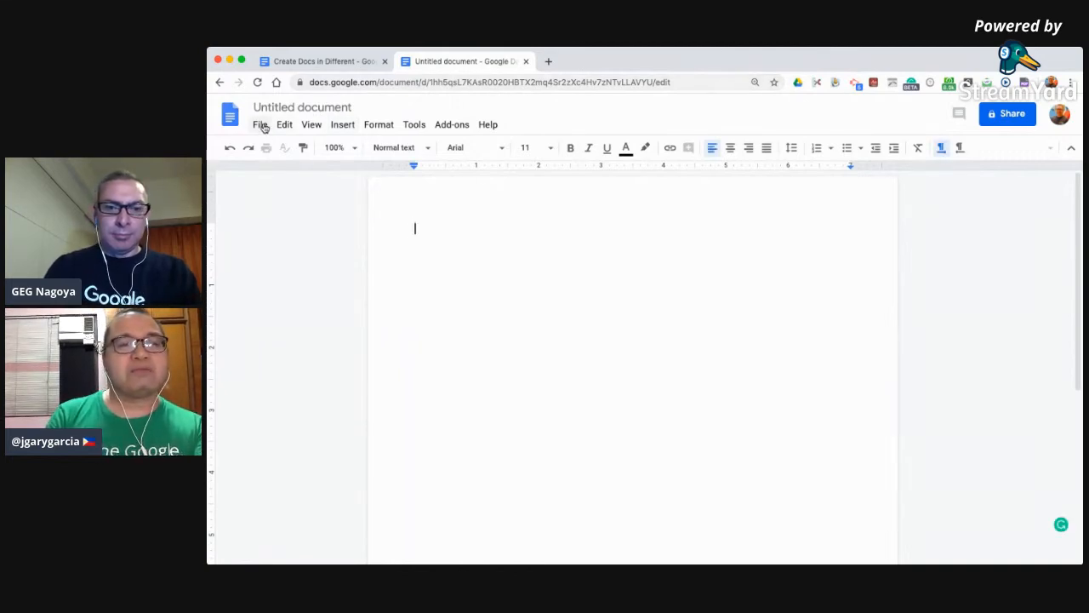
- Browse the résumé, letter and personal designs in the template gallery, close it, and review the new-file options again
click(261, 126)
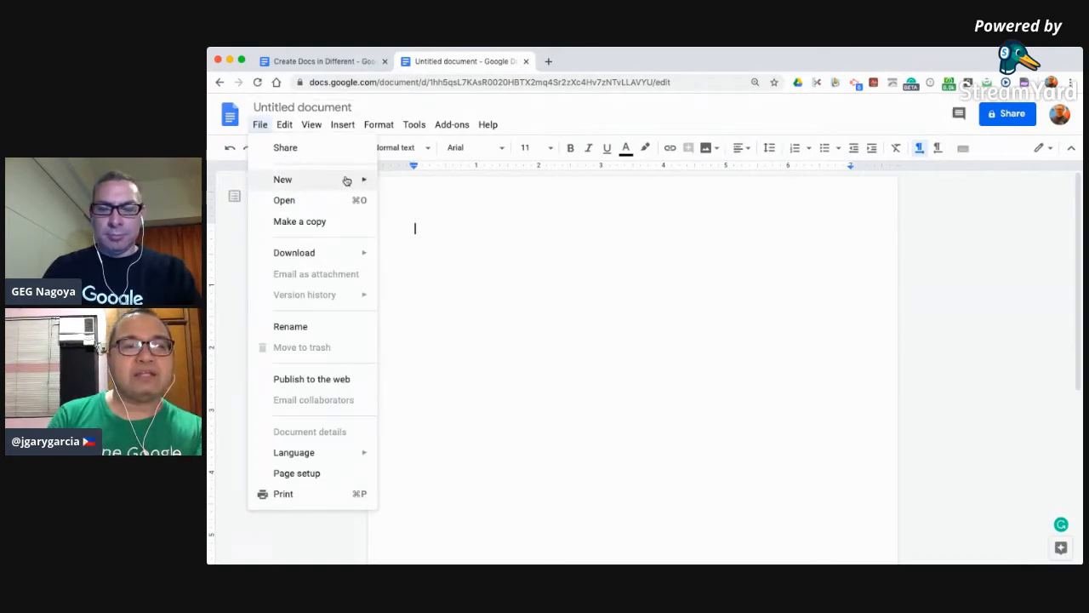
mouse_move(353, 180)
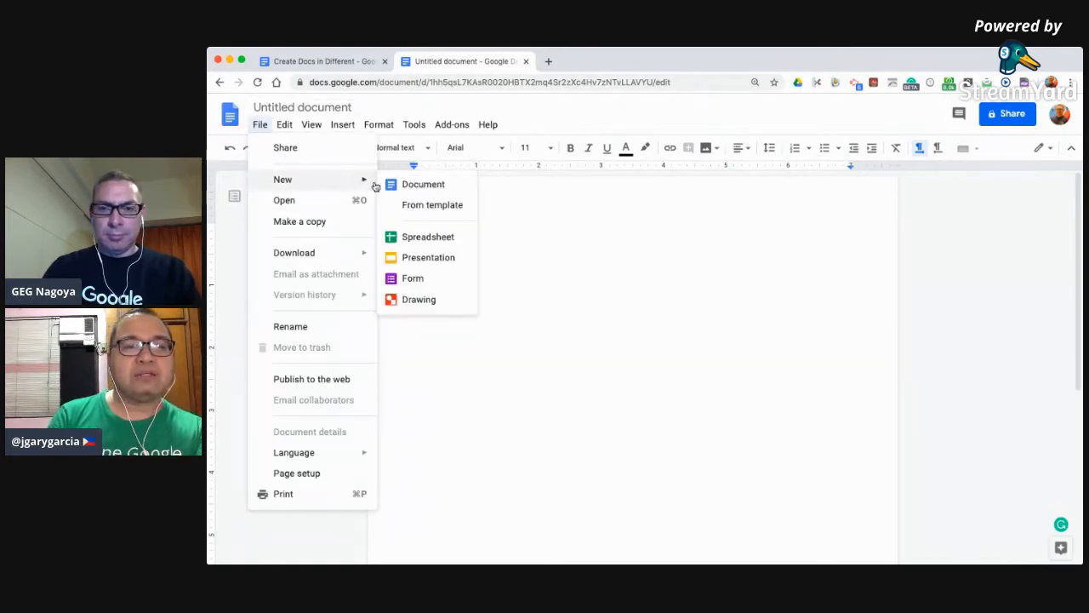
click(426, 206)
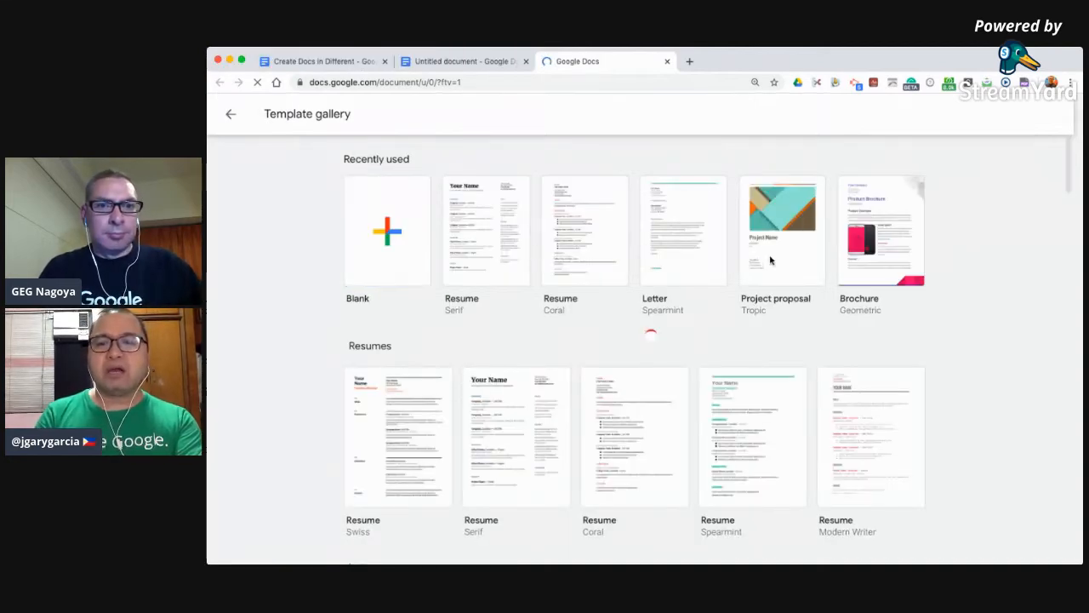
scroll(828, 276, down, 2)
scroll(829, 276, down, 5)
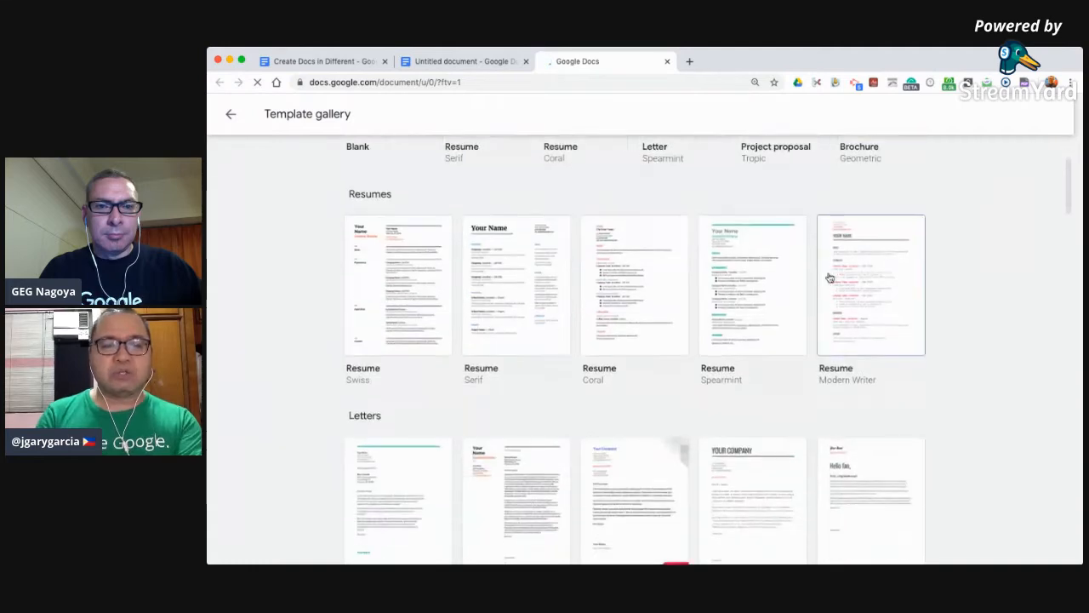
scroll(828, 276, down, 4)
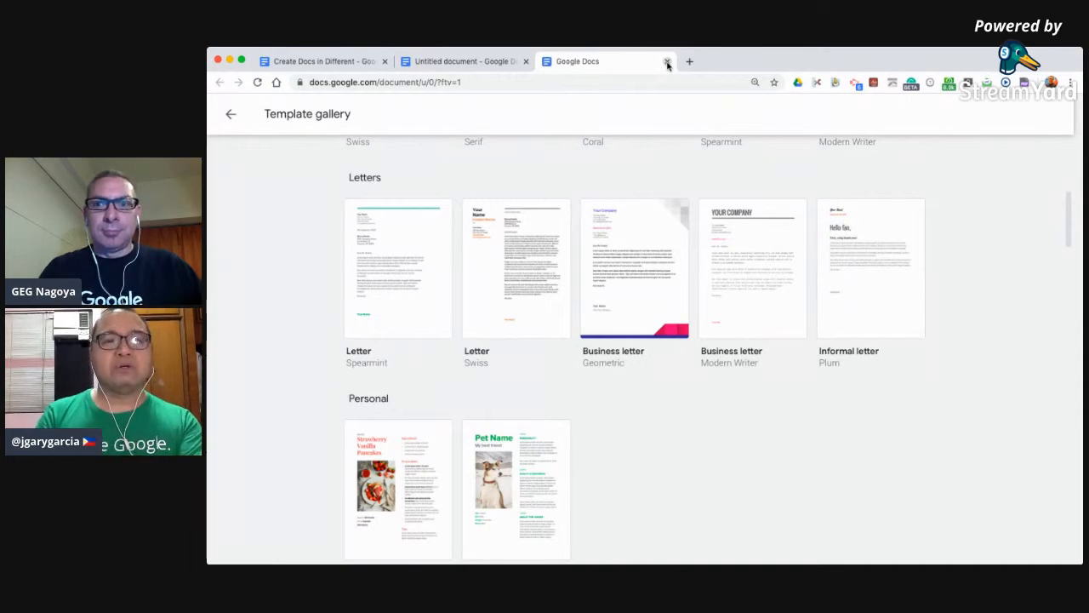
click(668, 63)
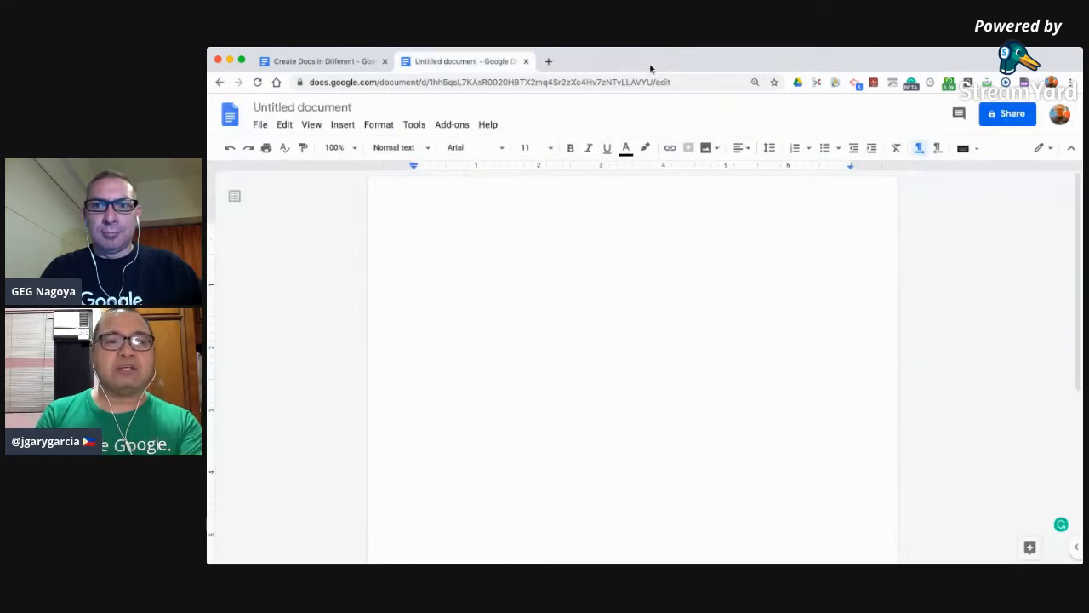
click(266, 130)
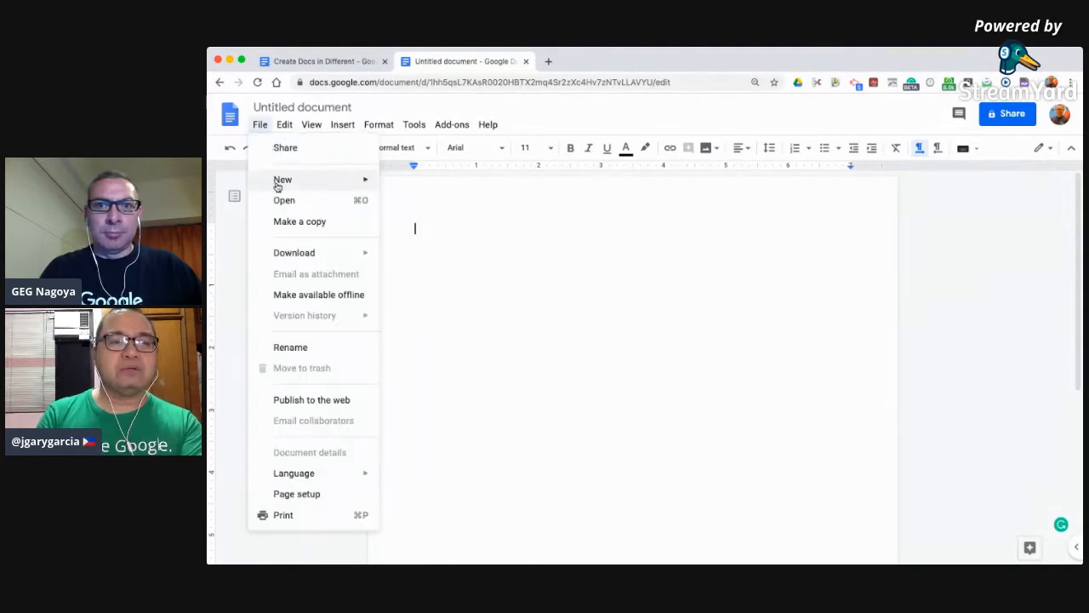
mouse_move(371, 190)
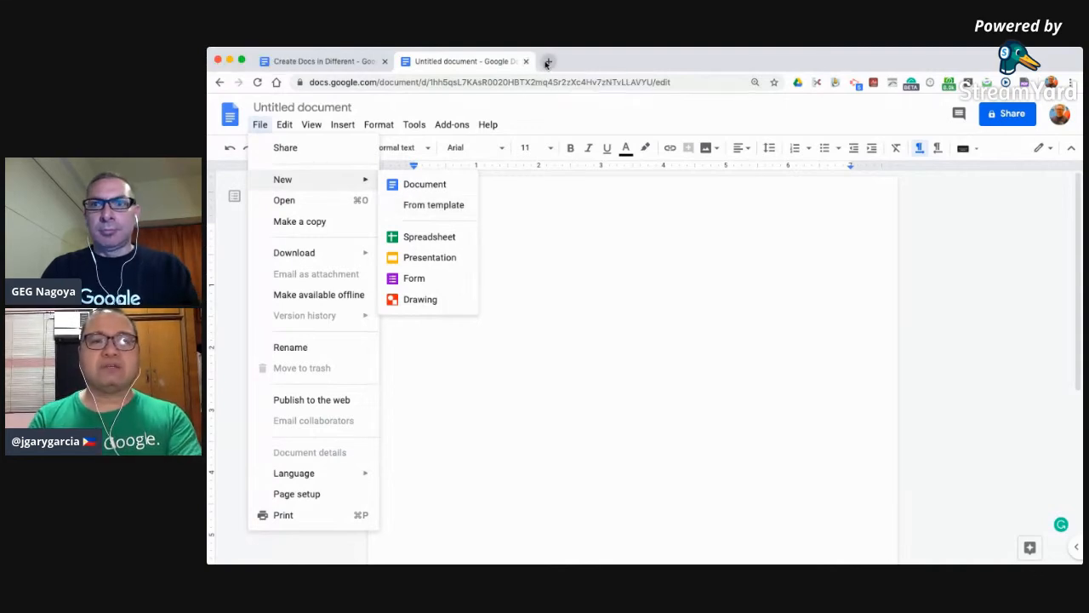
- Open Google Drive in a new browser tab and show the blank and template options for creating a Google Docs file
click(548, 63)
text(dr)
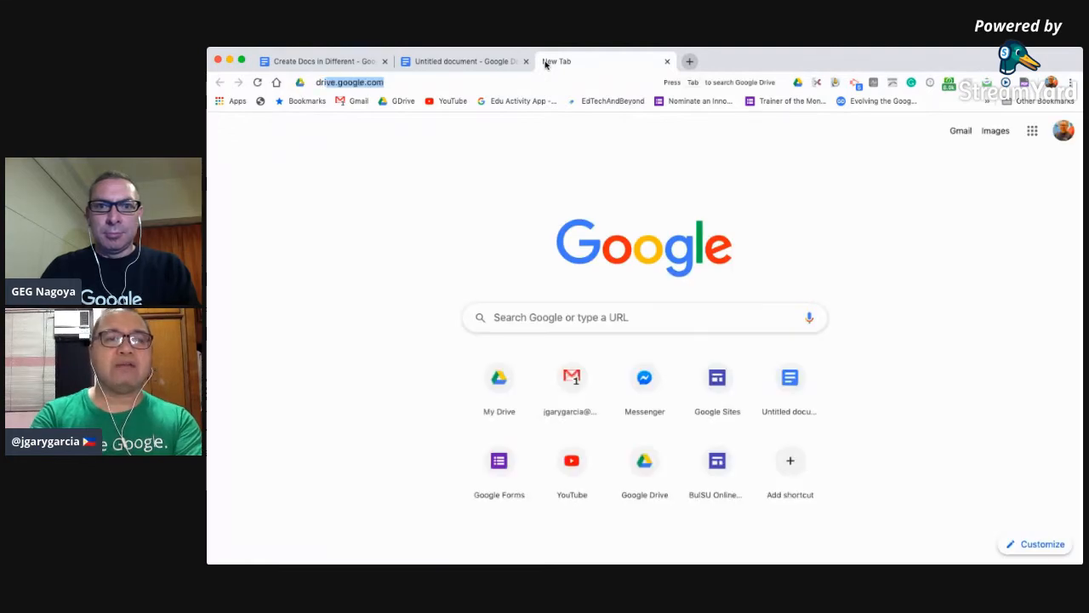
key(Return)
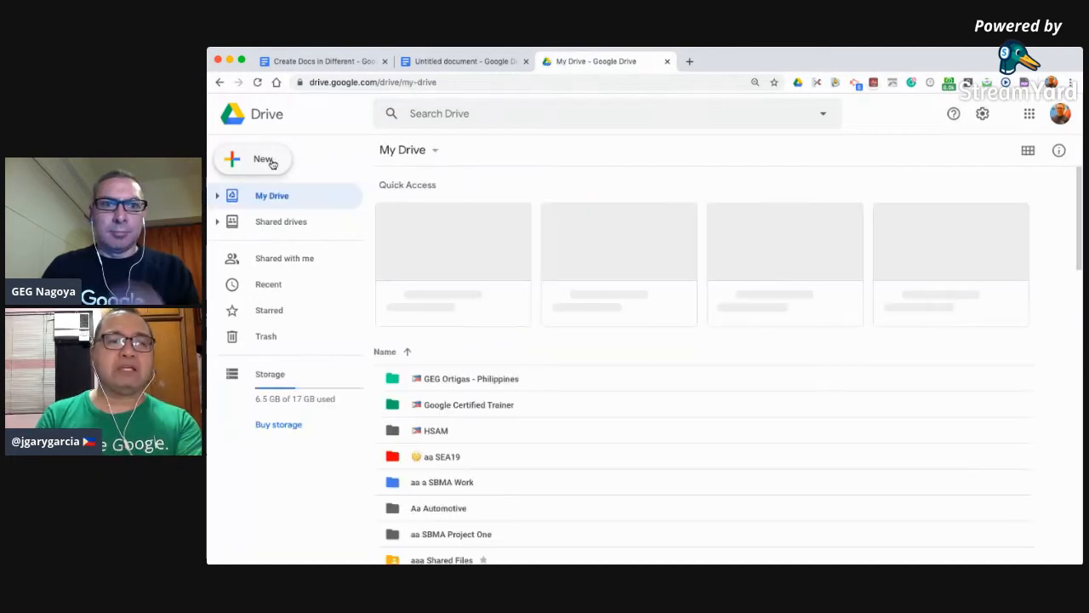
click(272, 161)
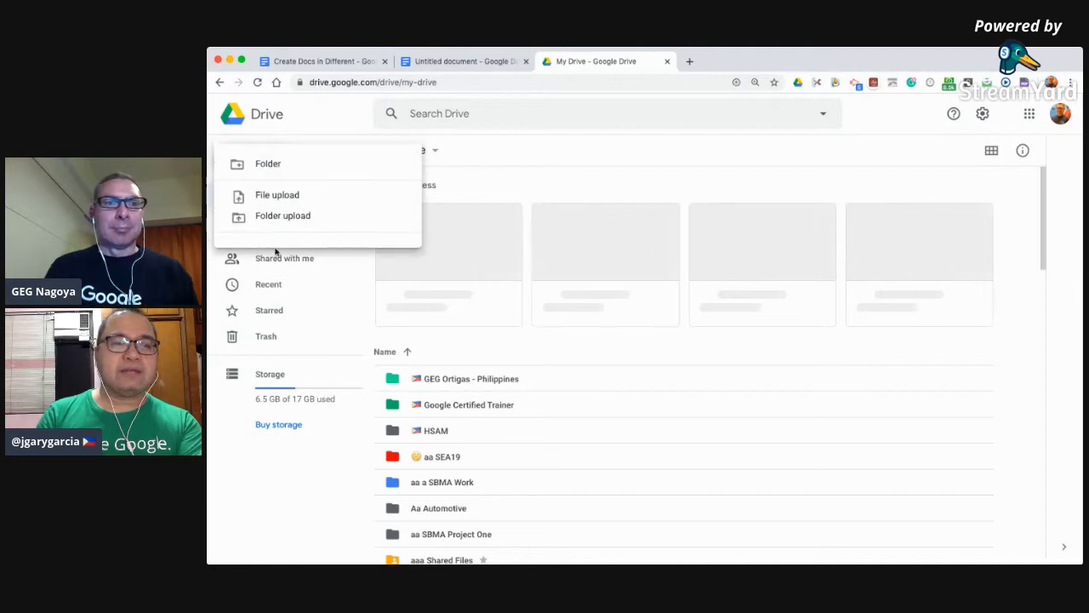
click(236, 479)
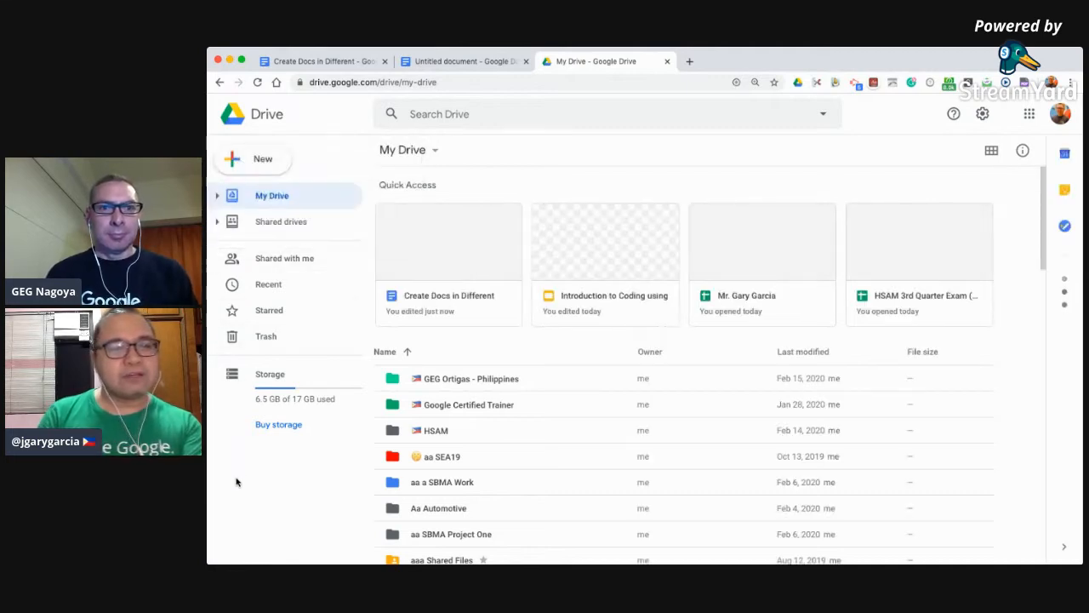
click(267, 160)
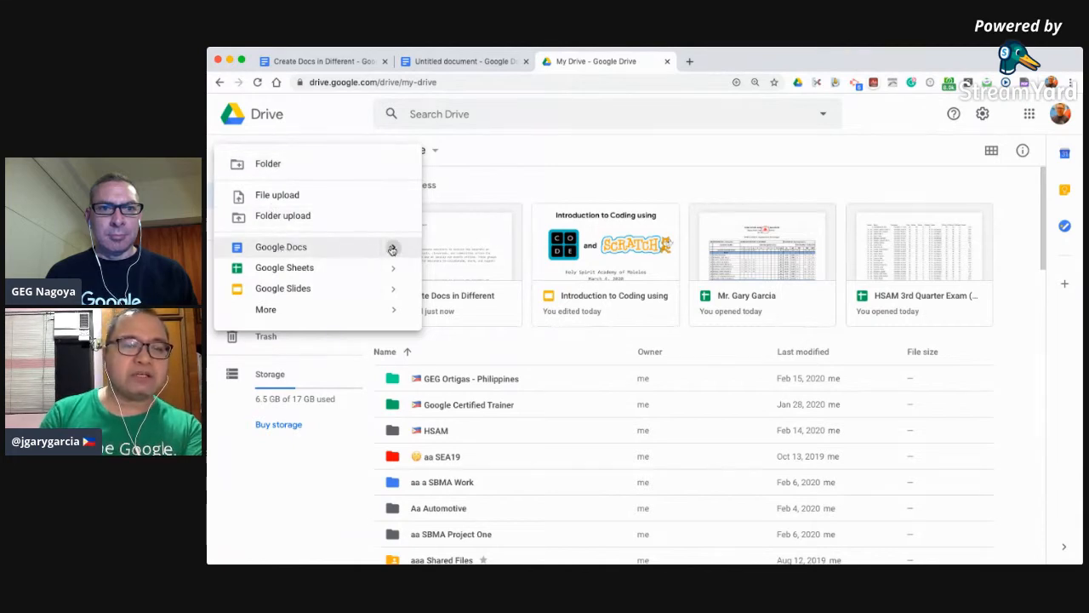
mouse_move(393, 250)
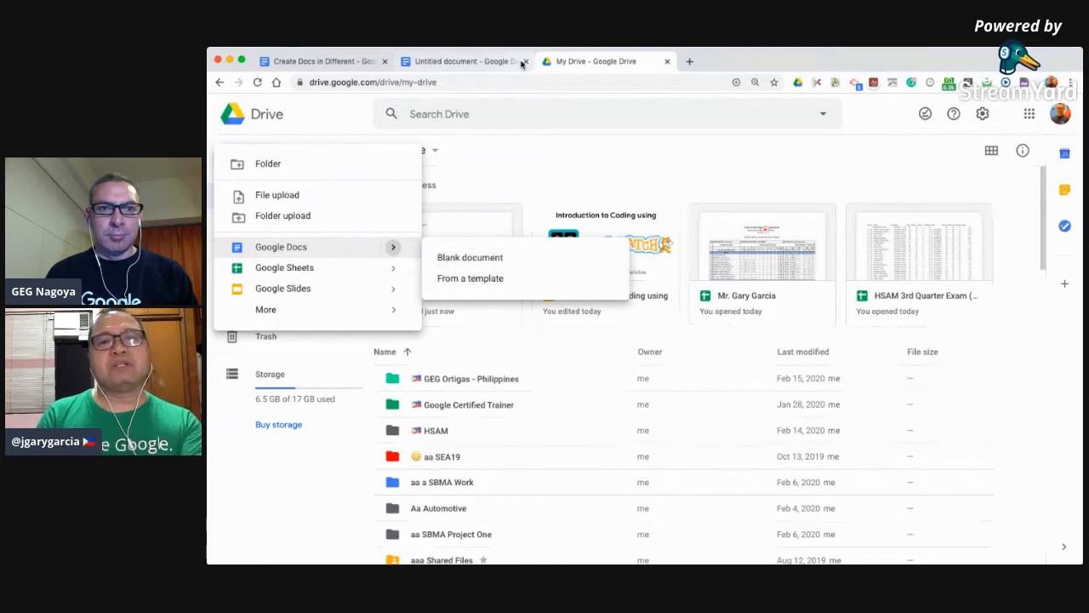
- Switch to the "Create Docs in Different" document and insert a page break before the Chapter 1 heading
click(479, 63)
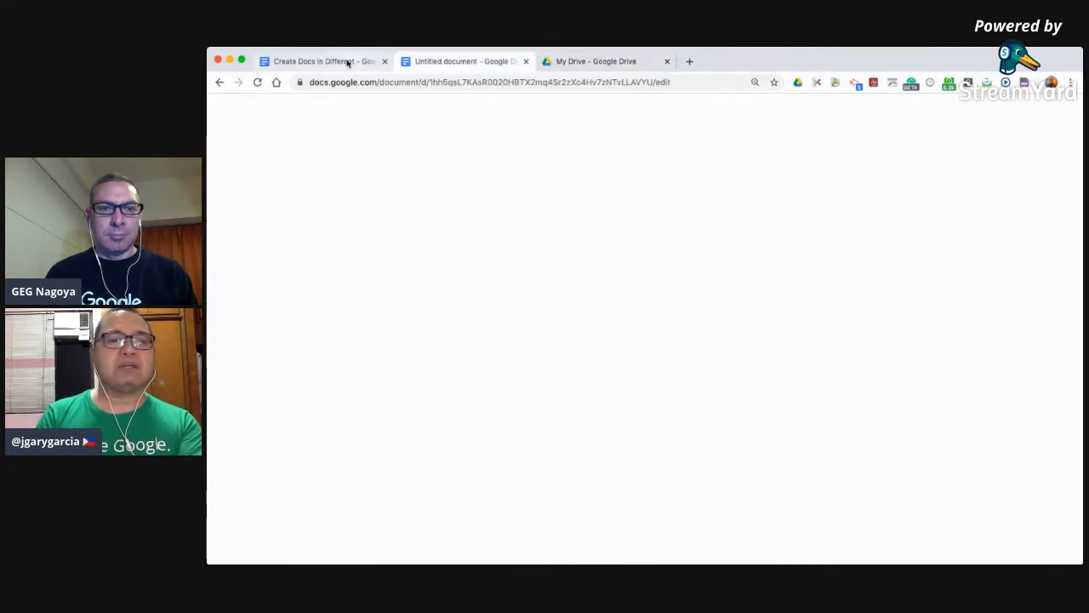
click(347, 63)
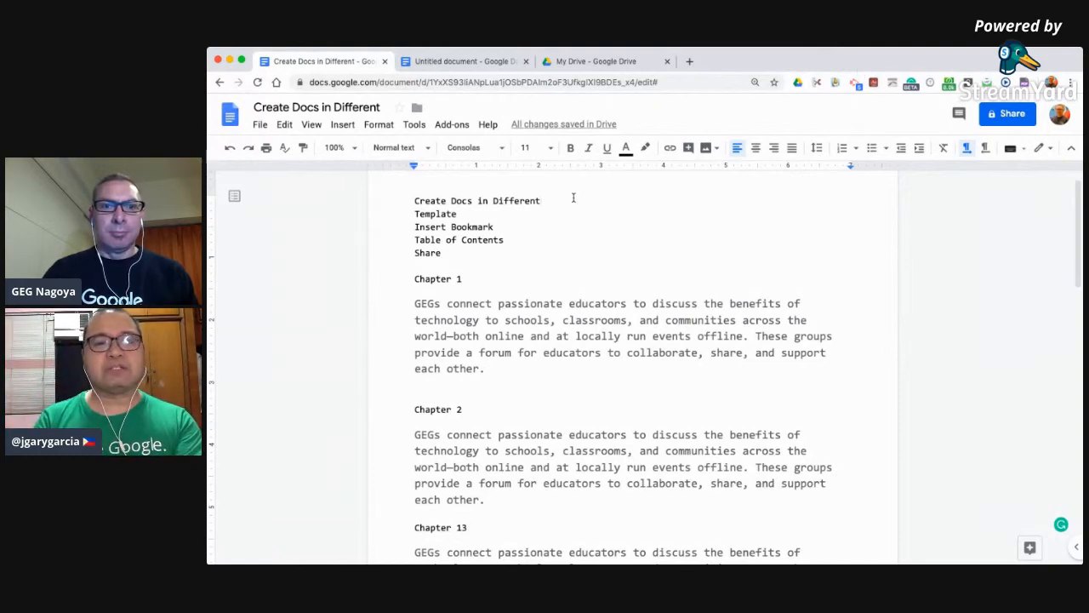
scroll(472, 260, down, 3)
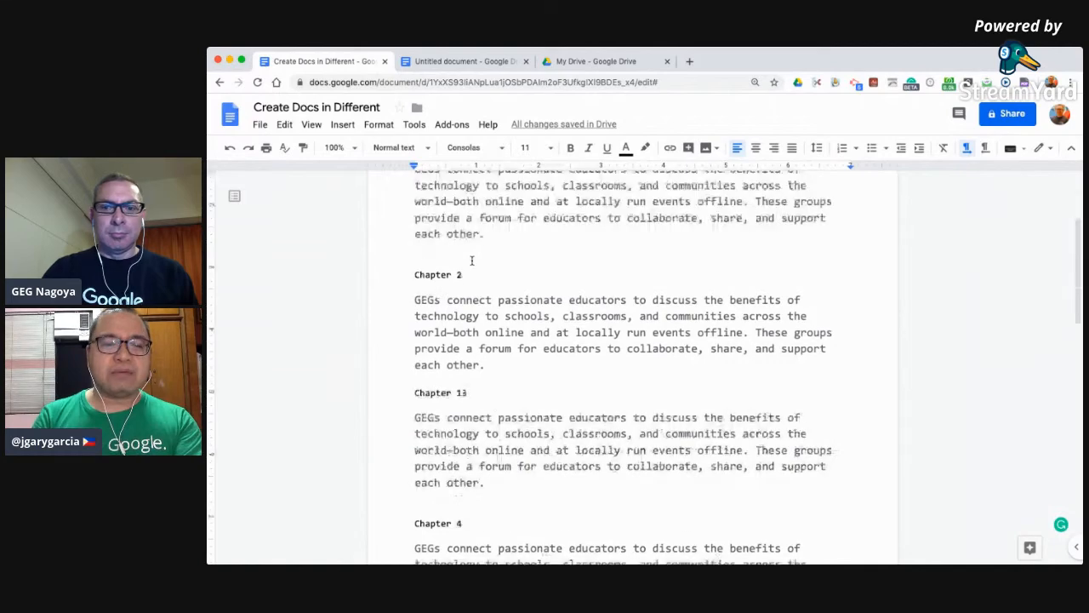
scroll(471, 260, up, 2)
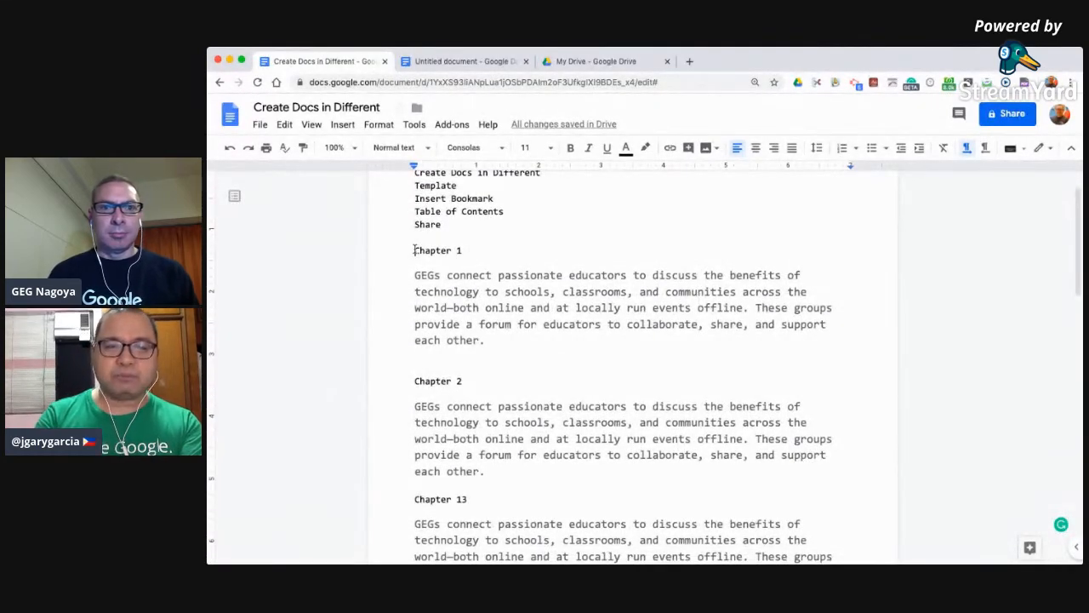
click(343, 125)
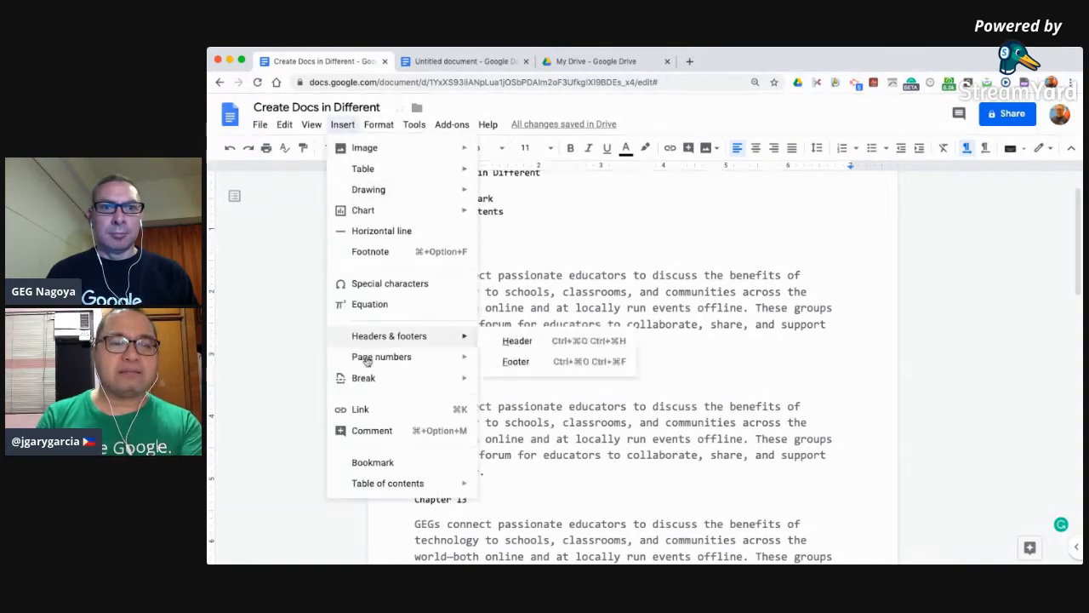
mouse_move(445, 388)
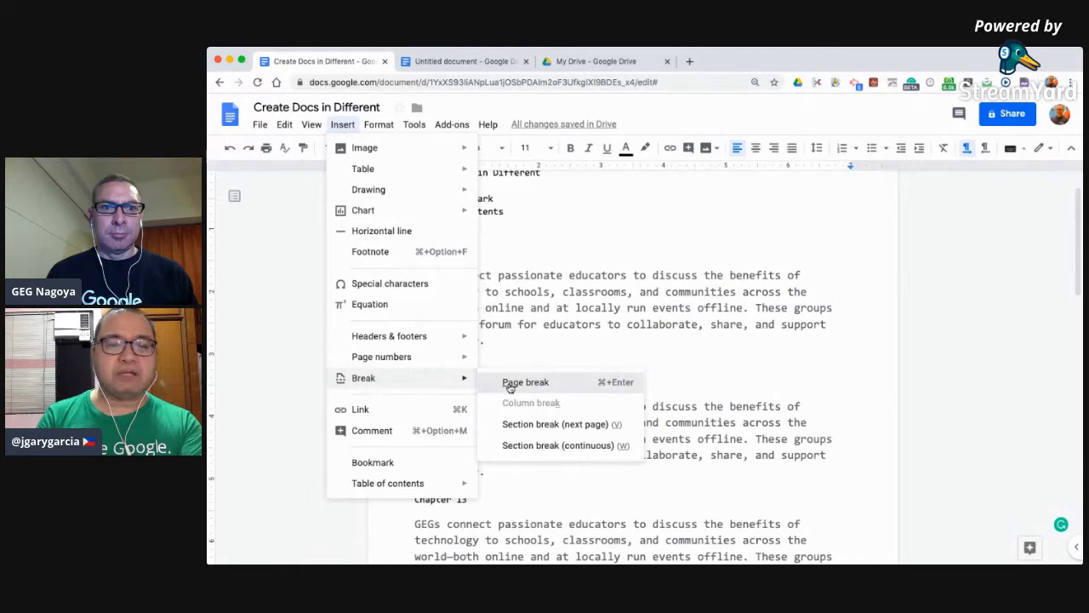
click(509, 385)
- Insert a page break before the Chapter 2 heading
scroll(477, 385, down, 3)
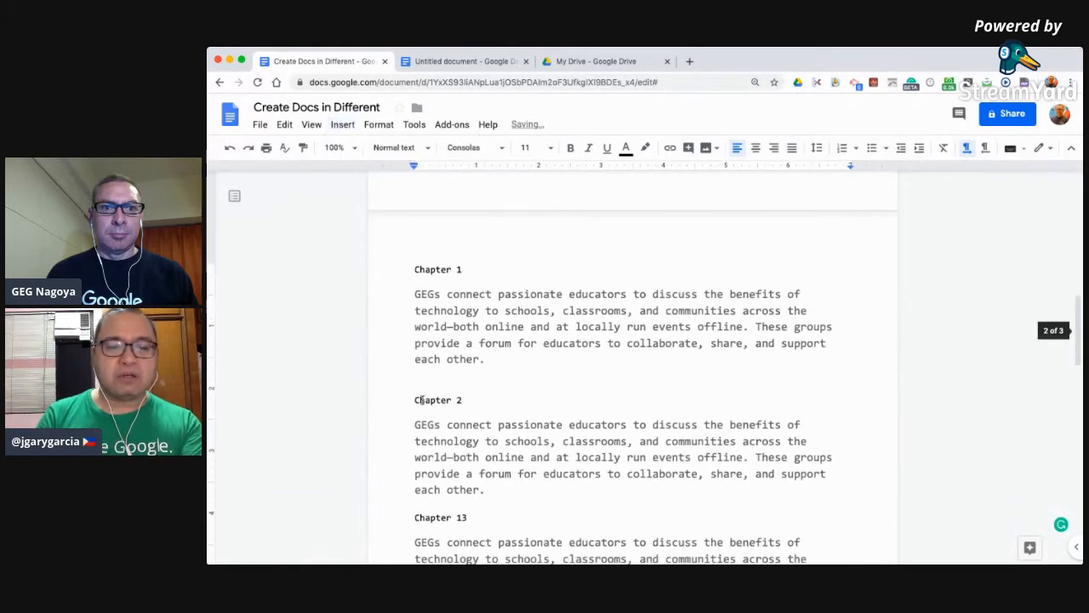
click(415, 400)
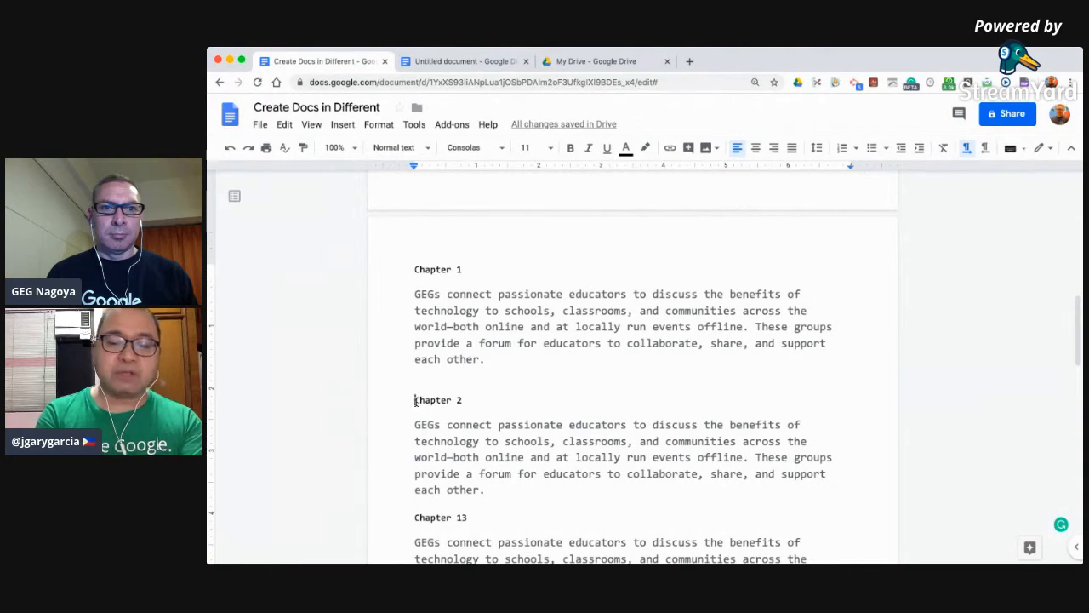
key(ctrl+Return)
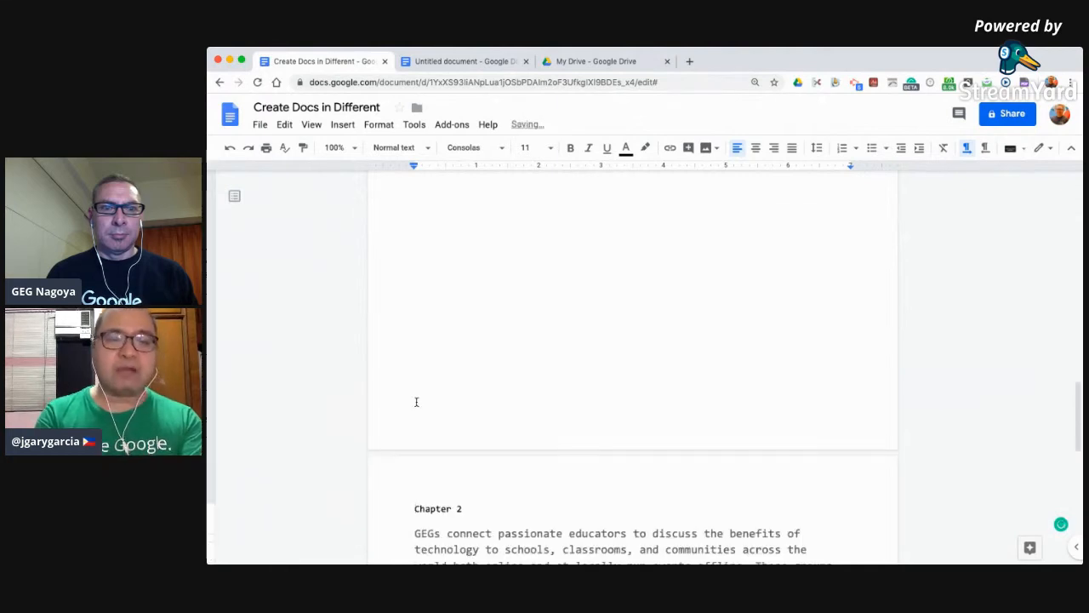
- Insert page breaks before the Chapter 13 and Chapter 4 headings so each chapter starts on its own page
scroll(416, 402, down, 3)
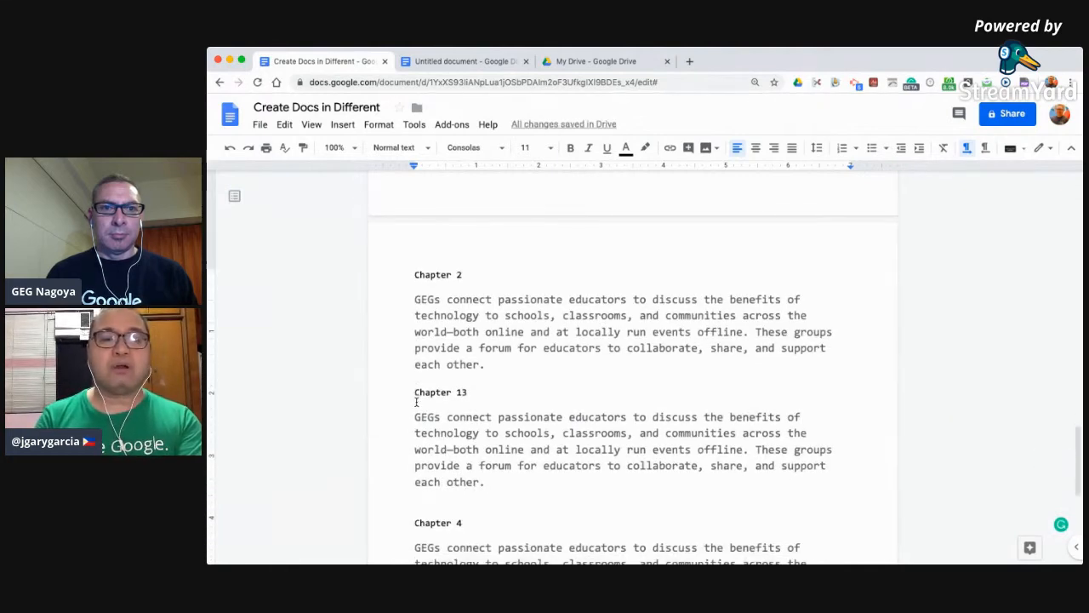
click(416, 401)
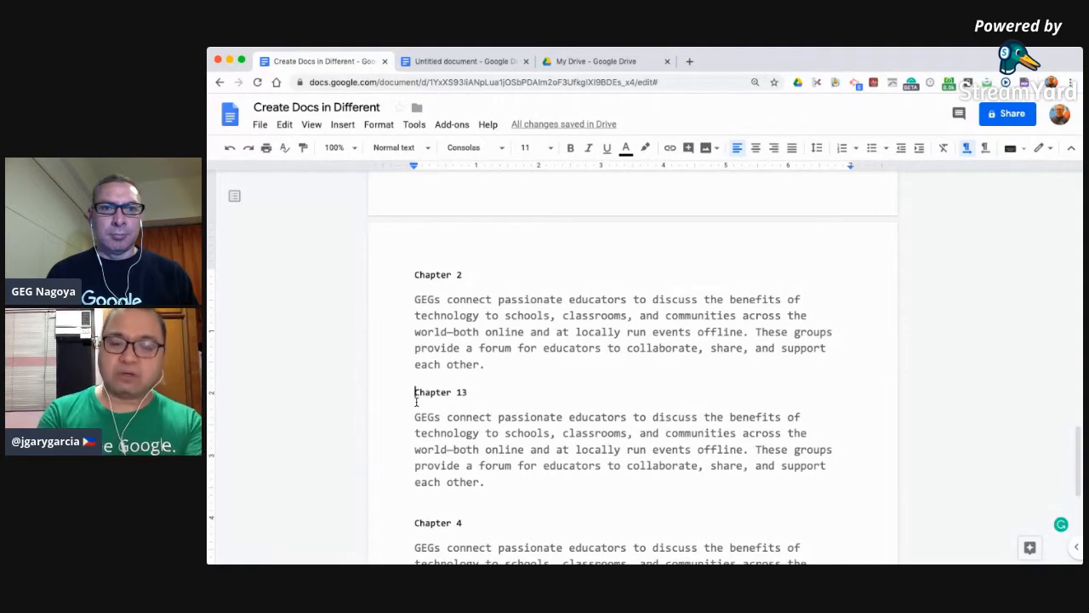
key(ctrl+Return)
scroll(416, 401, down, 4)
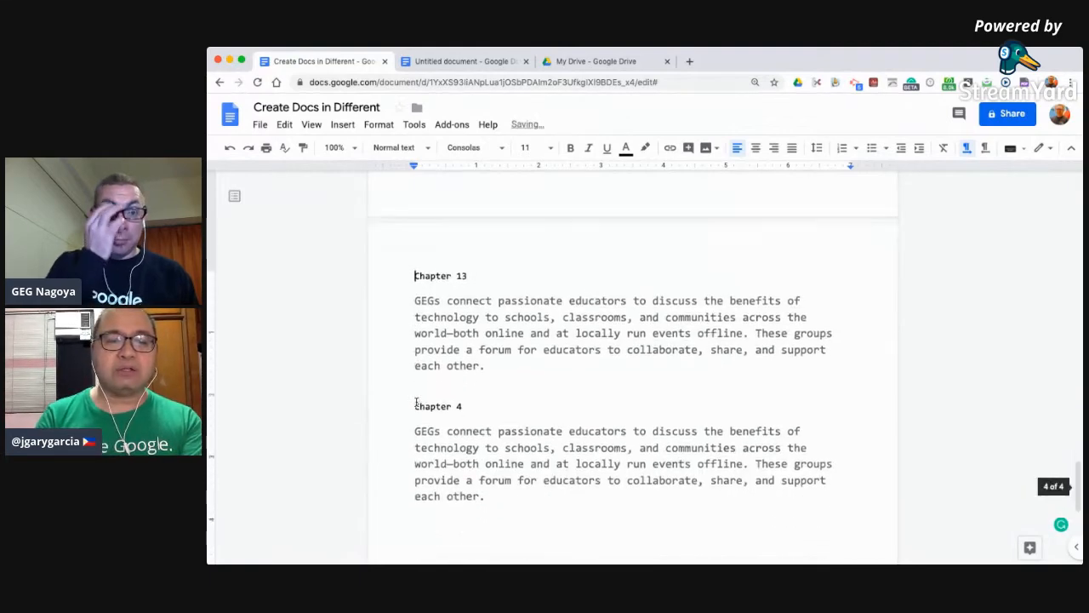
click(416, 361)
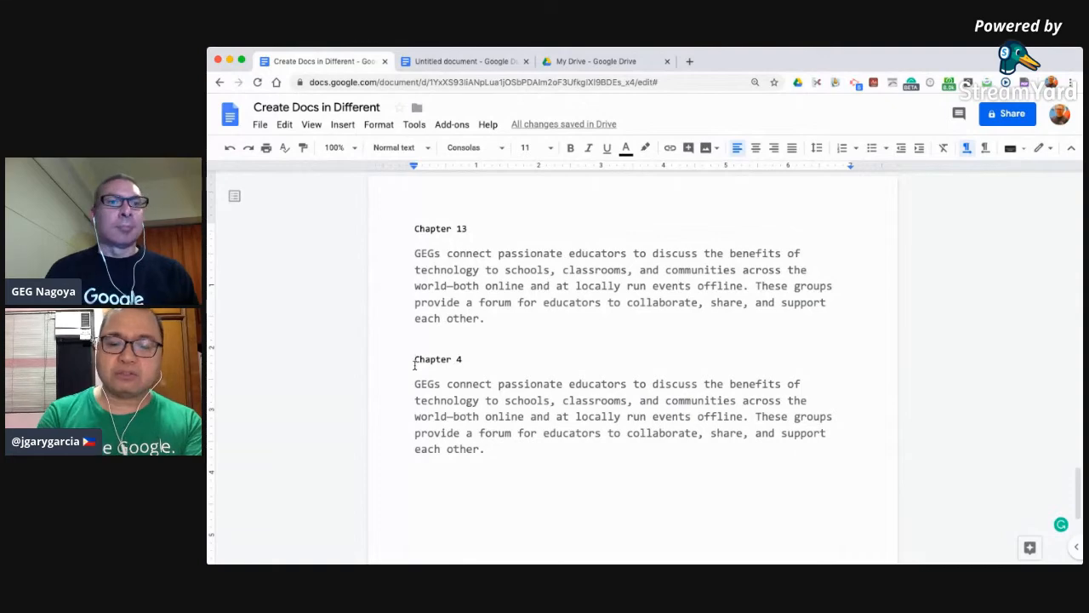
key(ctrl+Return)
scroll(415, 365, down, 10)
- Apply the Heading 1 style to the Chapter 1 title
scroll(415, 365, up, 5)
scroll(415, 365, up, 5)
scroll(414, 367, up, 5)
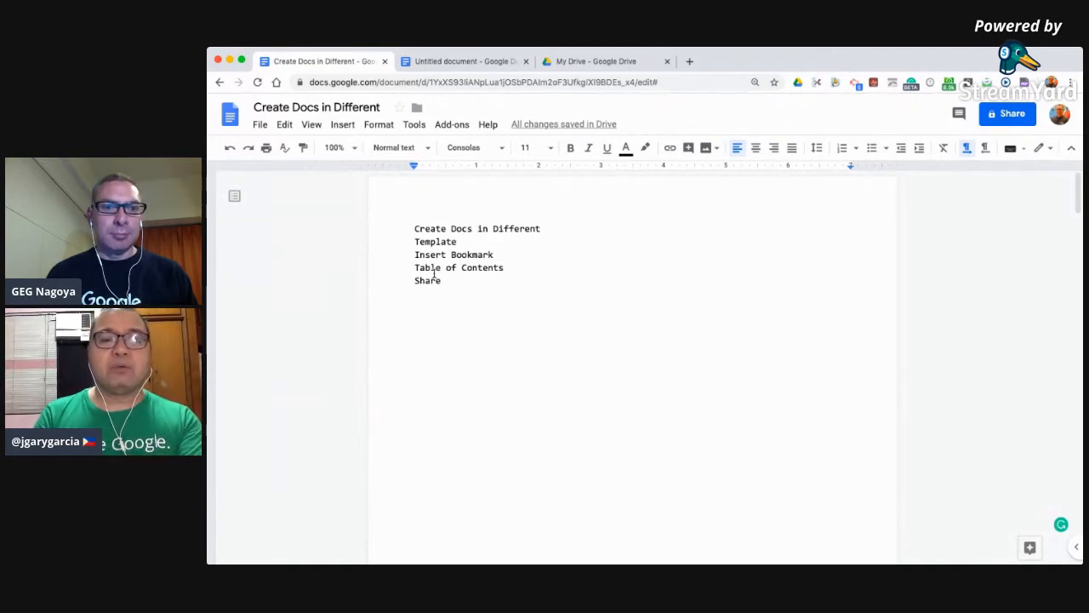
scroll(434, 272, down, 7)
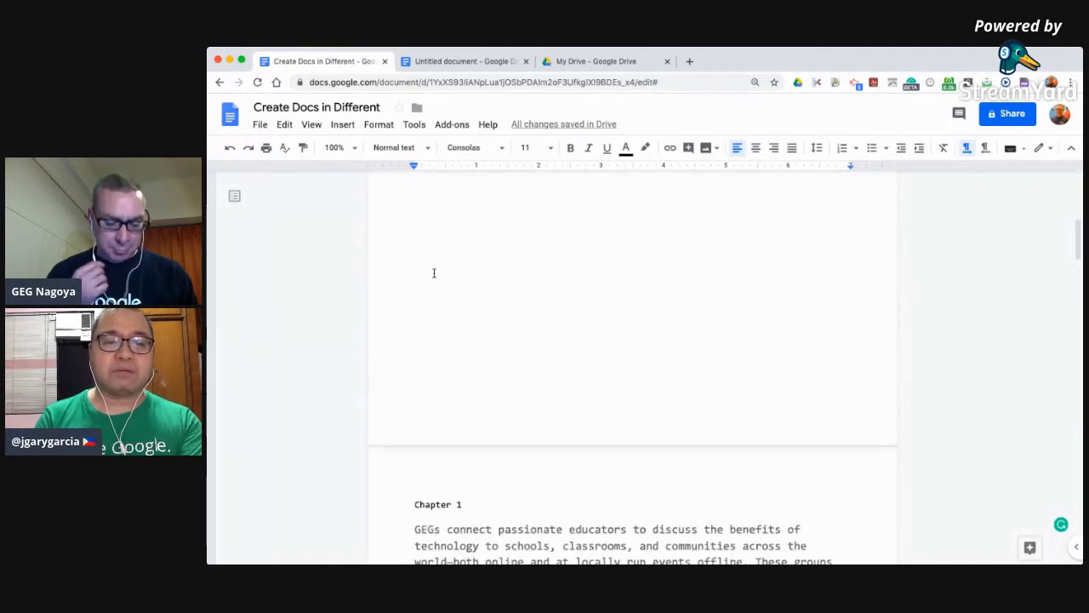
click(426, 329)
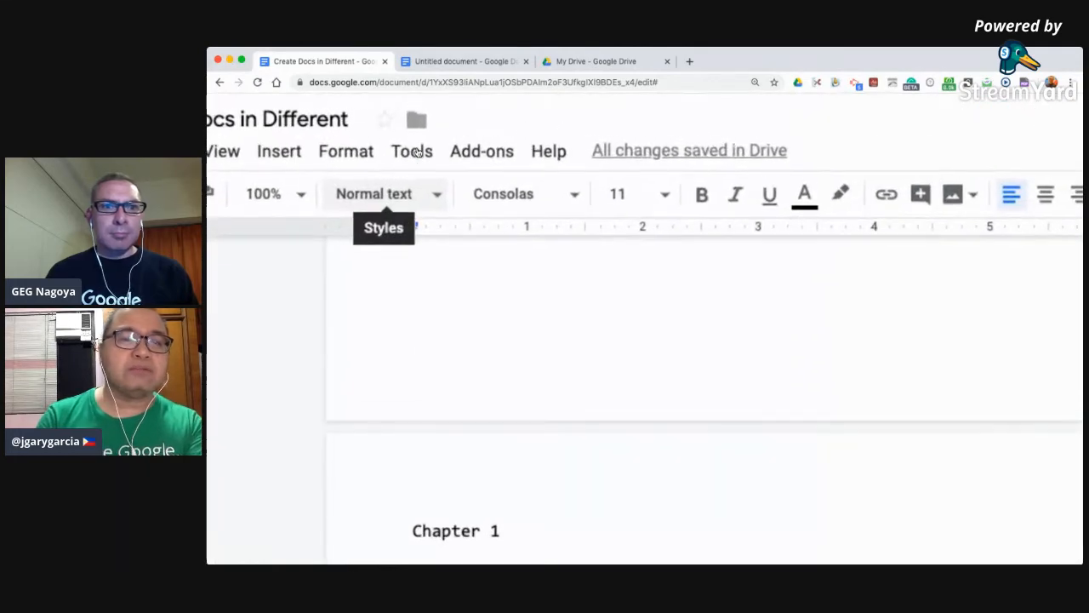
click(435, 196)
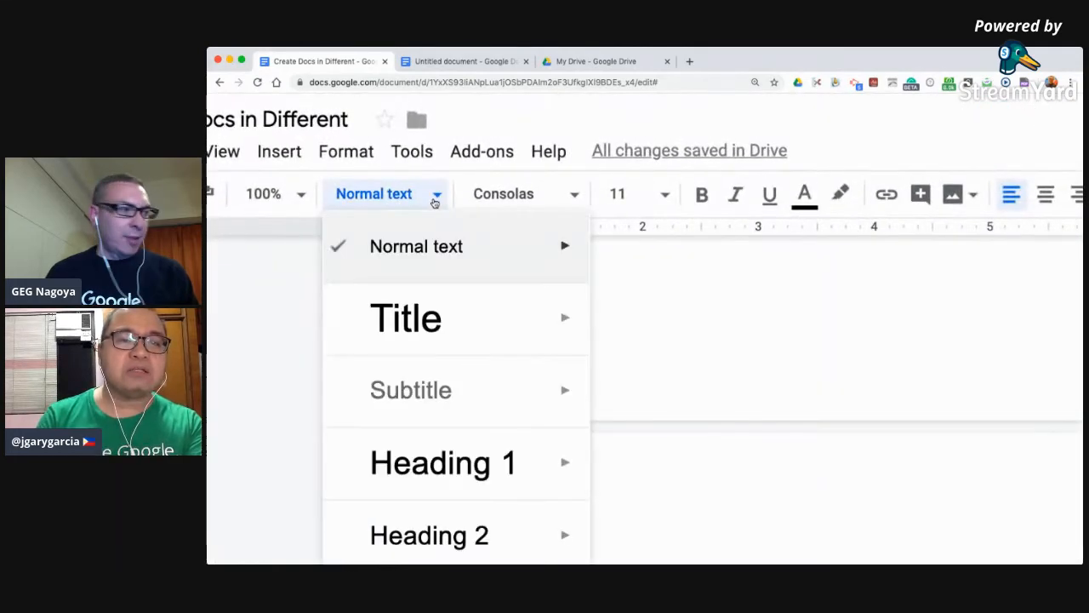
click(446, 459)
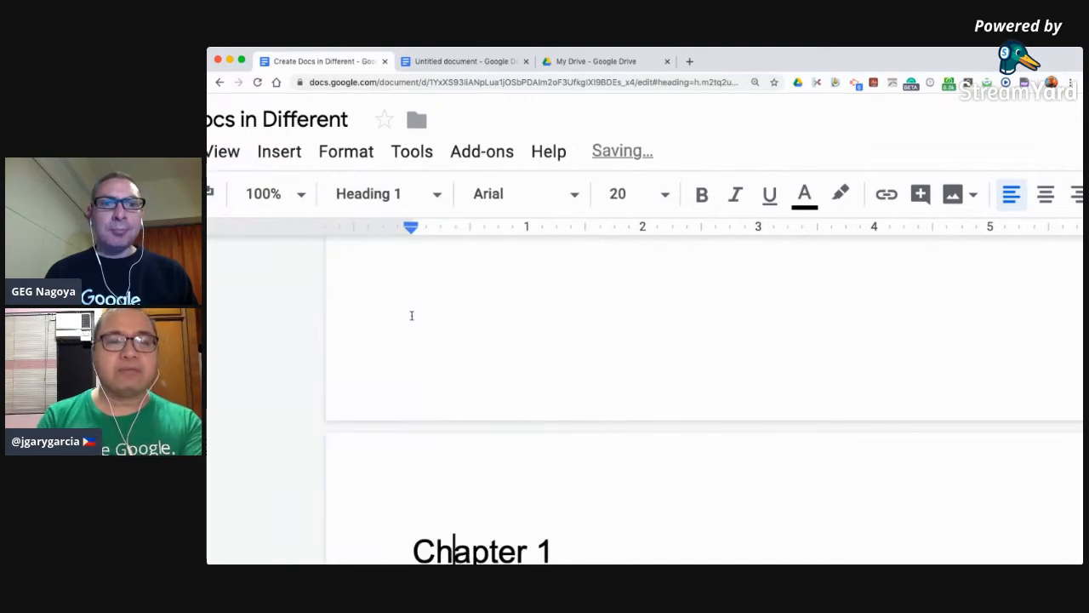
- Apply the Heading 1 style to the Chapter 2 title
scroll(406, 502, down, 5)
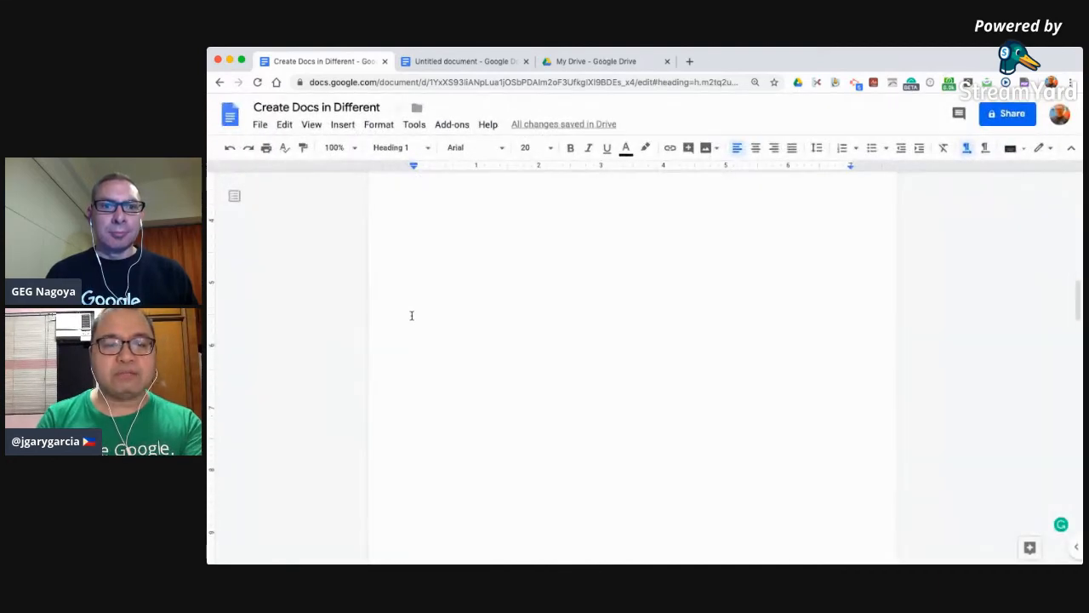
scroll(411, 316, down, 4)
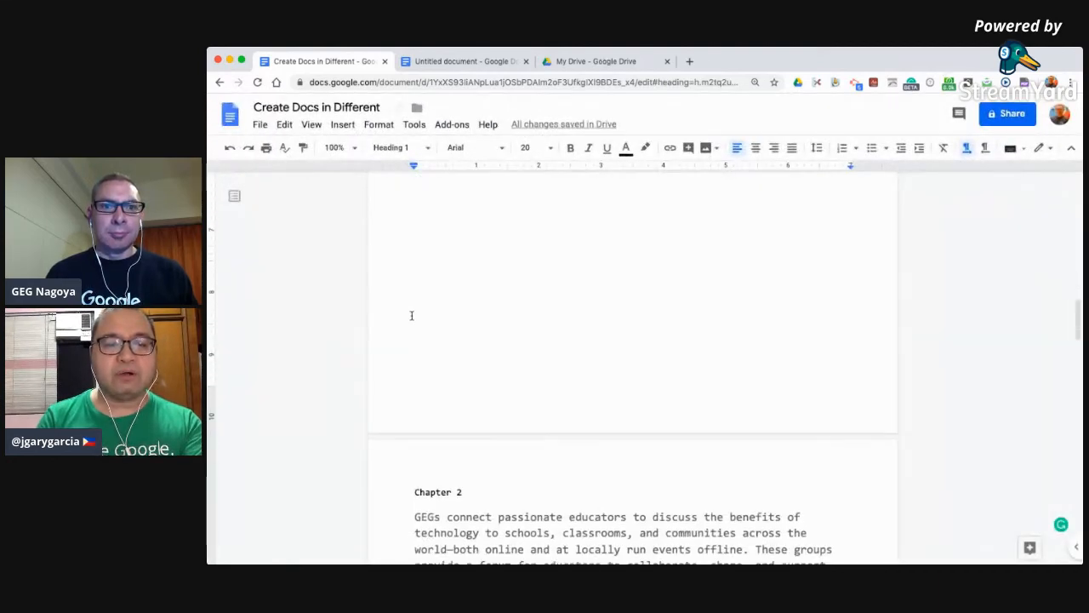
click(417, 354)
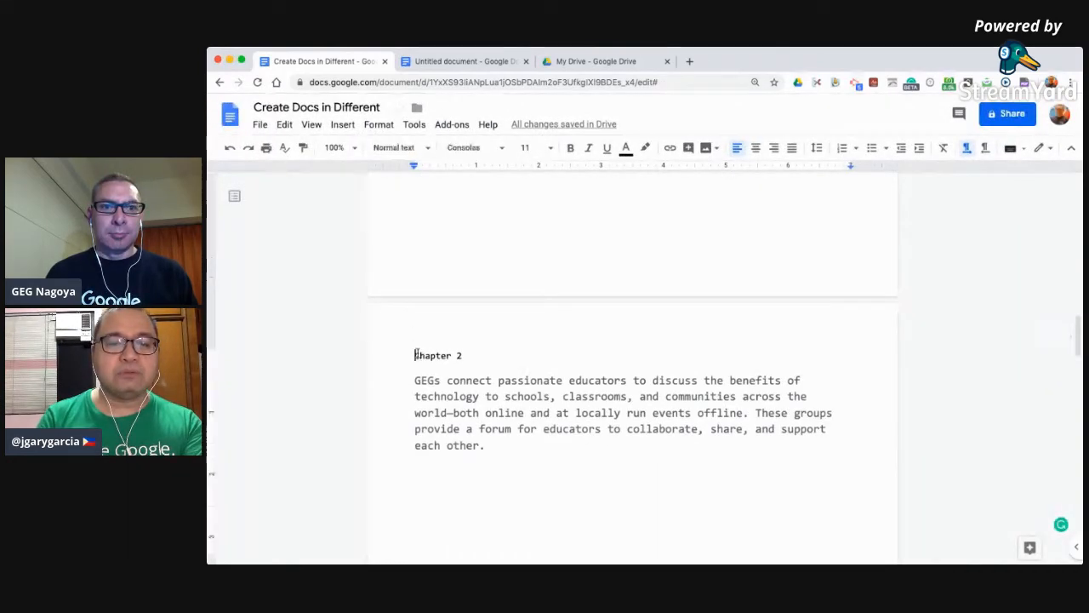
click(416, 148)
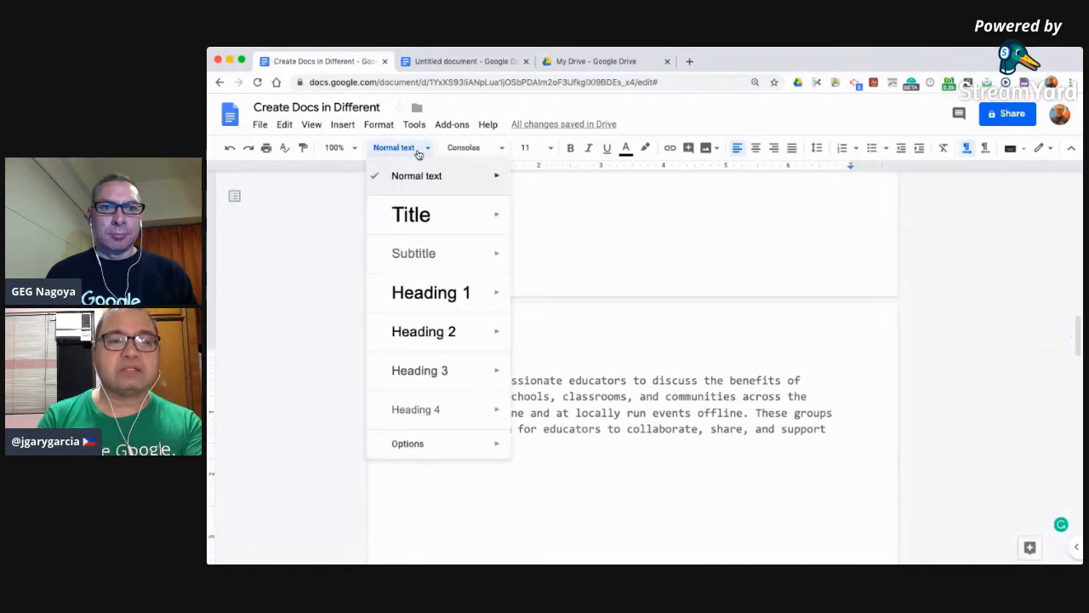
click(429, 308)
- Apply the Heading 1 style to the Chapter 13 title and correct its text to "Chapter 3"
scroll(429, 307, down, 5)
scroll(429, 306, down, 3)
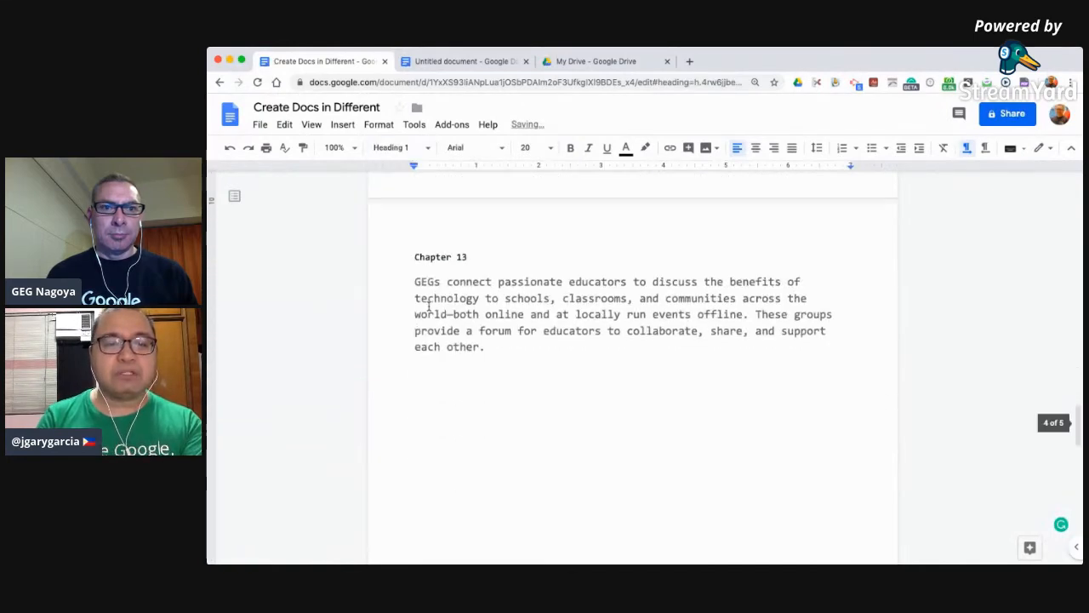
click(432, 215)
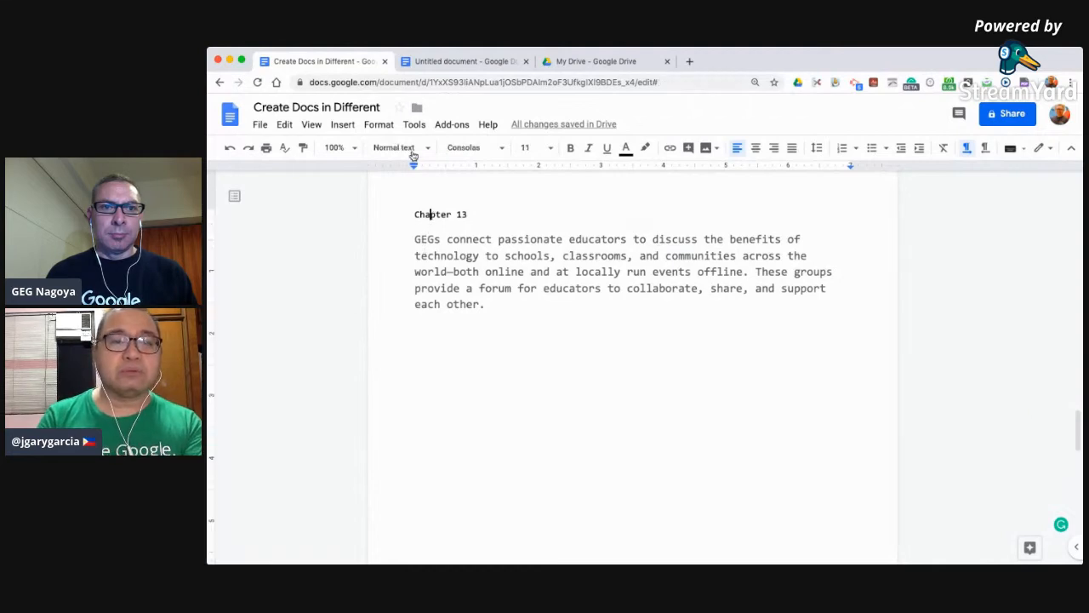
click(393, 147)
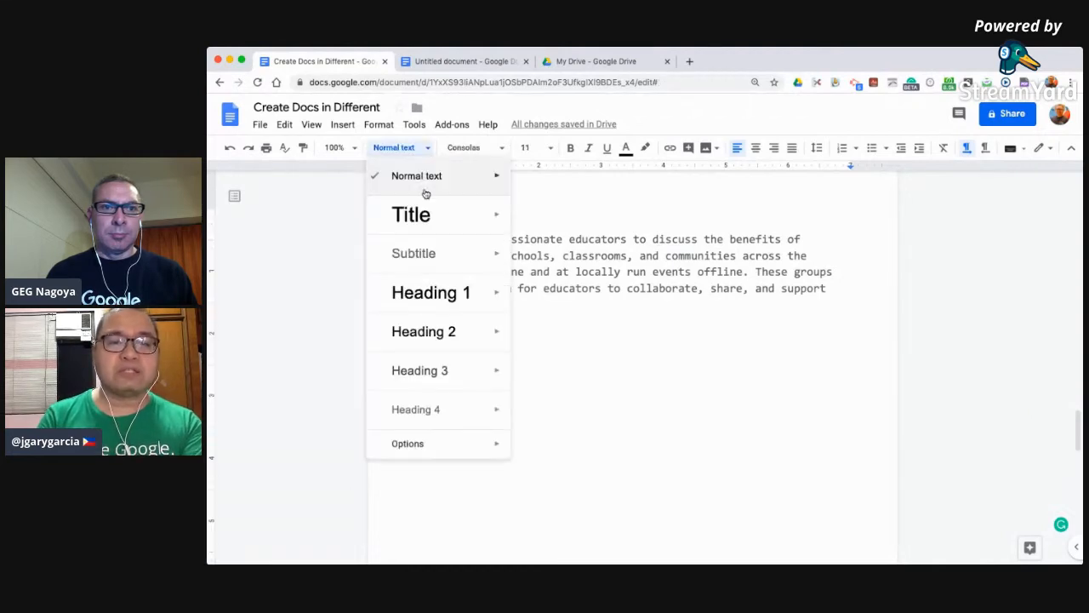
click(436, 304)
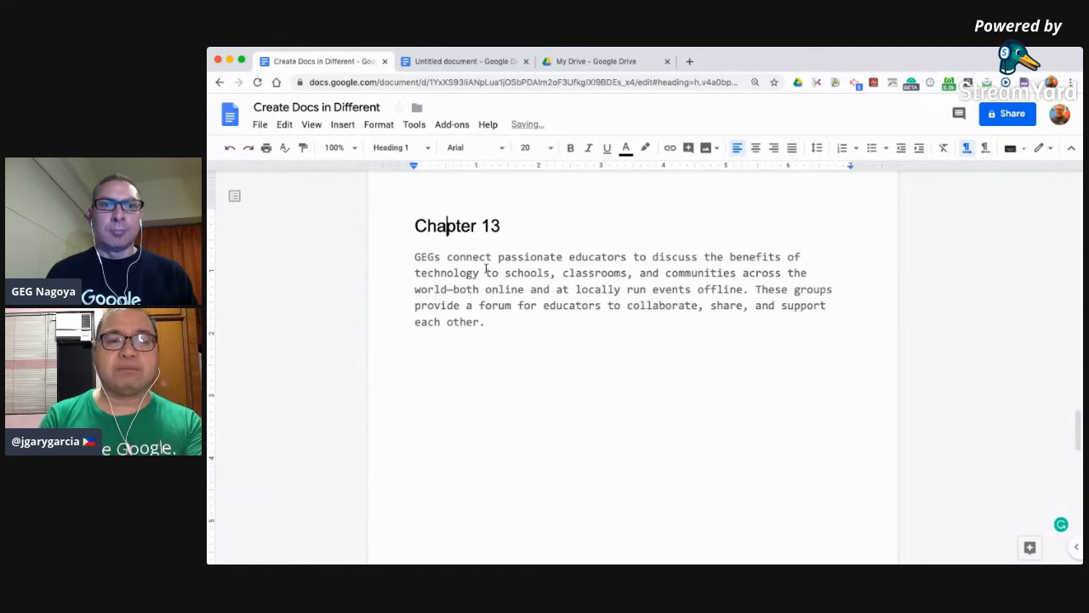
click(492, 234)
key(BackSpace)
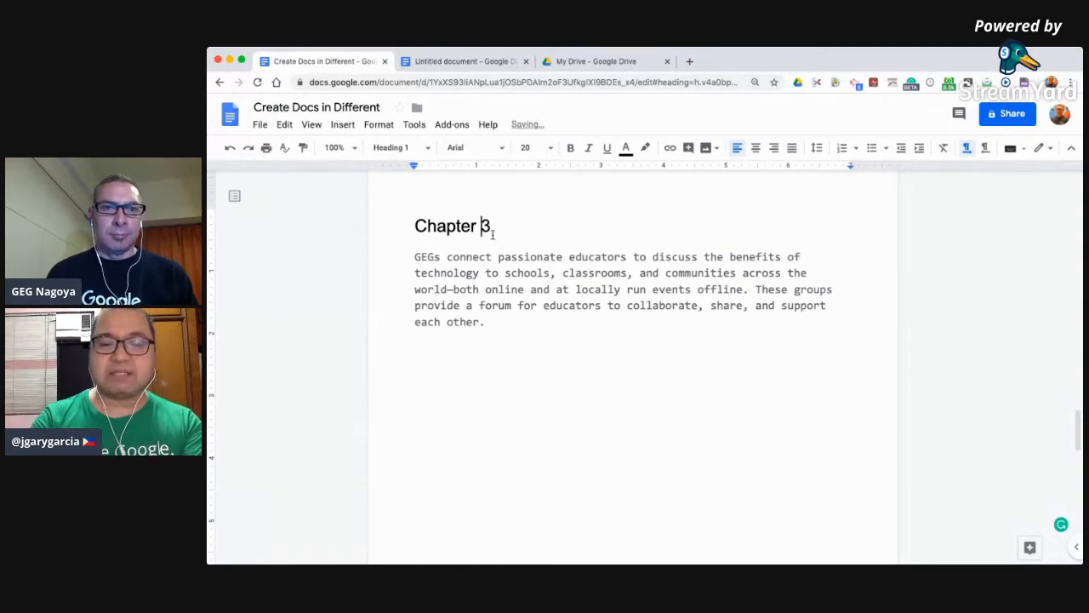
- Apply the Heading 1 style to the Chapter 4 title on the last page
scroll(492, 234, up, 20)
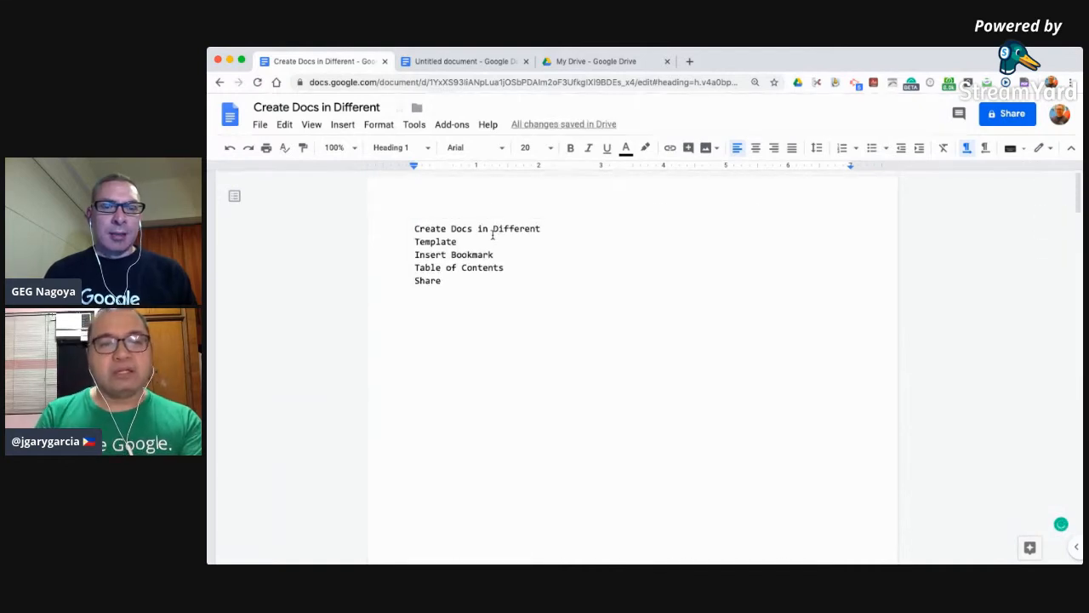
scroll(492, 234, down, 15)
scroll(492, 234, up, 6)
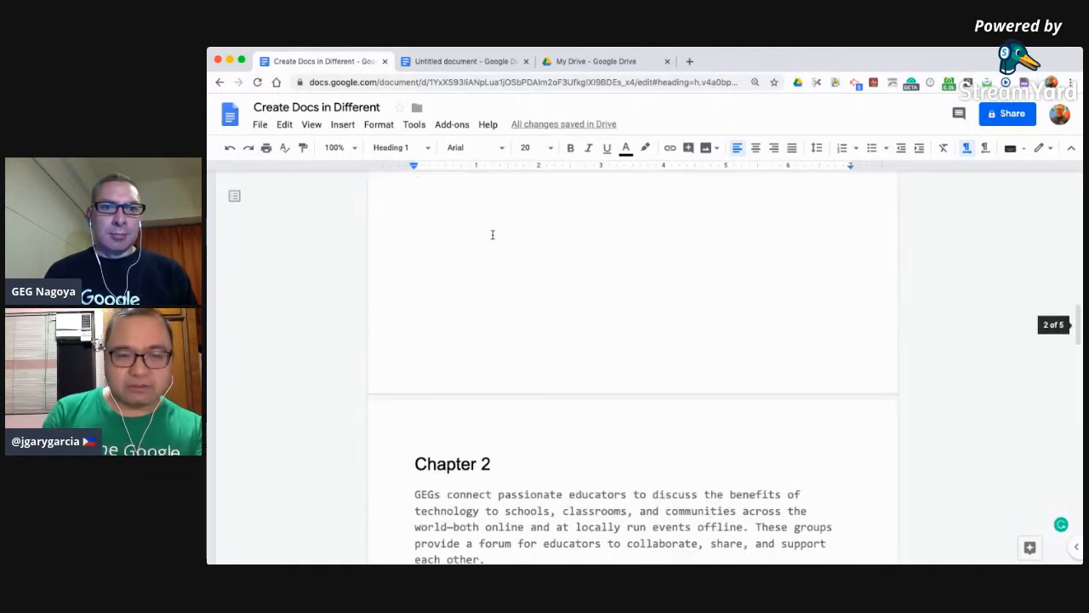
scroll(492, 234, down, 1)
scroll(492, 234, down, 15)
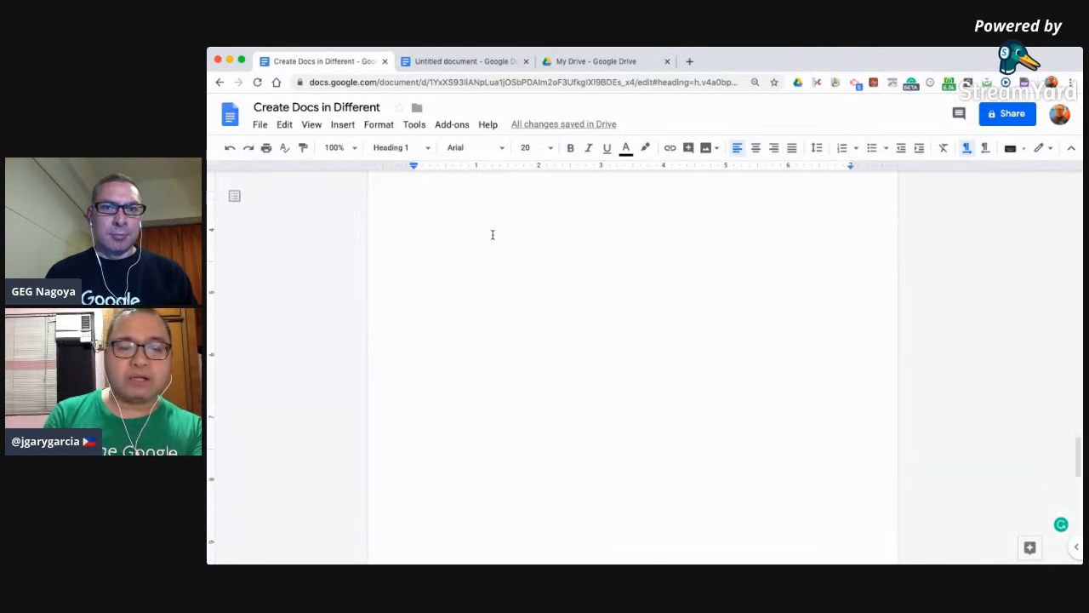
scroll(491, 234, down, 4)
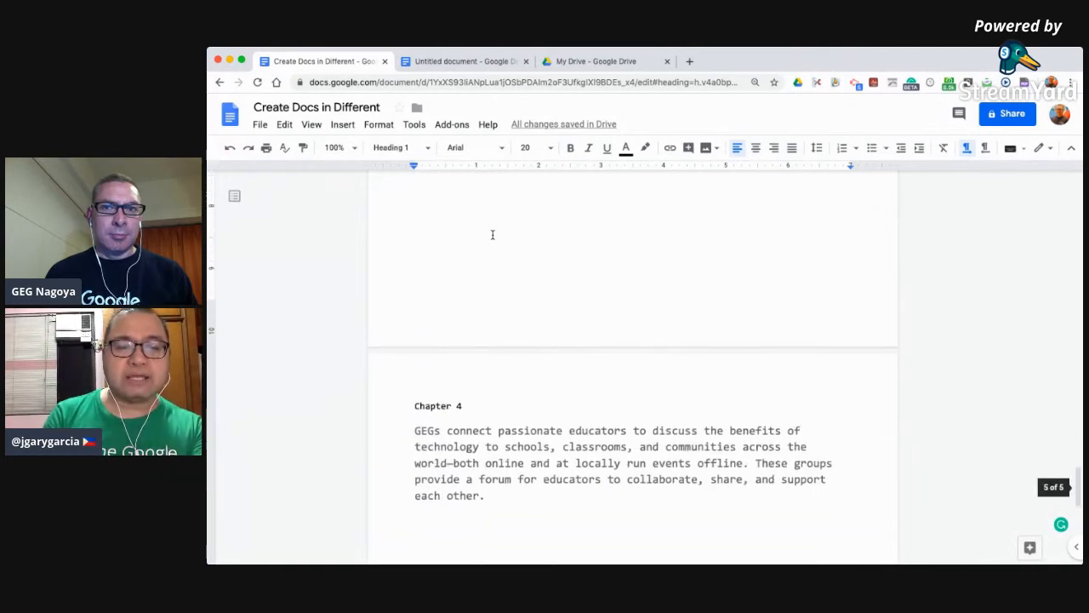
click(444, 407)
click(397, 147)
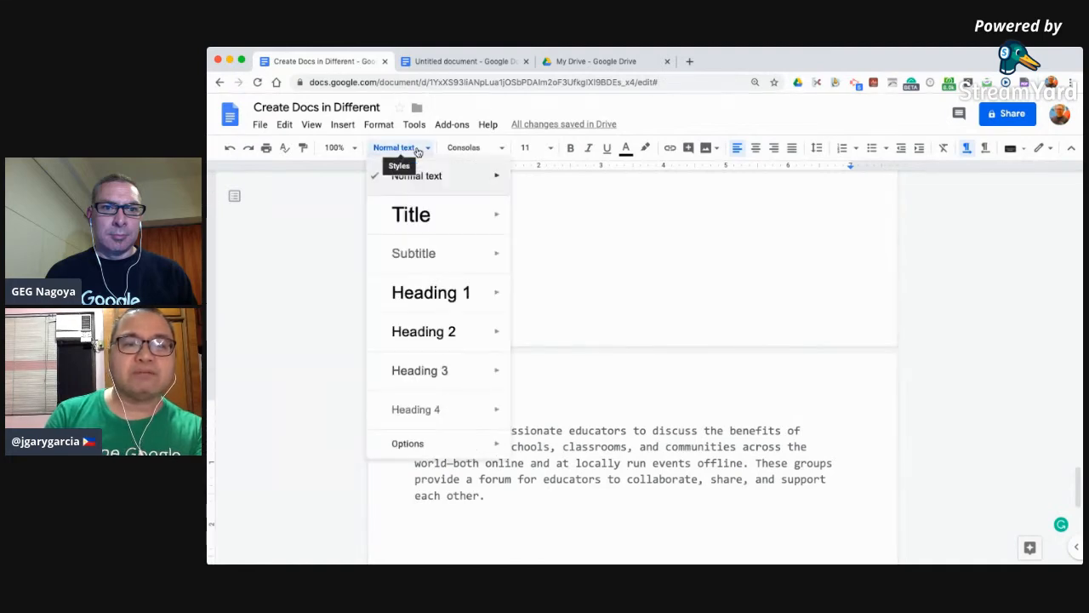
click(437, 294)
- Insert a table of contents with page numbers on the first page, below the topic list ending in "Share"
scroll(436, 299, up, 15)
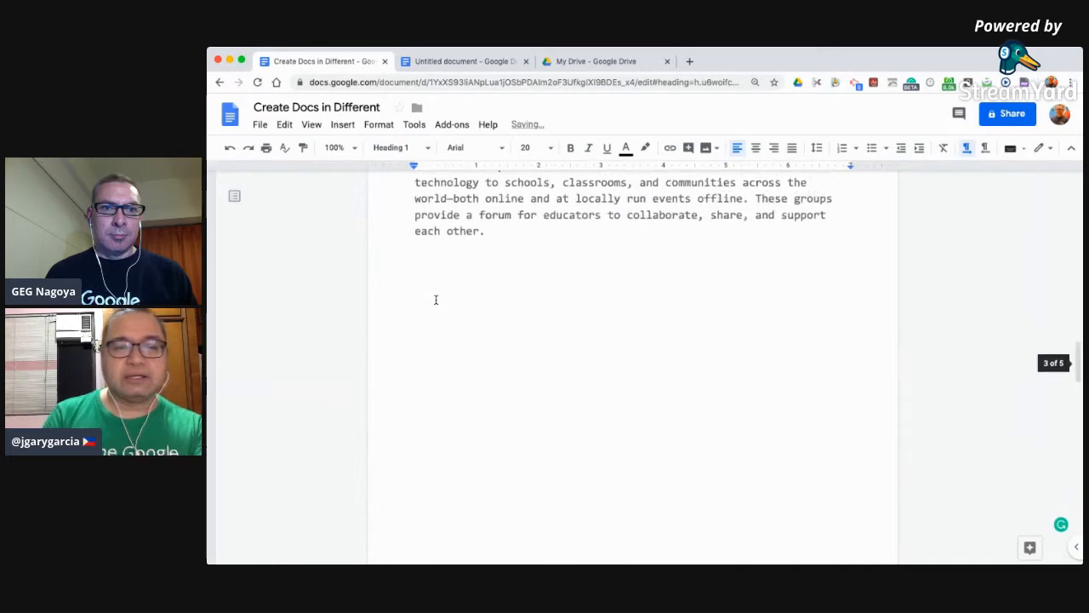
scroll(436, 300, up, 15)
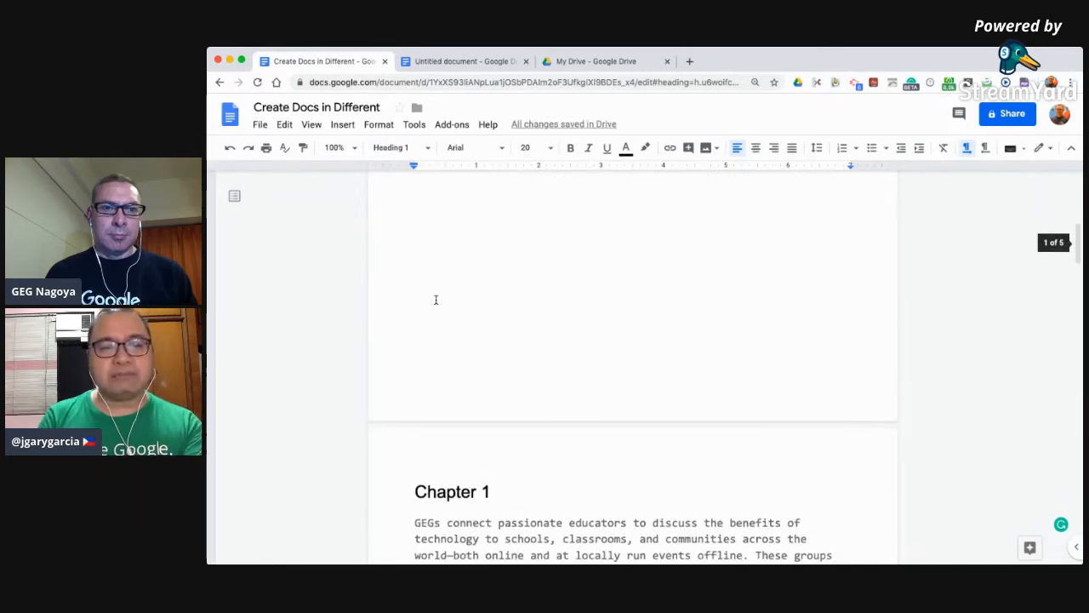
click(435, 309)
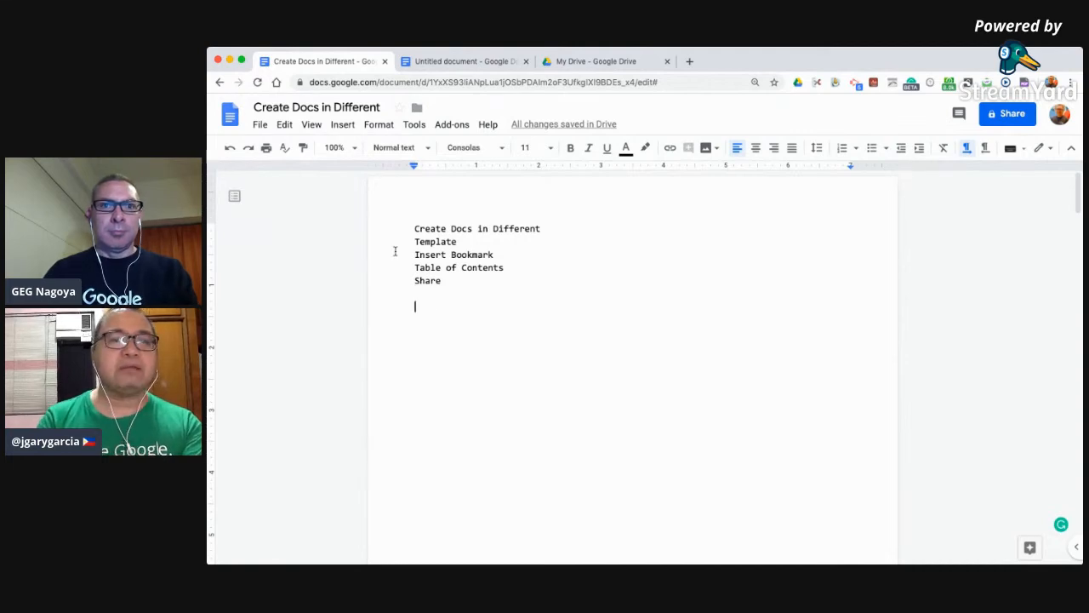
key(super+plus)
key(super+plus)
key(super+plus)
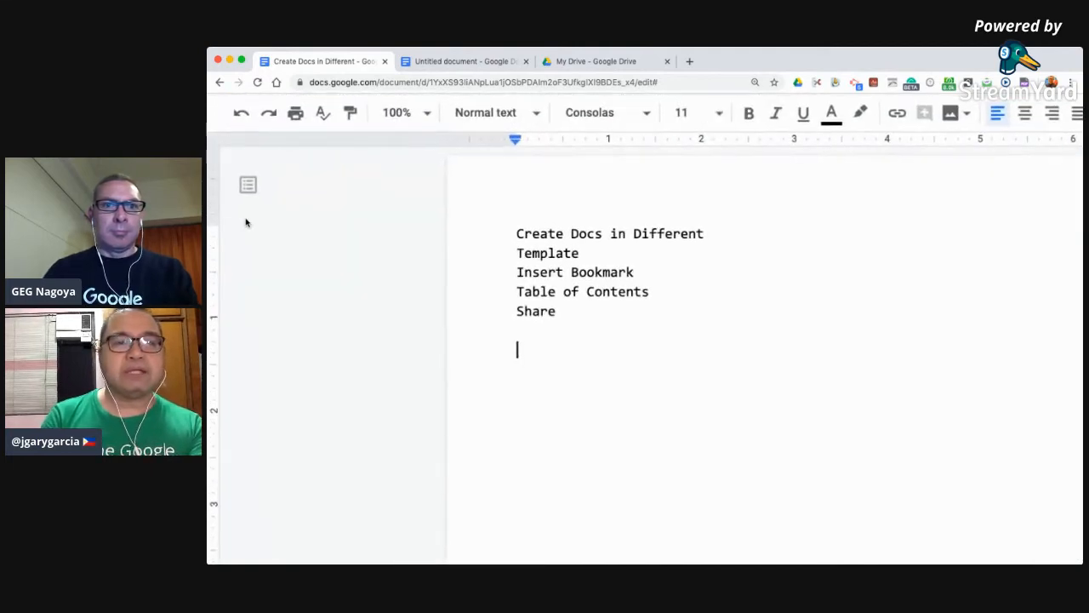
click(400, 140)
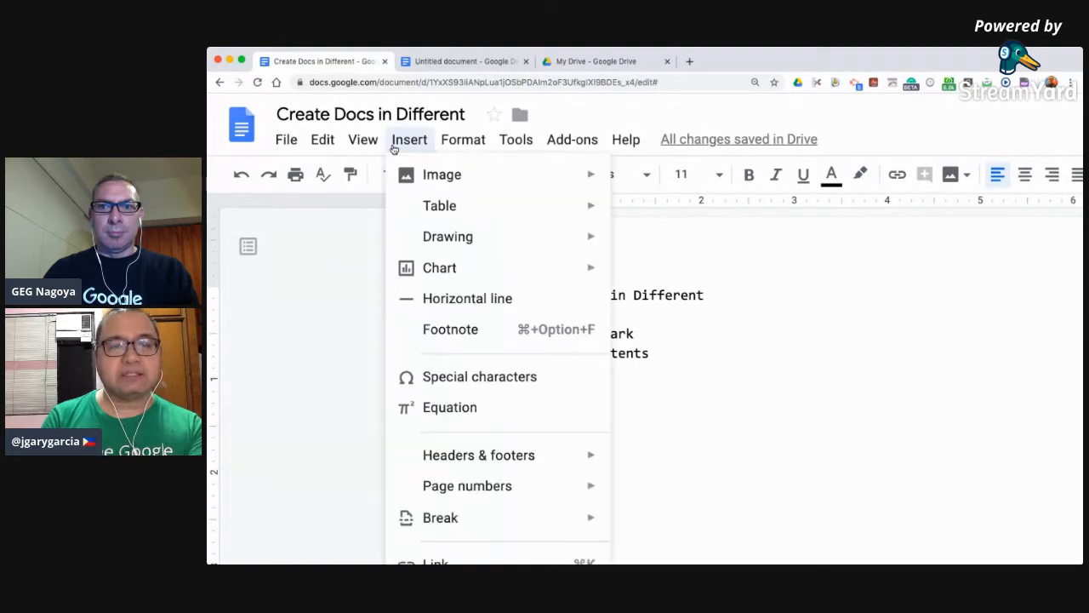
scroll(438, 353, down, 4)
mouse_move(443, 503)
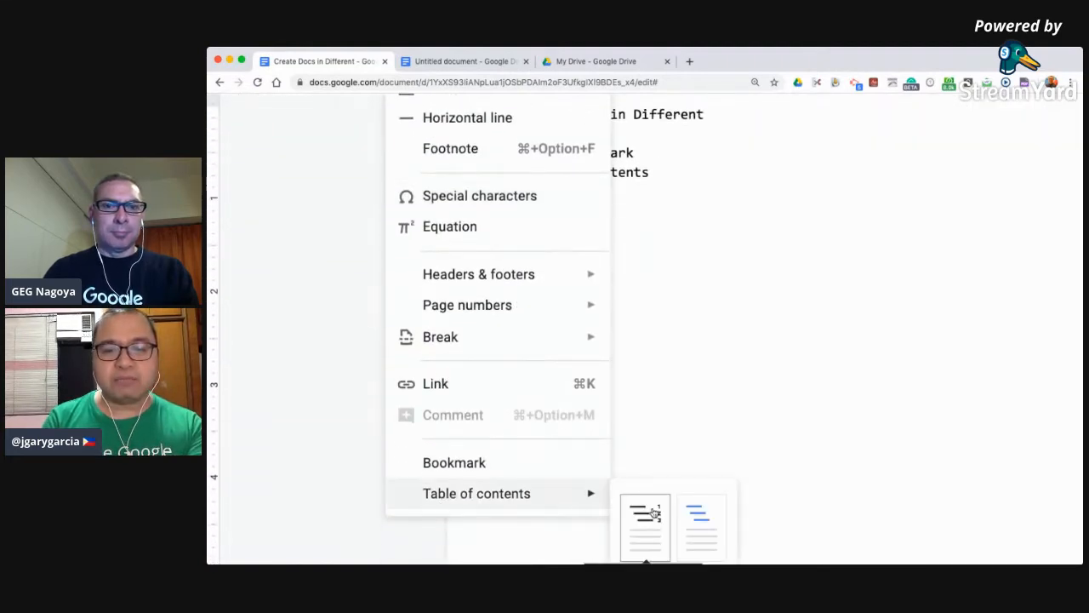
scroll(653, 511, down, 1)
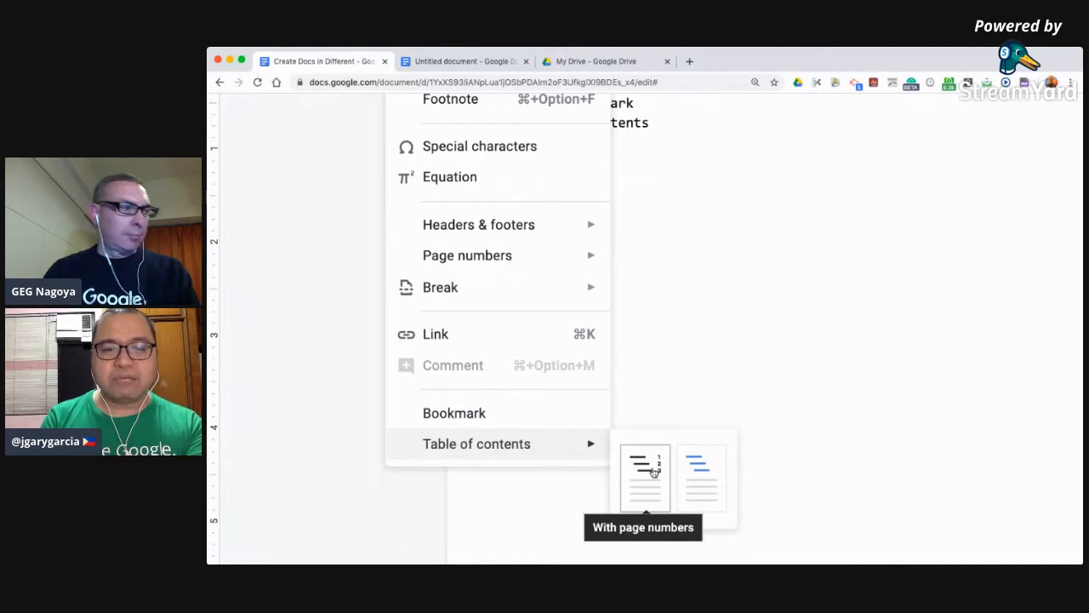
click(653, 471)
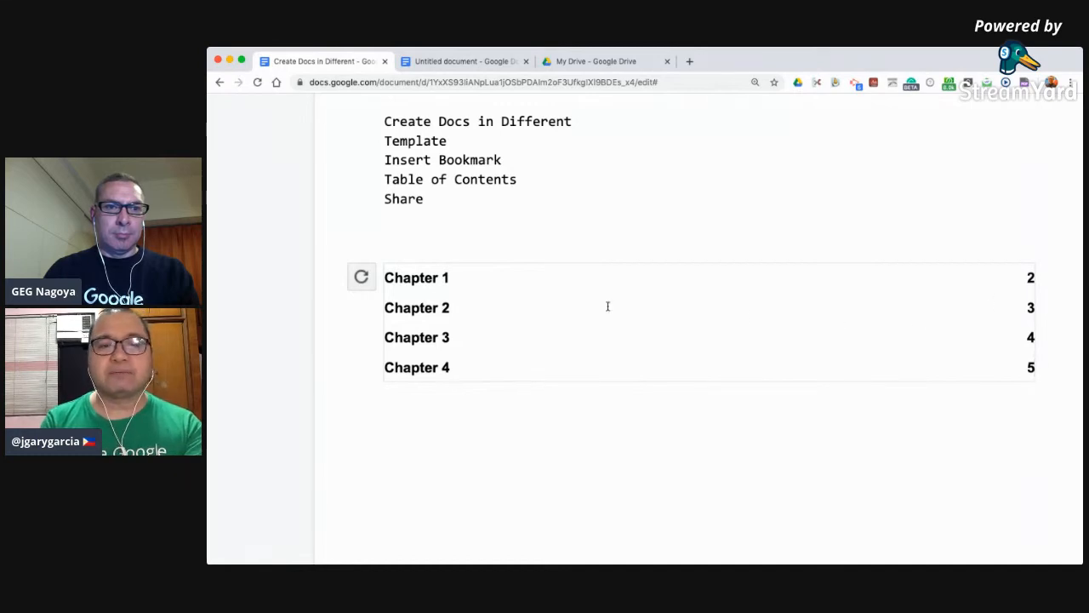
- Test the table of contents by following its Chapter 4 link, check the surrounding chapter pages and return to the first page
scroll(557, 289, down, 10)
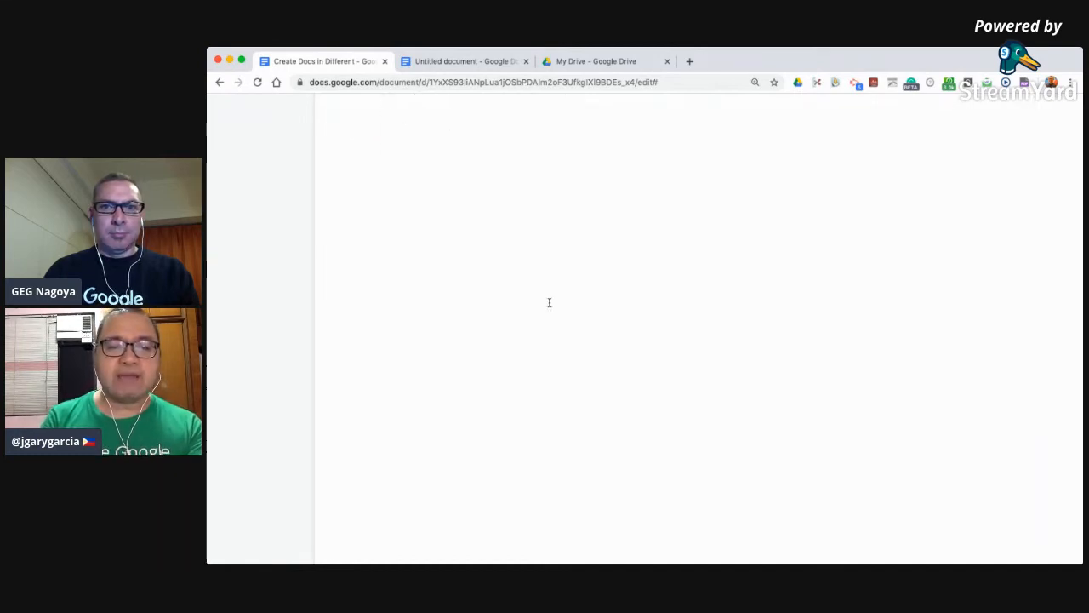
scroll(549, 302, down, 10)
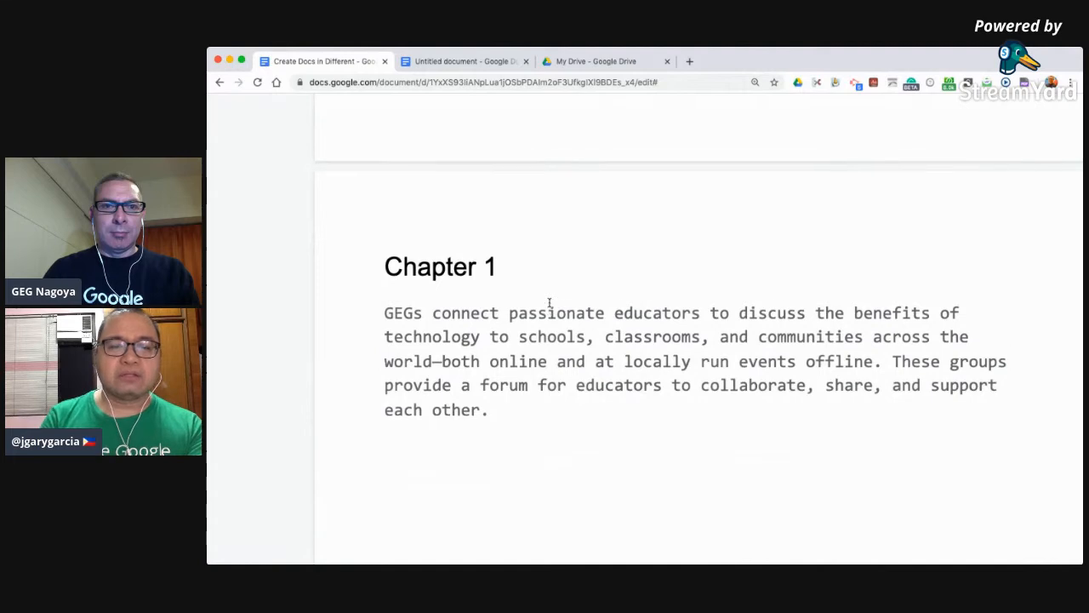
scroll(549, 302, up, 20)
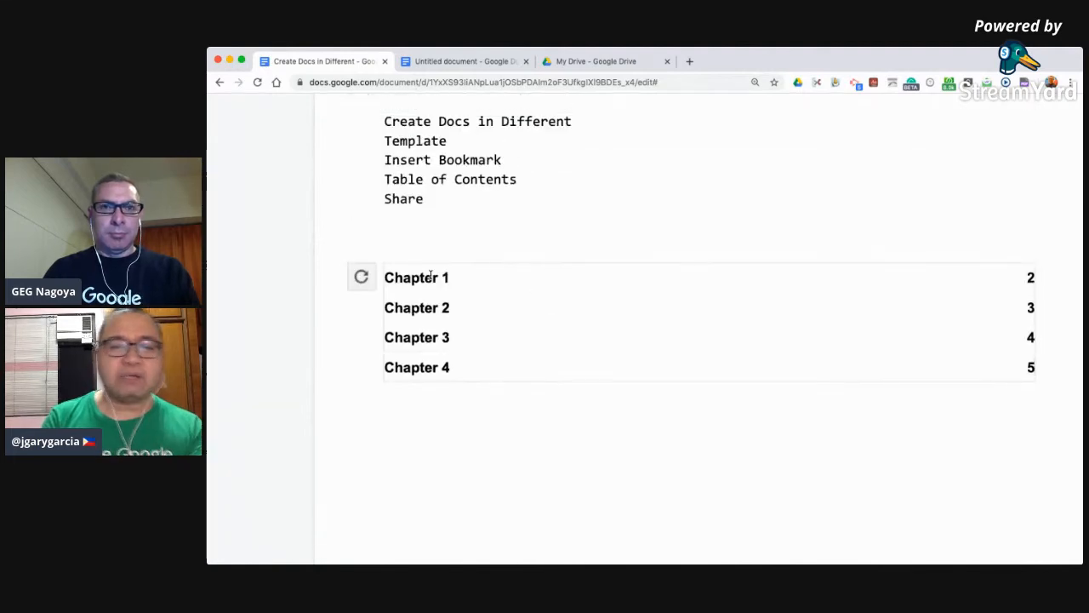
click(417, 367)
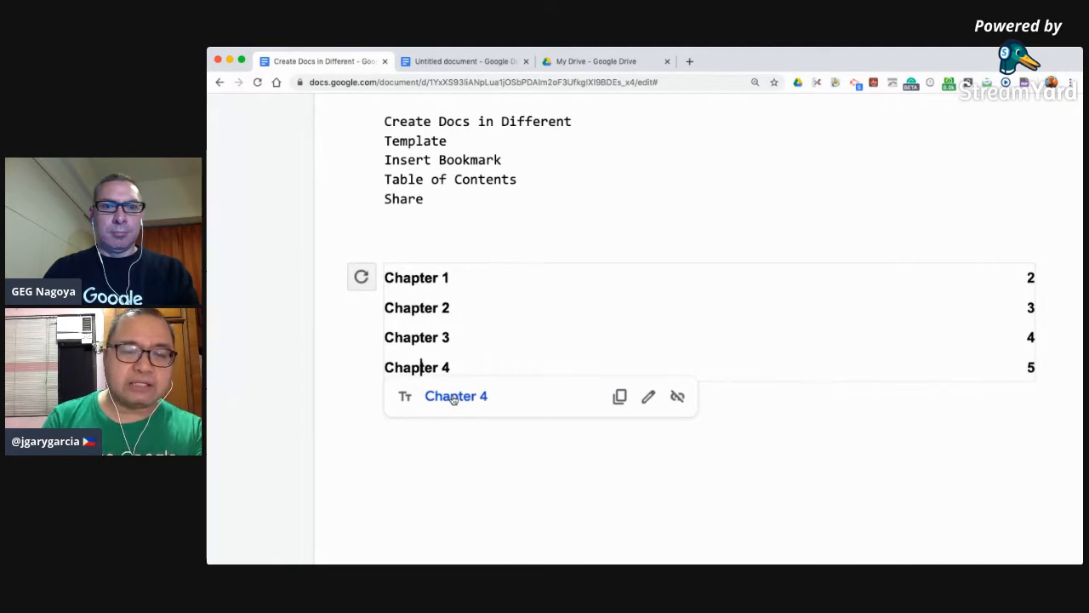
click(455, 397)
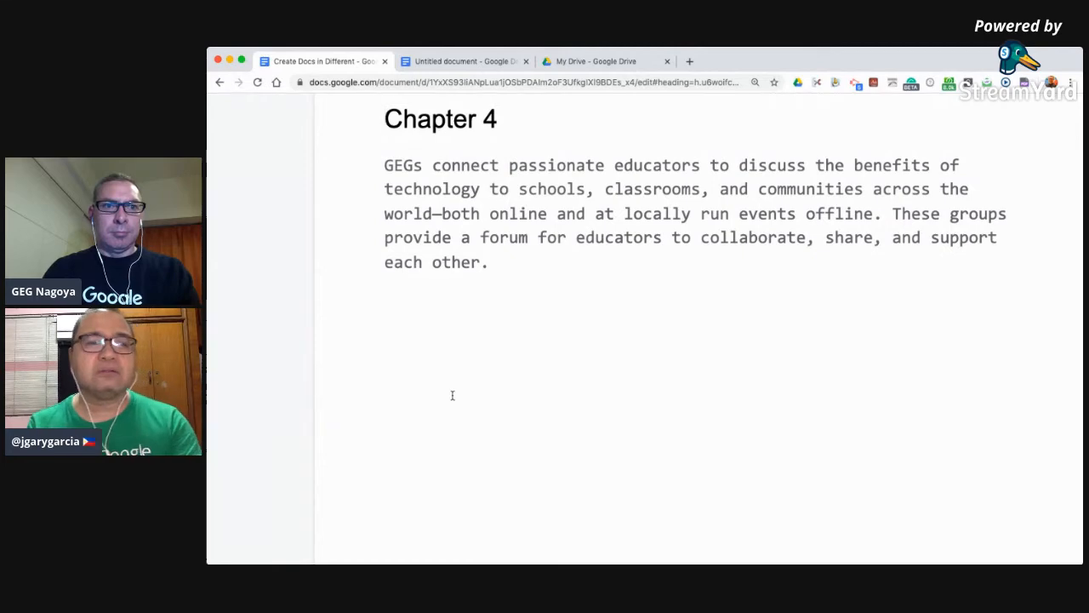
scroll(452, 395, up, 1)
scroll(452, 395, up, 3)
scroll(452, 395, down, 5)
scroll(452, 395, up, 5)
scroll(452, 395, down, 5)
scroll(452, 395, down, 3)
scroll(452, 394, up, 5)
scroll(452, 395, up, 8)
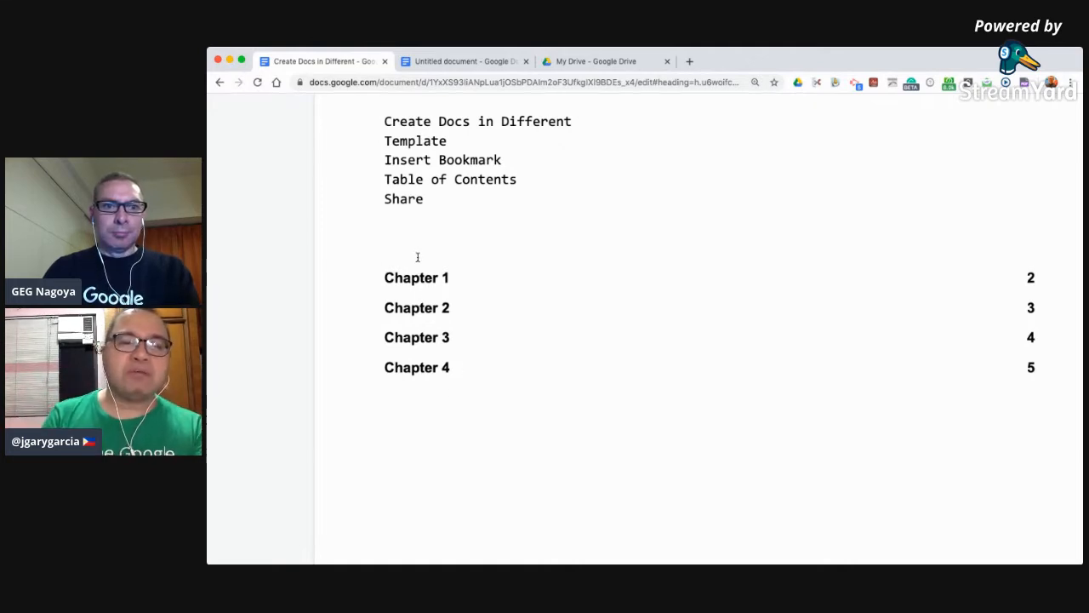
text(Table o)
key(super+shift+Left)
key(BackSpace)
- Copy "Table of Contents" from the topic list as a title above the chapter entries, followed by a blank line
key(Up)
key(Up)
key(Up)
key(super+shift+Right)
key(super+c)
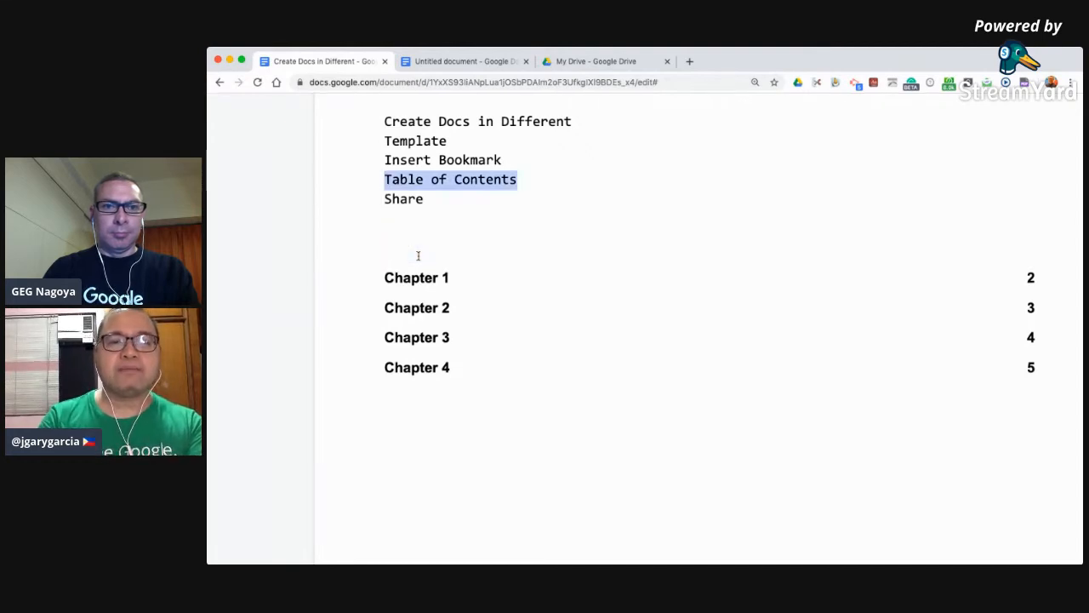
click(425, 236)
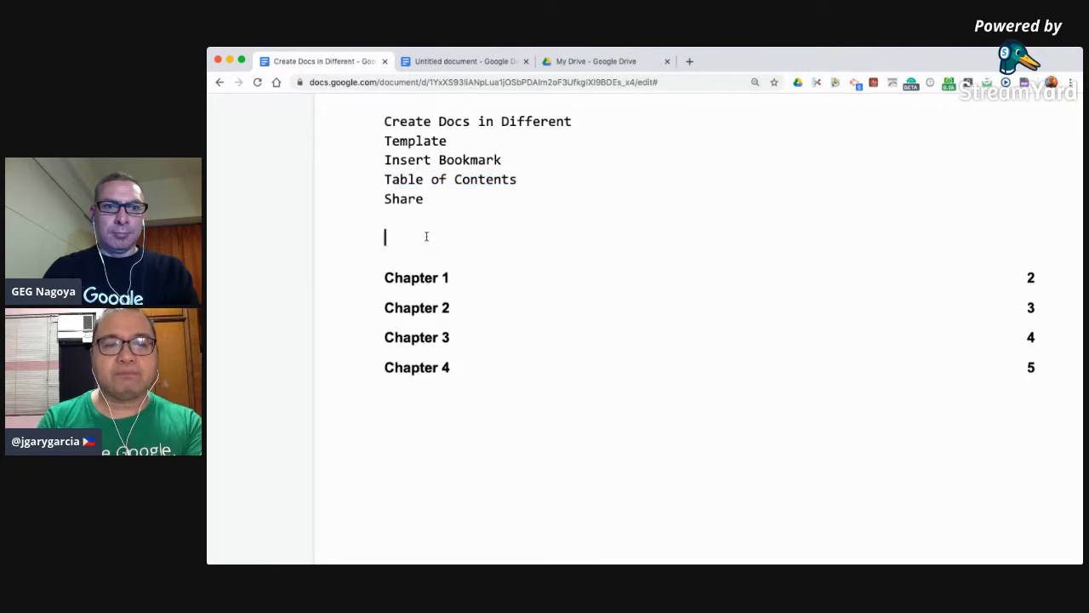
key(super+v)
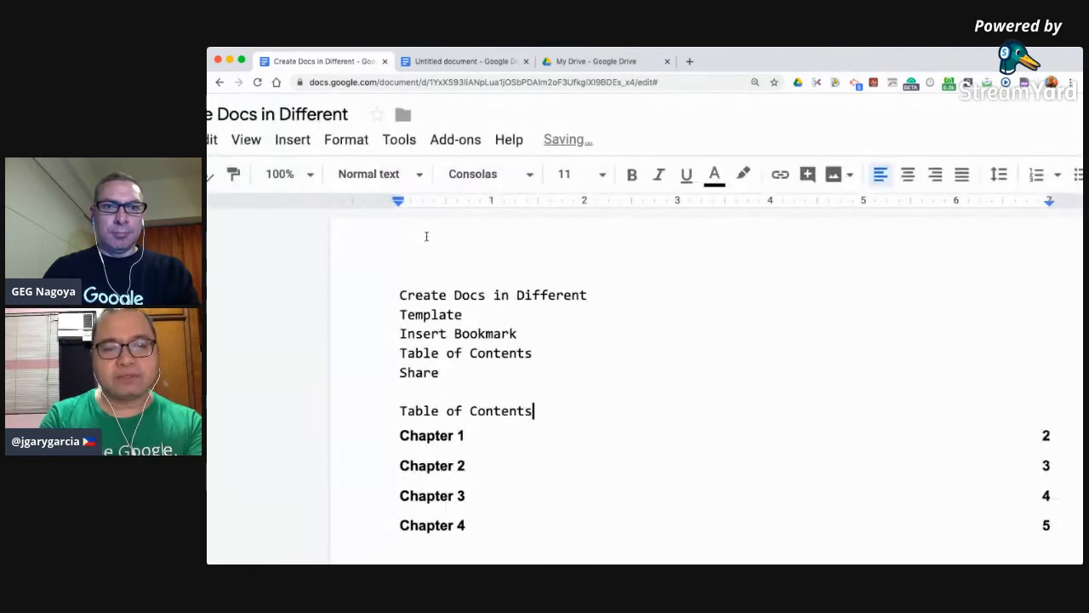
key(Return)
- Insert a bookmark at the start of the "Table of Contents" title above the chapter entries
key(Up)
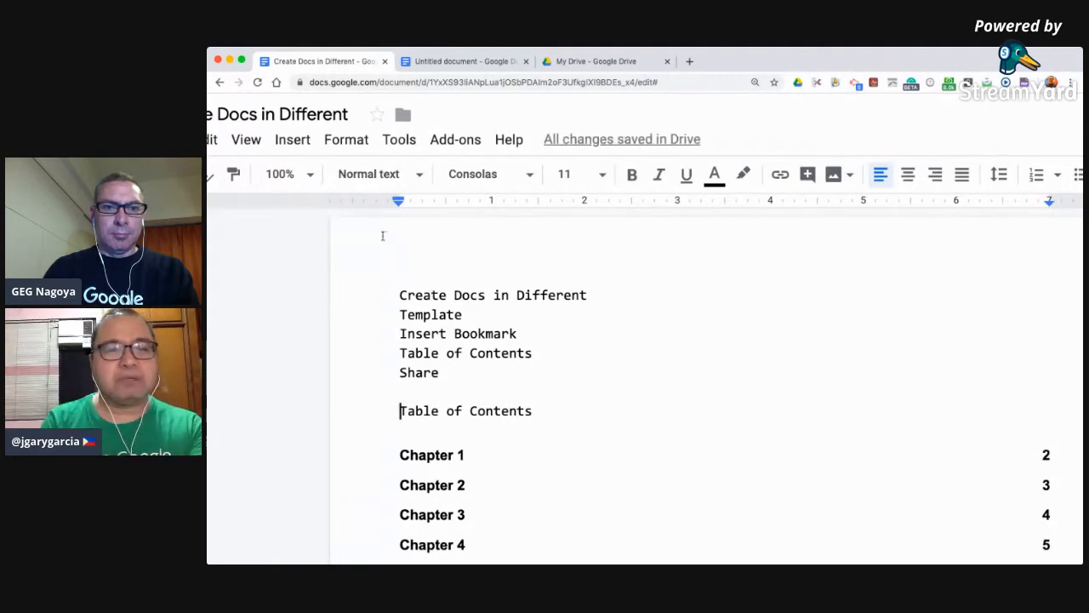
scroll(287, 145, left, 2)
click(294, 141)
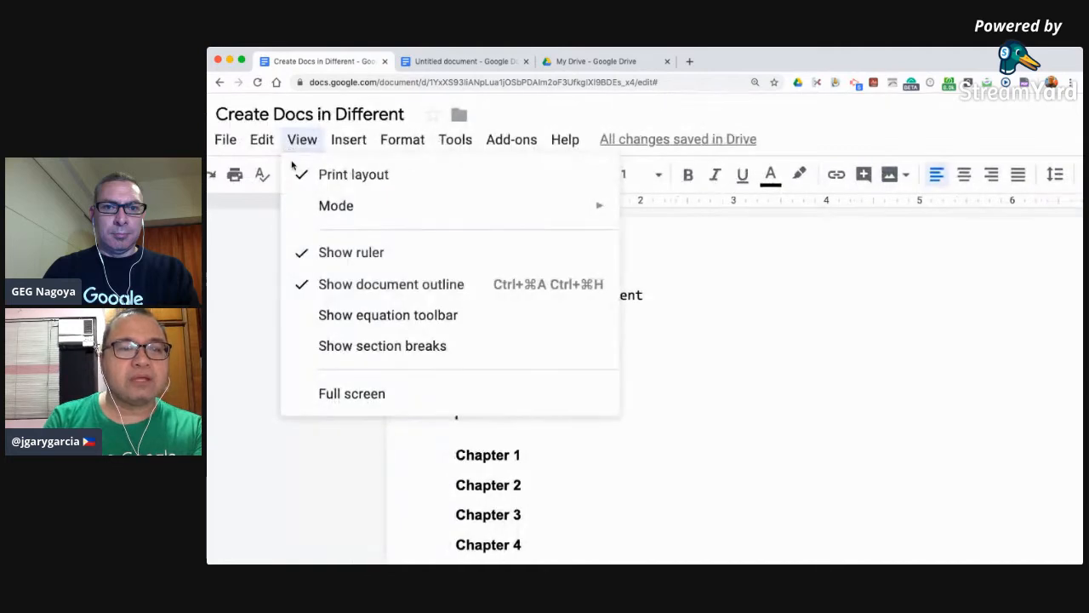
mouse_move(345, 146)
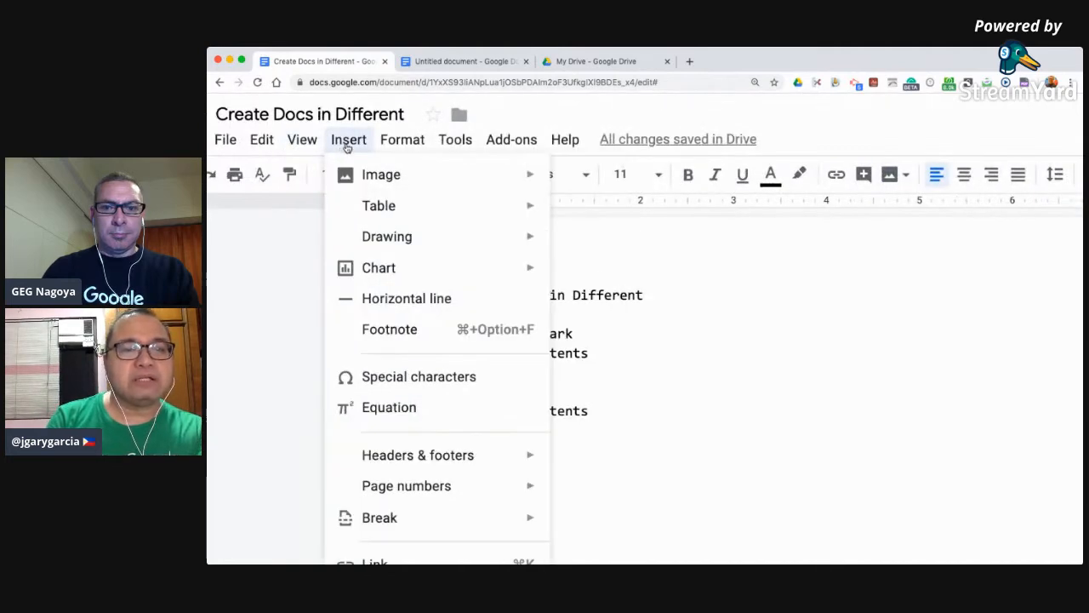
scroll(388, 462, down, 3)
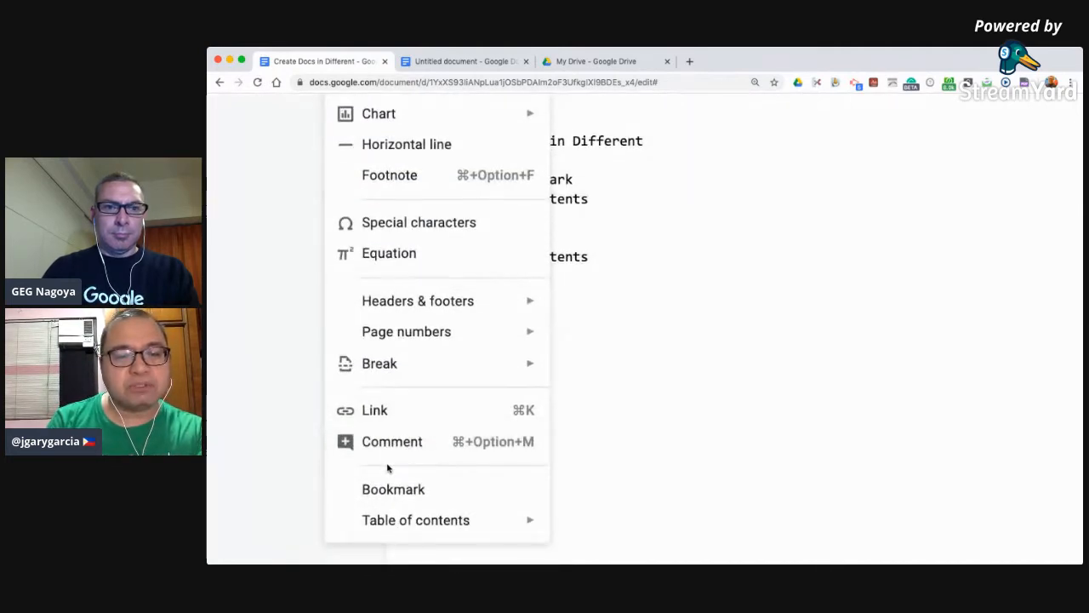
click(395, 496)
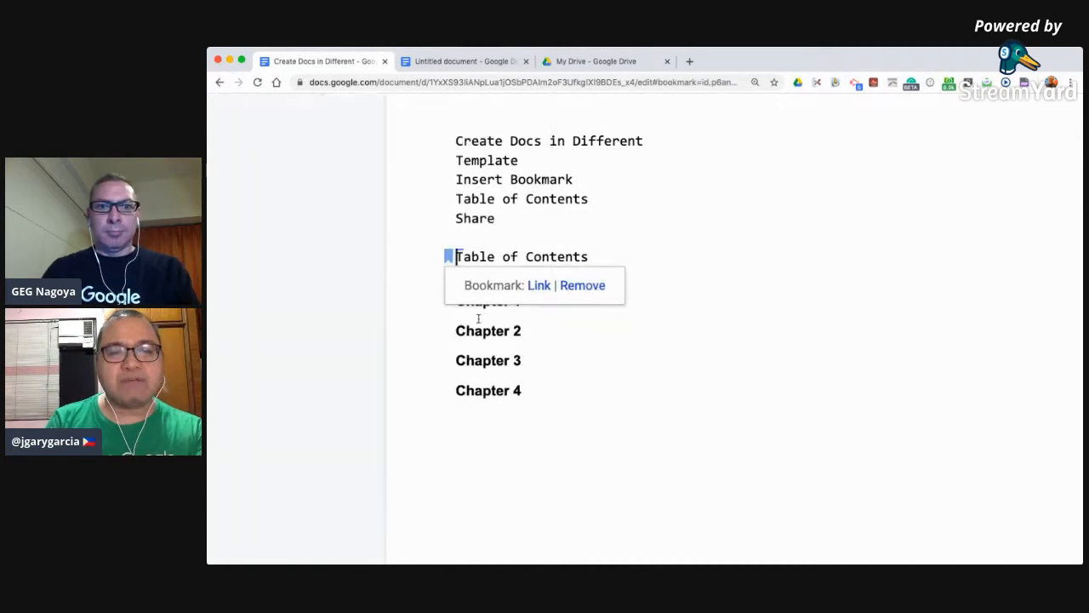
click(479, 257)
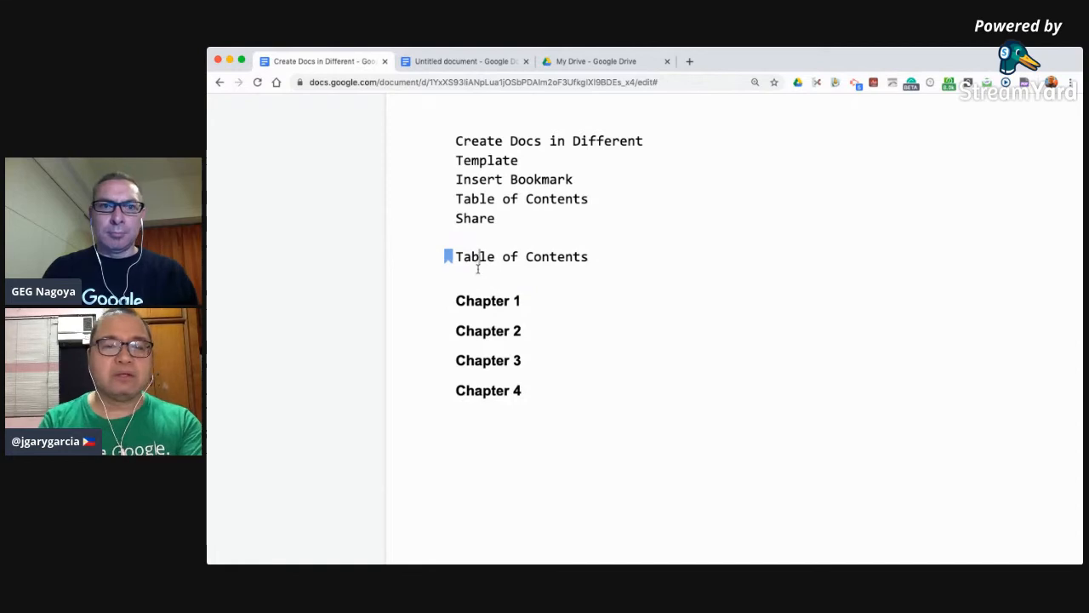
- Jump to Chapter 4 through the table of contents and open the footer of the page just before it
click(481, 390)
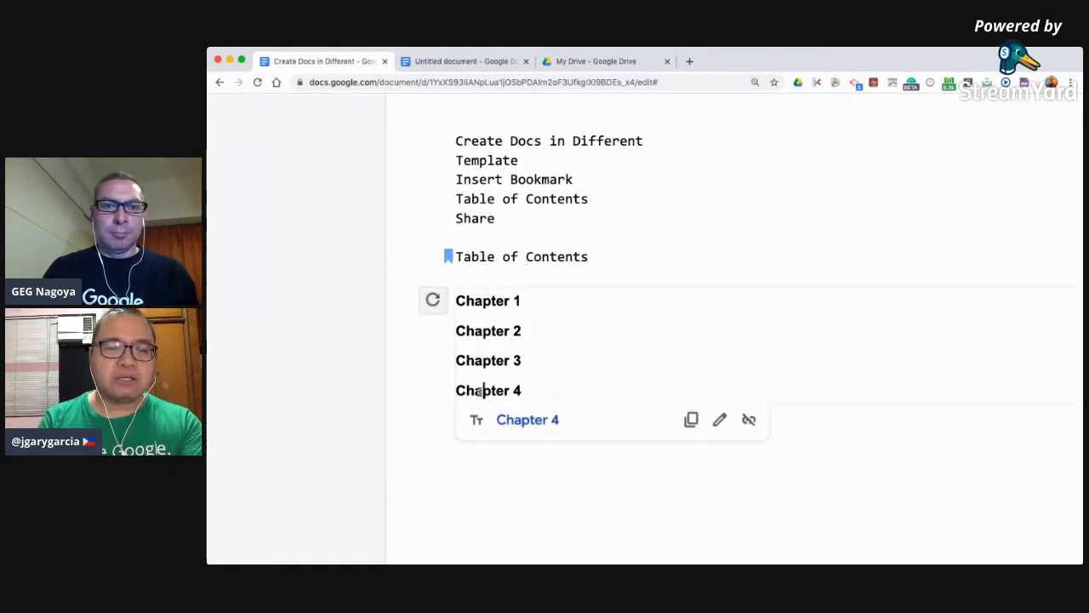
click(521, 422)
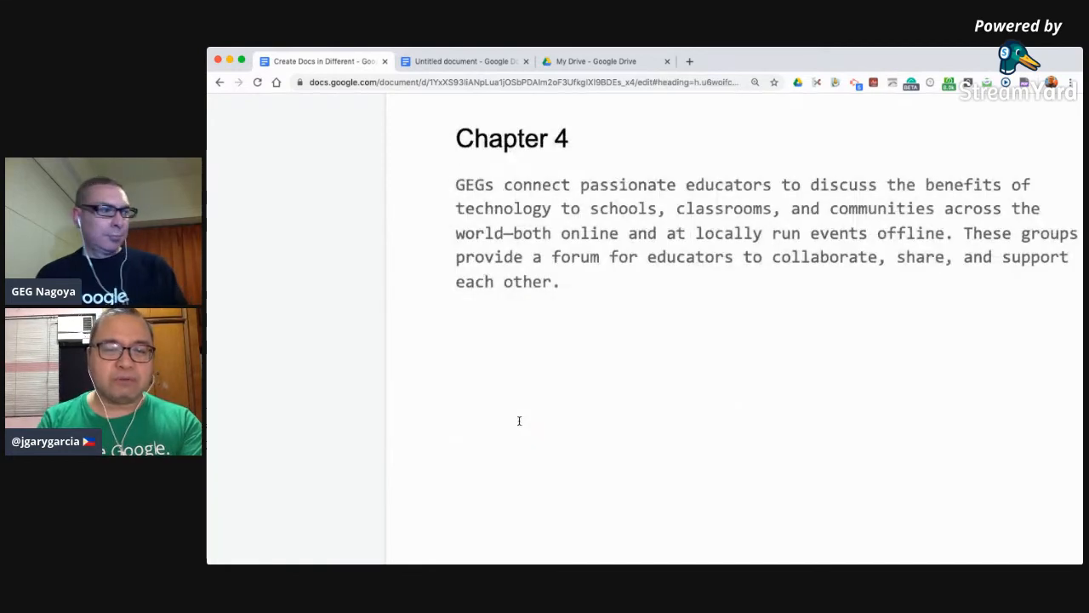
scroll(520, 420, up, 3)
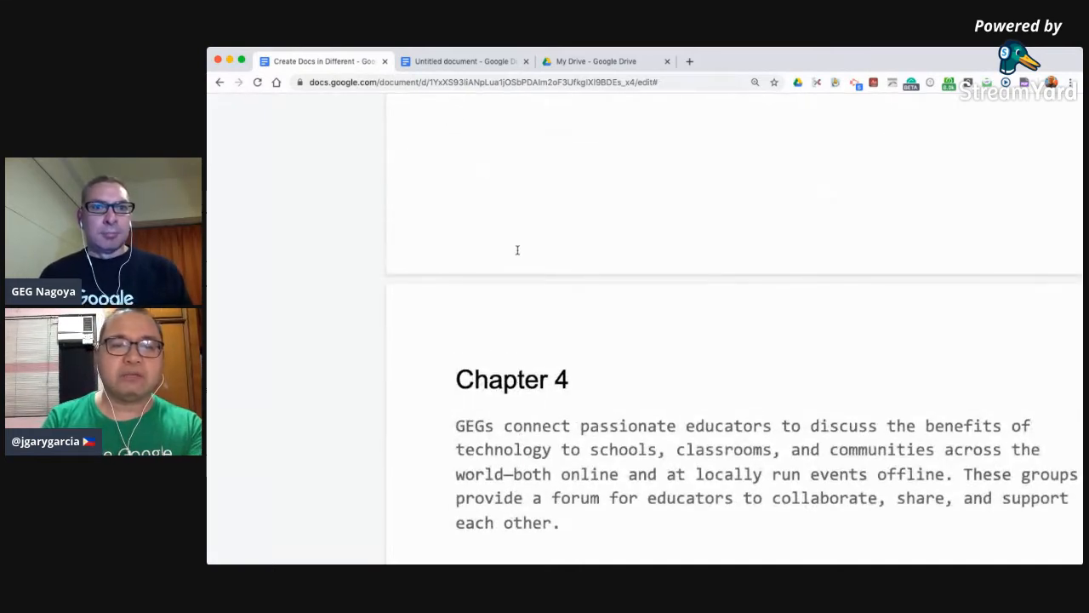
double_click(517, 249)
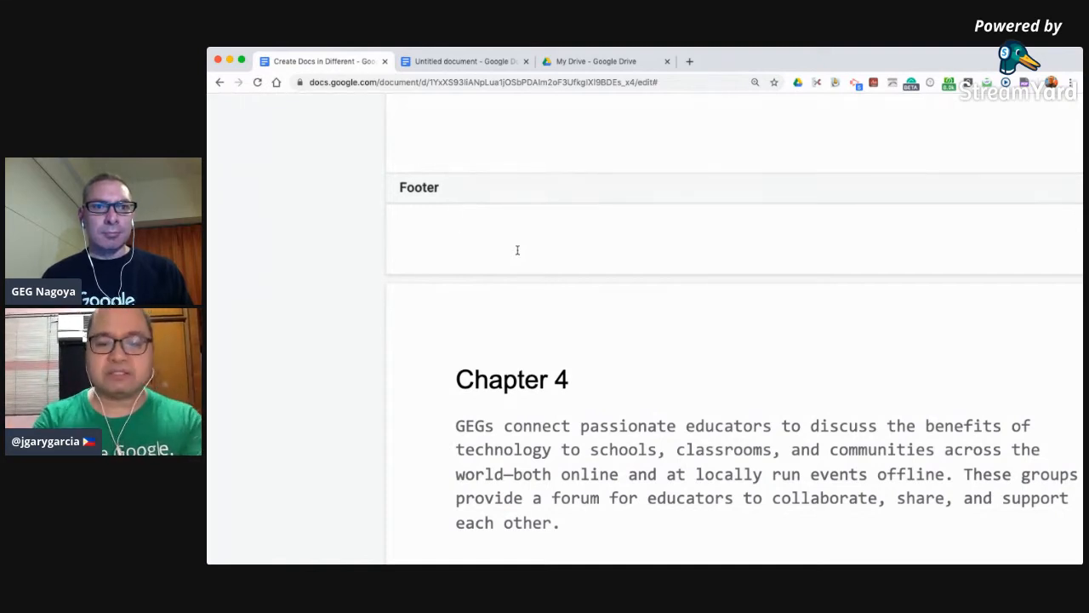
text(BAck to)
key(BackSpace)
key(BackSpace)
key(BackSpace)
key(BackSpace)
key(BackSpace)
key(BackSpace)
key(BackSpace)
- Enter "Back to TOC" as the footer text
text(BAck to TOF)
key(BackSpace)
text(C)
key(Home)
key(Right)
key(Delete)
text(a)
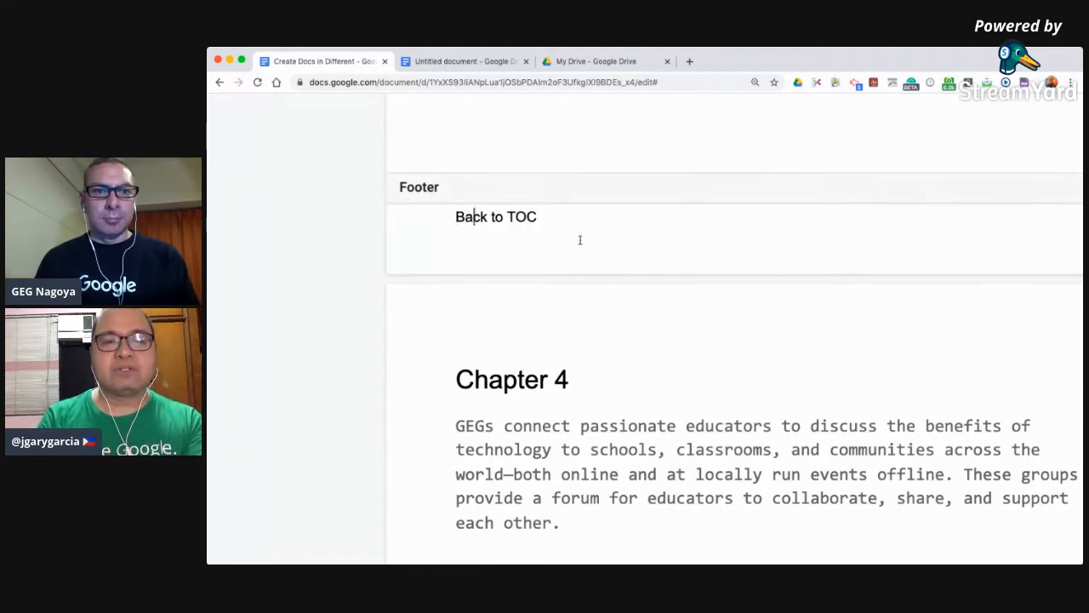
- Link the word "TOC" in the footer to the Table of Contents bookmark and follow the link to test it
double_click(521, 216)
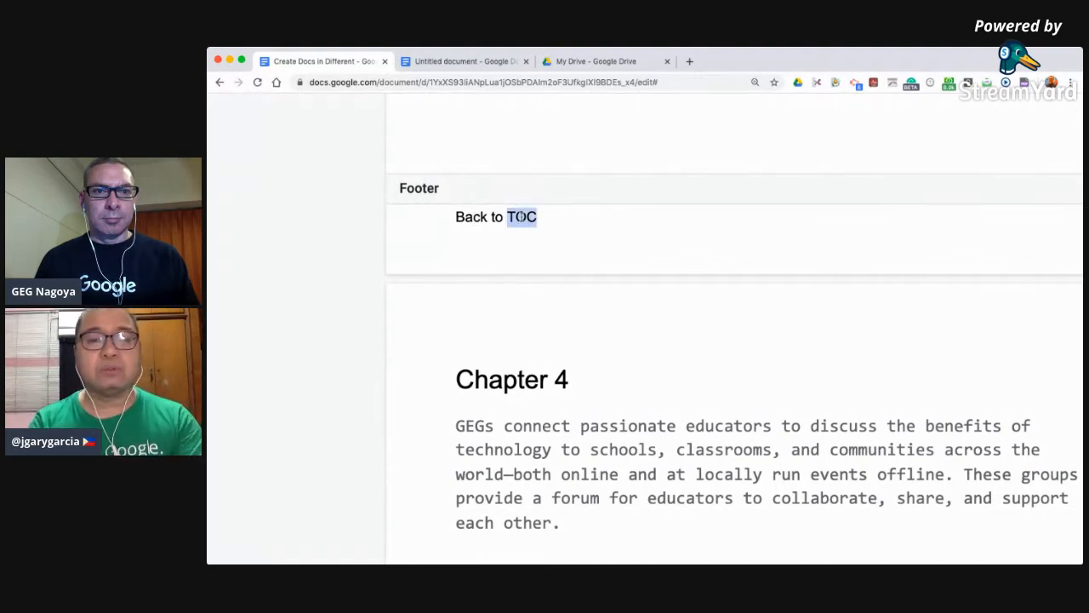
key(super+minus)
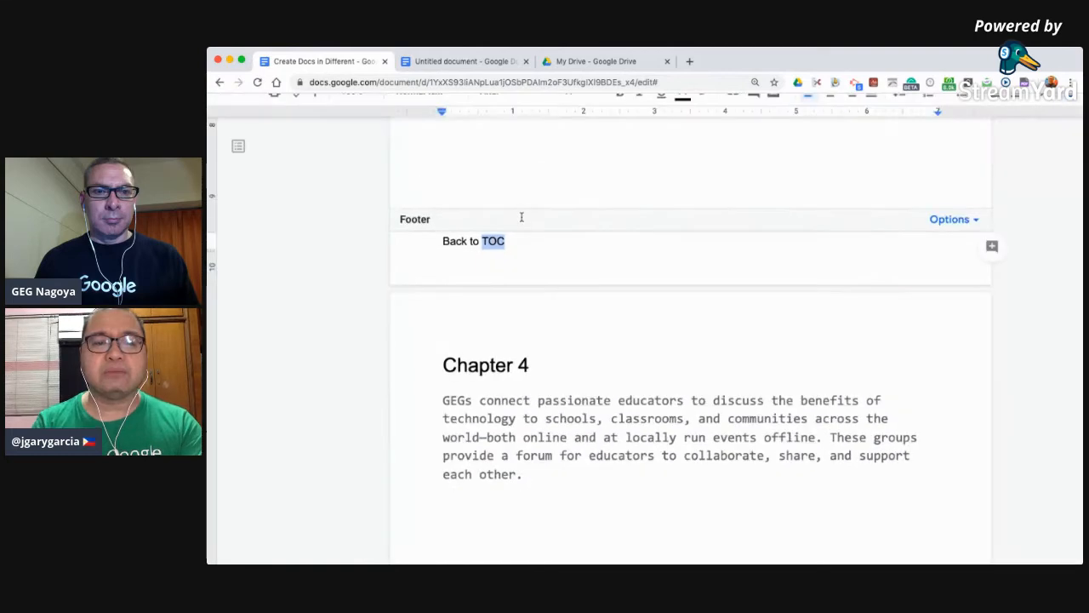
key(ctrl+shift+f)
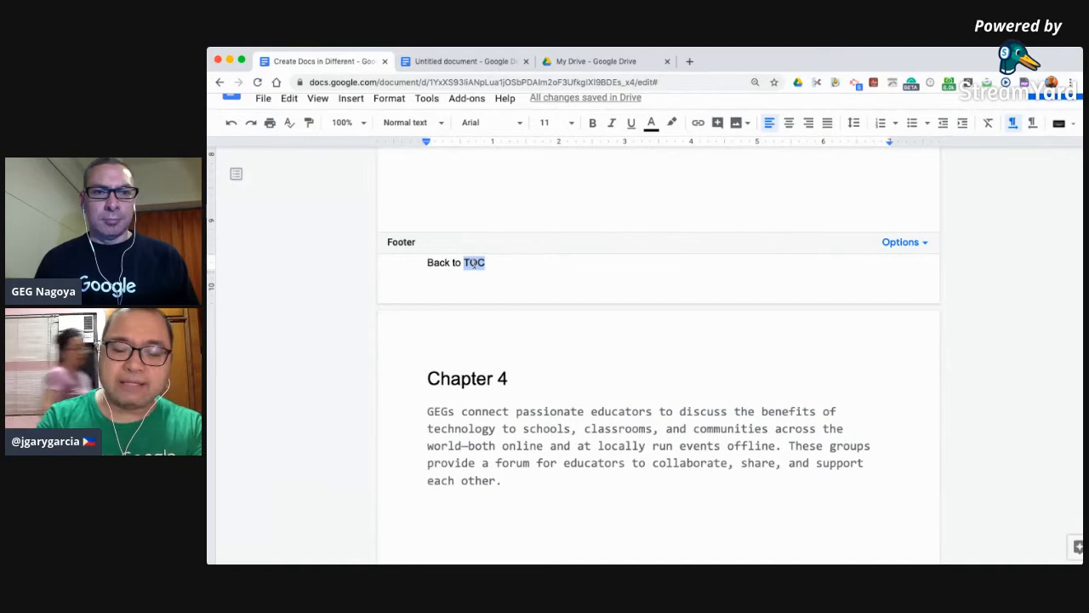
key(super+k)
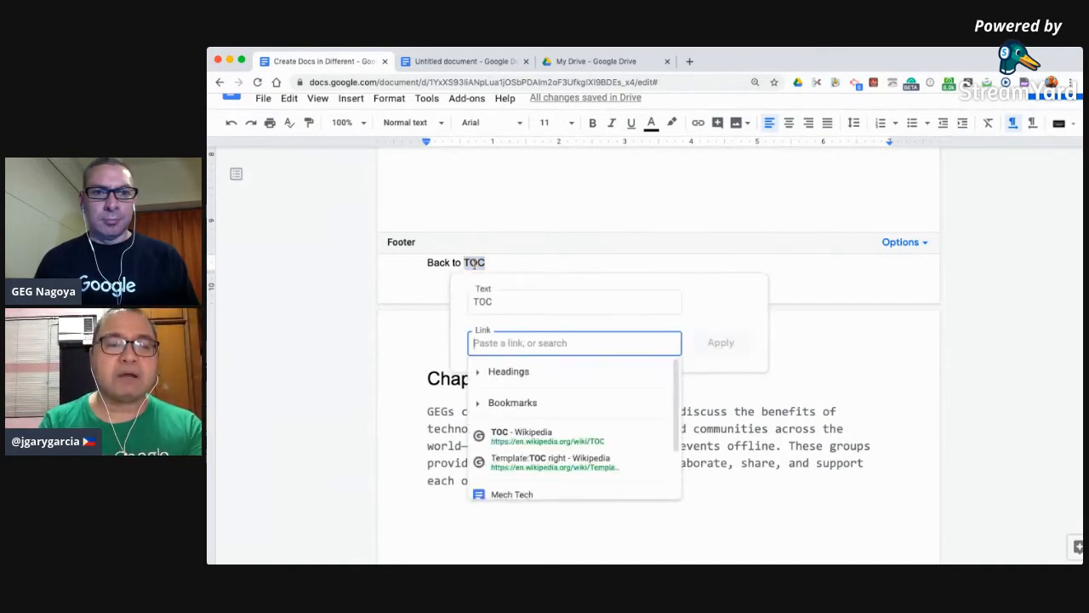
click(477, 404)
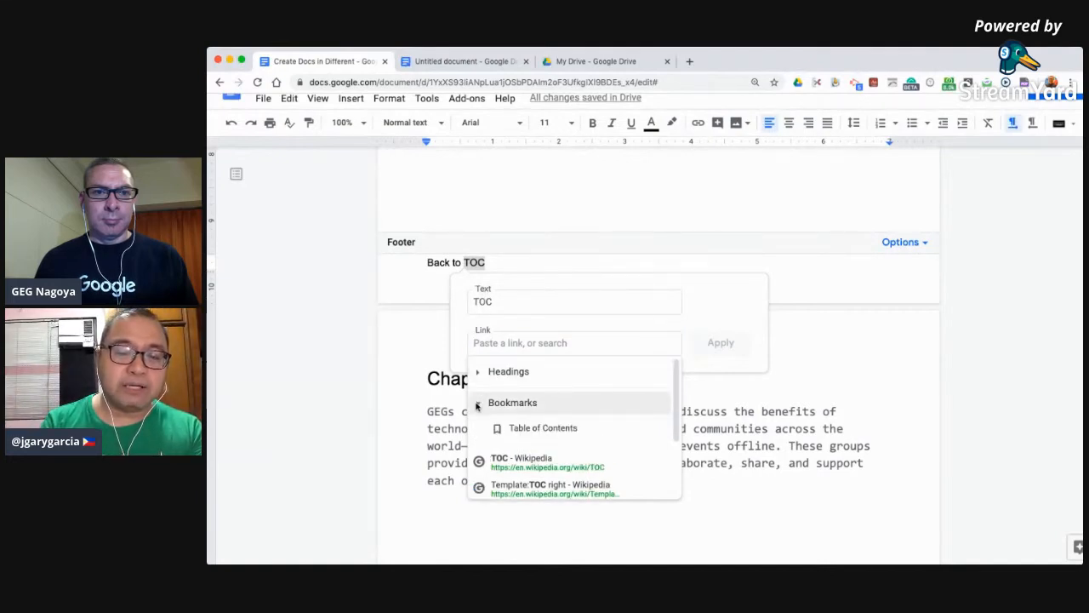
click(539, 428)
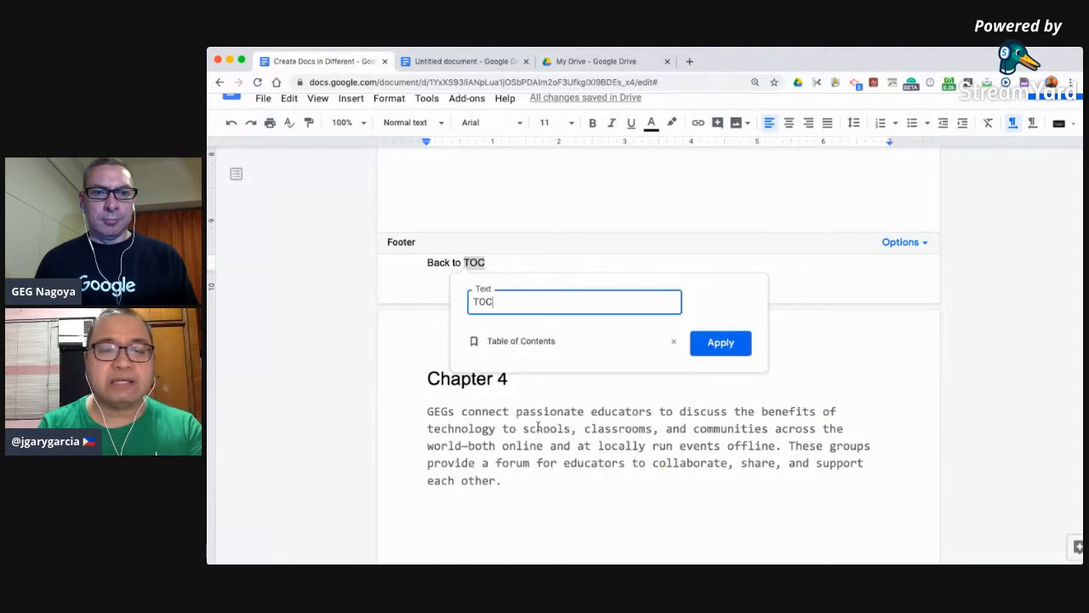
click(705, 342)
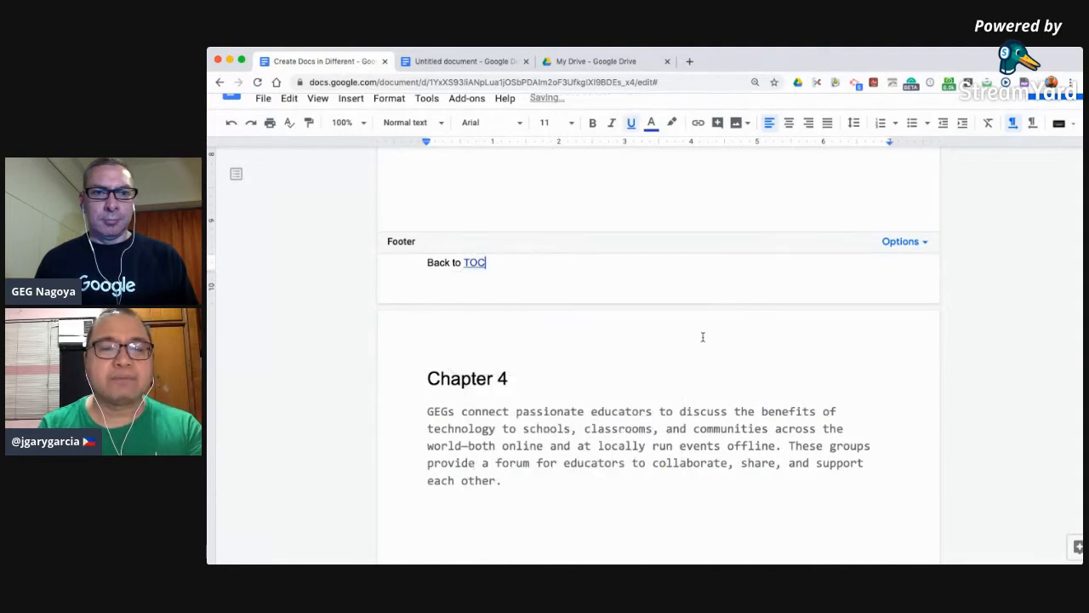
click(473, 264)
click(513, 284)
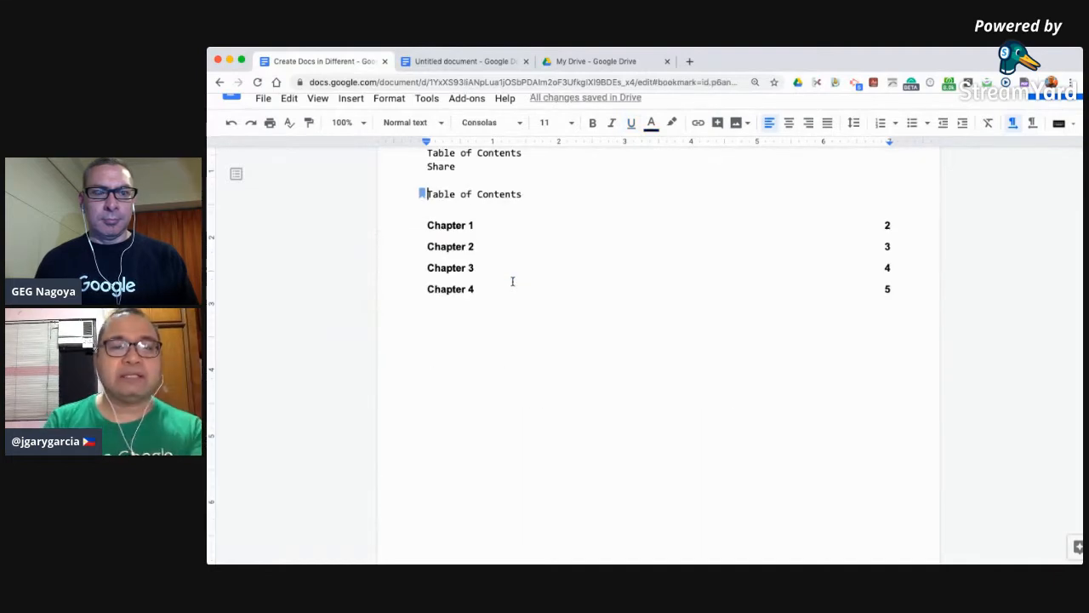
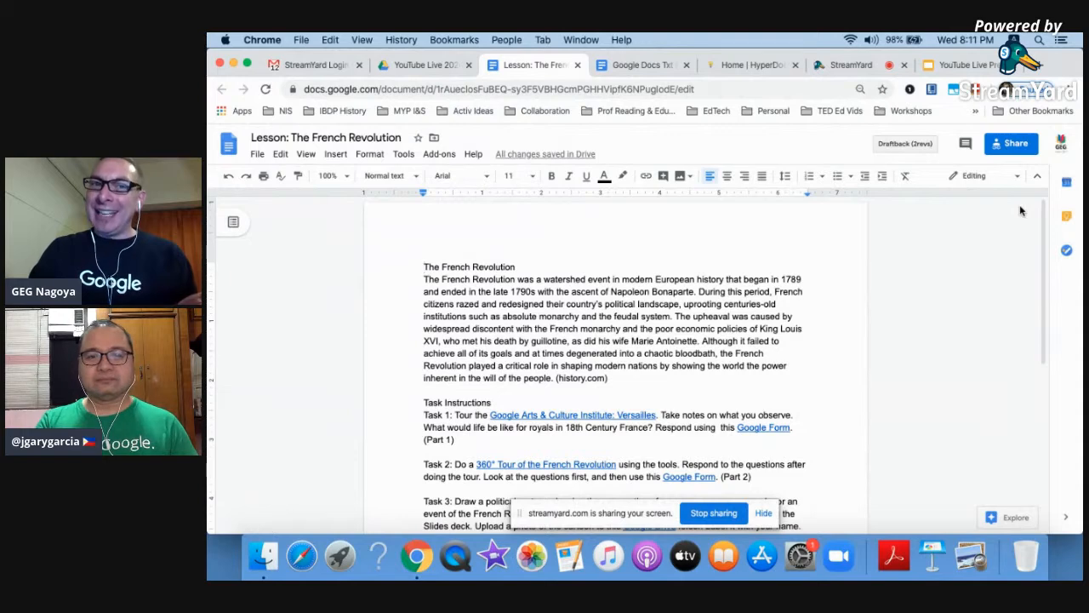
- Review the French Revolution lesson's link-sharing options and access levels, and save them as "On - Anyone with the link" with "Can view"
click(1014, 142)
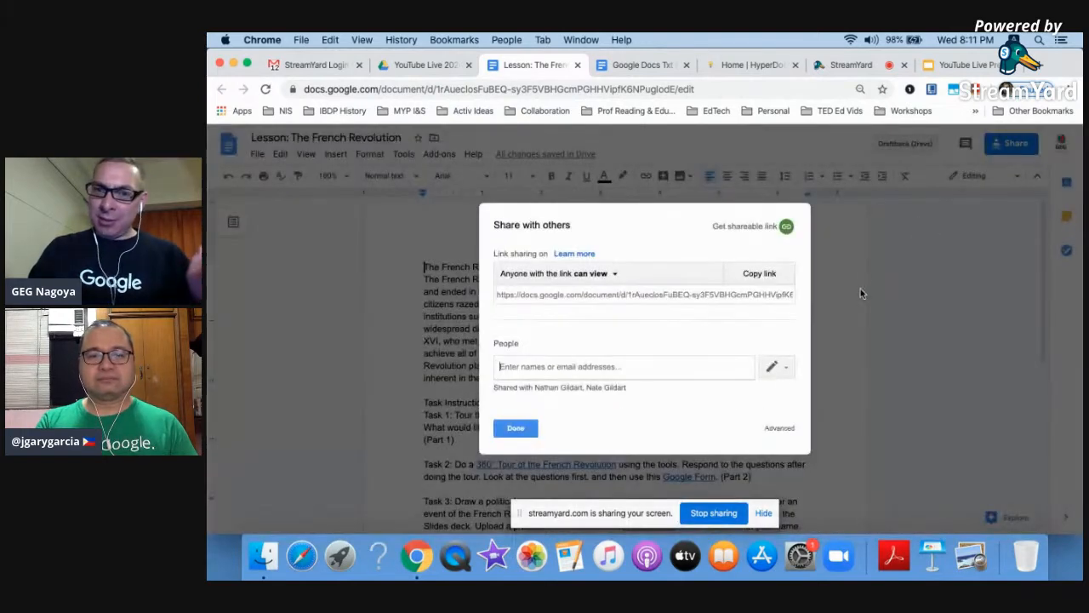
click(591, 273)
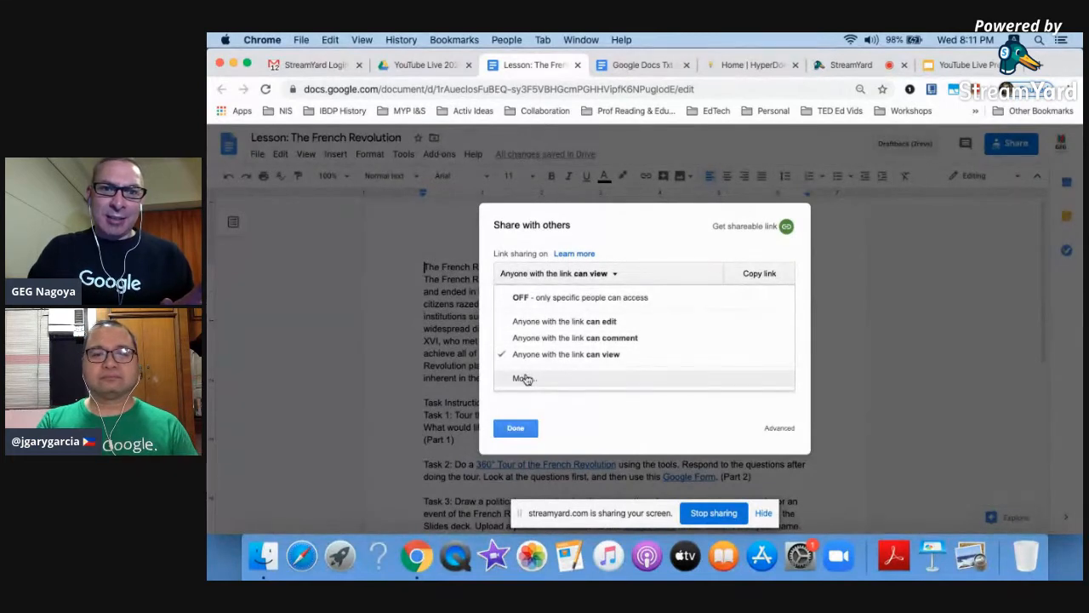
click(523, 379)
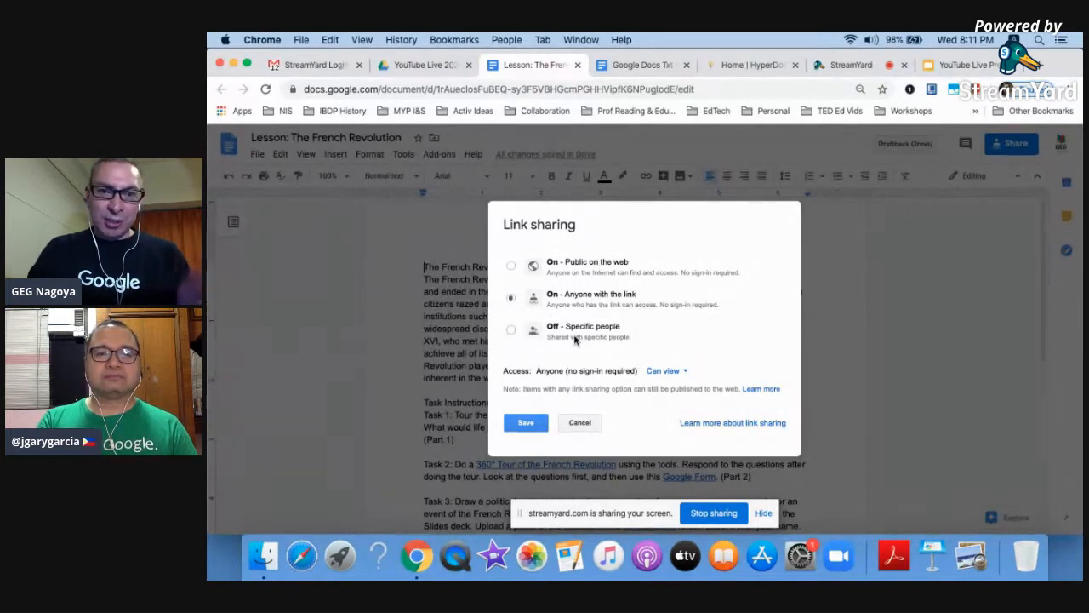
click(666, 375)
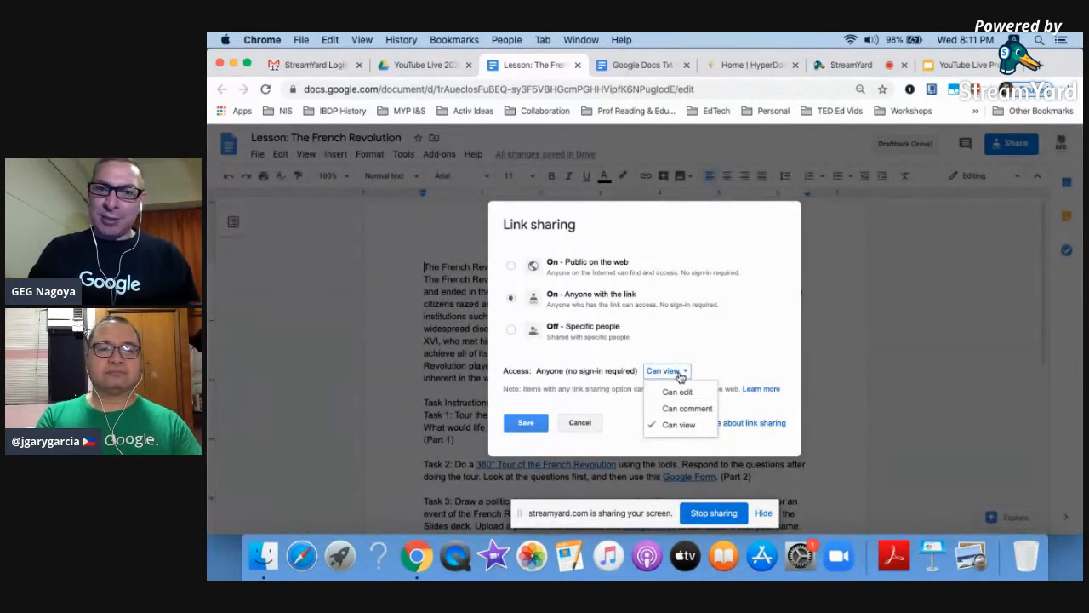
click(737, 358)
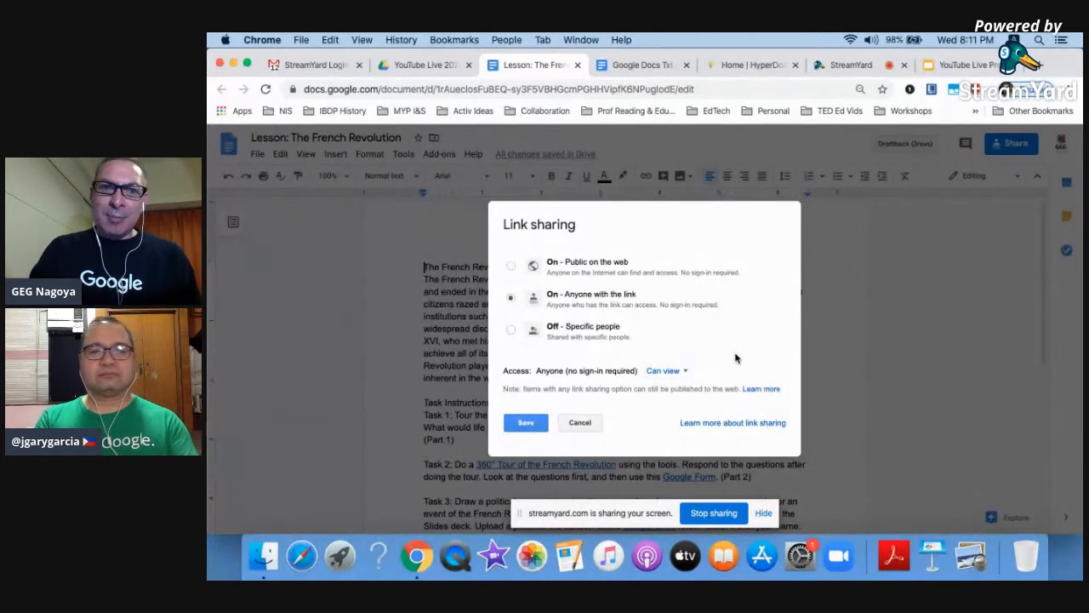
click(538, 428)
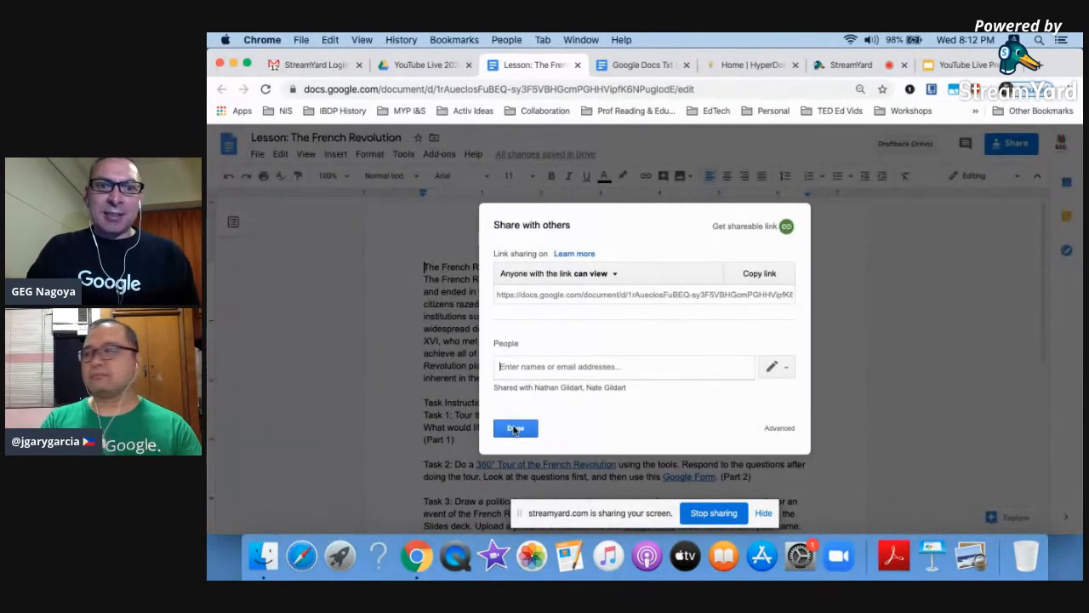
- Close the sharing settings and look through the French Revolution lesson from the introduction to the supporting resources
click(516, 426)
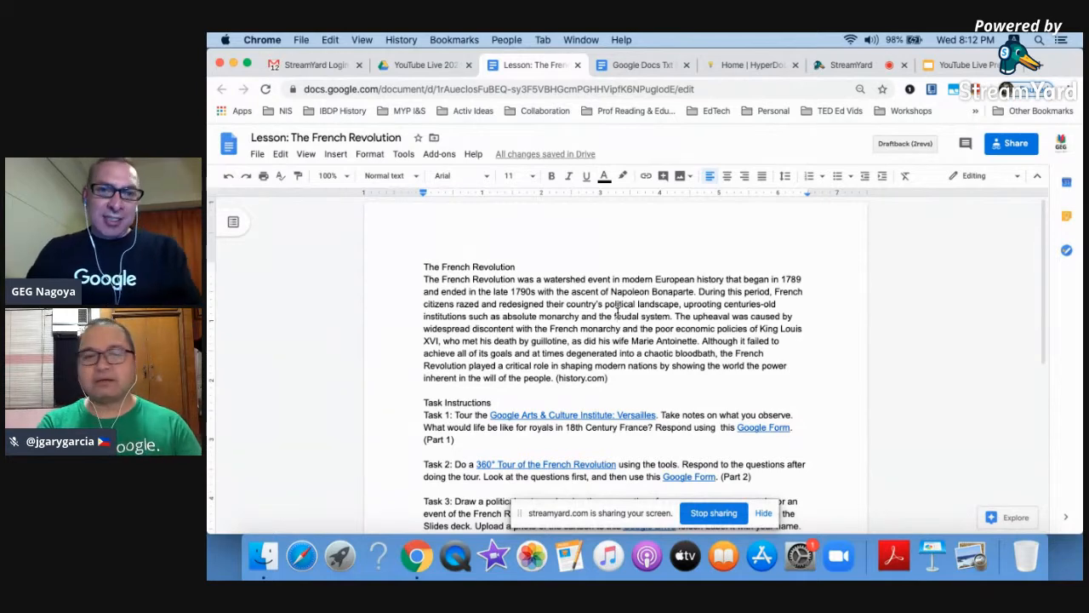
scroll(618, 313, down, 5)
scroll(618, 312, down, 3)
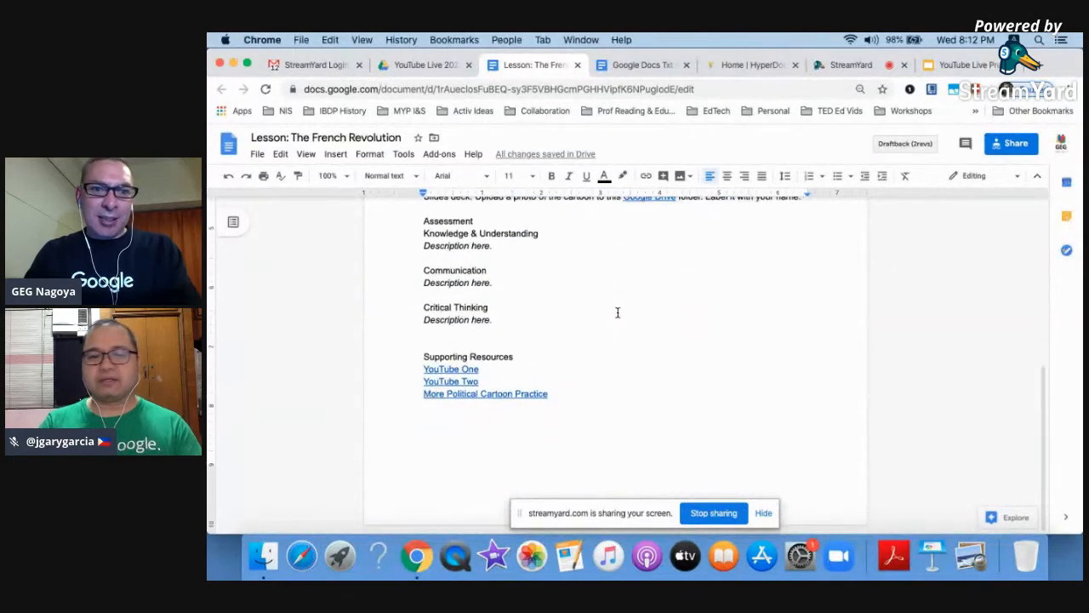
scroll(618, 313, up, 8)
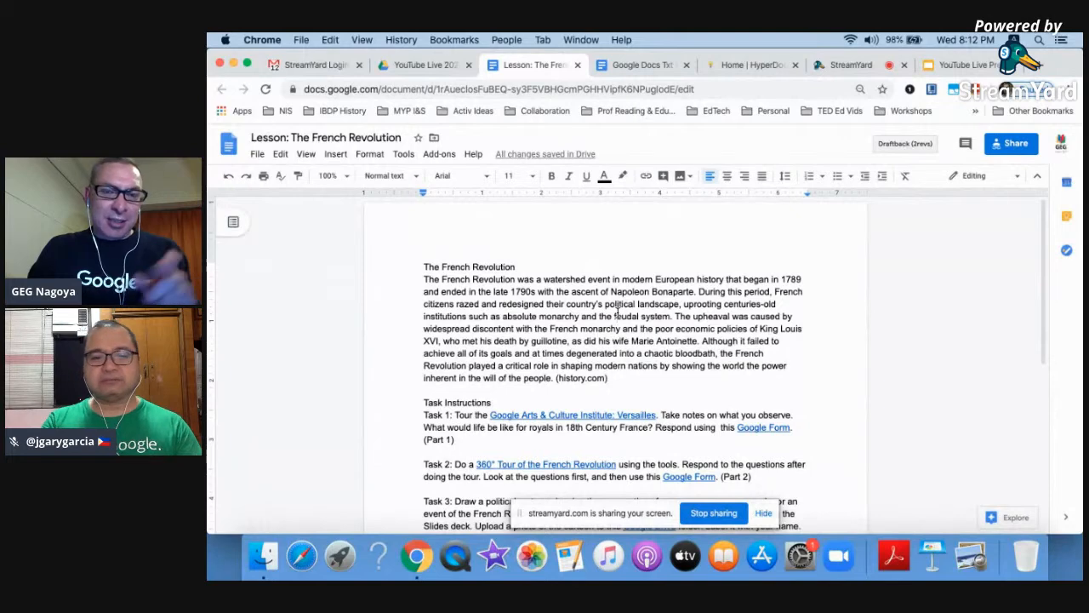
scroll(618, 313, down, 5)
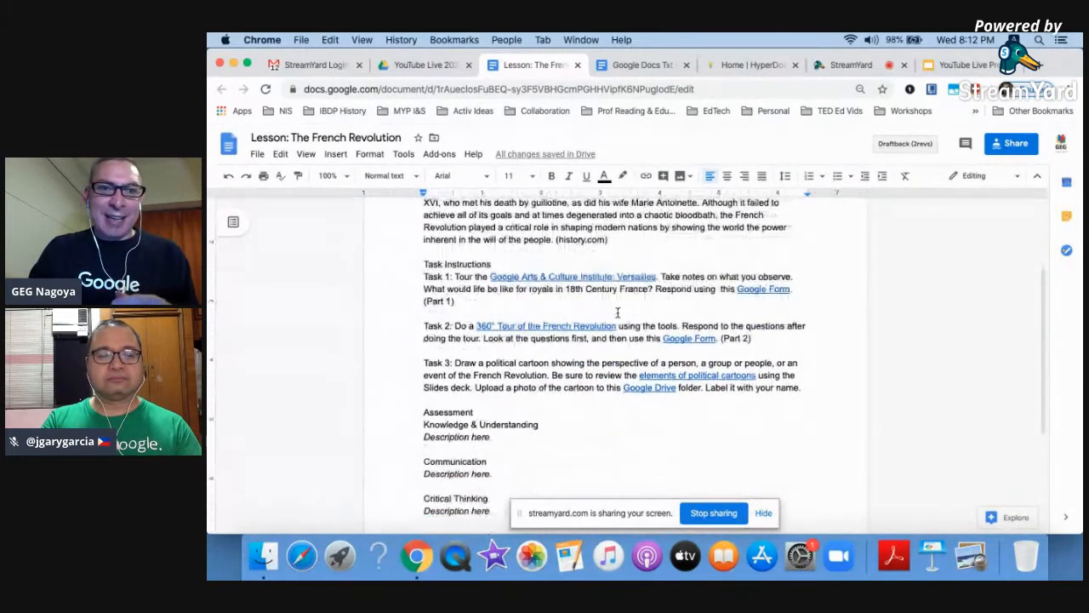
scroll(618, 312, down, 4)
scroll(618, 312, up, 9)
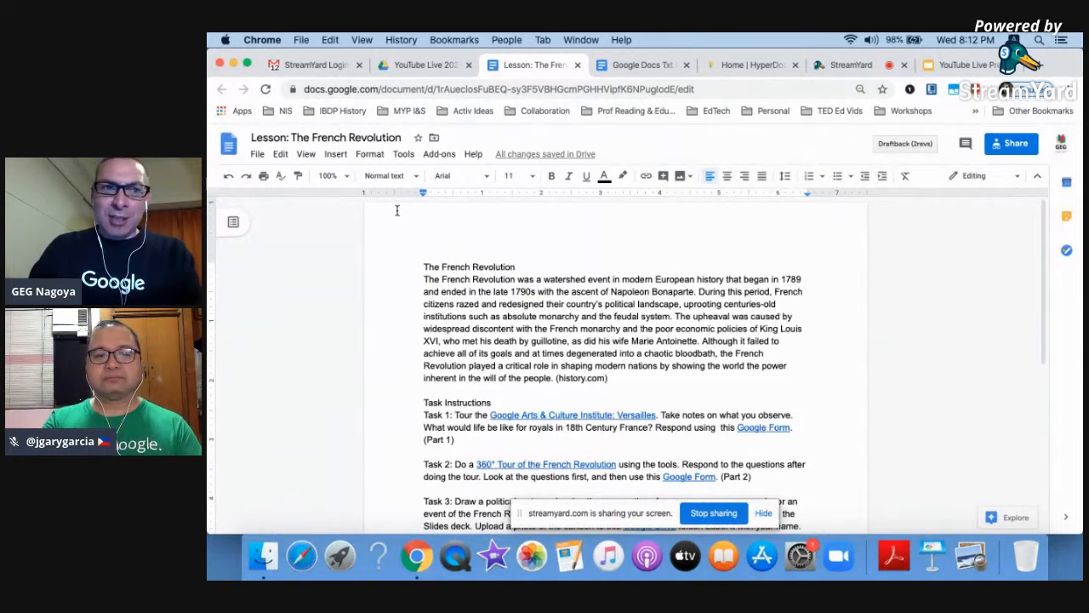
- Set the top, bottom, left and right page margins of the lesson to .5 inches
click(257, 154)
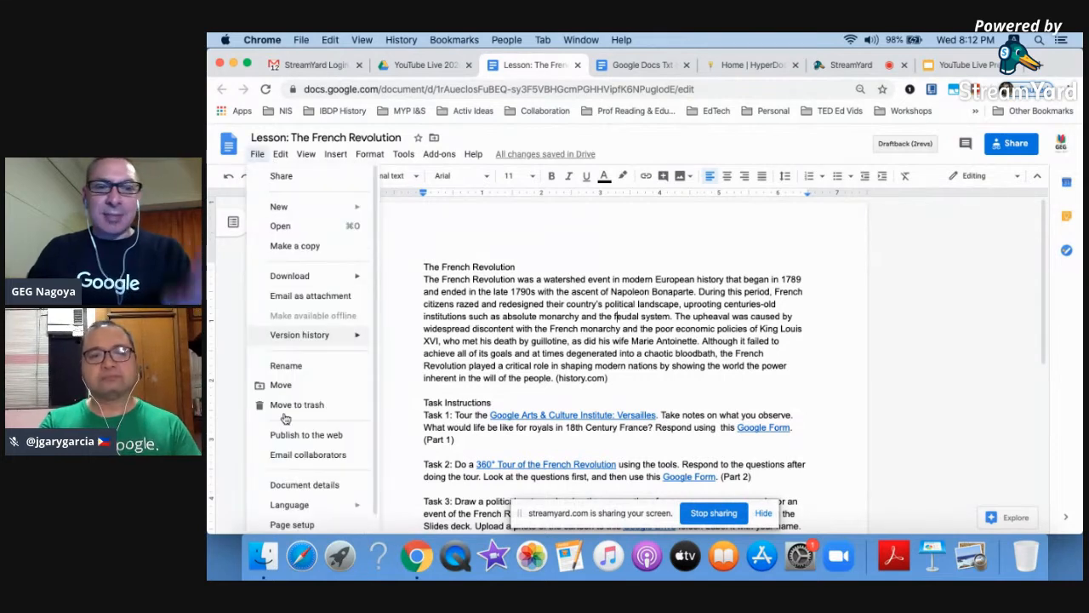
click(292, 525)
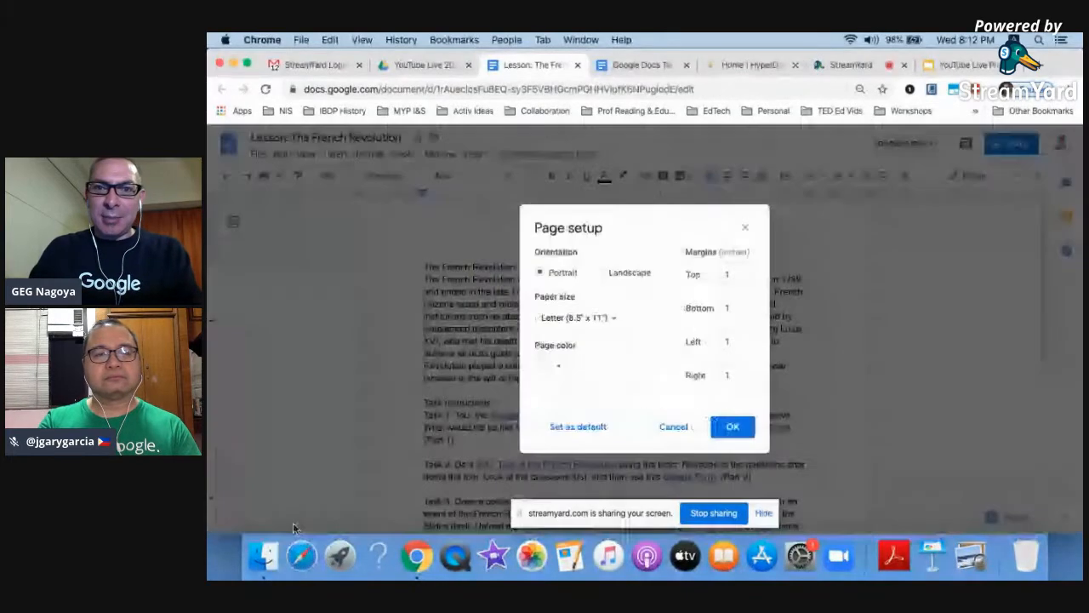
double_click(732, 274)
text(.5)
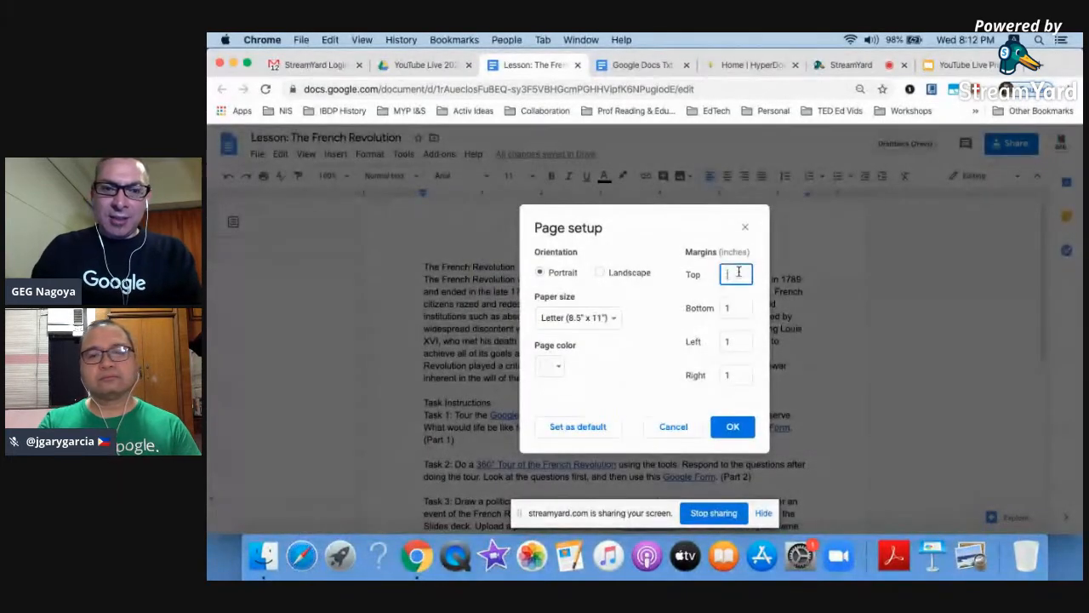
double_click(735, 308)
key(BackSpace)
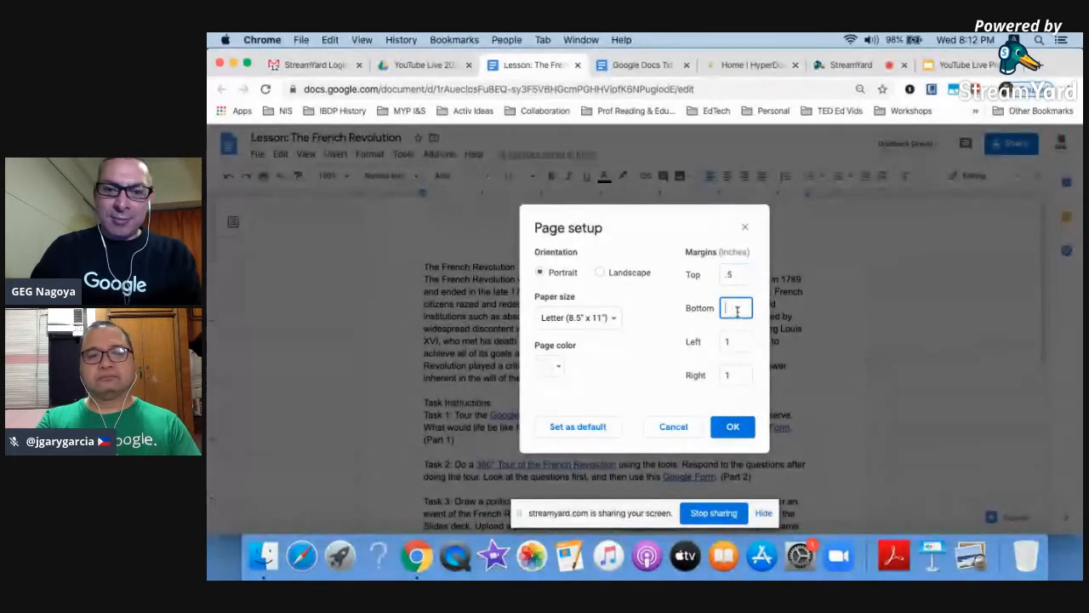
text(.5)
double_click(741, 343)
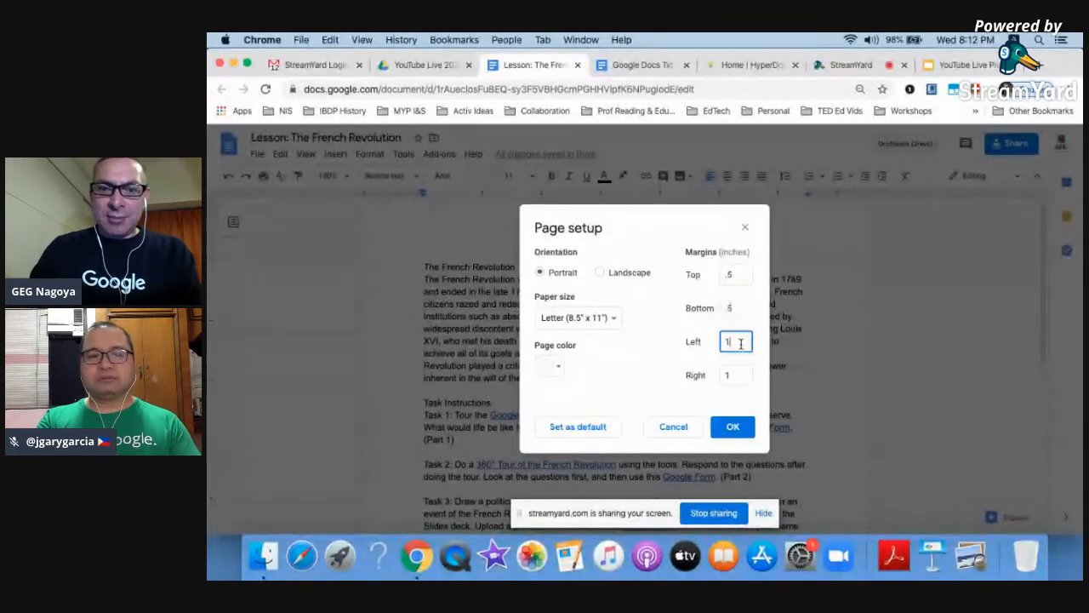
text(.5)
double_click(734, 375)
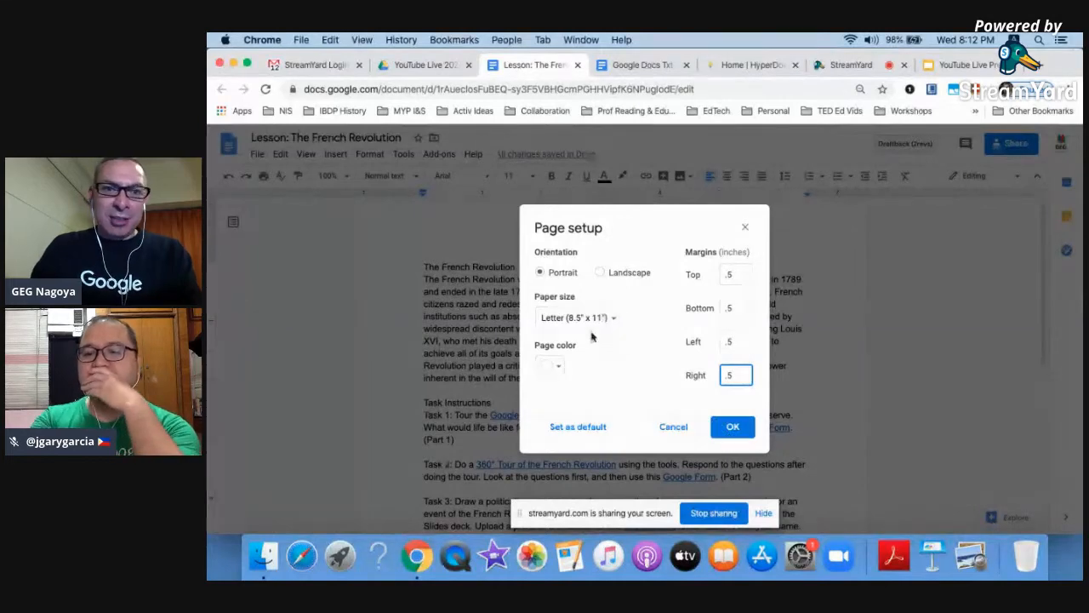
click(732, 430)
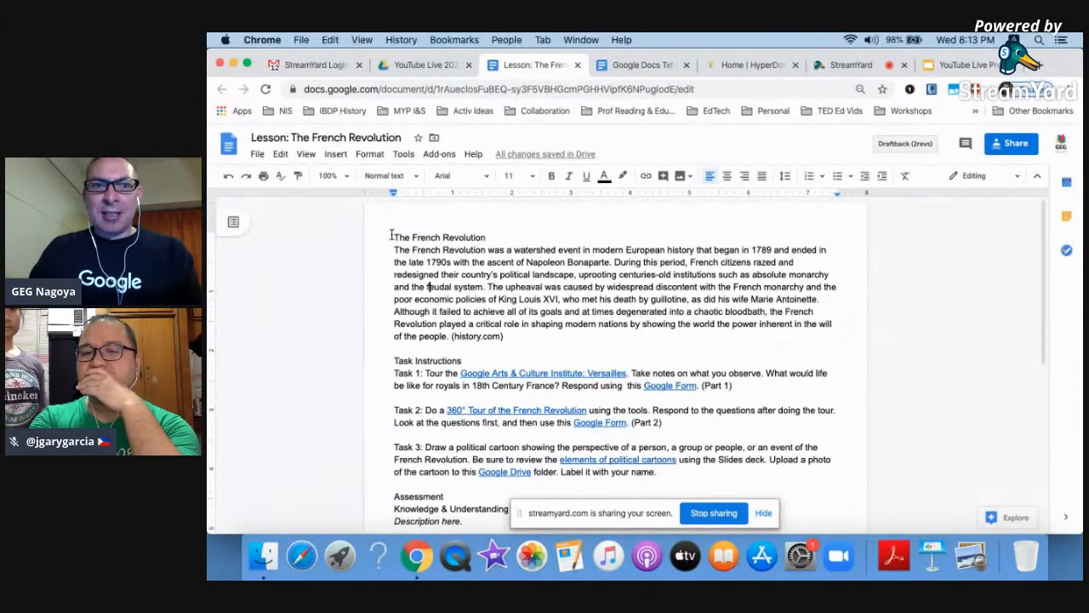
- Add six blank lines above the title "The French Revolution" to make room for an image
key(Return)
key(Return)
key(Return)
key(Return)
key(Return)
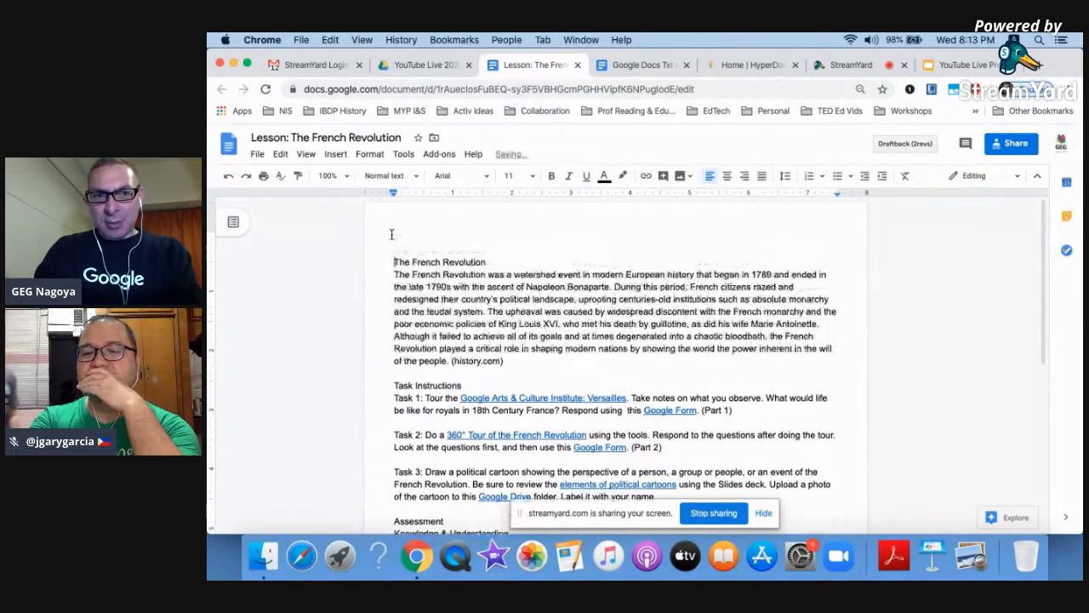
key(Return)
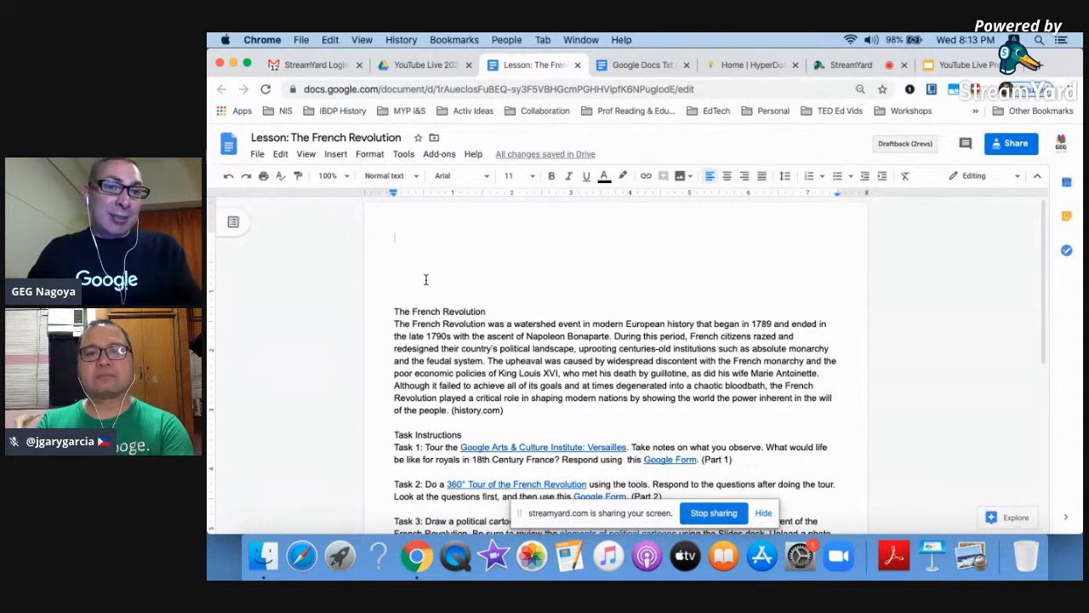
- Search the web for "French Revolution" images from within the document
click(339, 154)
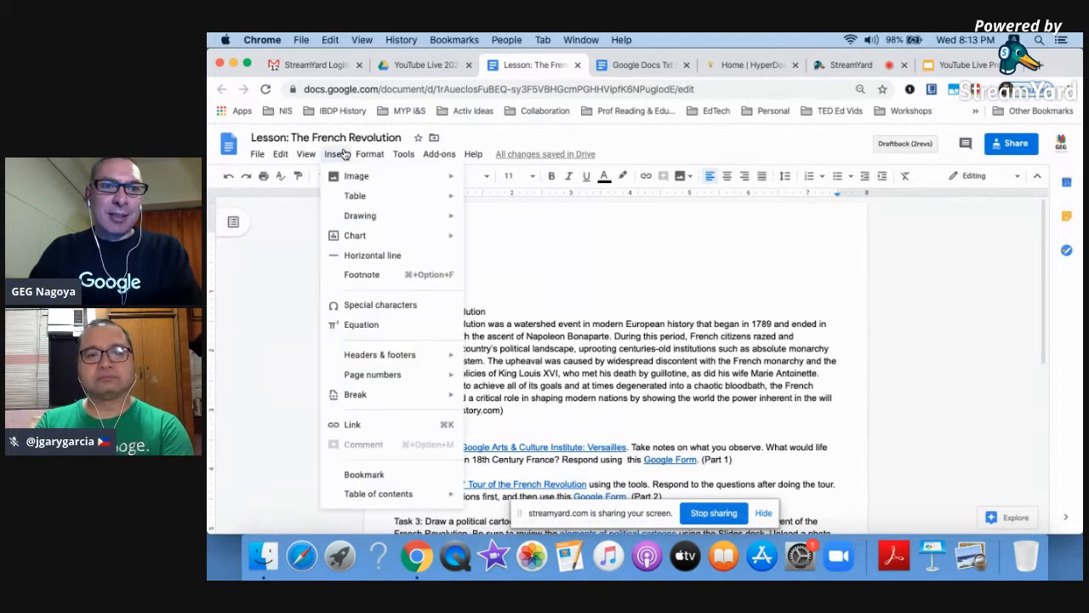
mouse_move(366, 181)
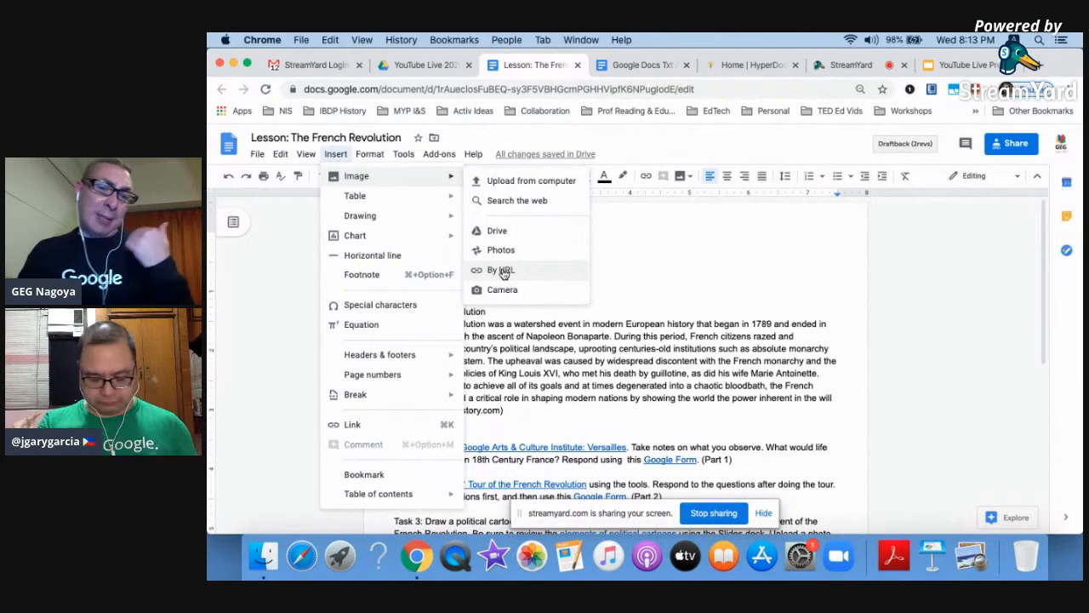
click(515, 201)
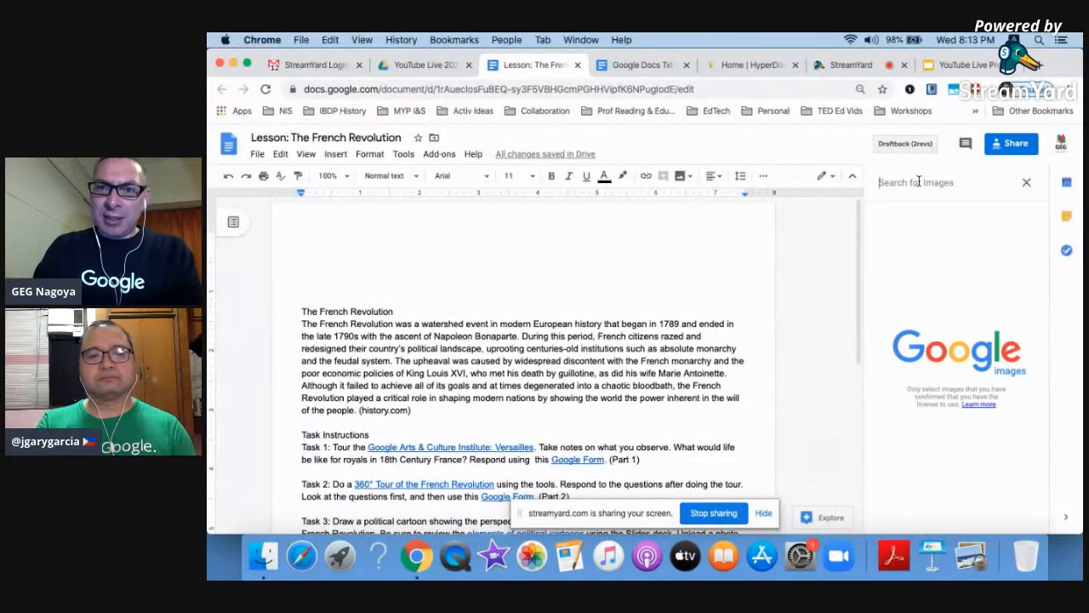
click(922, 182)
text(Fr)
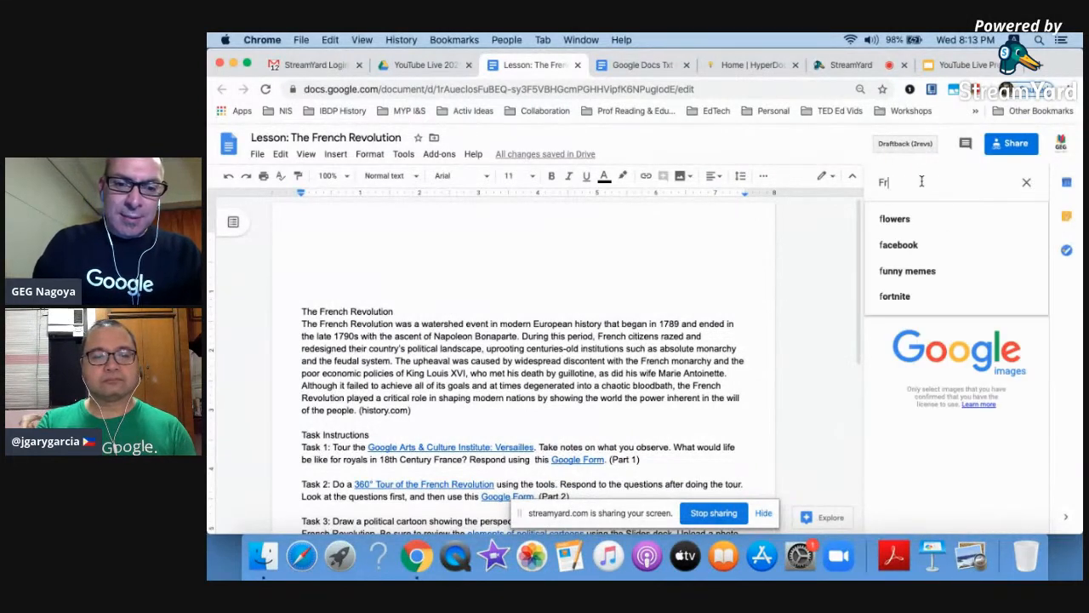
text(ench Rev)
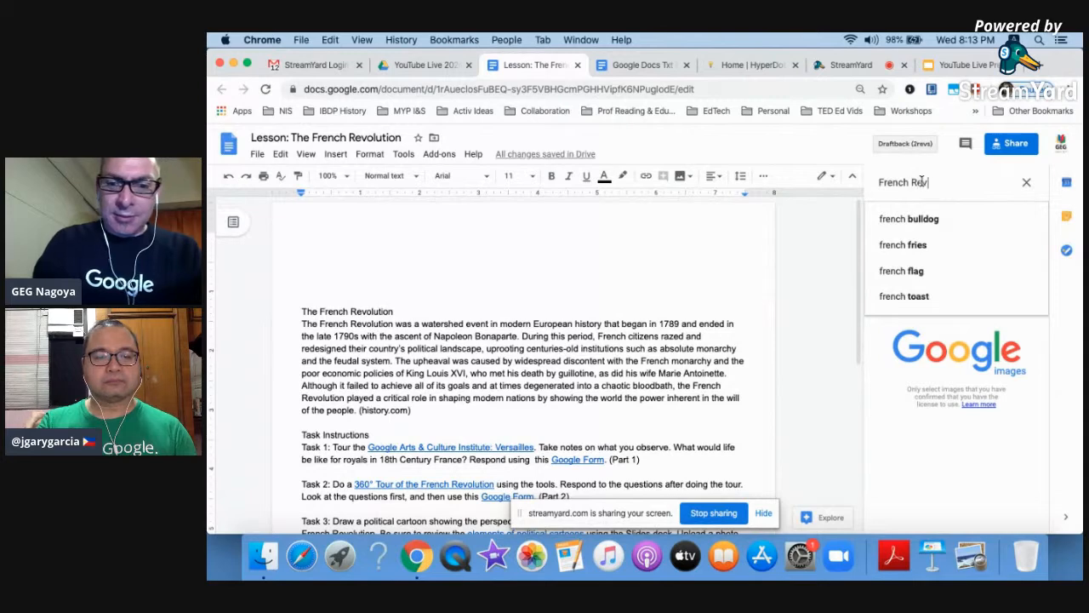
text(olution)
key(Return)
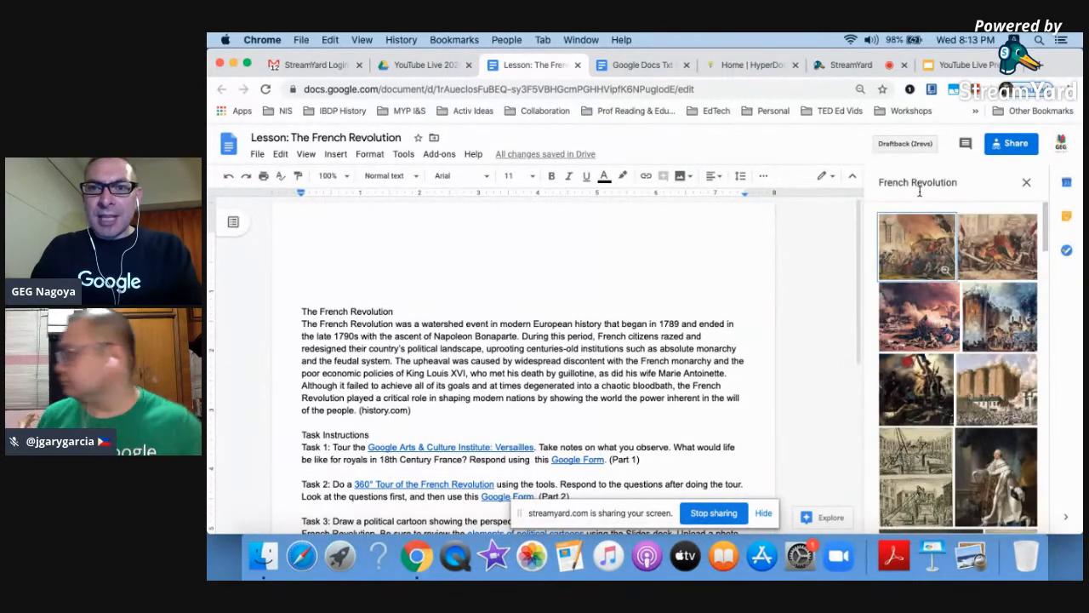
- Insert the picture of the brown fortress under attack from the image results above the lesson title
scroll(917, 353, down, 5)
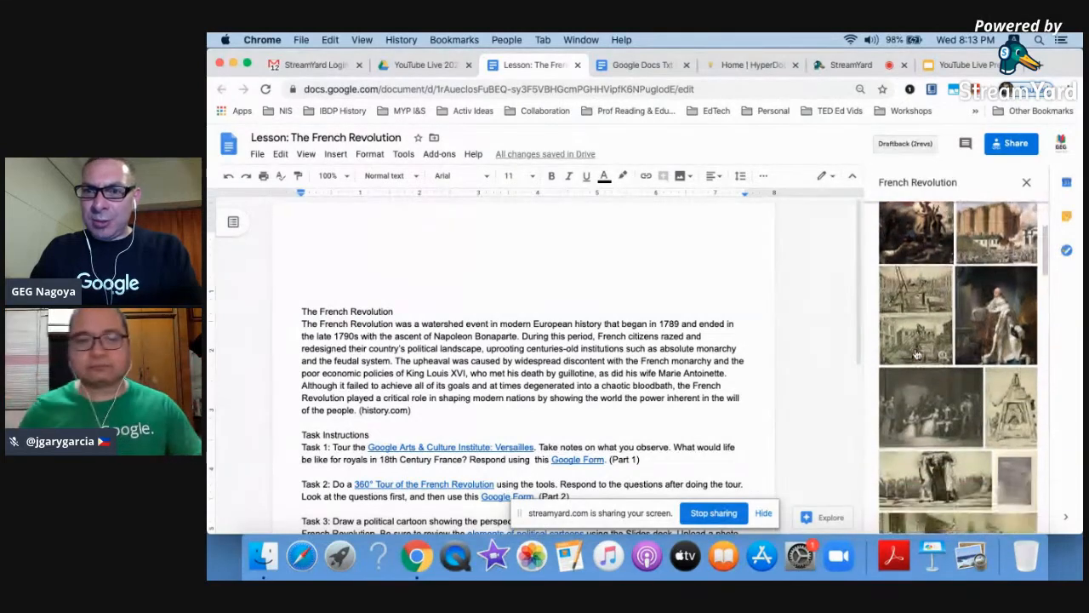
scroll(917, 353, up, 8)
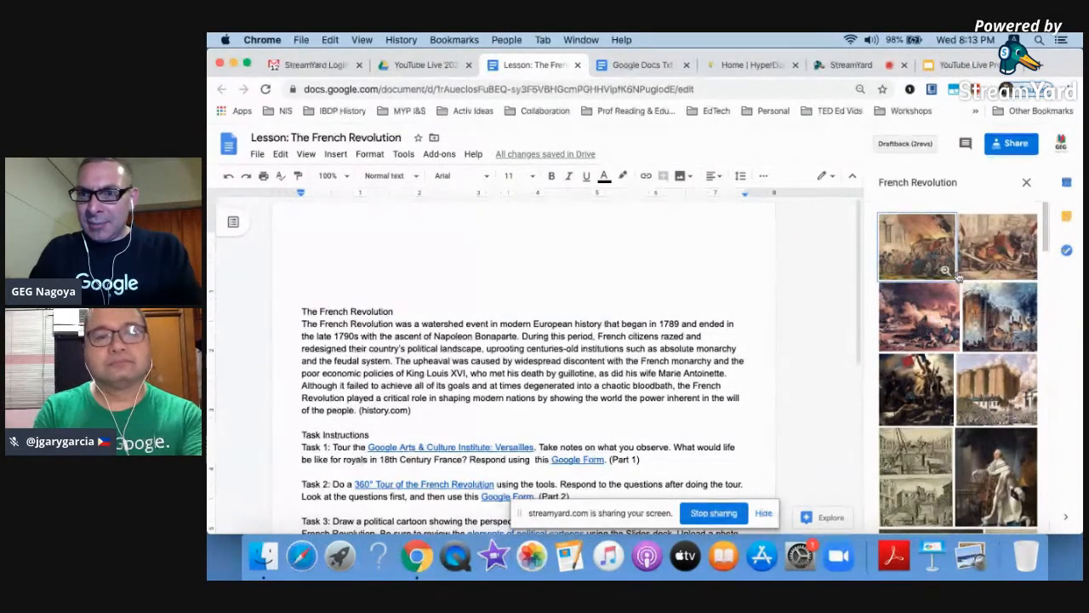
click(998, 375)
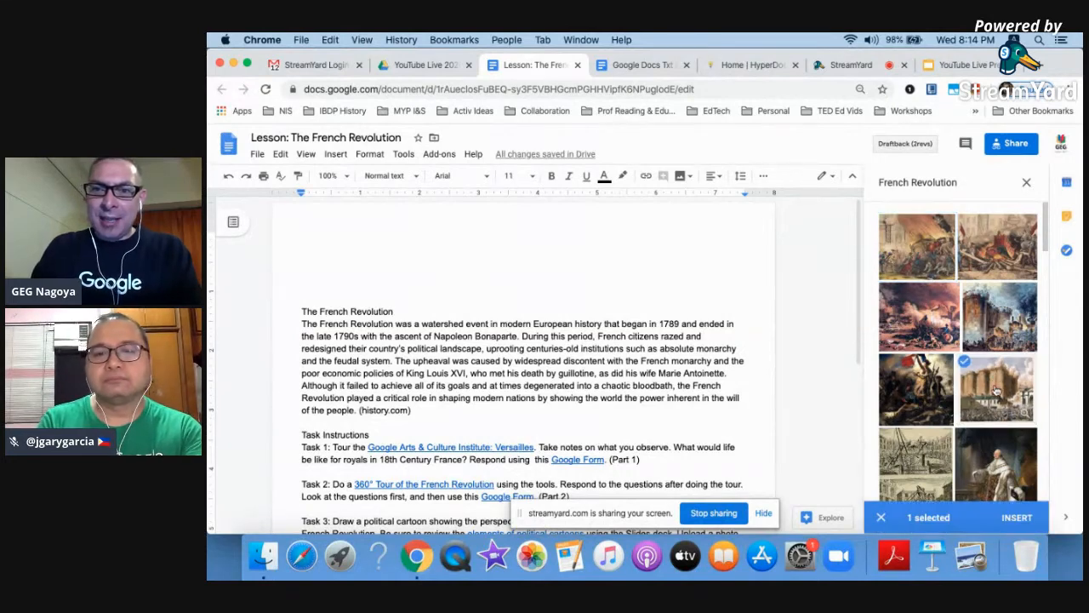
click(1007, 523)
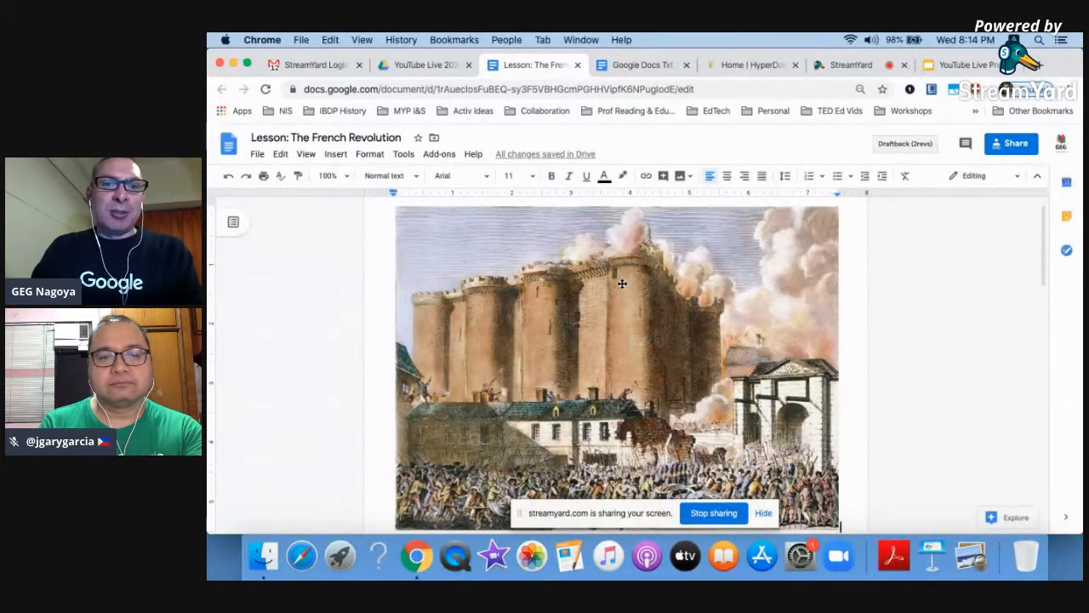
- Crop the fortress picture to a narrow banner showing only the crowd along its lower part
scroll(622, 284, down, 3)
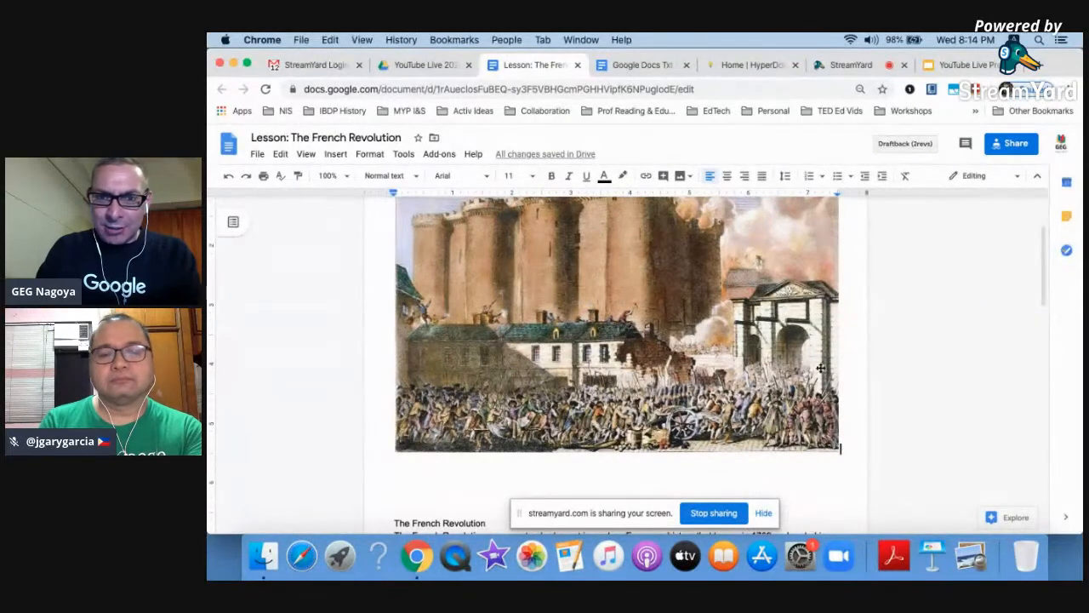
scroll(586, 317, up, 3)
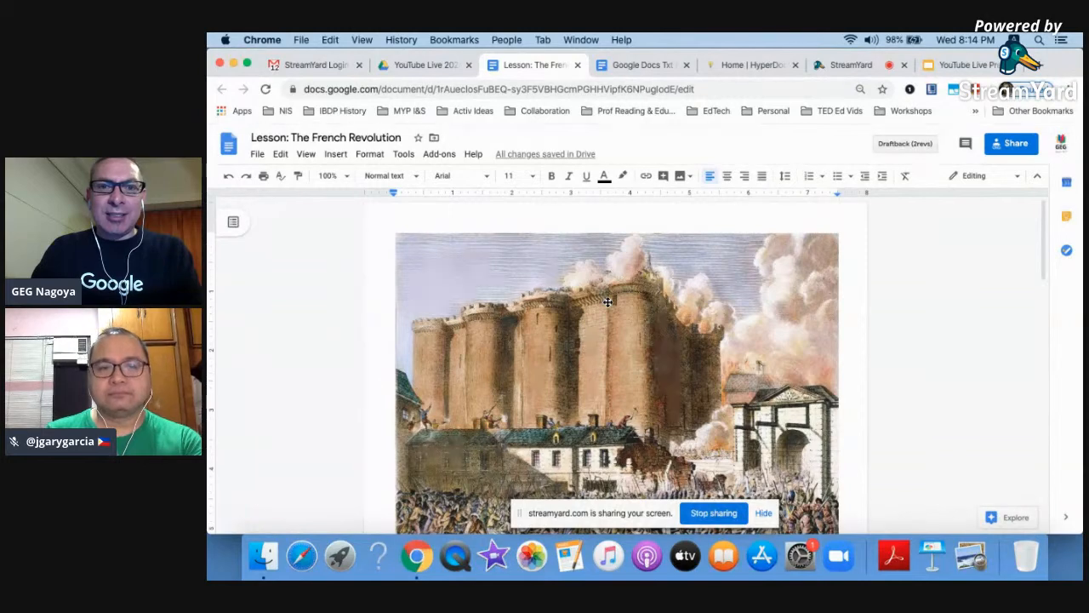
click(608, 301)
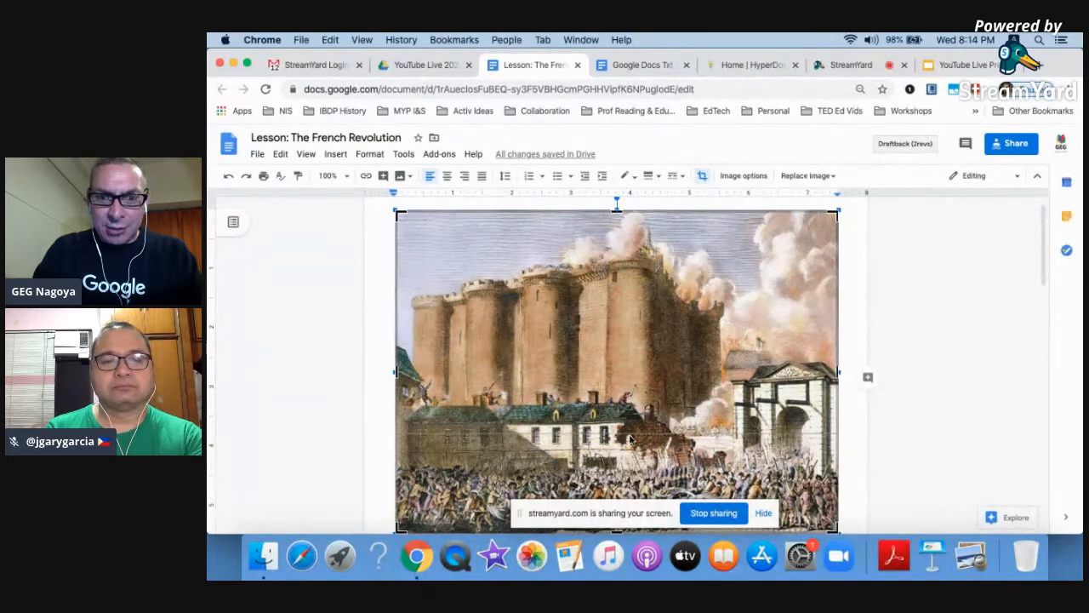
key(Return)
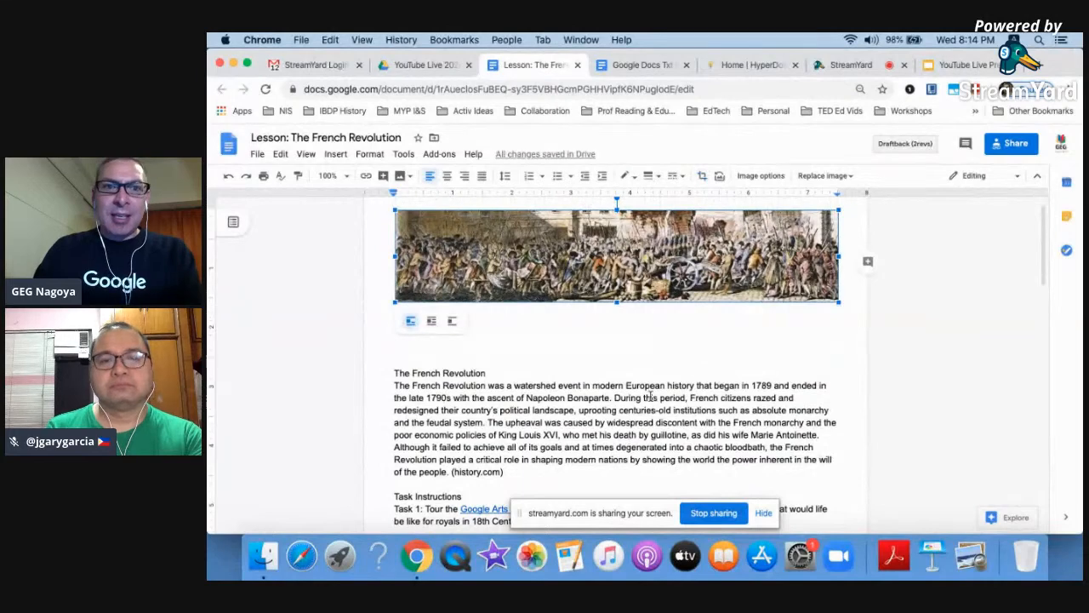
scroll(650, 397, up, 1)
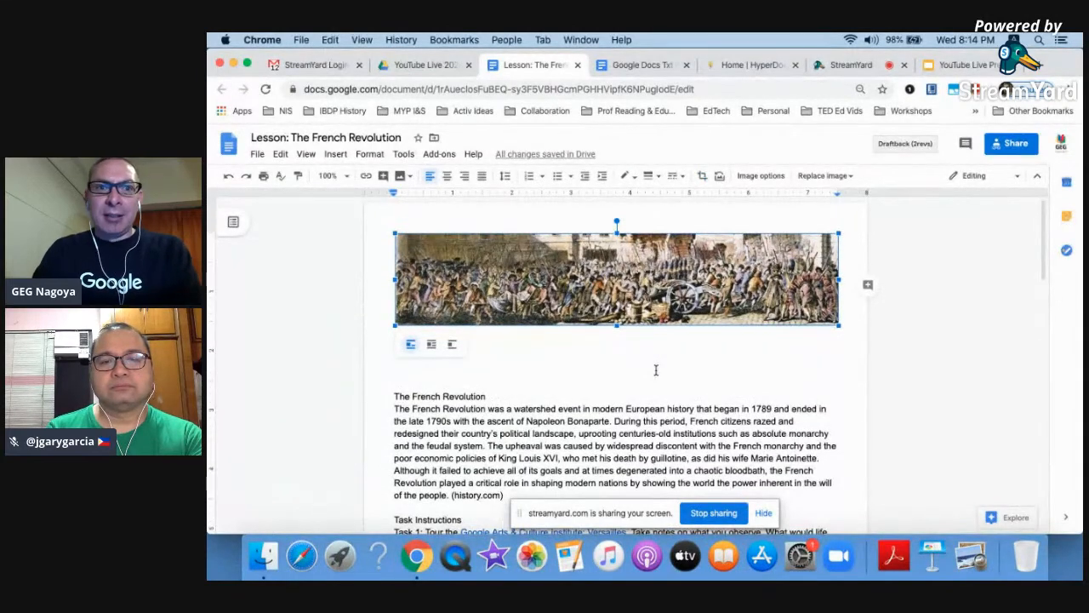
click(656, 370)
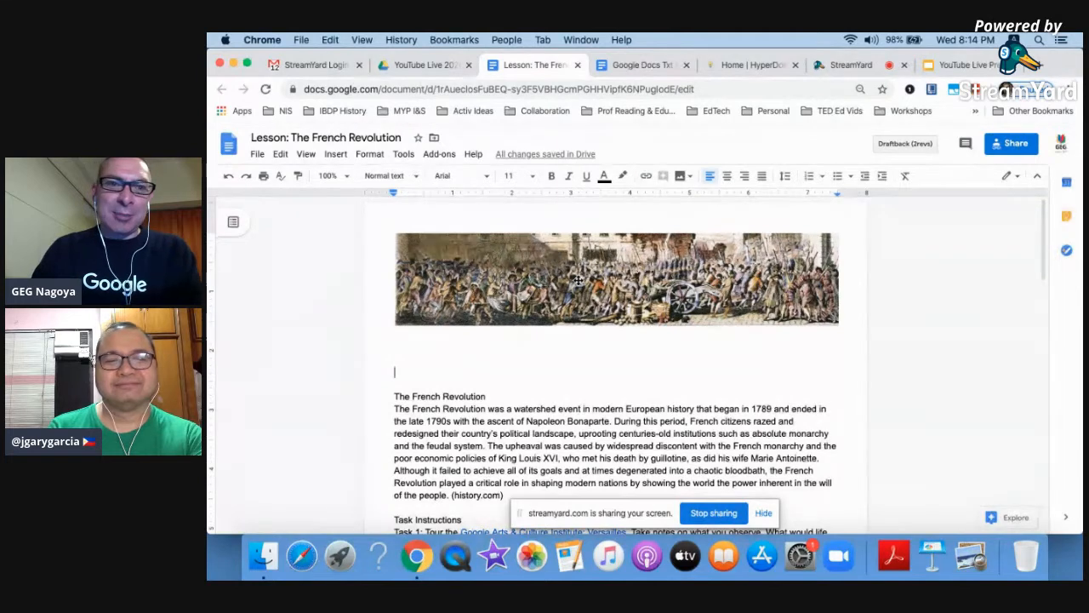
- Stretch the banner image across the full page width and remove the top margin so it meets the page's upper edge
click(507, 282)
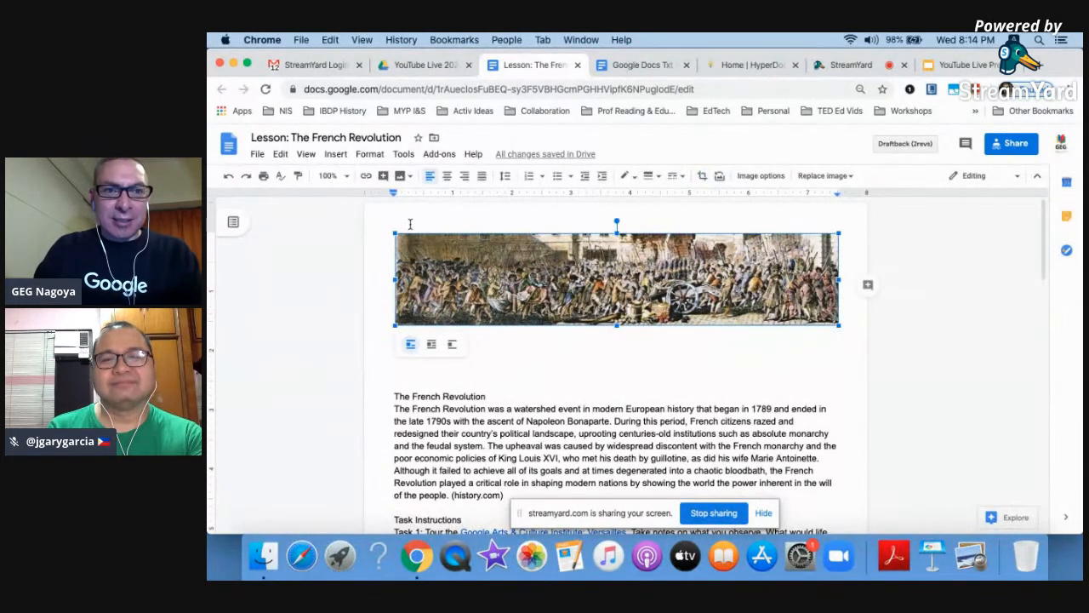
drag(394, 197, 364, 196)
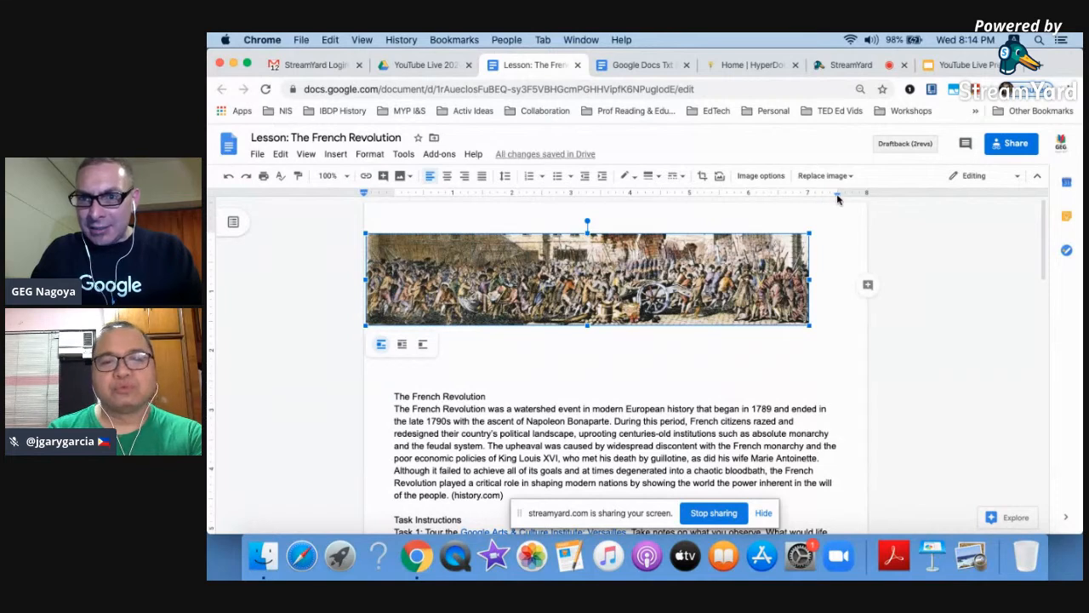
drag(839, 195, 869, 196)
drag(810, 279, 866, 284)
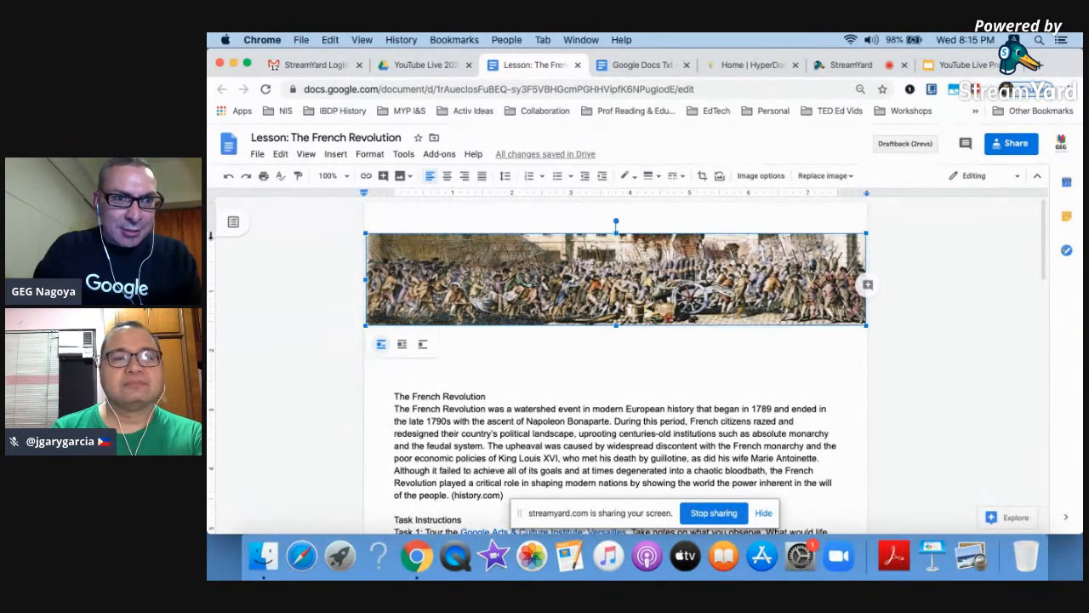
drag(210, 234, 208, 203)
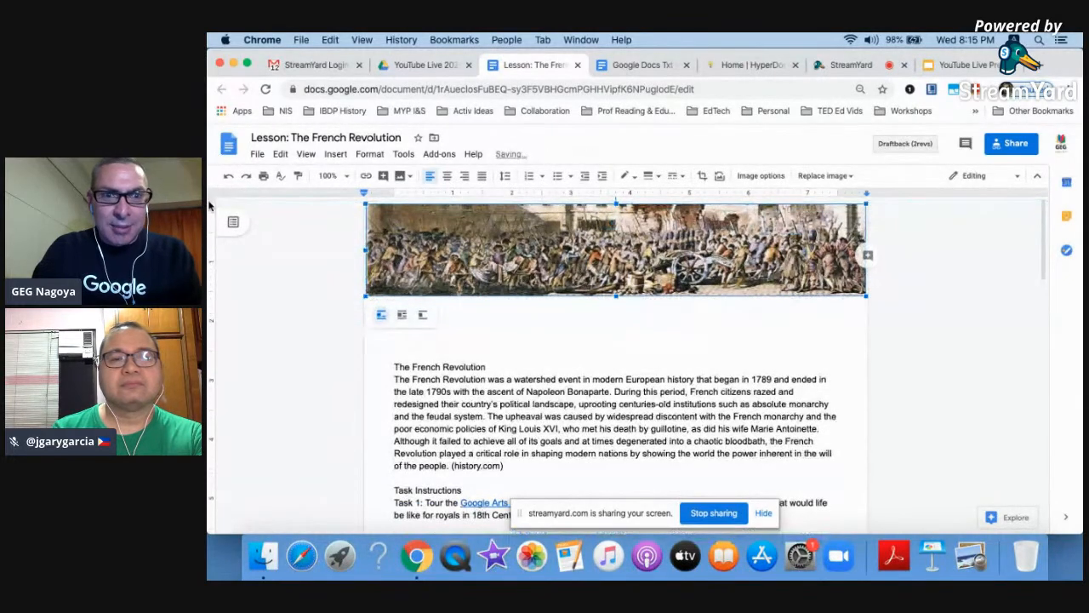
click(523, 331)
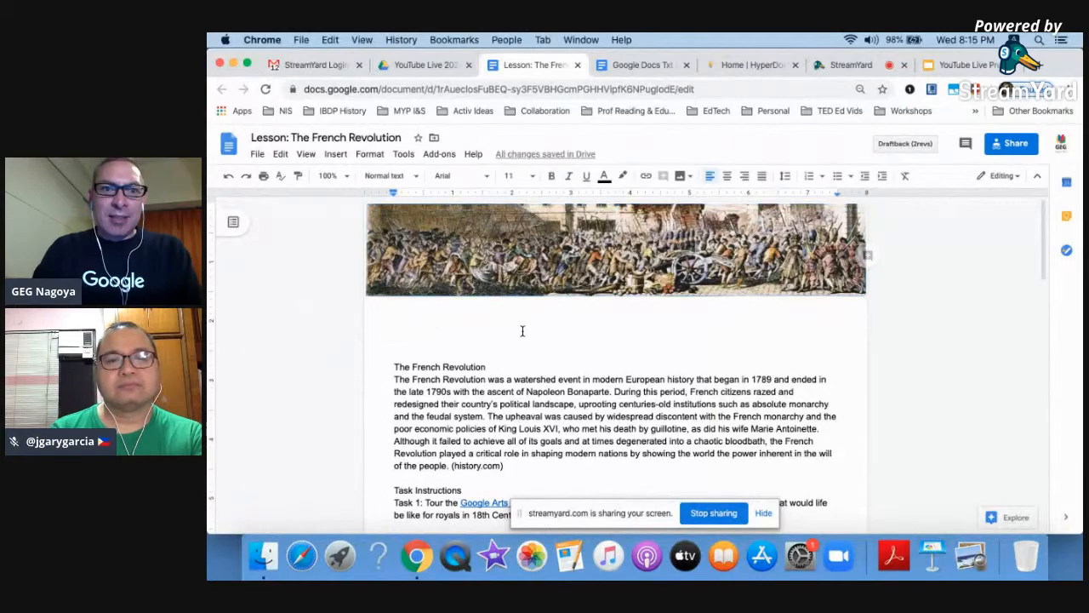
- Delete the empty lines between the banner and the title "The French Revolution", and make the title bold
scroll(522, 331, up, 5)
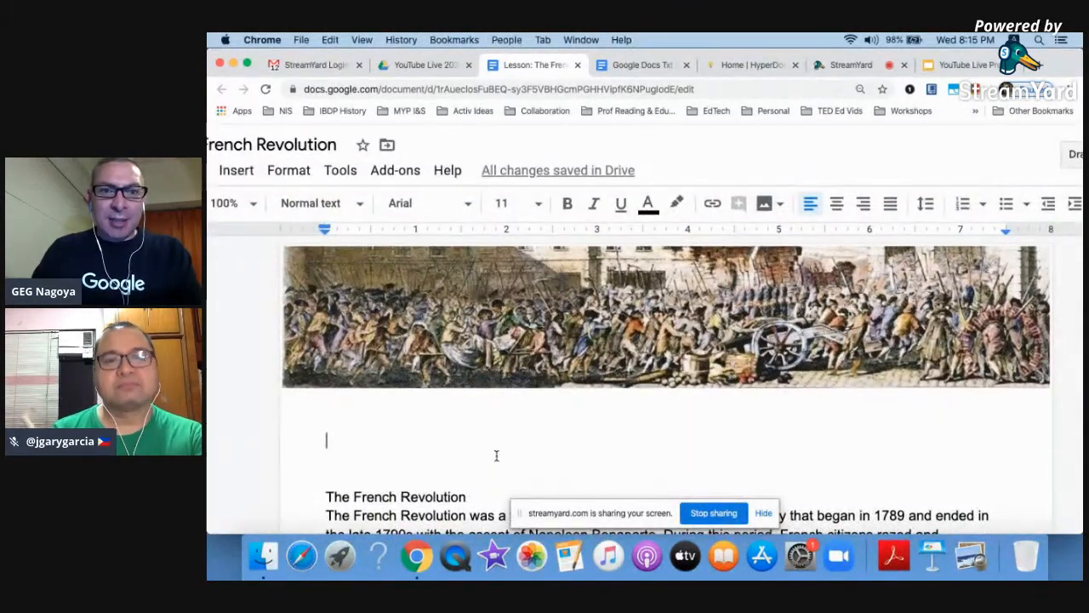
scroll(496, 455, down, 3)
scroll(496, 456, down, 5)
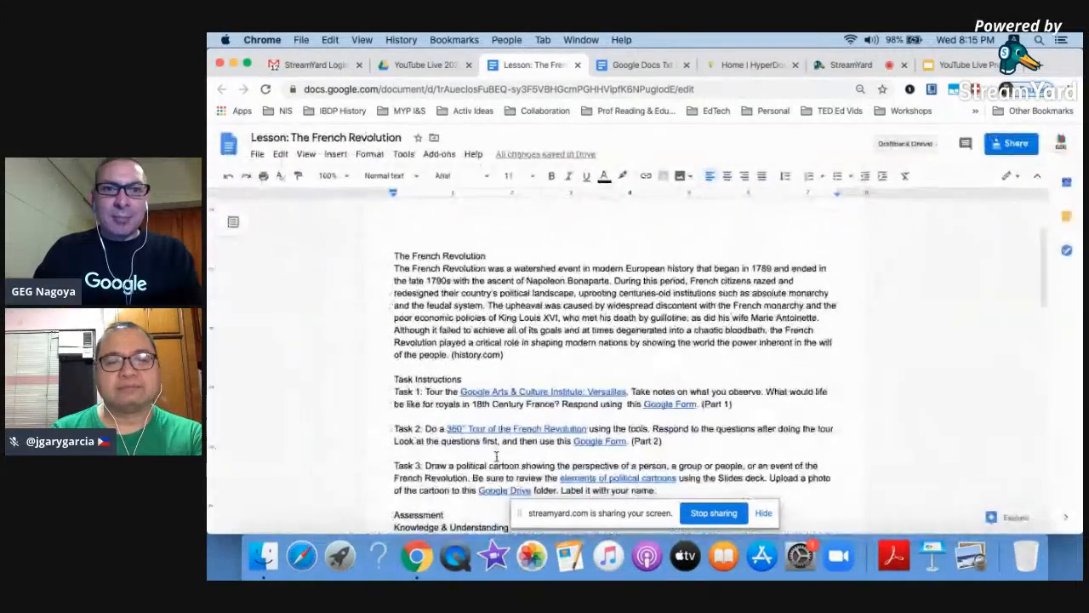
scroll(497, 456, up, 3)
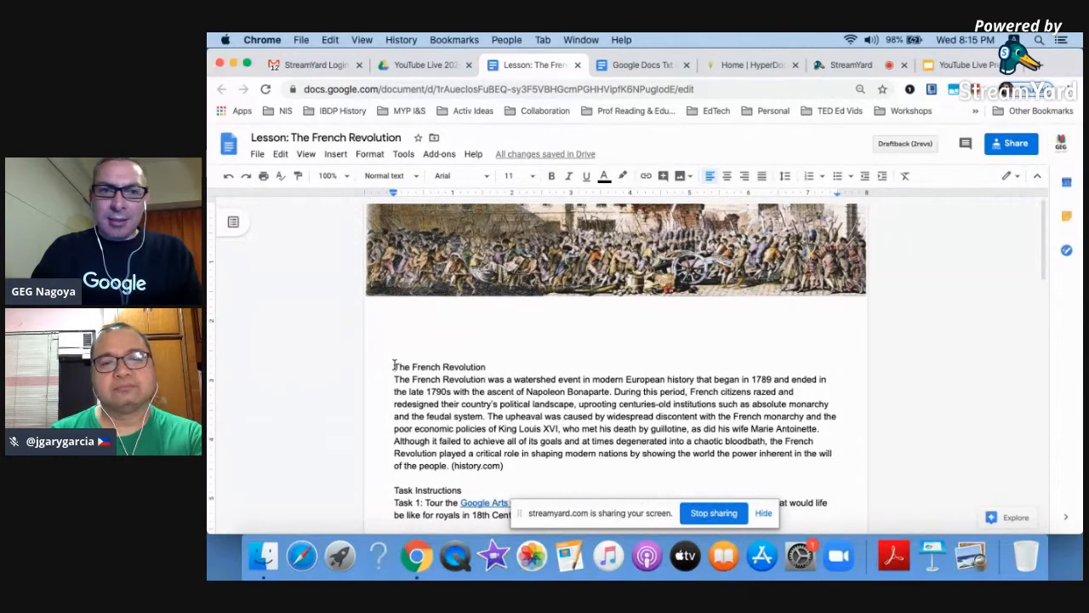
key(Delete)
key(Delete)
key(Delete)
key(Delete)
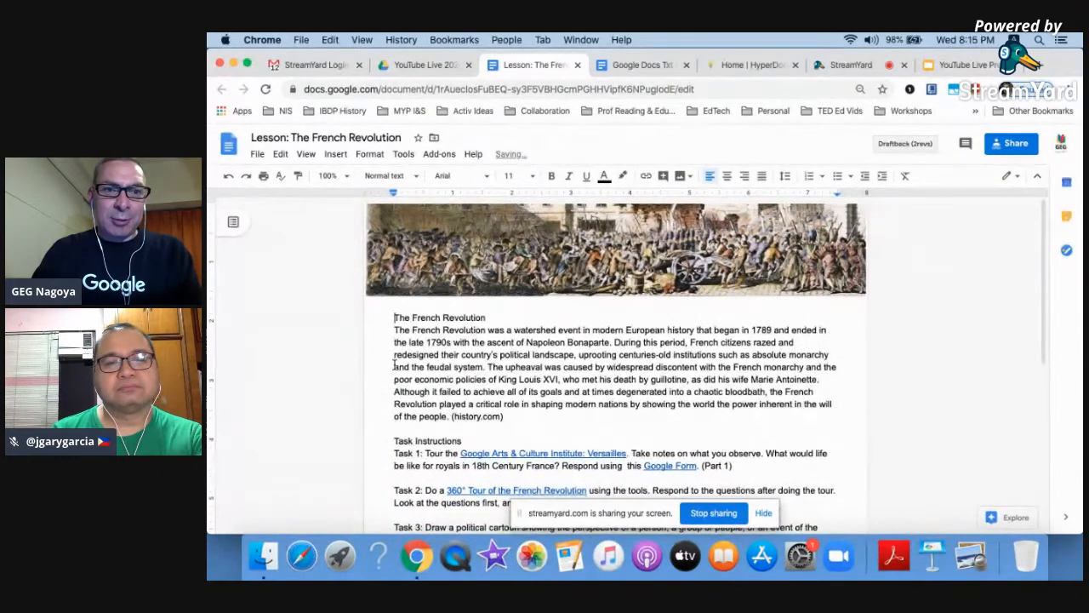
key(shift+super+Right)
key(super+b)
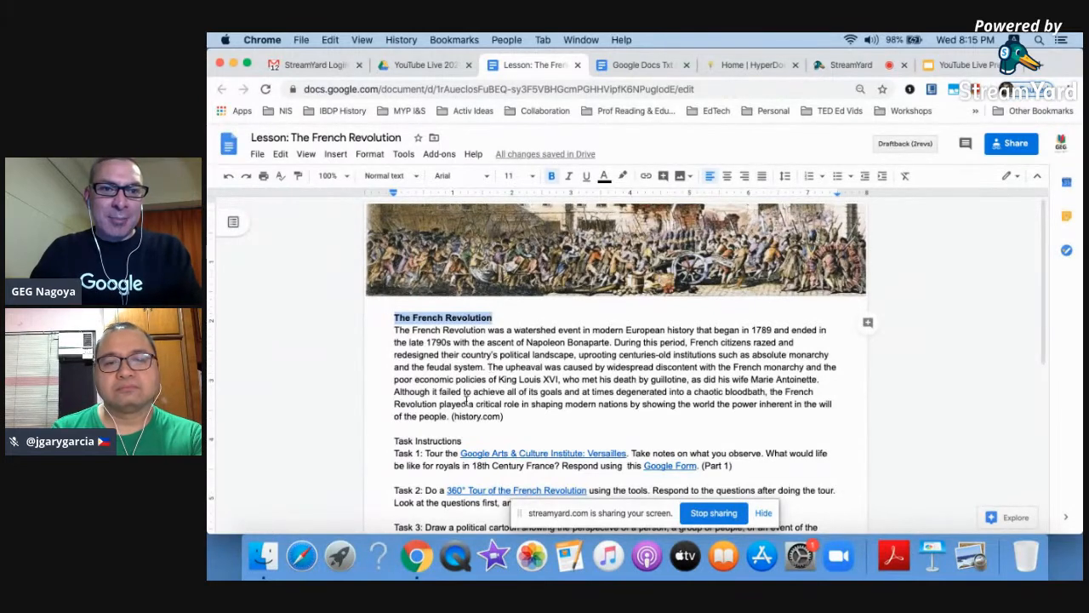
- Add four empty lines between the introductory paragraph and the "Task Instructions" heading
click(440, 428)
key(Return)
key(Return)
key(Return)
key(Return)
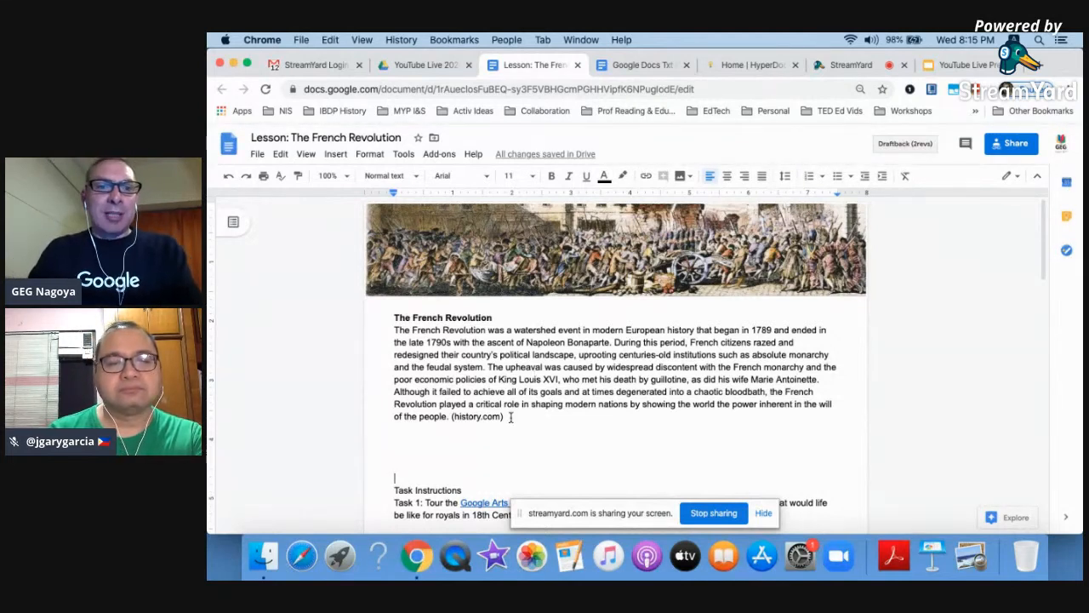
- Lay out the introductory paragraph under the title in two columns
shift+click(393, 334)
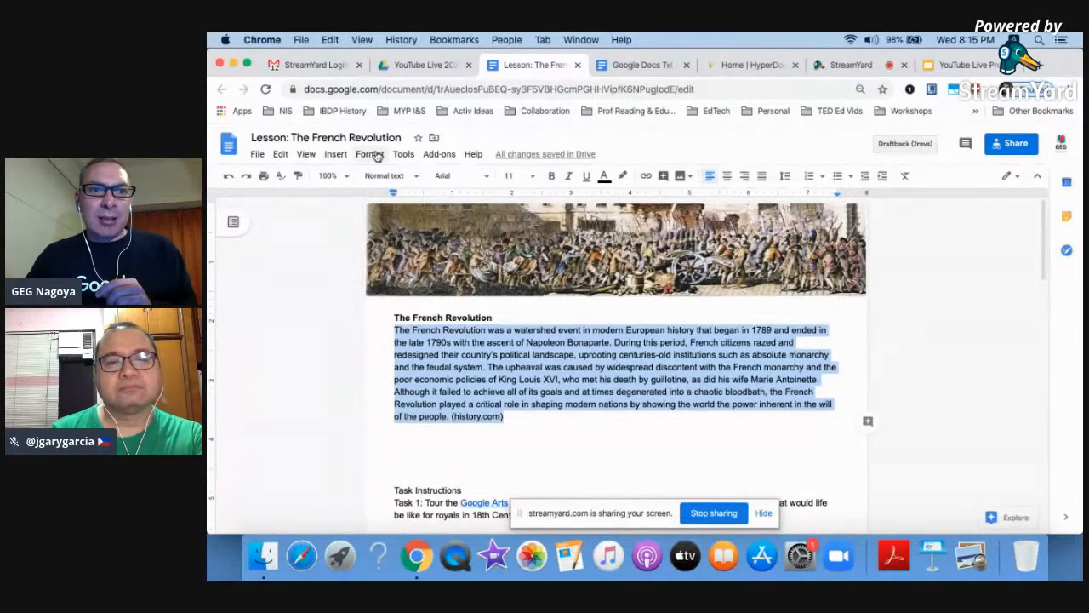
click(404, 155)
mouse_move(370, 156)
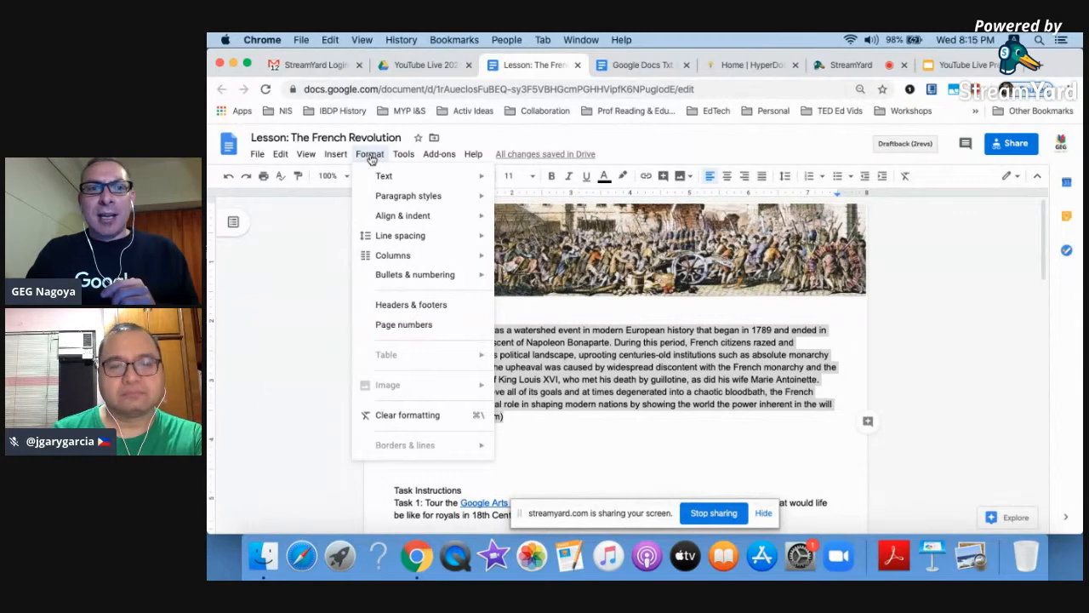
mouse_move(393, 264)
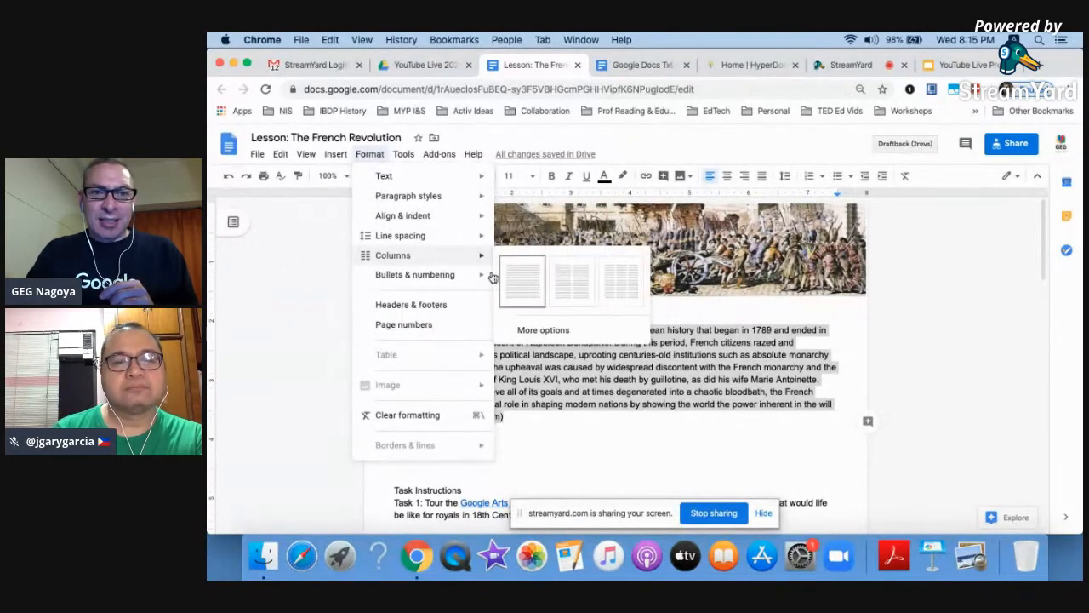
click(575, 281)
click(658, 444)
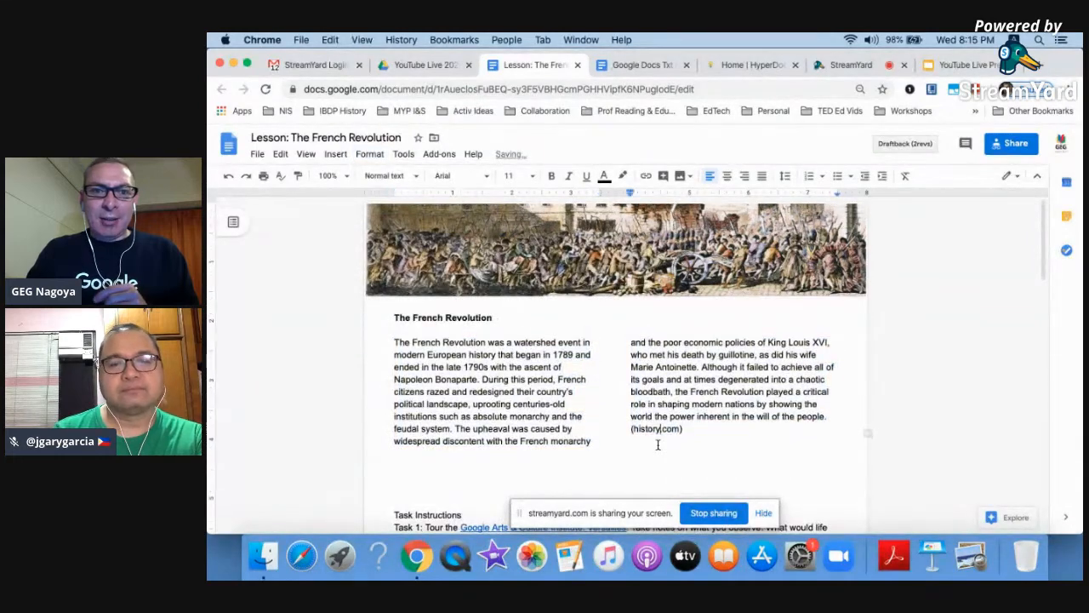
- Add four more empty lines above "Task Instructions" and one more directly below the two-column text
scroll(647, 462, down, 3)
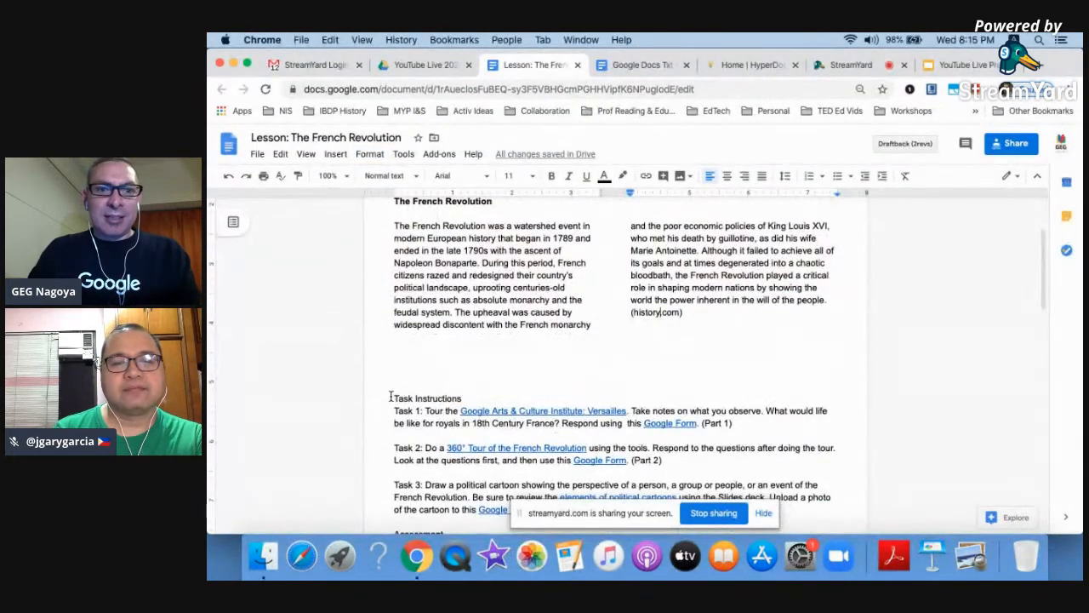
click(391, 396)
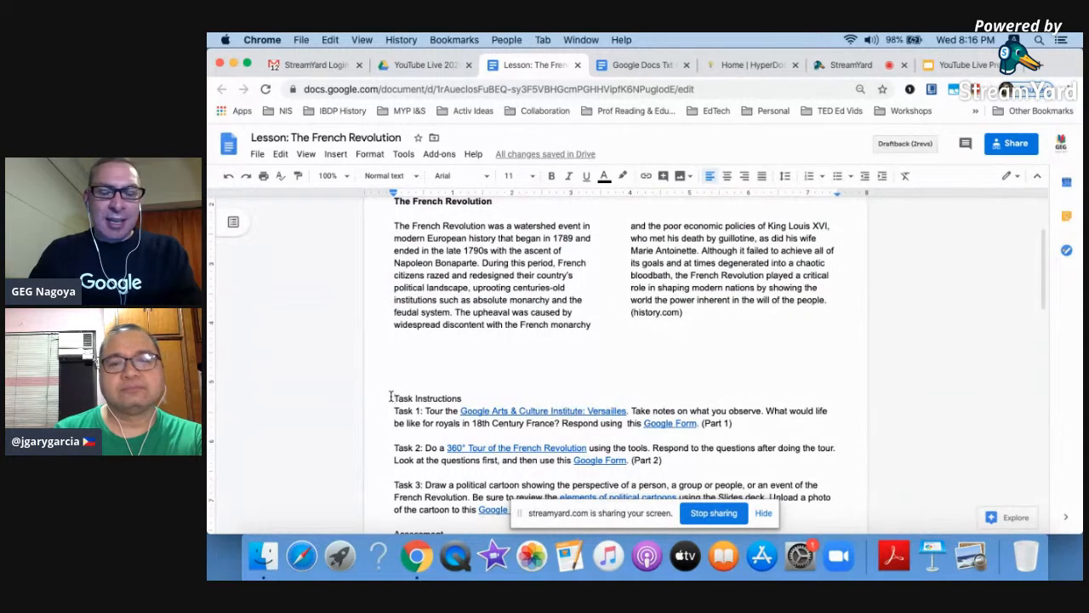
key(Return)
key(Return)
key(Return)
key(Return)
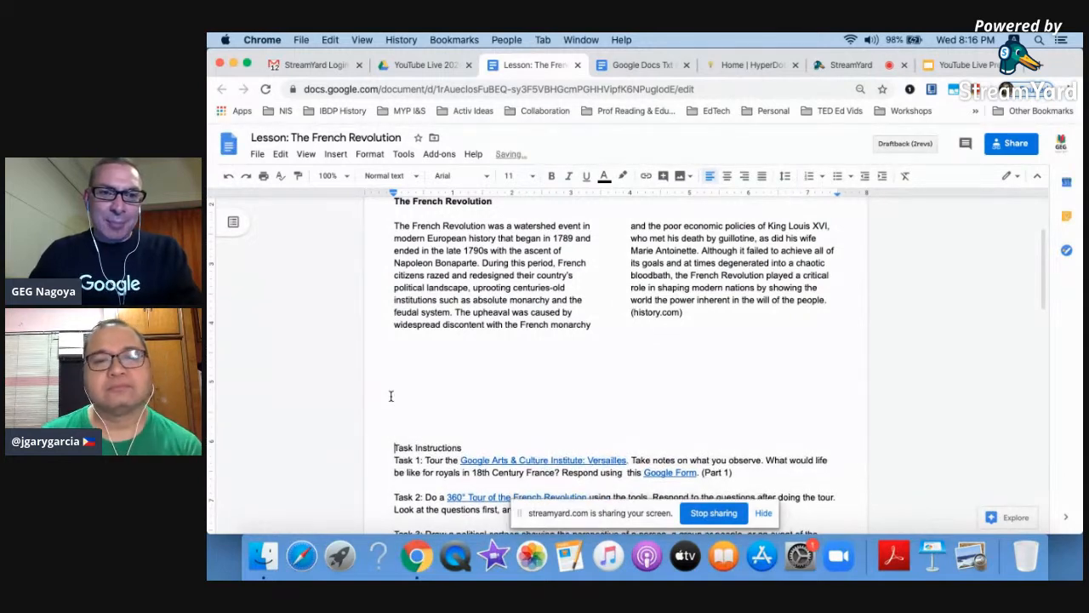
click(414, 356)
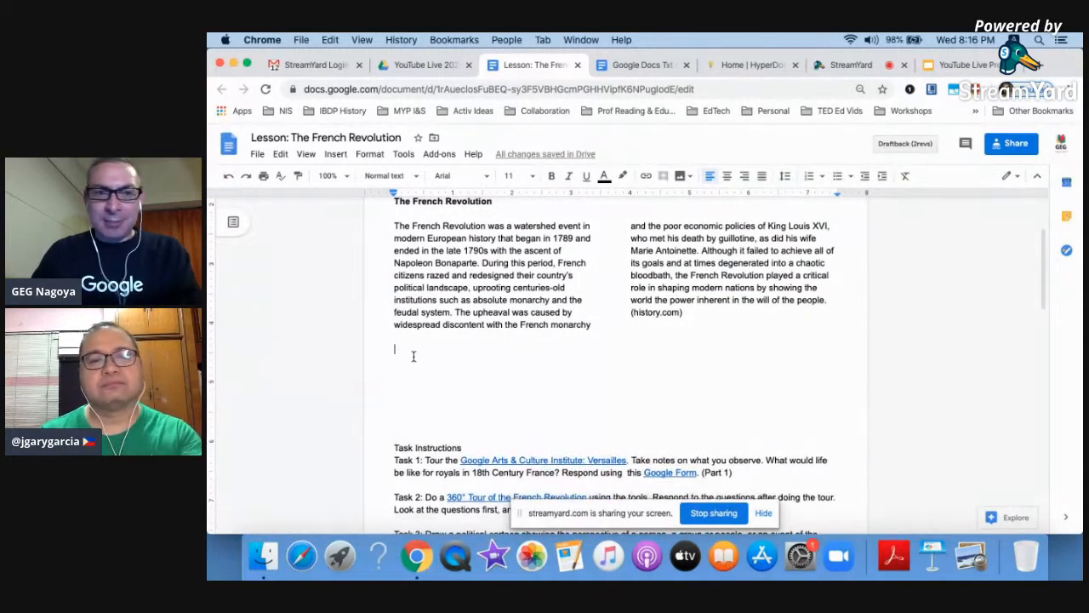
key(Return)
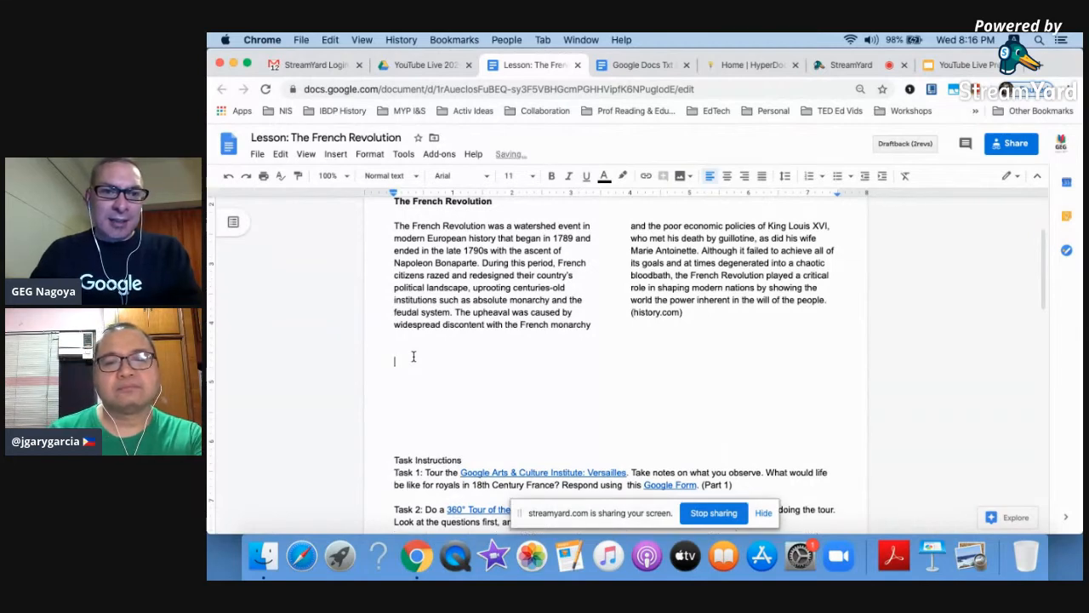
- Insert a 2 x 1 table in the empty space between the two-column text and "Task Instructions"
scroll(413, 356, down, 1)
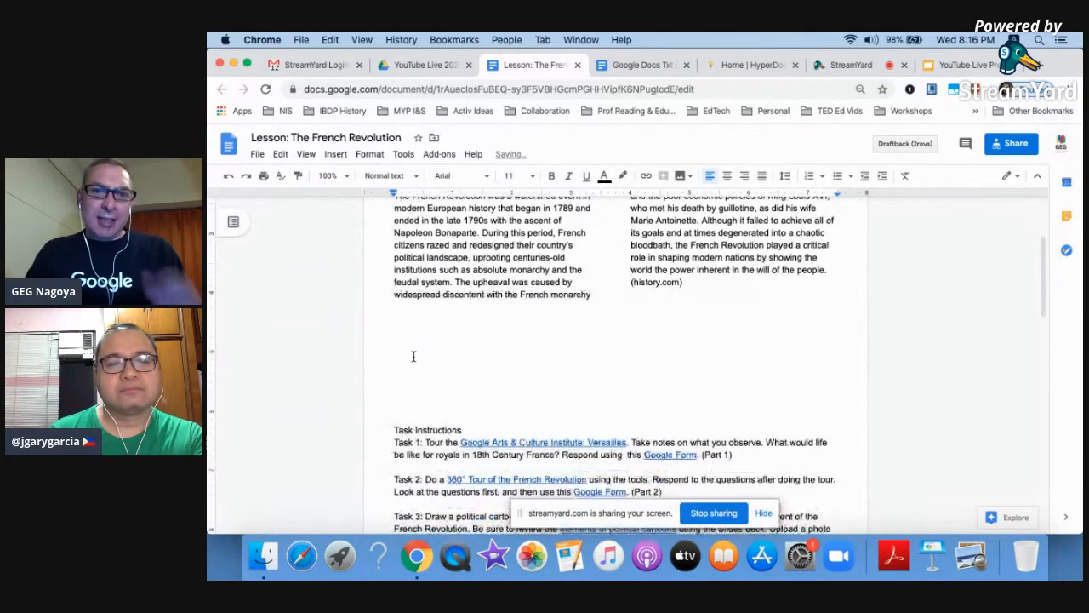
scroll(414, 357, up, 3)
scroll(414, 358, down, 1)
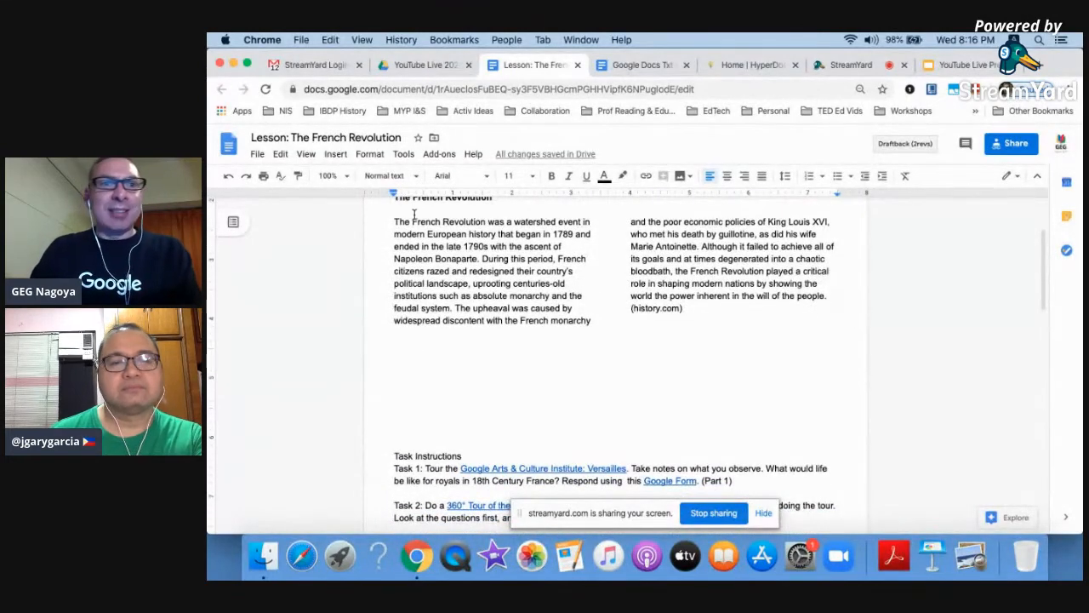
click(337, 155)
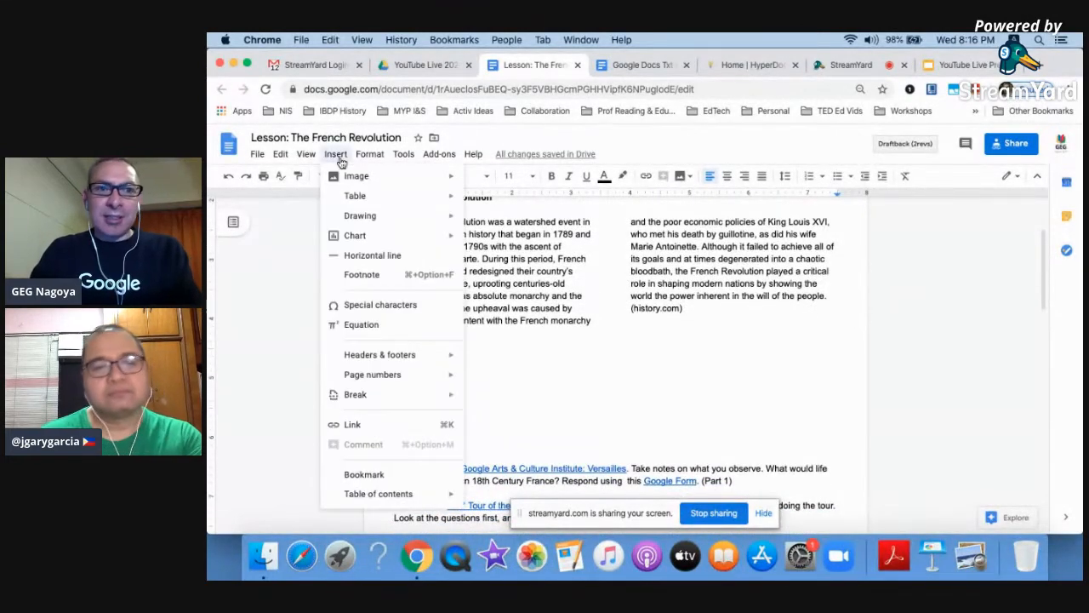
mouse_move(362, 195)
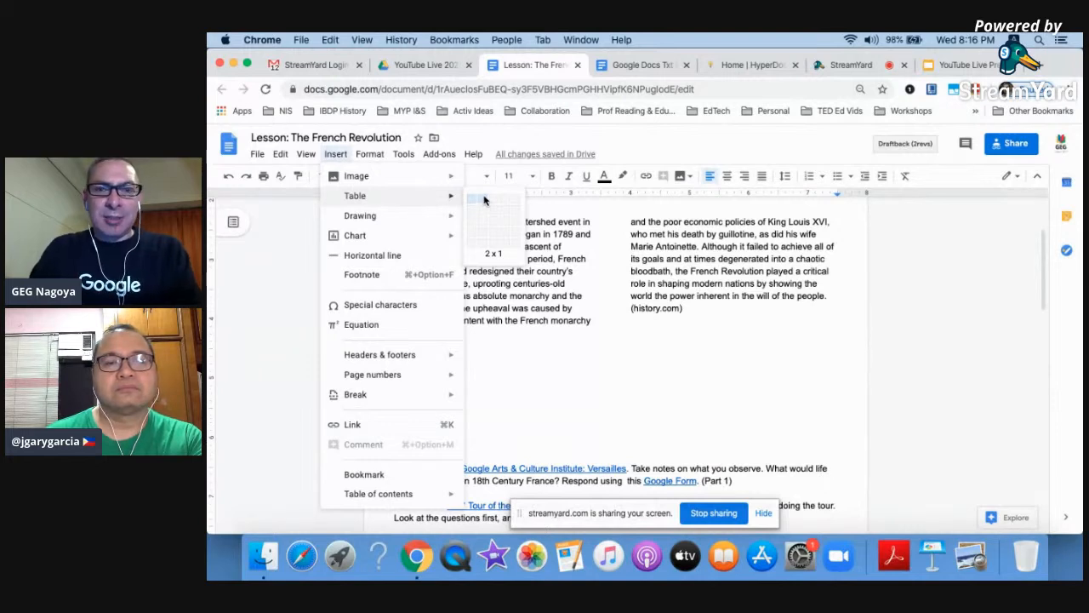
click(484, 200)
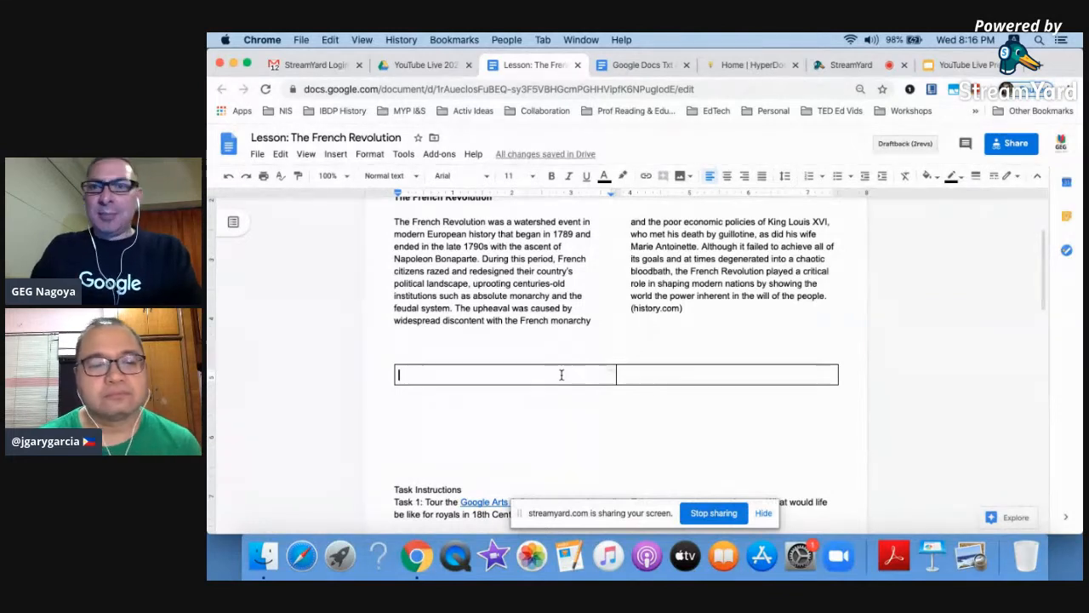
- Insert the full-length portrait of the king in royal robes from the "French Revolution" web image results
click(335, 154)
mouse_move(356, 176)
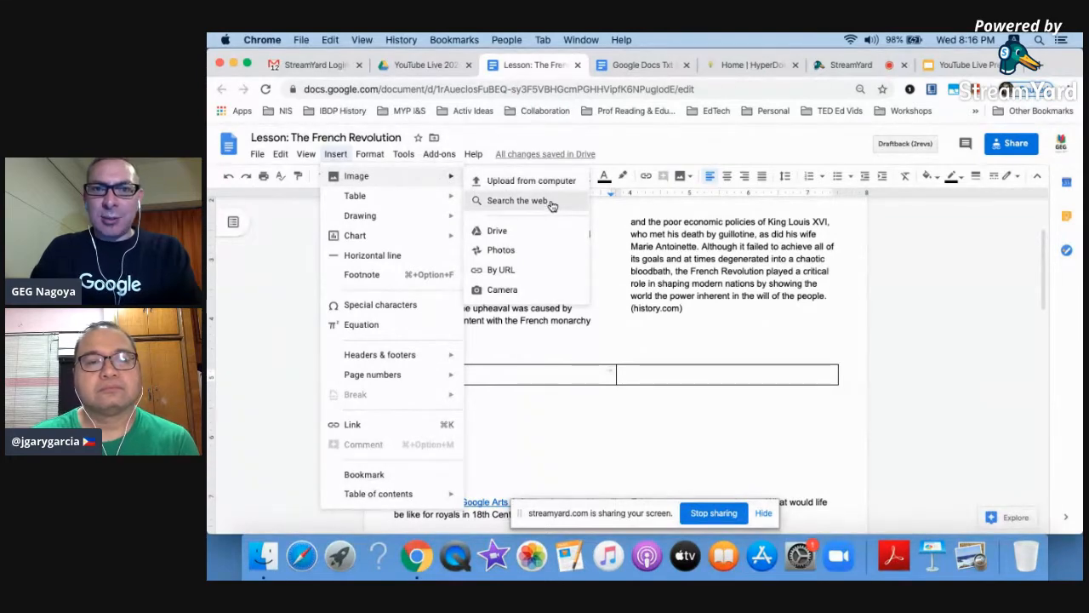
click(517, 201)
scroll(959, 409, down, 3)
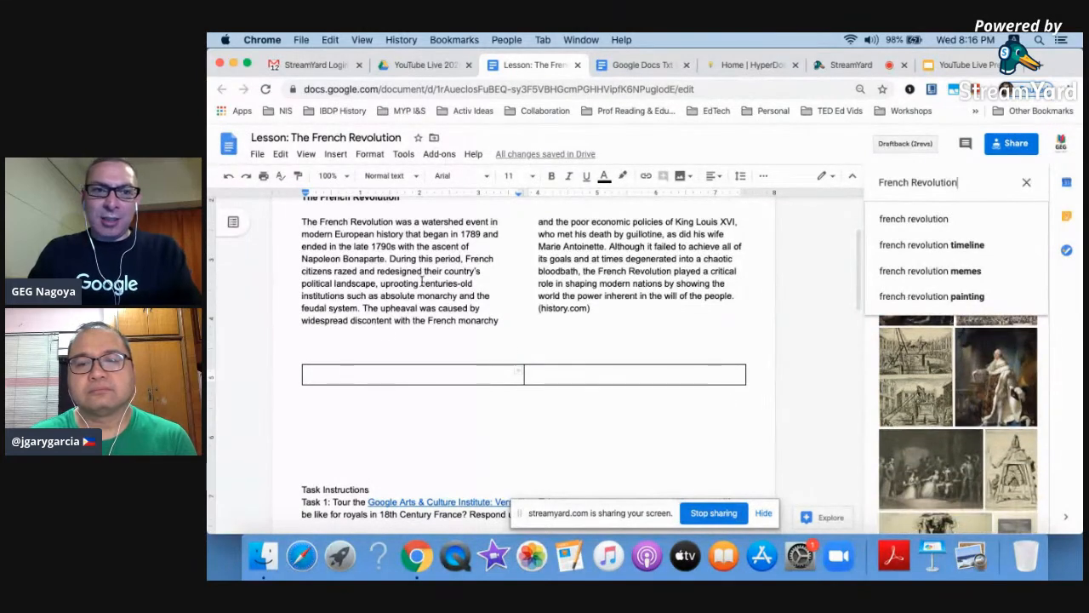
click(1001, 383)
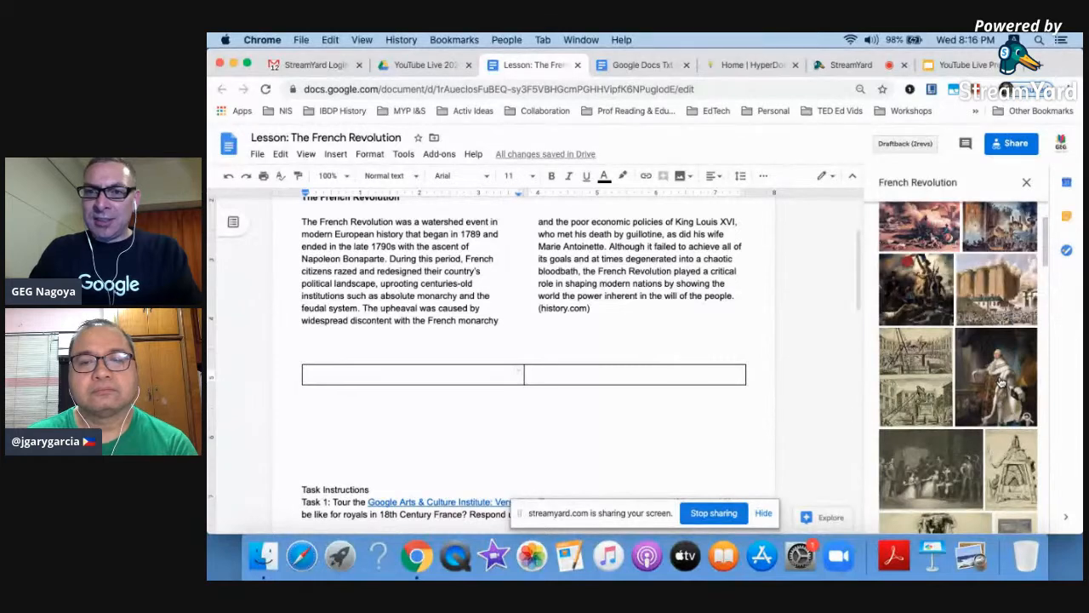
click(1001, 383)
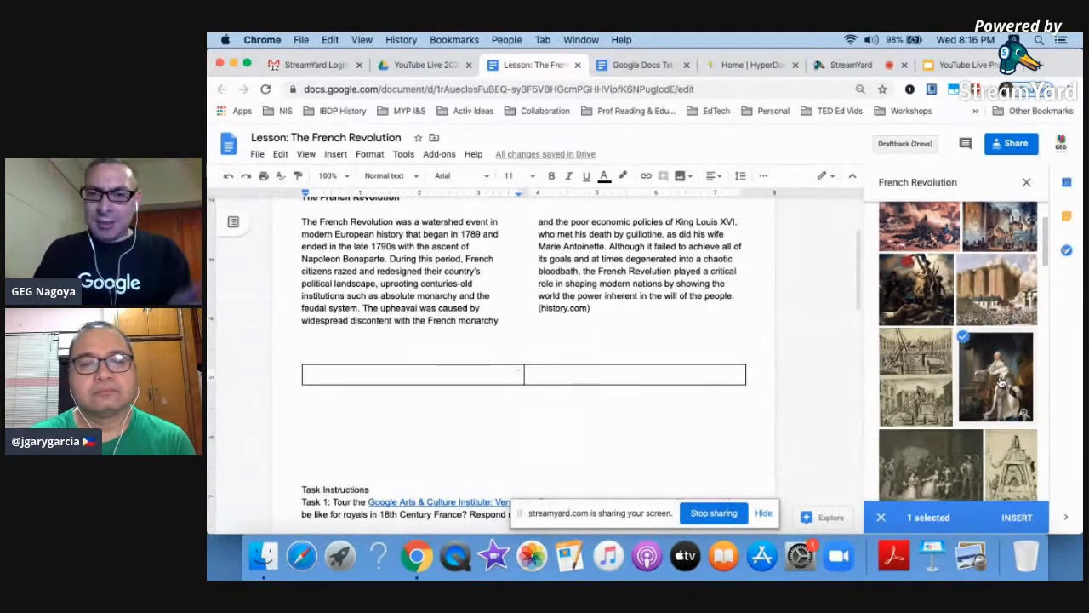
click(1016, 518)
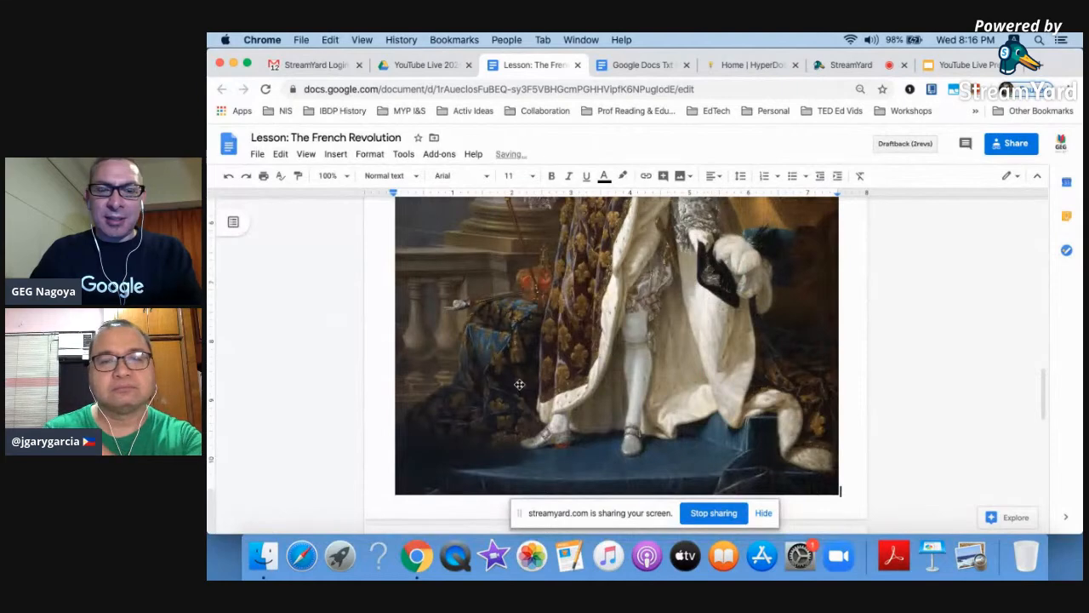
- Shrink the king's portrait proportionally to a little over a third of the text width
scroll(519, 384, up, 3)
scroll(520, 385, up, 10)
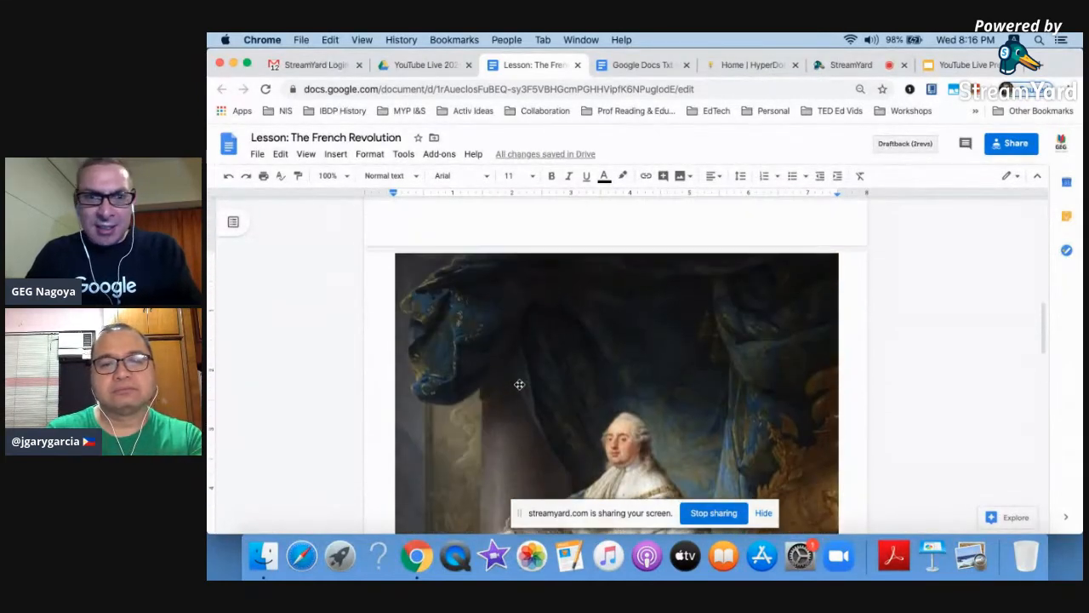
scroll(519, 384, up, 6)
scroll(519, 385, down, 8)
scroll(519, 385, down, 10)
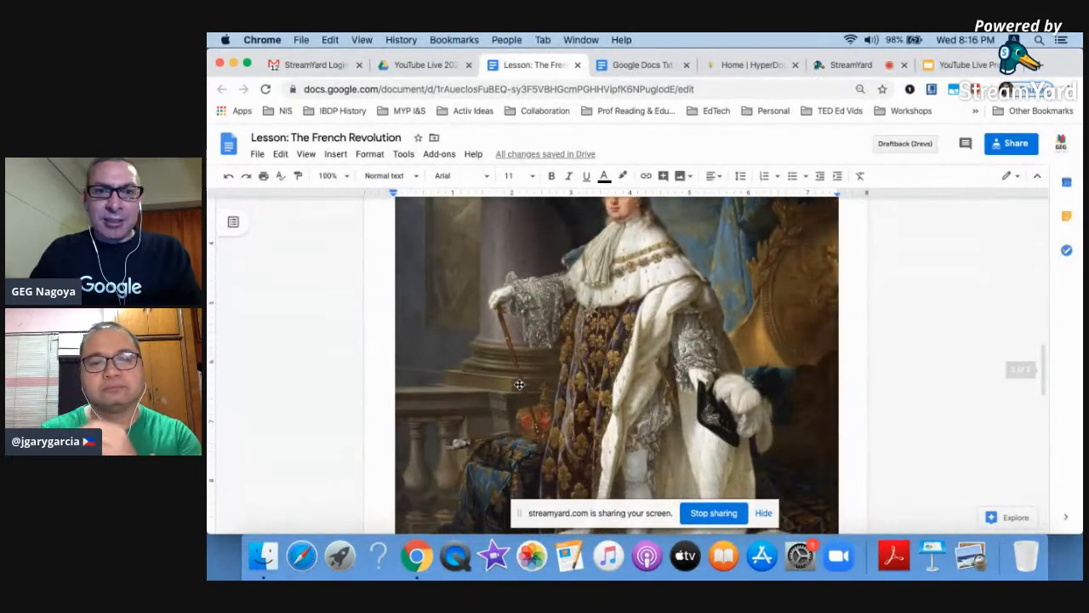
click(639, 362)
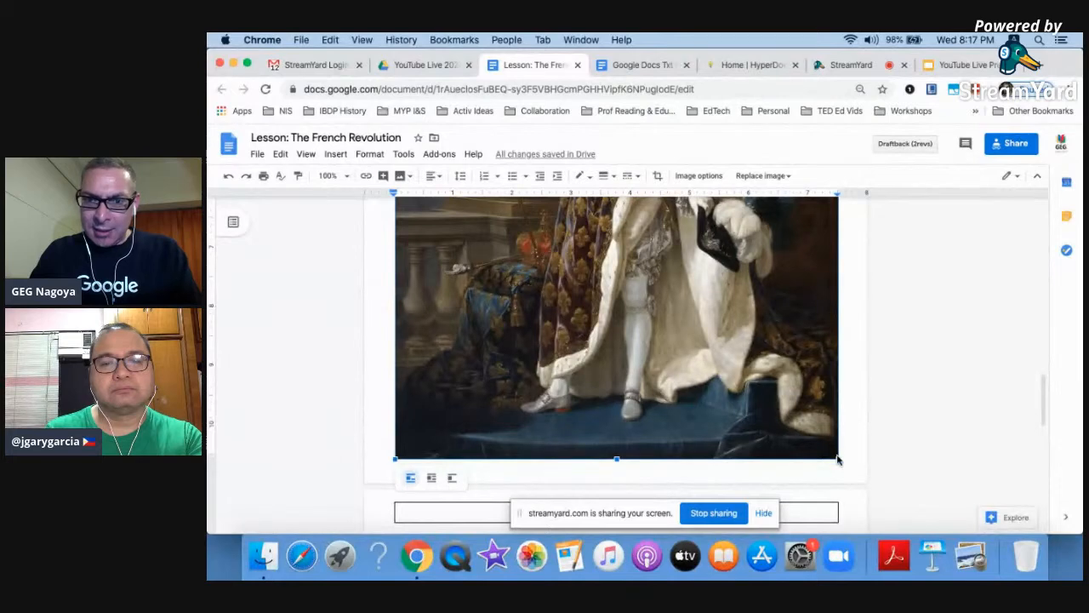
drag(839, 457, 611, 217)
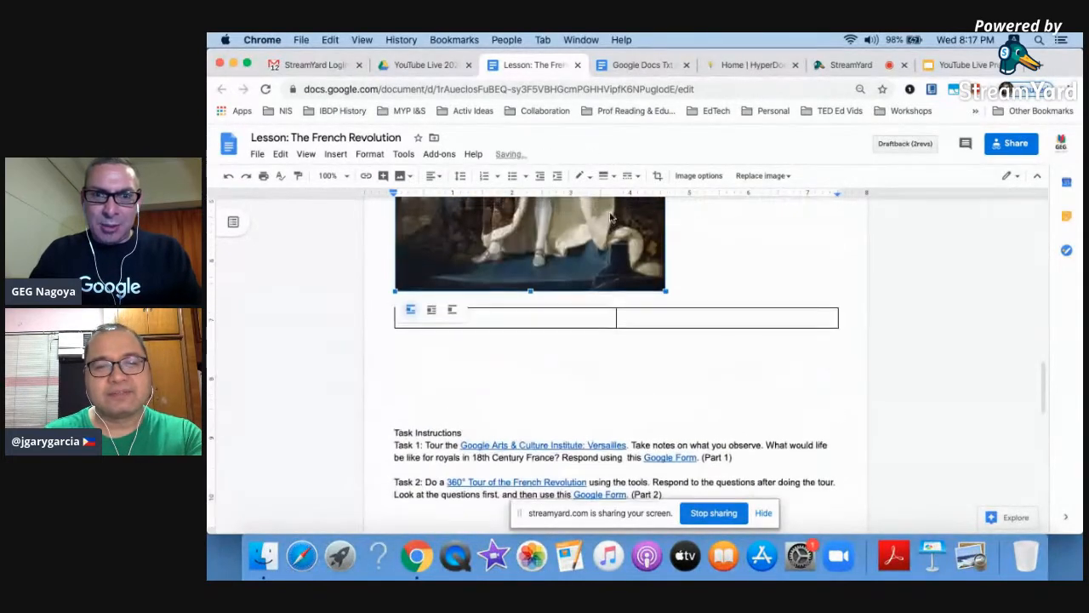
scroll(610, 217, up, 2)
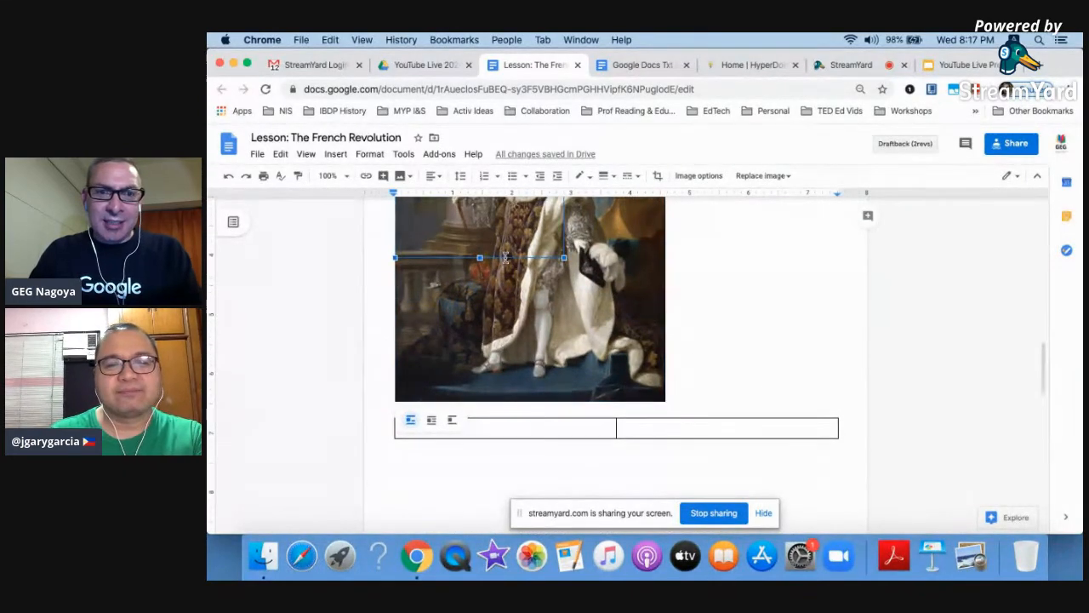
scroll(504, 257, down, 10)
scroll(610, 304, up, 10)
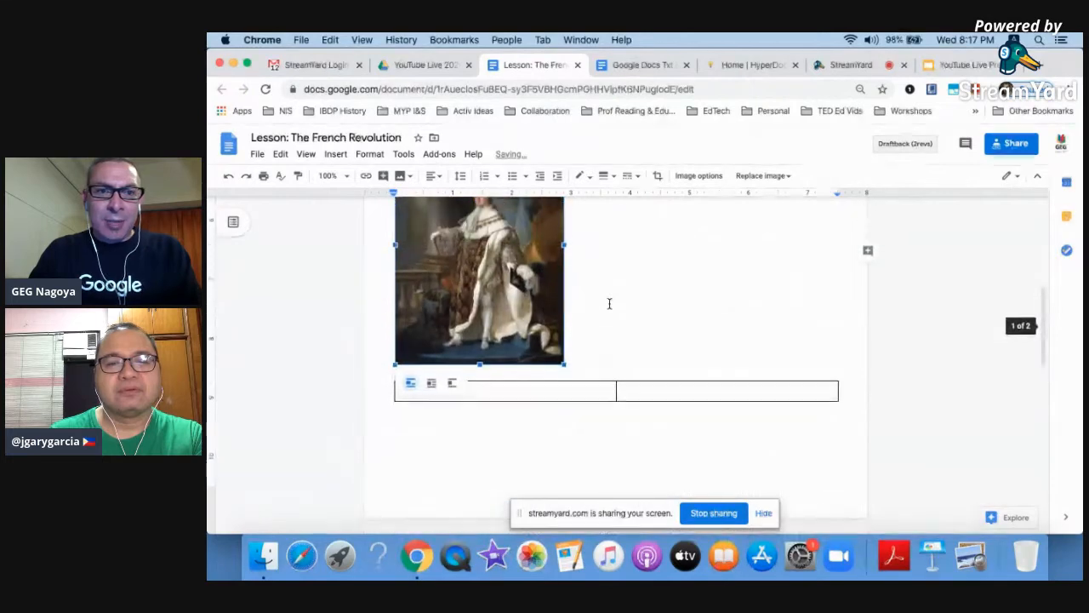
scroll(609, 304, up, 1)
click(609, 304)
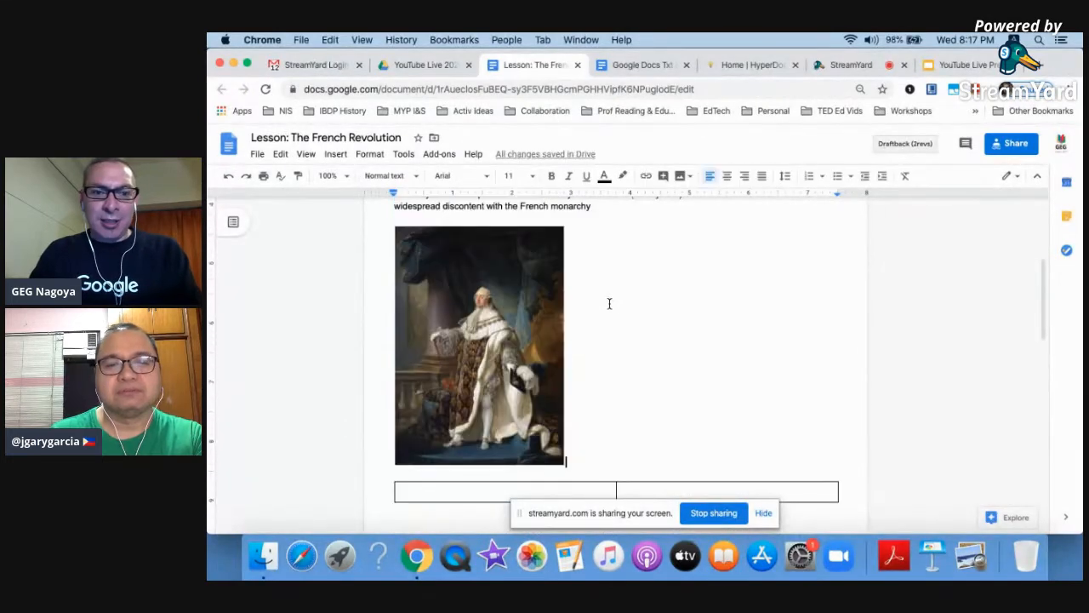
- Move the king's portrait from above the table into the table's left cell
click(487, 322)
key(BackSpace)
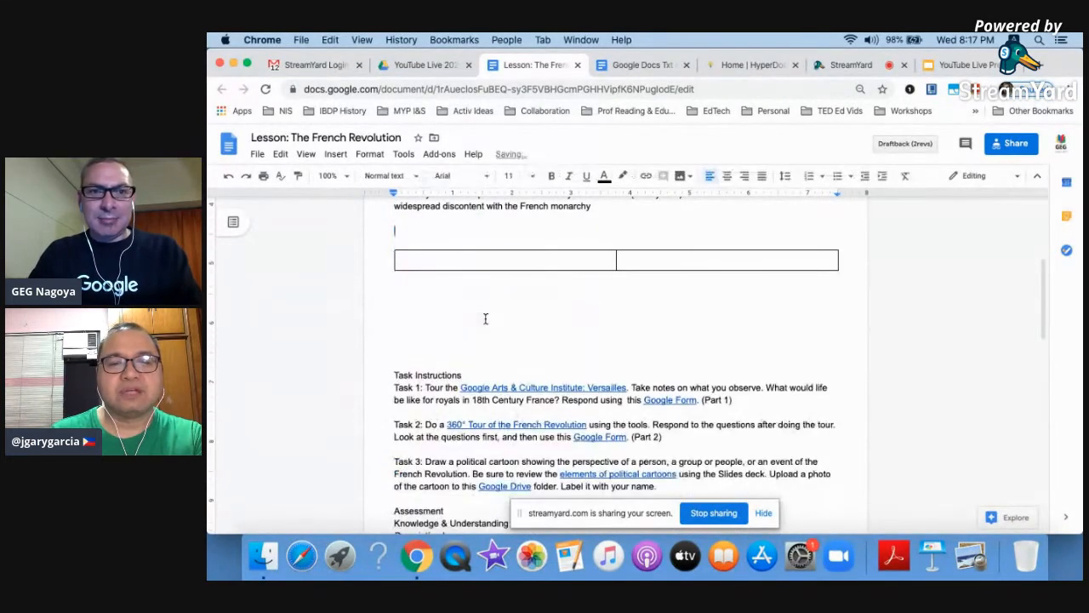
click(503, 261)
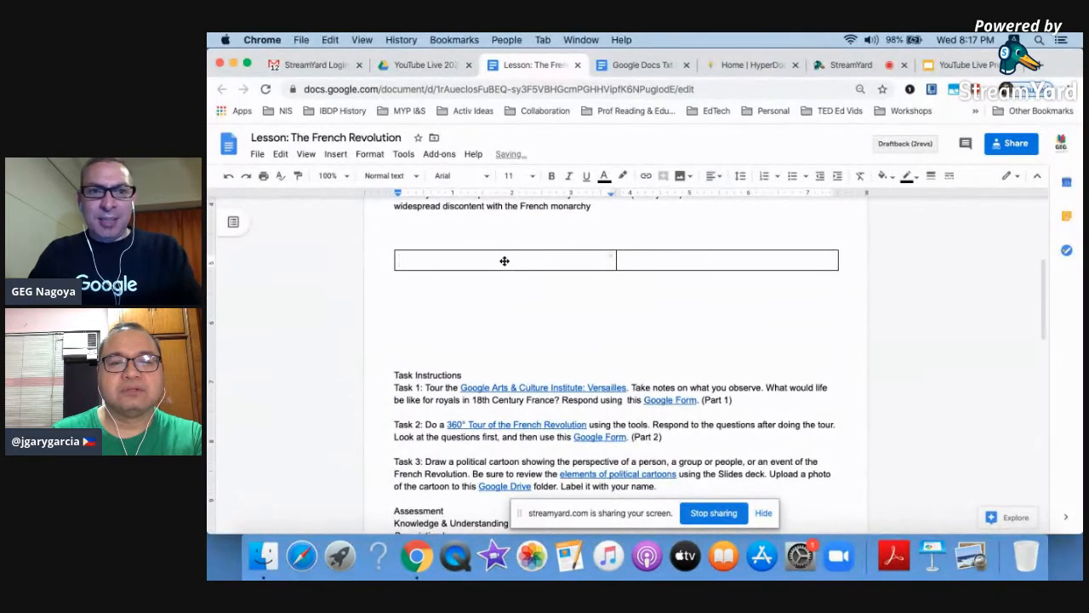
key(cmd+v)
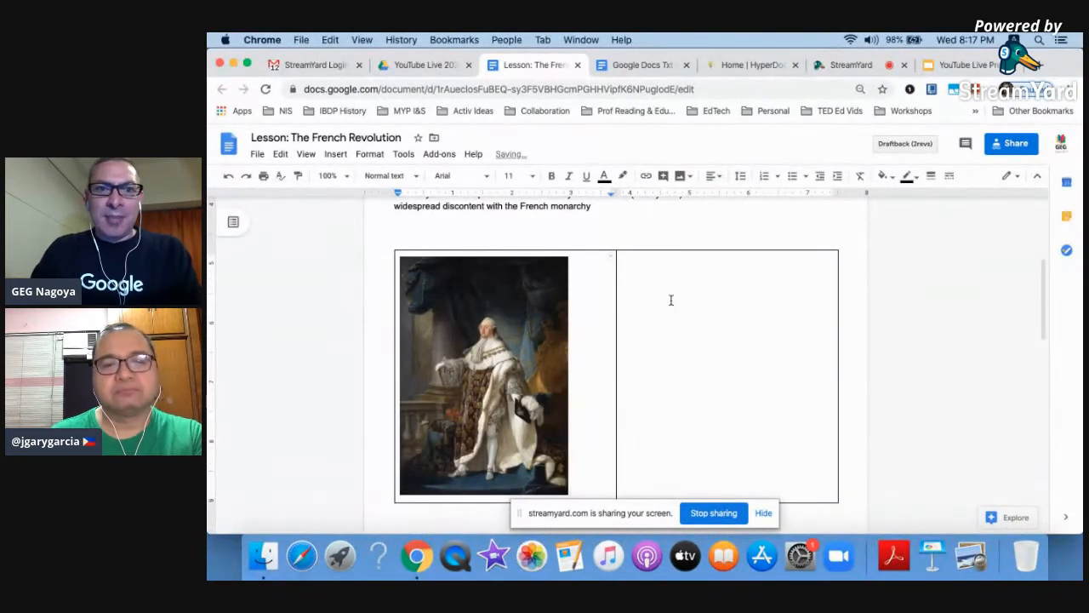
- Try to narrow the table's left column toward the width of the king's portrait
scroll(671, 300, down, 1)
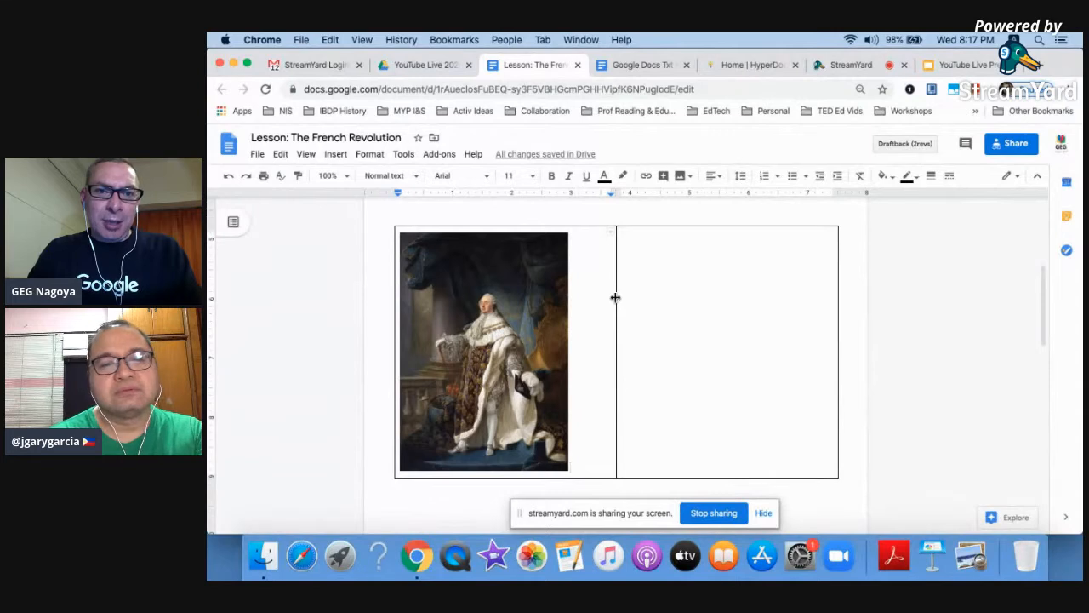
drag(616, 297, 597, 297)
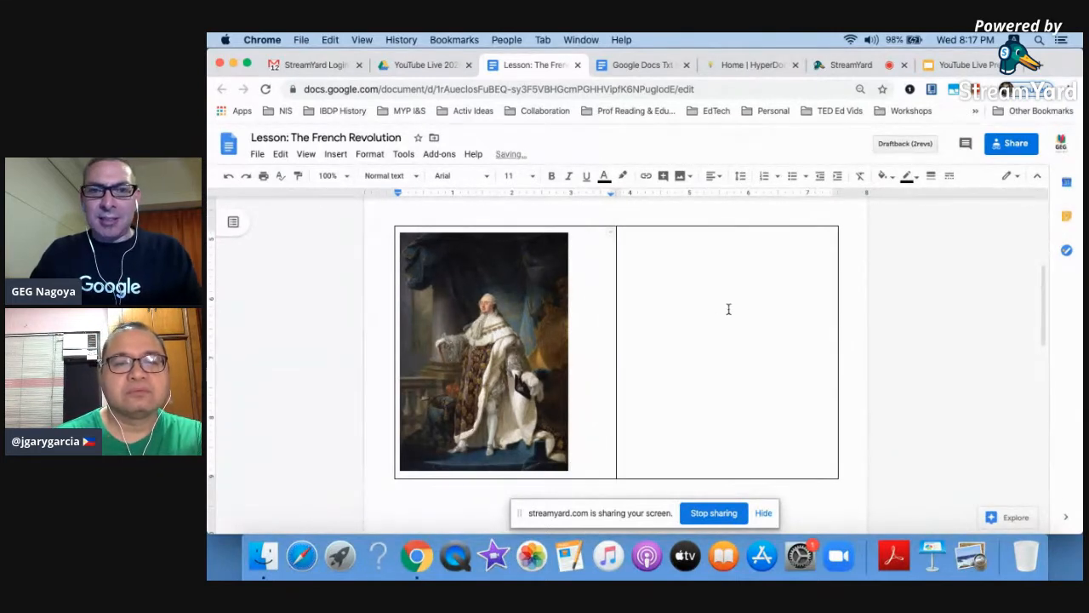
scroll(728, 309, up, 1)
- Complete the citation ending the introduction's second column so it reads "(history.com)"
click(726, 226)
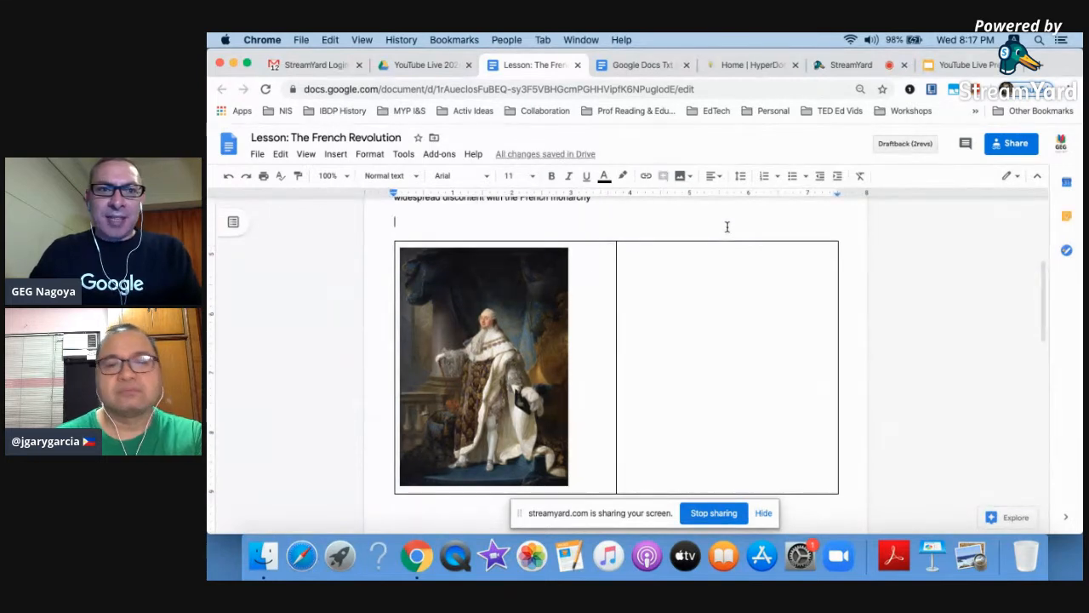
scroll(727, 226, down, 1)
scroll(727, 227, up, 1)
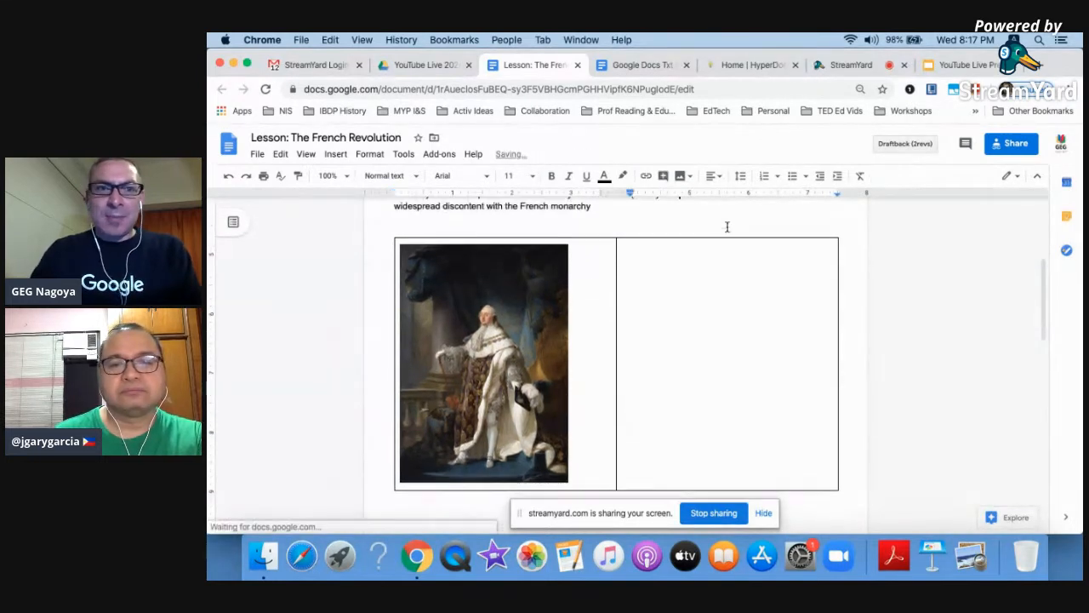
text())
key(Down)
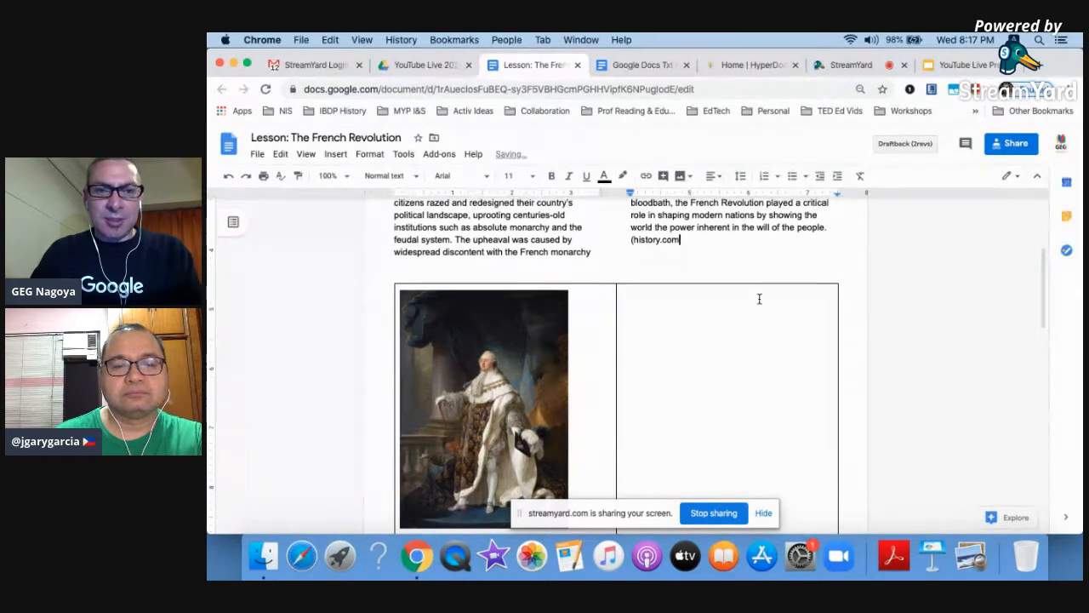
key(Return)
scroll(742, 331, down, 5)
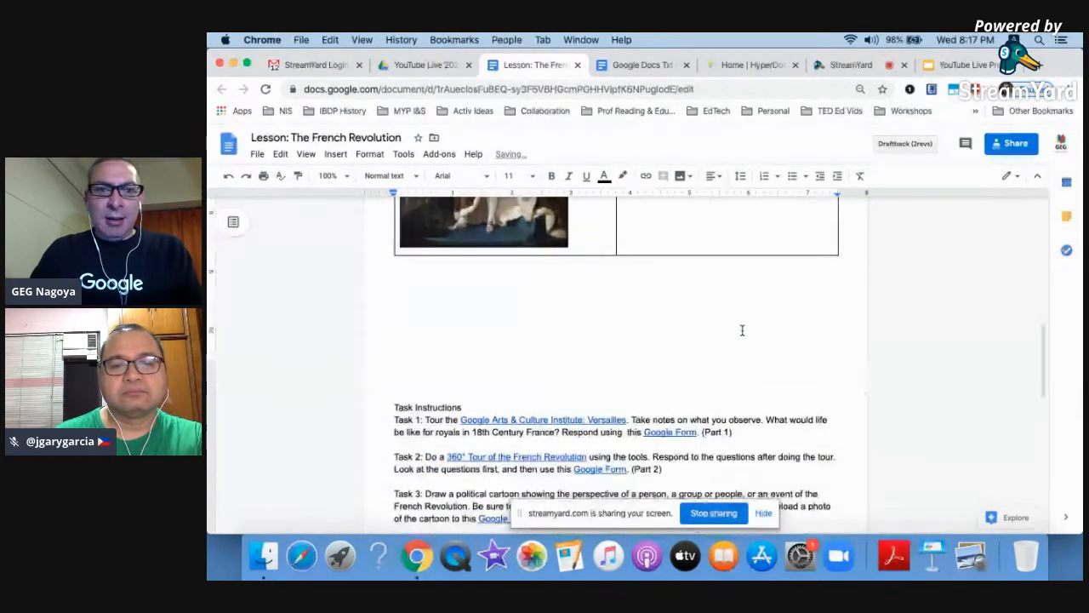
scroll(742, 330, up, 4)
scroll(742, 330, up, 1)
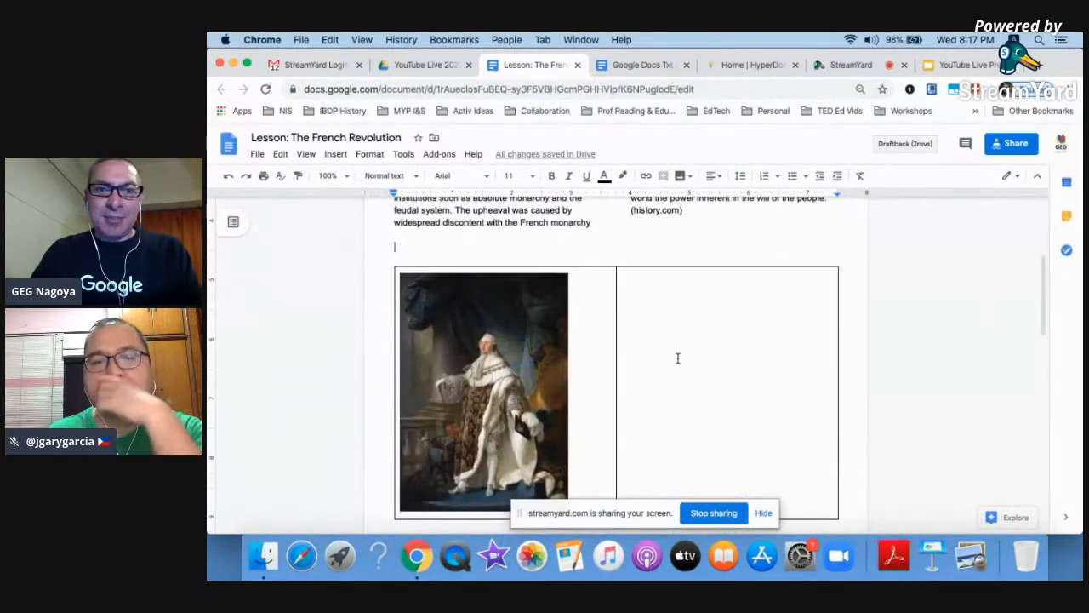
- Move the text from "Task Instructions" through the "Critical Thinking" description into the table's empty right cell
scroll(705, 372, down, 6)
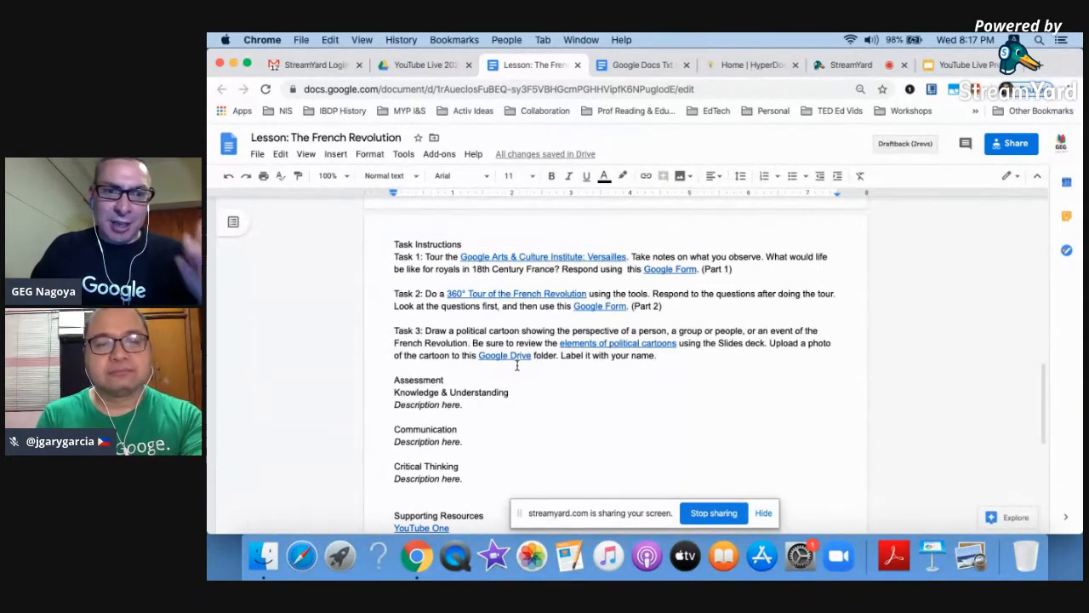
click(389, 243)
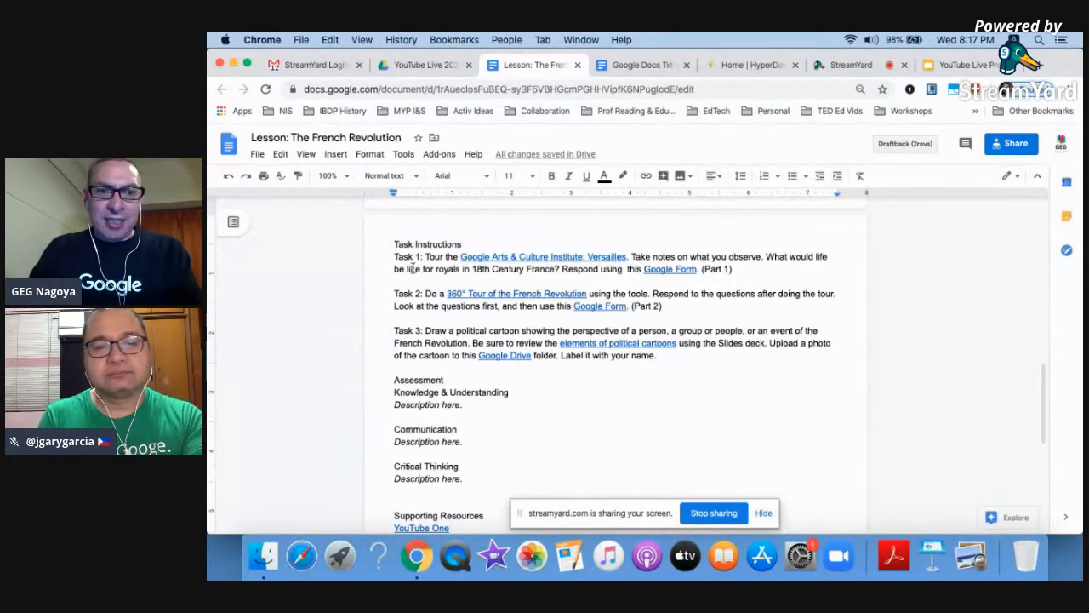
shift+click(478, 474)
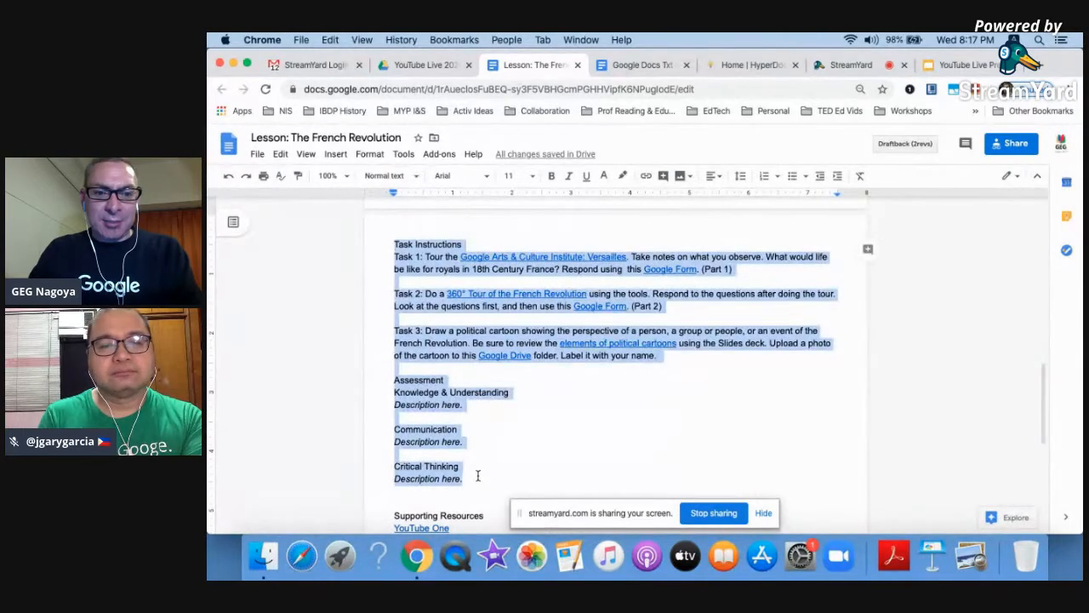
key(BackSpace)
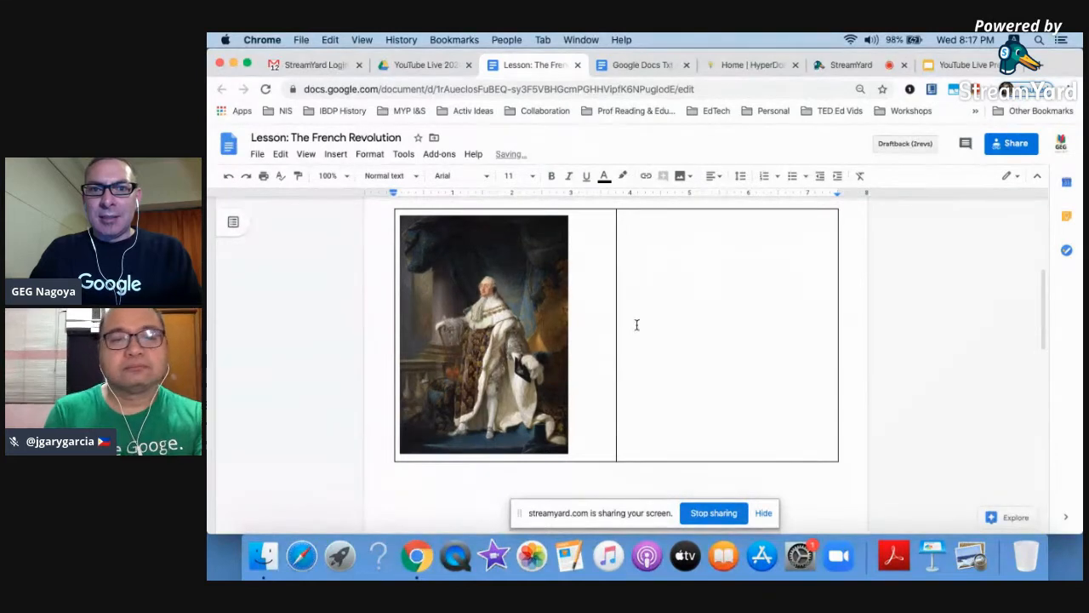
click(706, 229)
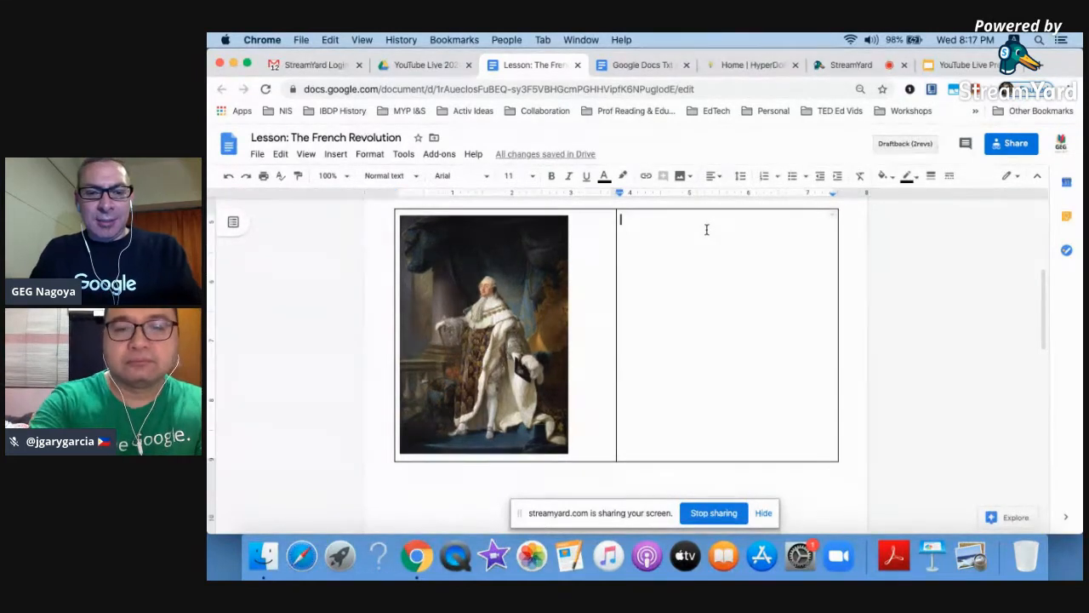
key(super+v)
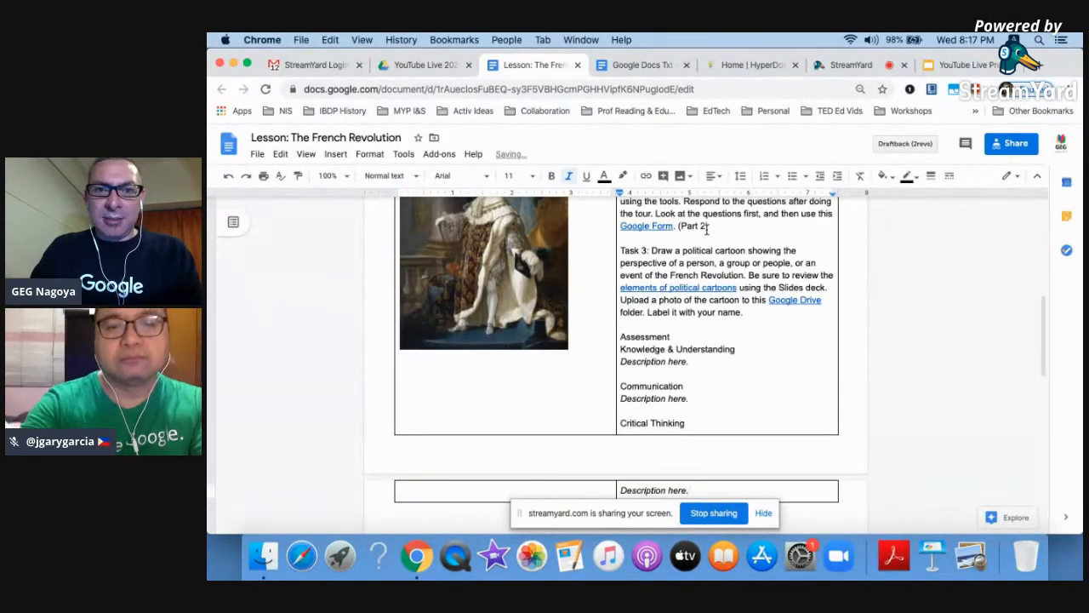
- Remove the blank line under the heading "The French Revolution" and the extra blank space above the table
scroll(756, 355, up, 5)
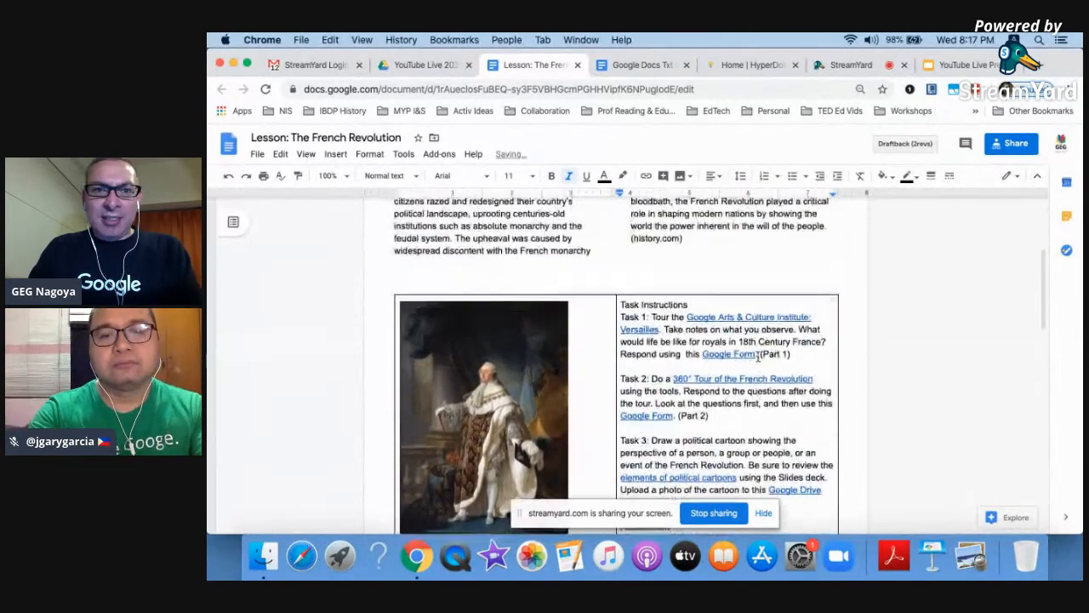
scroll(756, 355, down, 10)
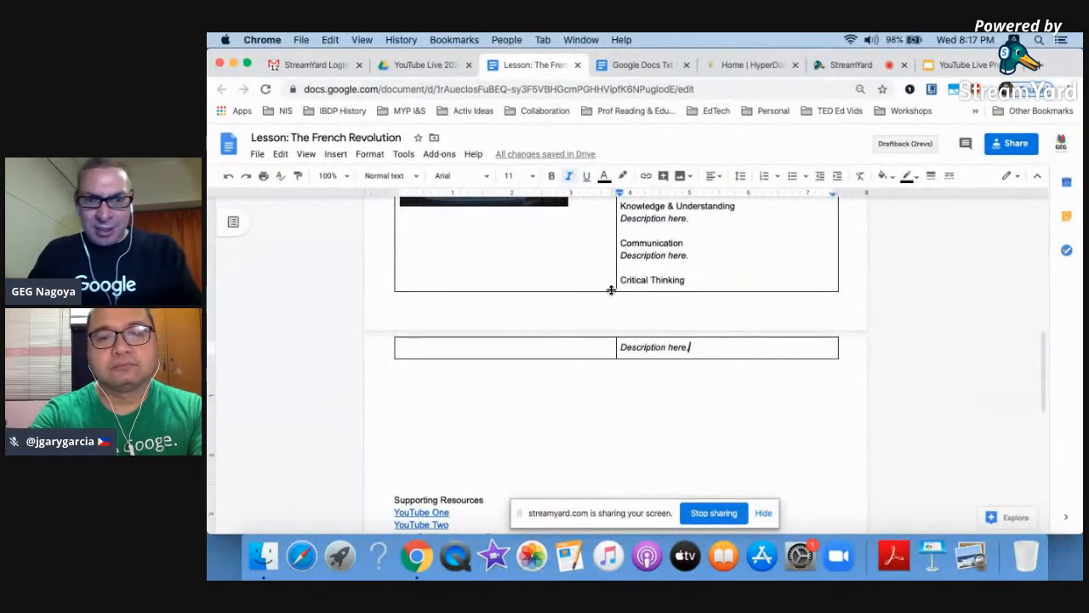
scroll(690, 266, up, 5)
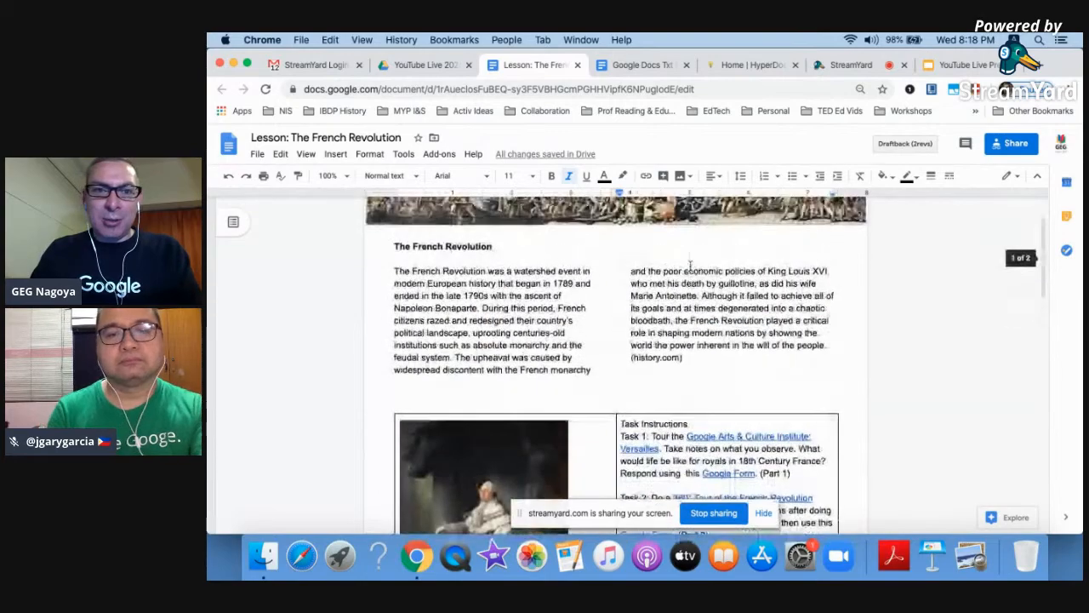
scroll(689, 267, down, 2)
scroll(690, 266, up, 3)
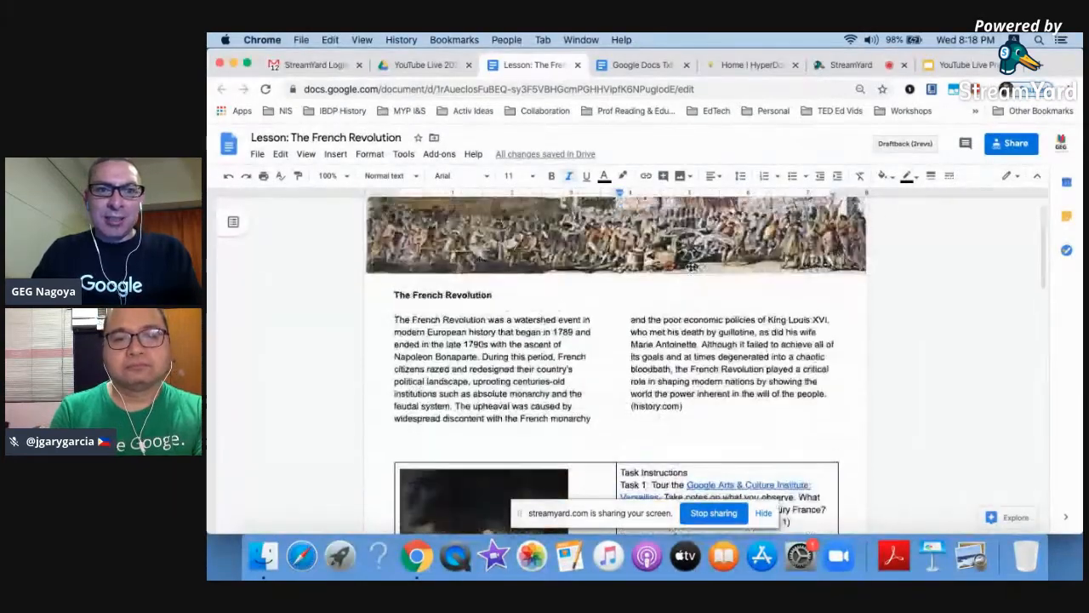
click(545, 328)
key(BackSpace)
scroll(546, 331, down, 1)
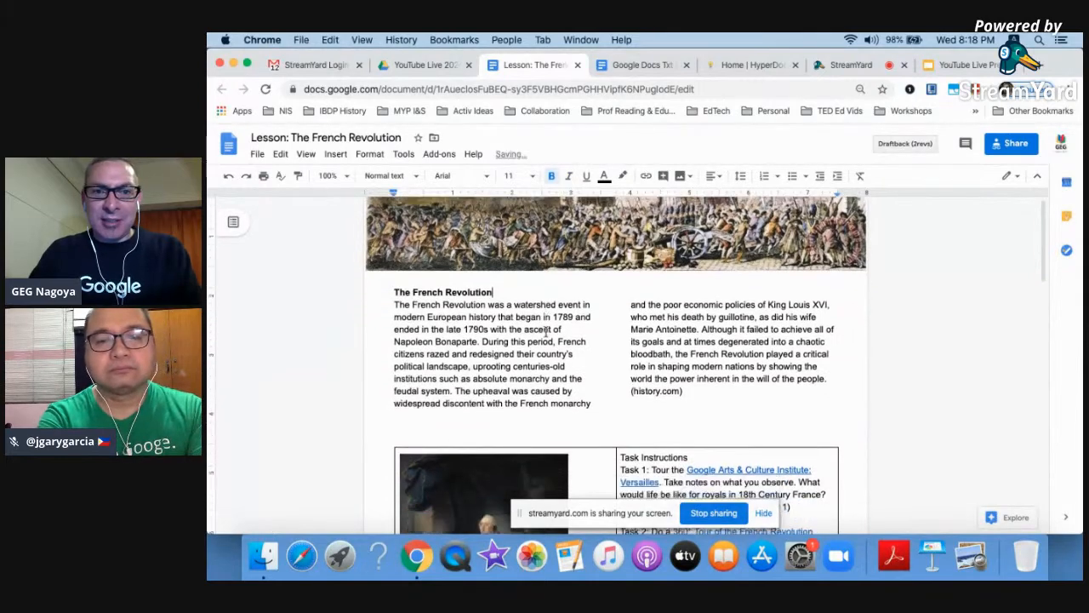
scroll(545, 331, down, 2)
click(522, 368)
key(BackSpace)
key(BackSpace)
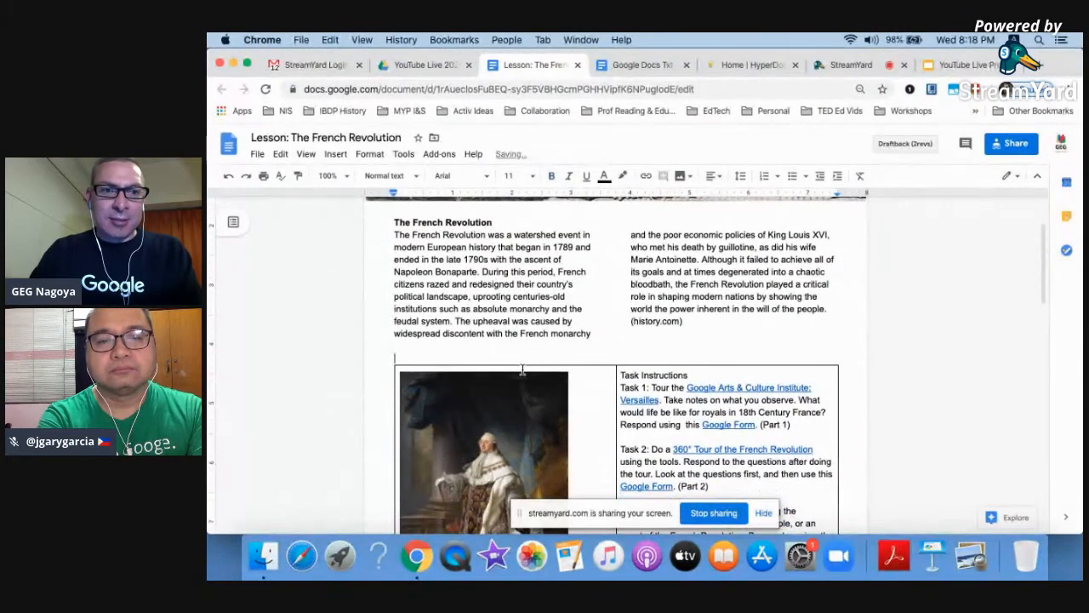
- Make the "Task Instructions" and "Assessment" headings in the table's right cell bold
scroll(596, 344, down, 3)
click(694, 242)
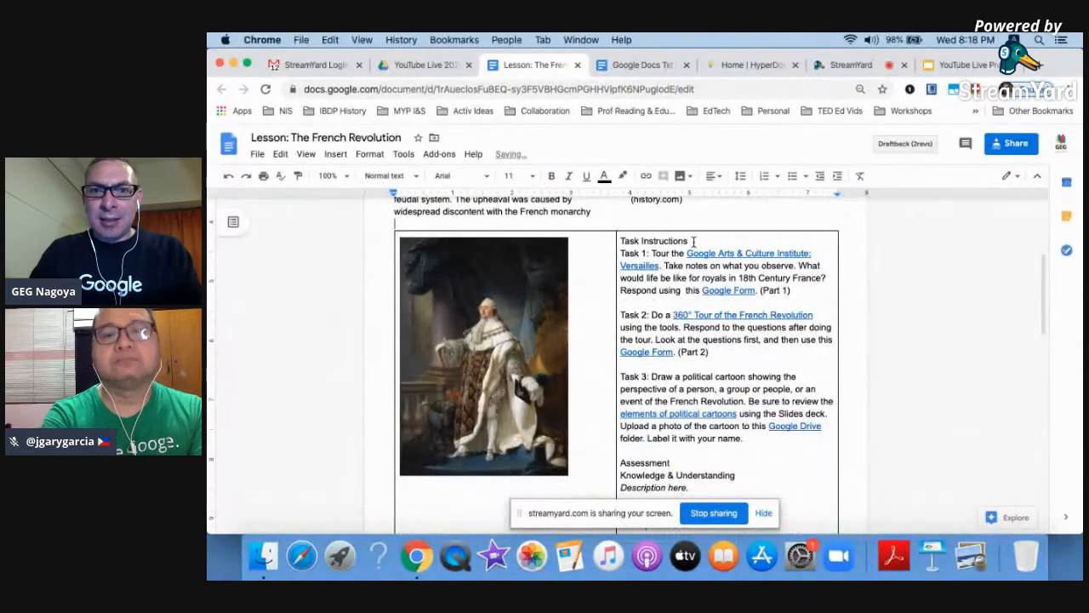
shift+click(622, 241)
key(ctrl+b)
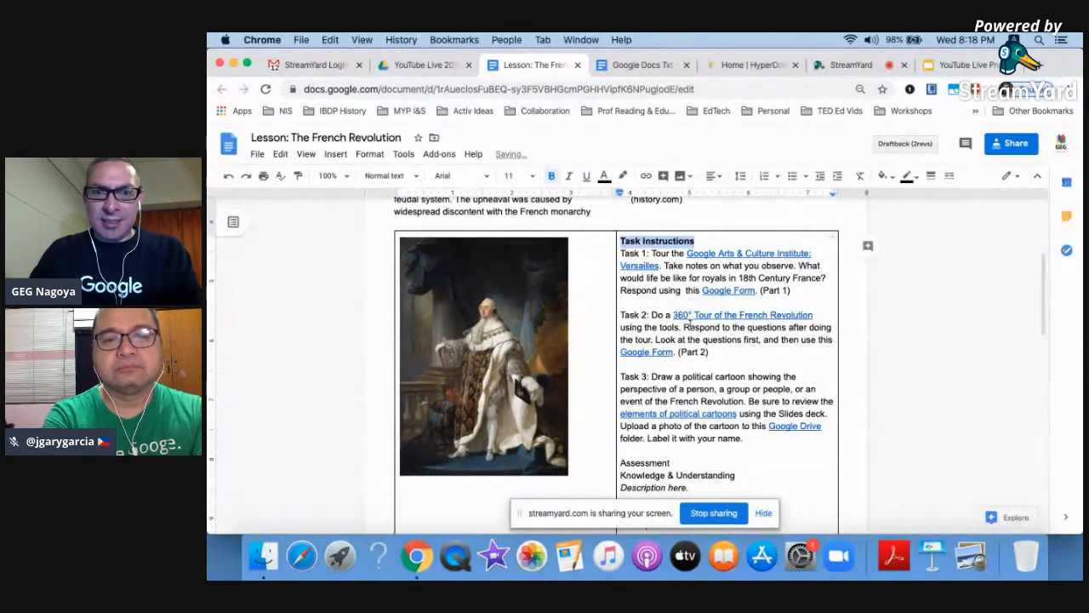
scroll(681, 354, down, 2)
click(674, 348)
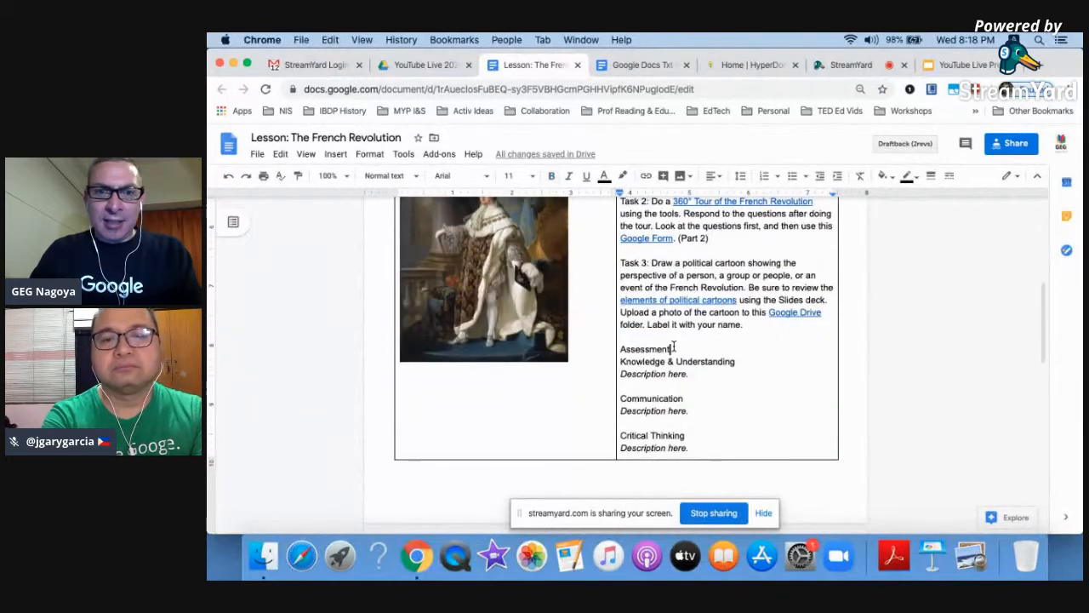
shift+click(621, 349)
key(cmd+b)
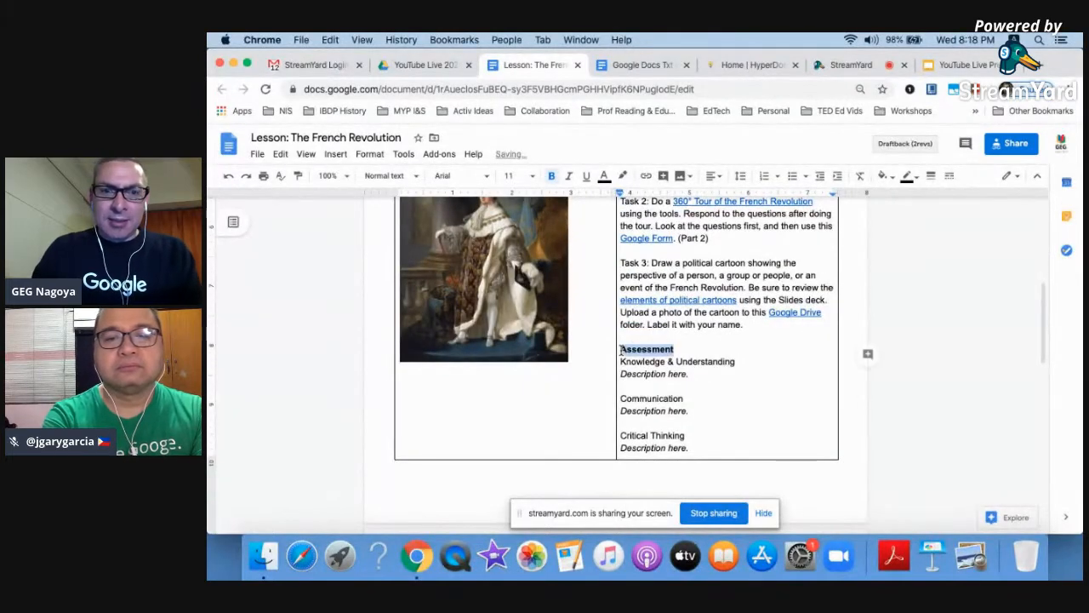
click(696, 397)
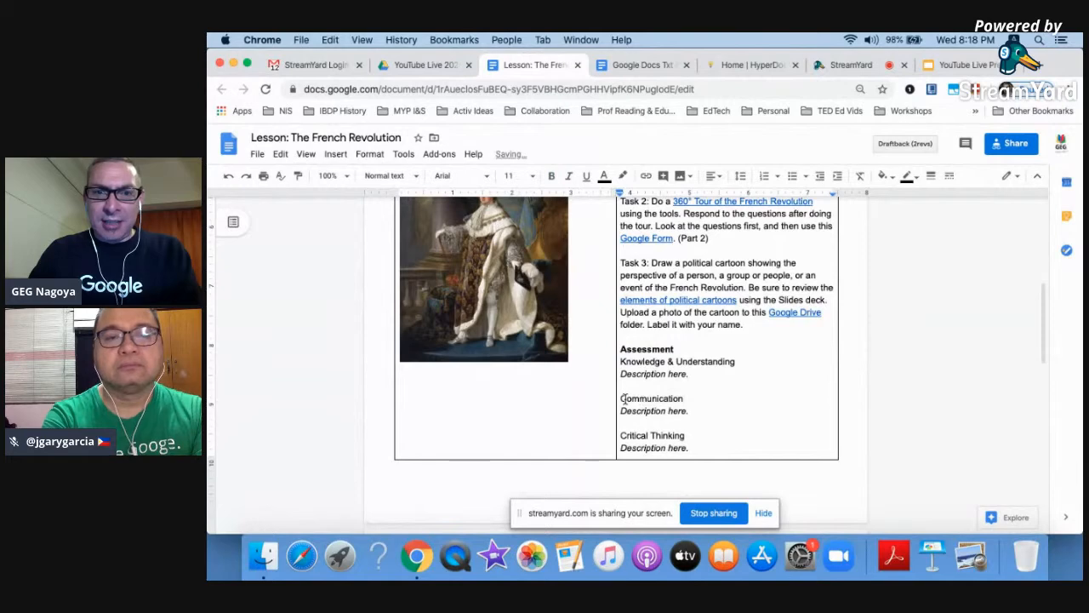
- Narrow the table's left column slightly to give the task text more width
scroll(661, 269, up, 2)
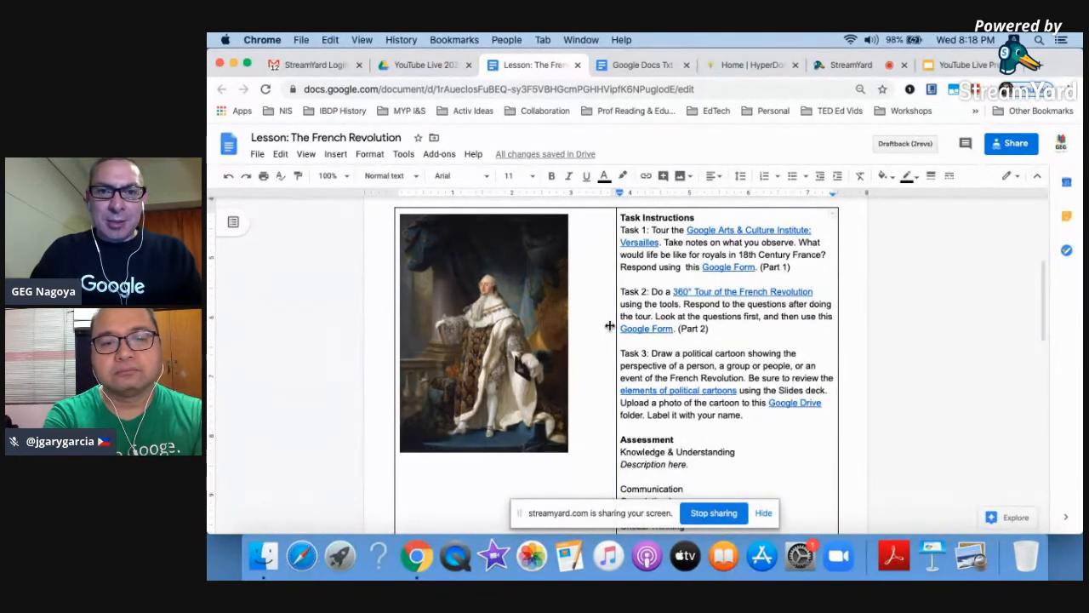
drag(609, 325, 609, 326)
scroll(610, 326, down, 4)
scroll(609, 326, up, 2)
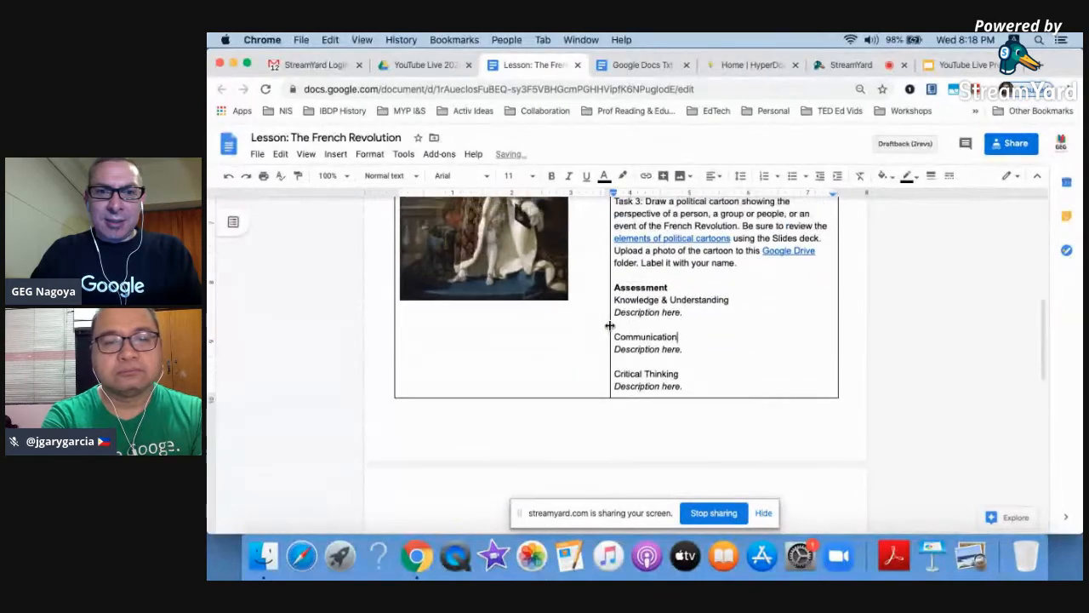
scroll(610, 320, up, 1)
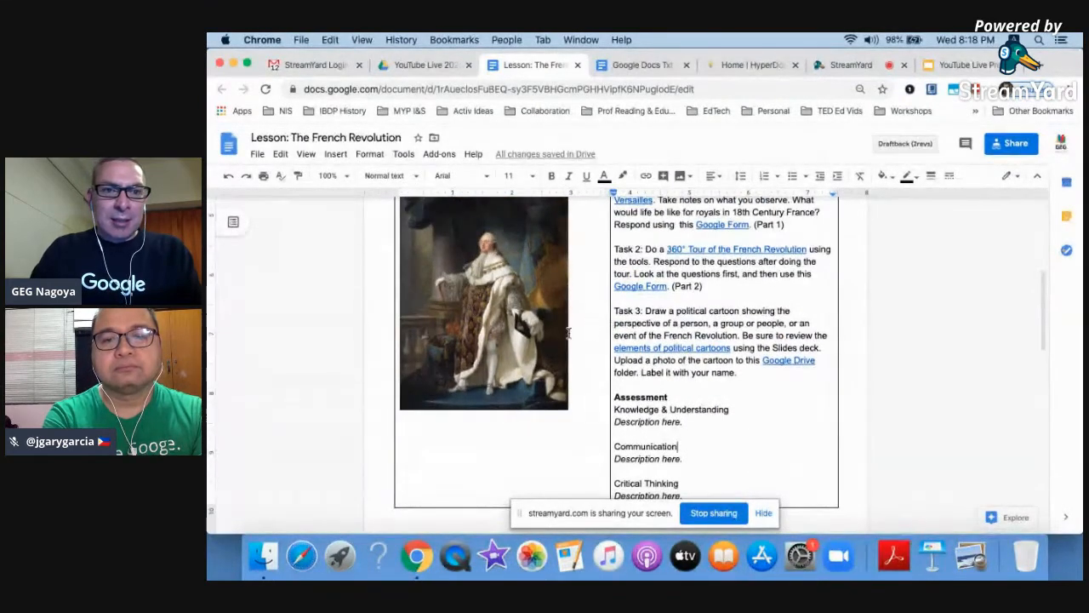
- Enlarge the king's portrait proportionally until it nearly fills the width of the table's left cell
scroll(549, 342, up, 1)
click(566, 406)
drag(568, 465, 601, 488)
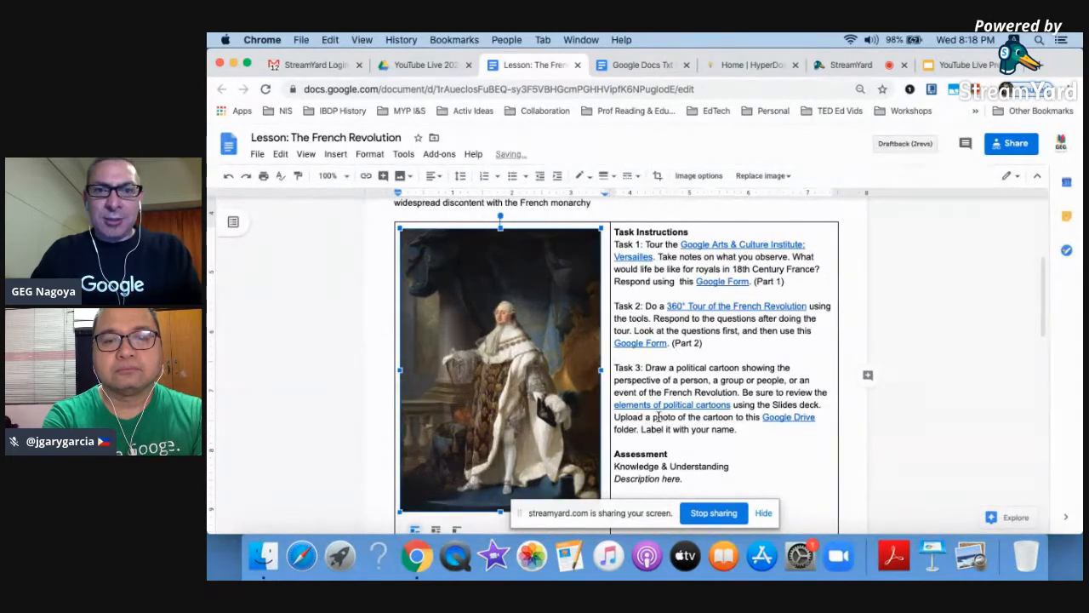
click(866, 381)
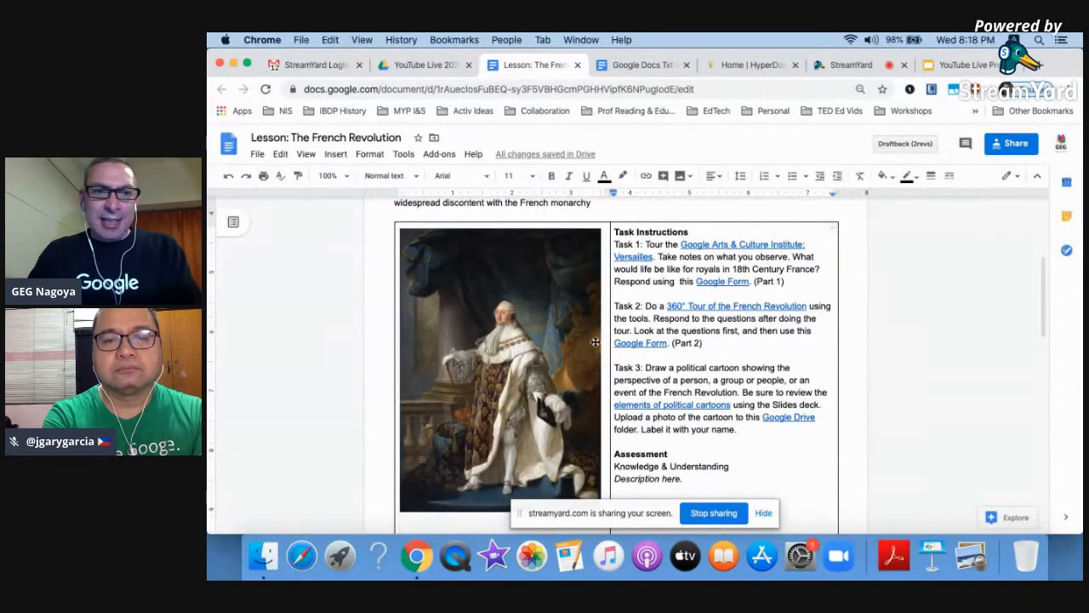
- Set the bottom, left and right page margins of the table's section (Section 3) to 0.2 inches, with the top at 0
scroll(840, 377, up, 5)
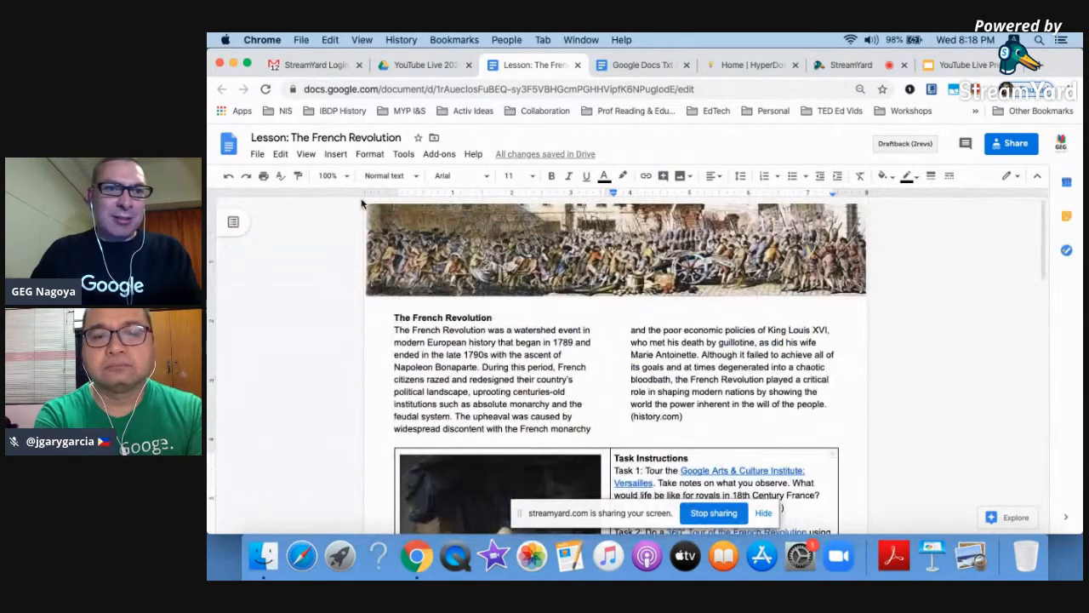
click(258, 154)
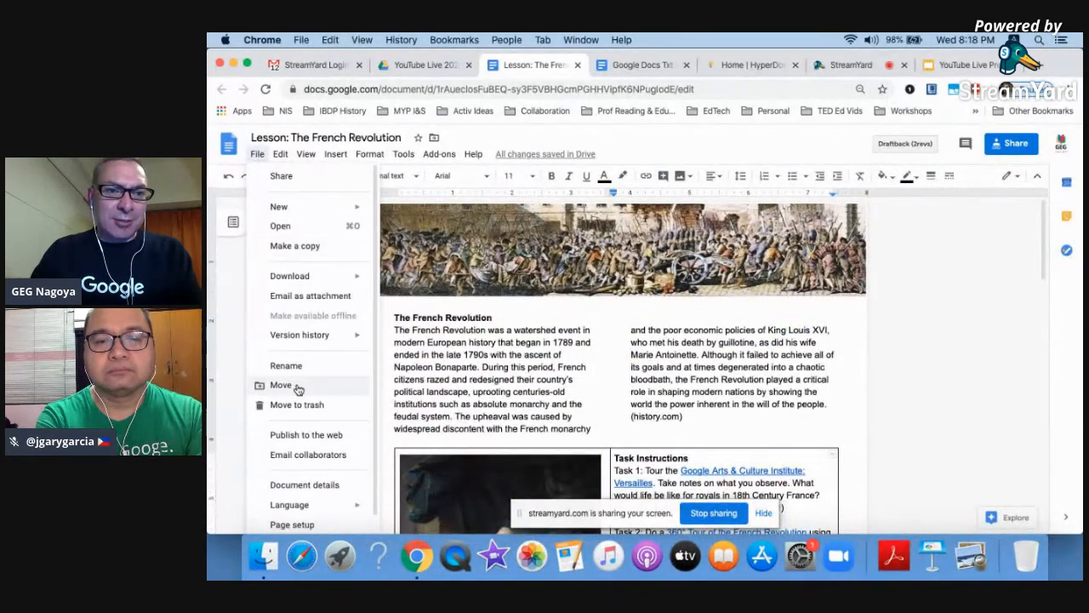
click(292, 525)
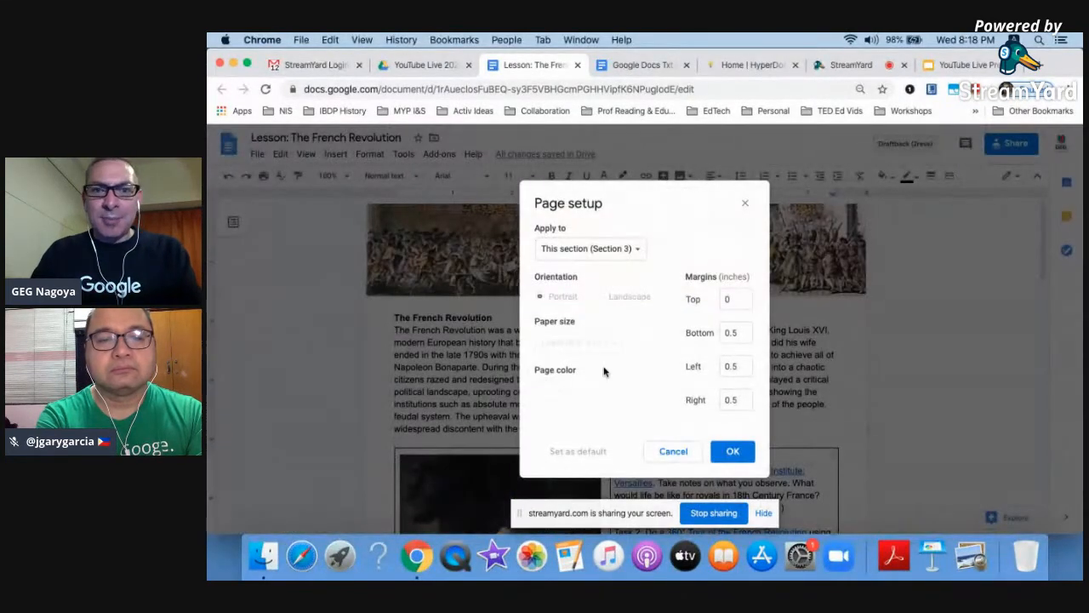
click(738, 332)
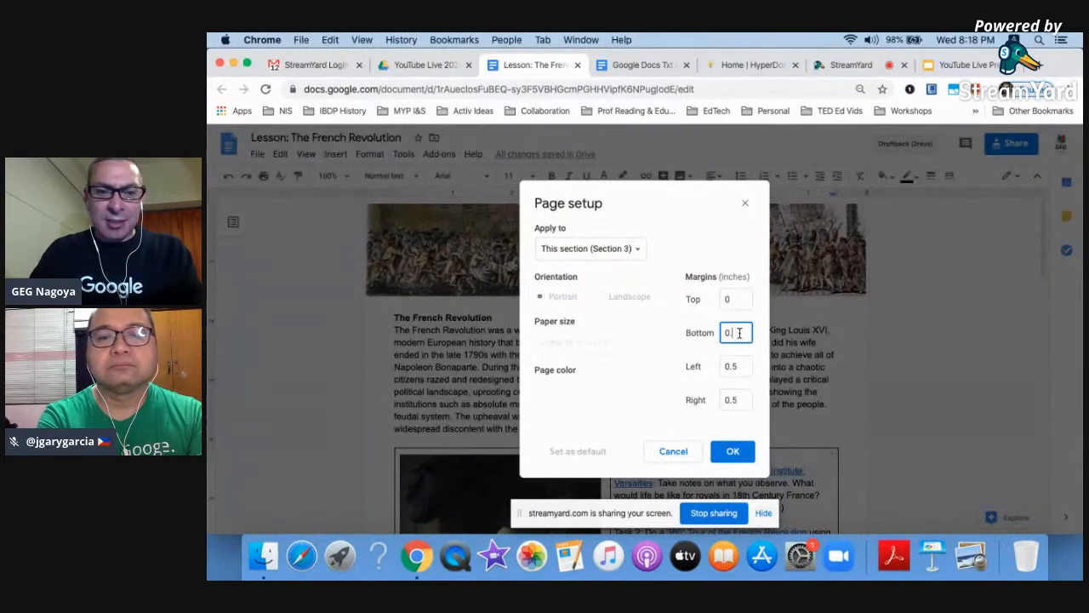
click(739, 366)
click(744, 401)
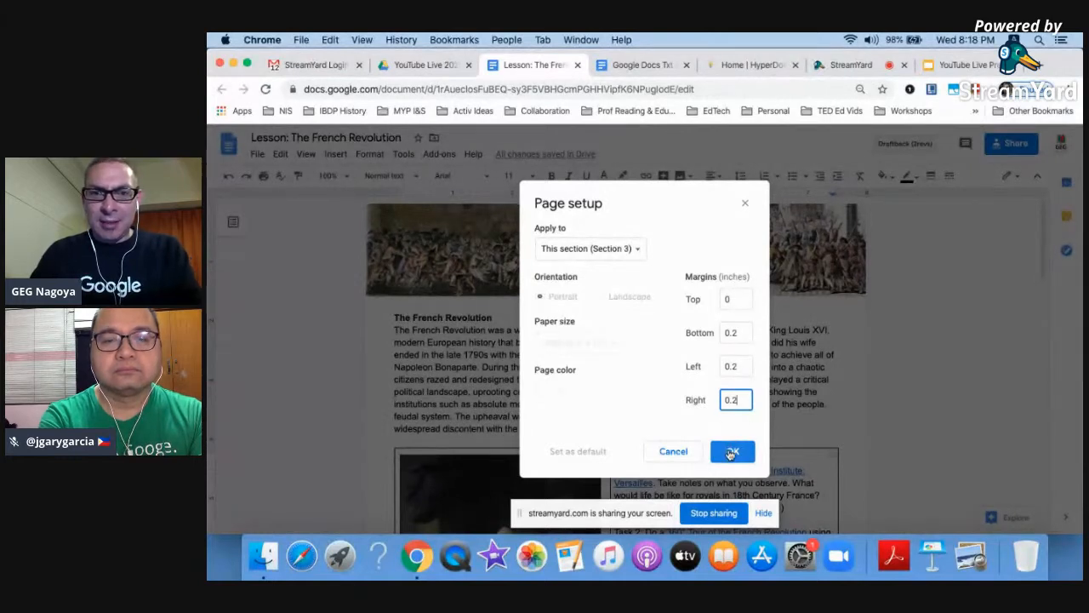
click(740, 300)
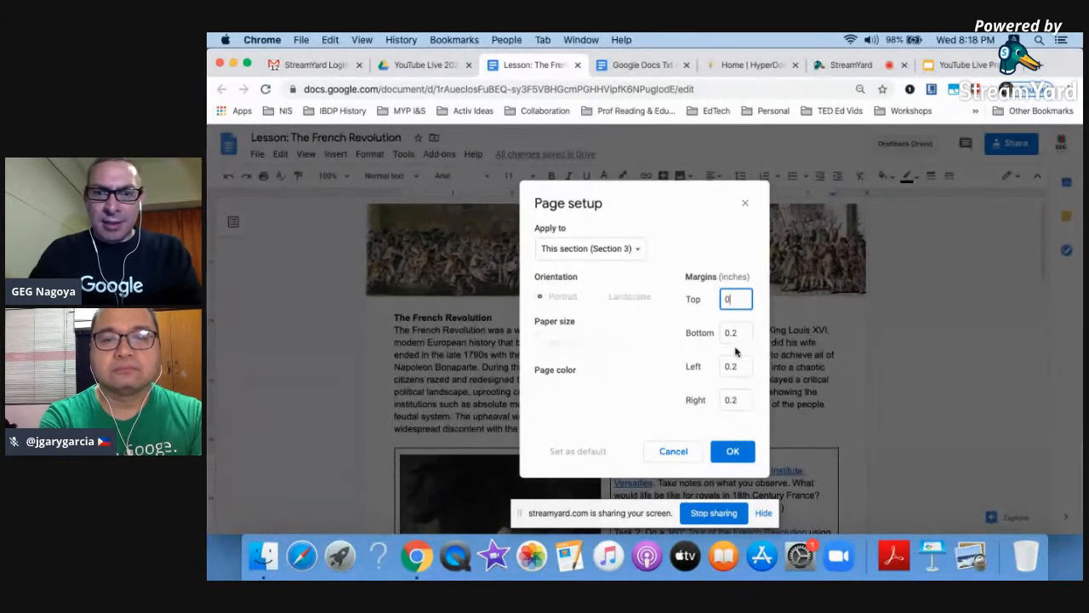
click(732, 451)
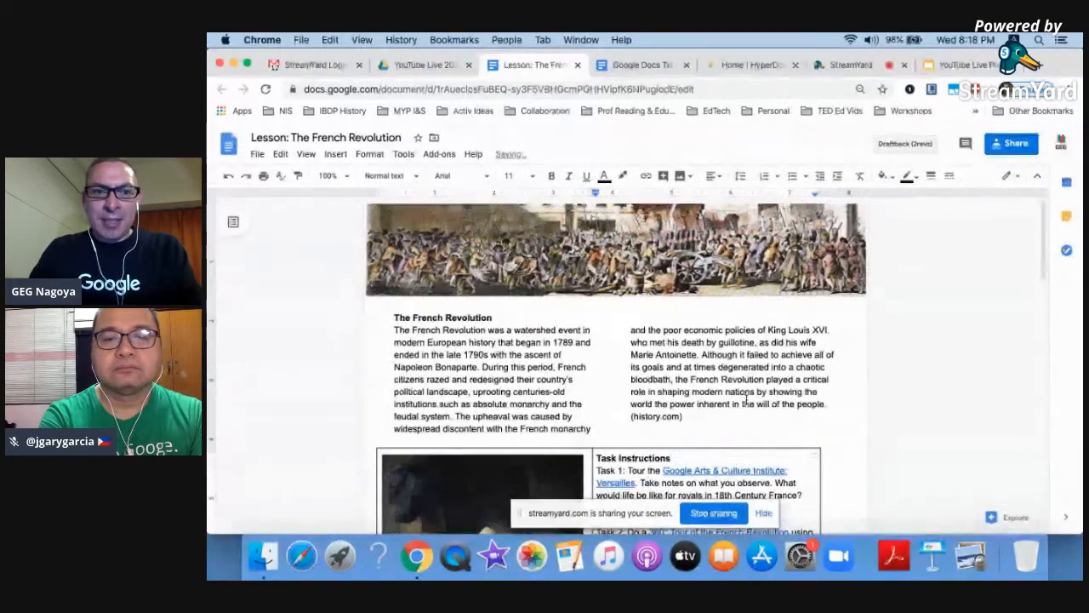
- Shrink the king's portrait in the table's left cell by reducing both its width and its height
scroll(746, 400, down, 5)
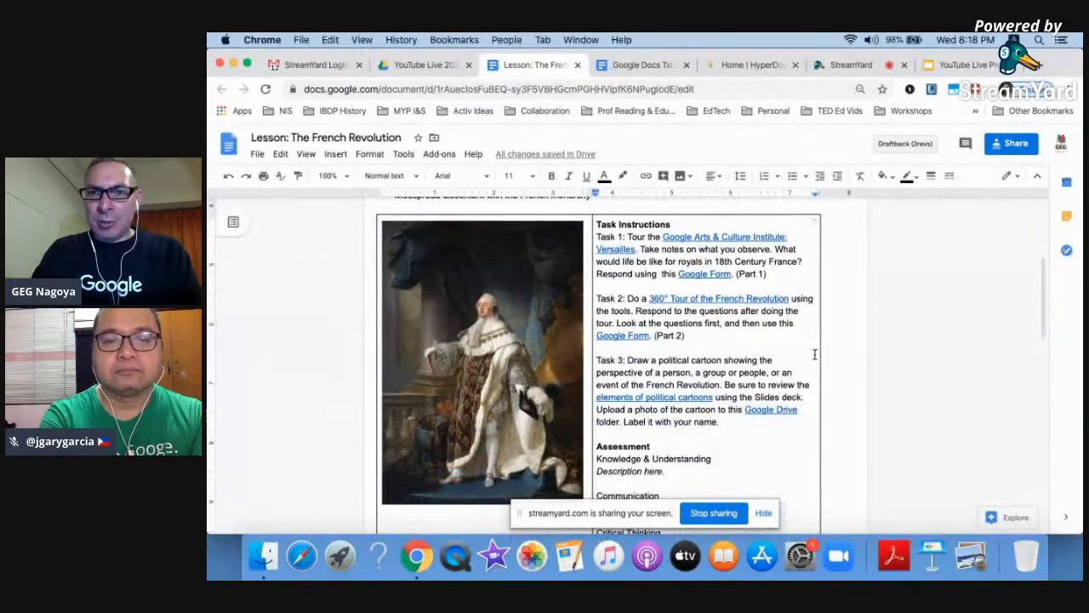
scroll(815, 354, up, 3)
scroll(814, 354, down, 2)
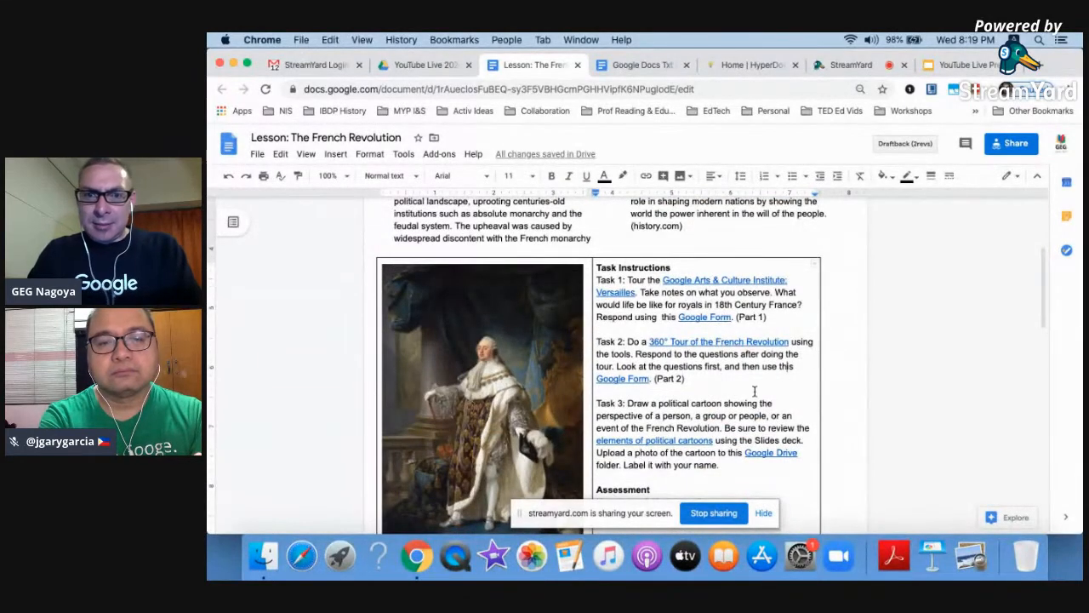
scroll(623, 382, down, 4)
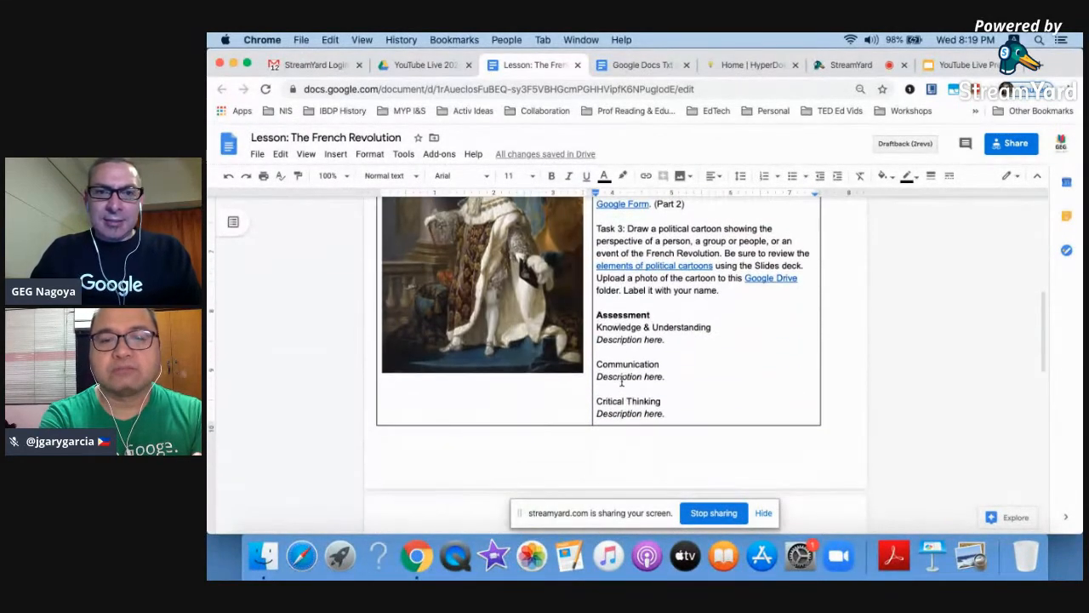
click(539, 327)
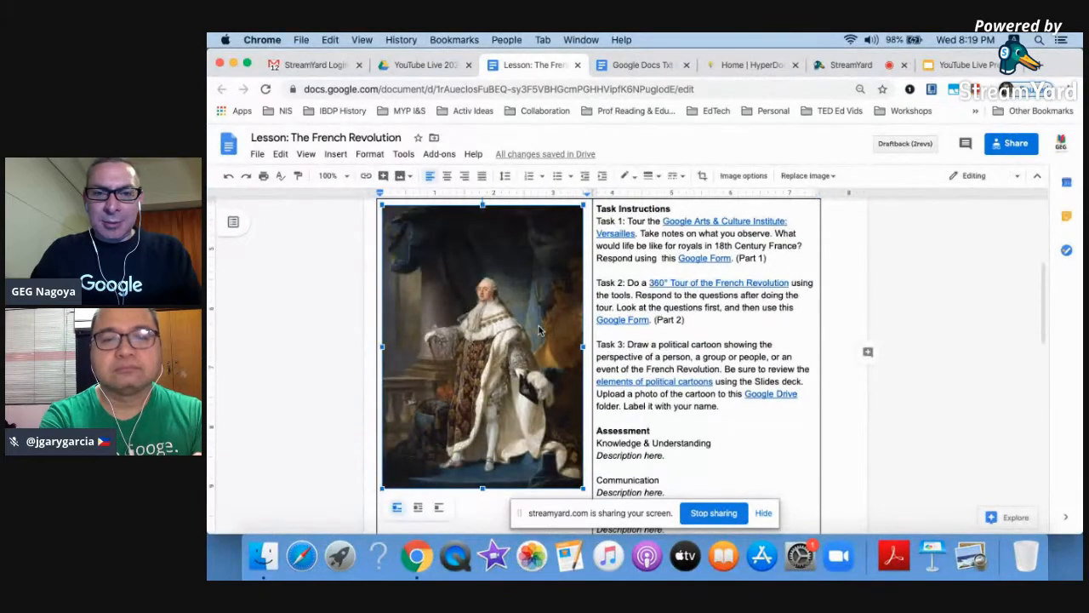
scroll(538, 330, down, 5)
scroll(538, 330, up, 3)
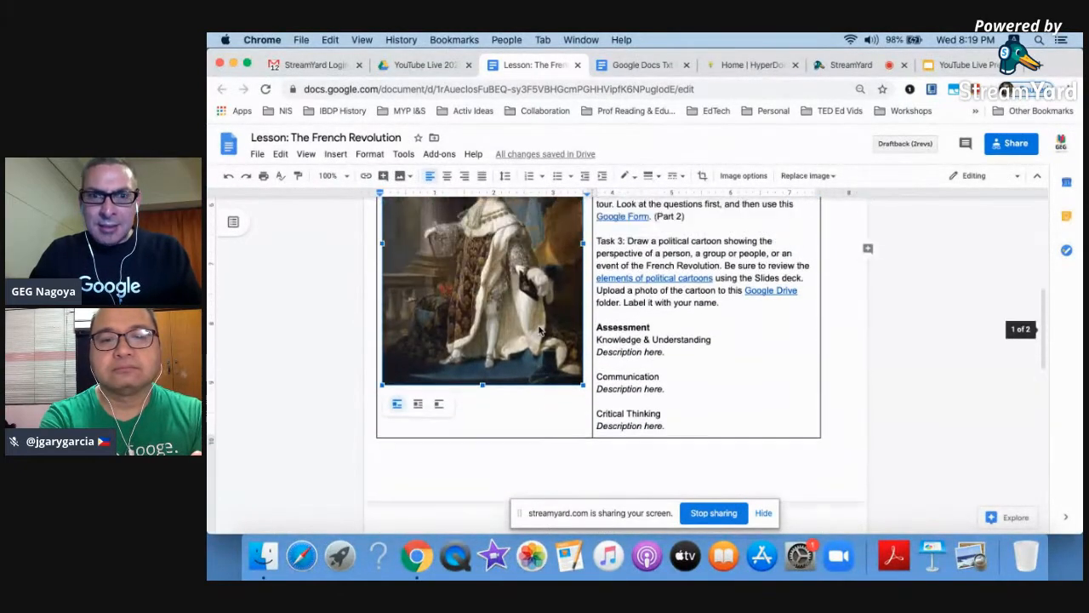
scroll(538, 330, up, 2)
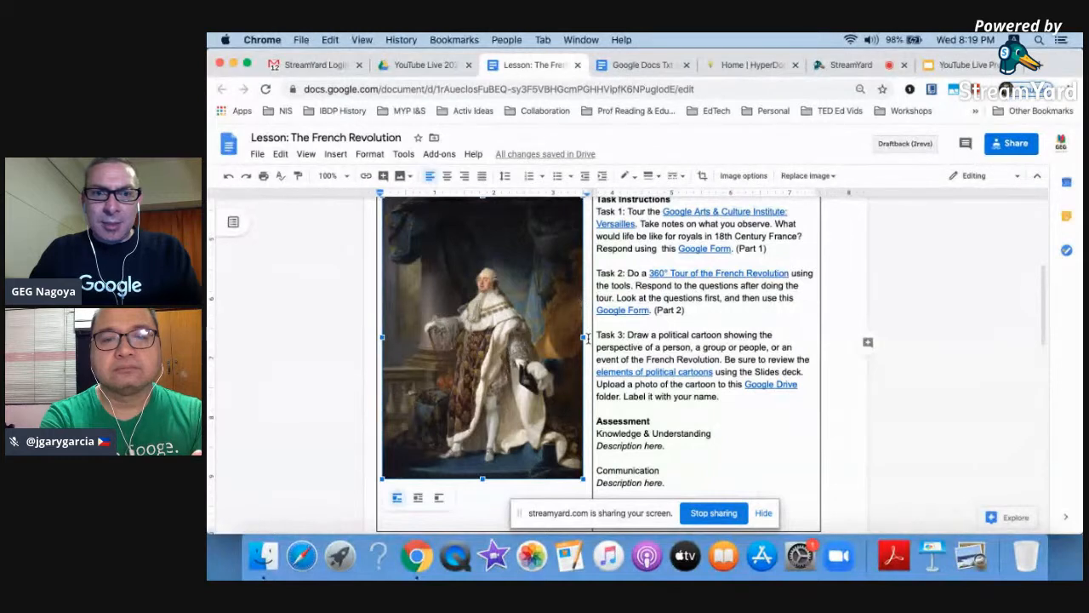
mouse_move(583, 337)
mouse_down()
mouse_move(549, 337)
mouse_move(569, 342)
mouse_up()
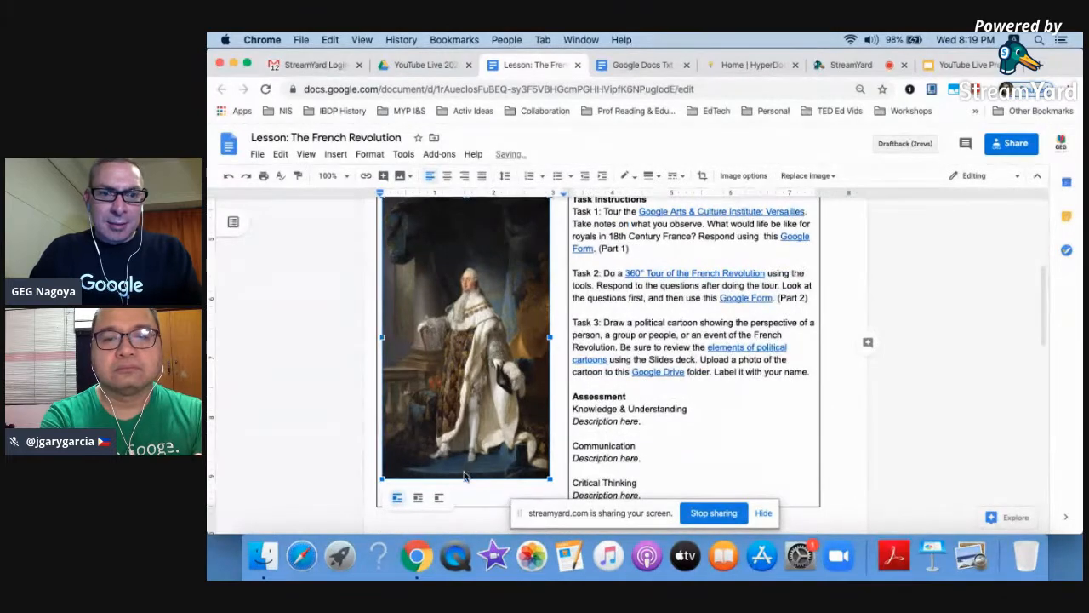
right_click(466, 442)
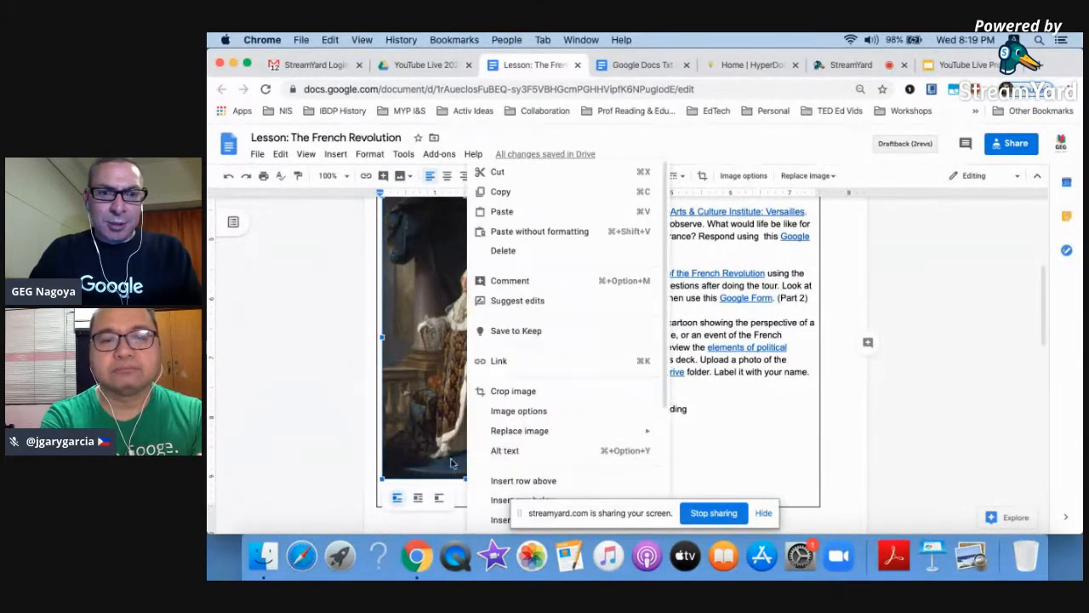
click(449, 473)
drag(467, 489, 468, 434)
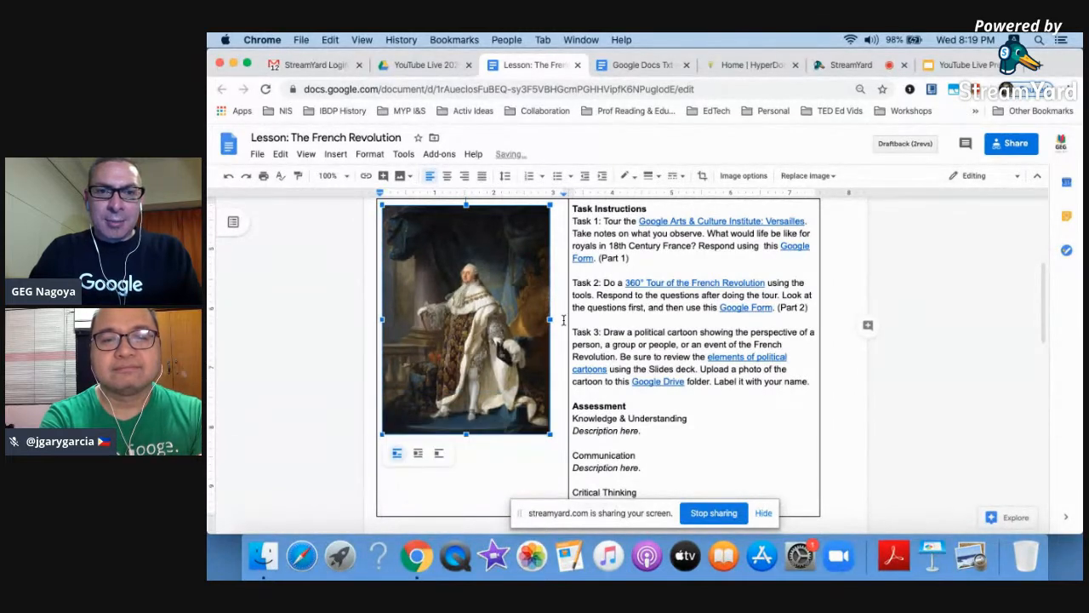
- Narrow the table's left column to fit closely around the smaller portrait
drag(557, 315, 558, 315)
click(639, 417)
scroll(640, 415, down, 2)
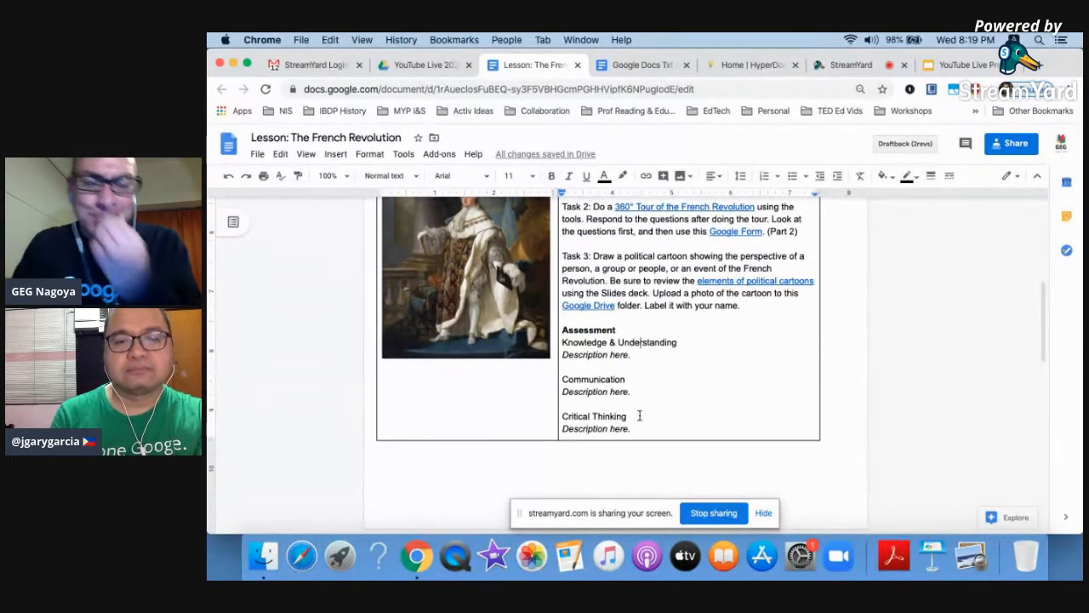
scroll(639, 416, down, 1)
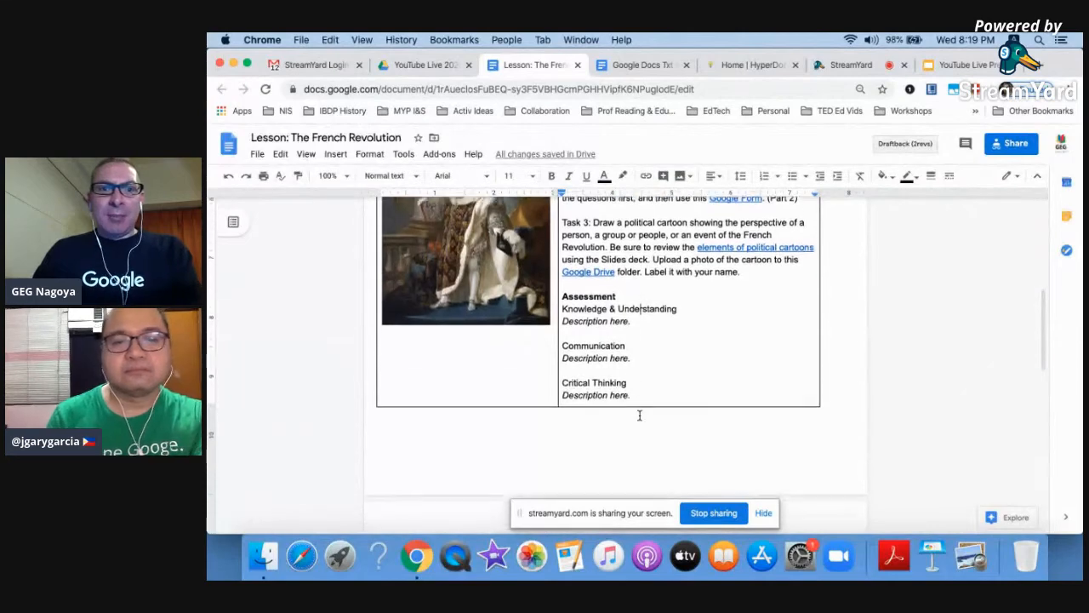
- Cut the Assessment section, from its heading through the Critical Thinking description, out of the table's right cell
scroll(531, 363, up, 4)
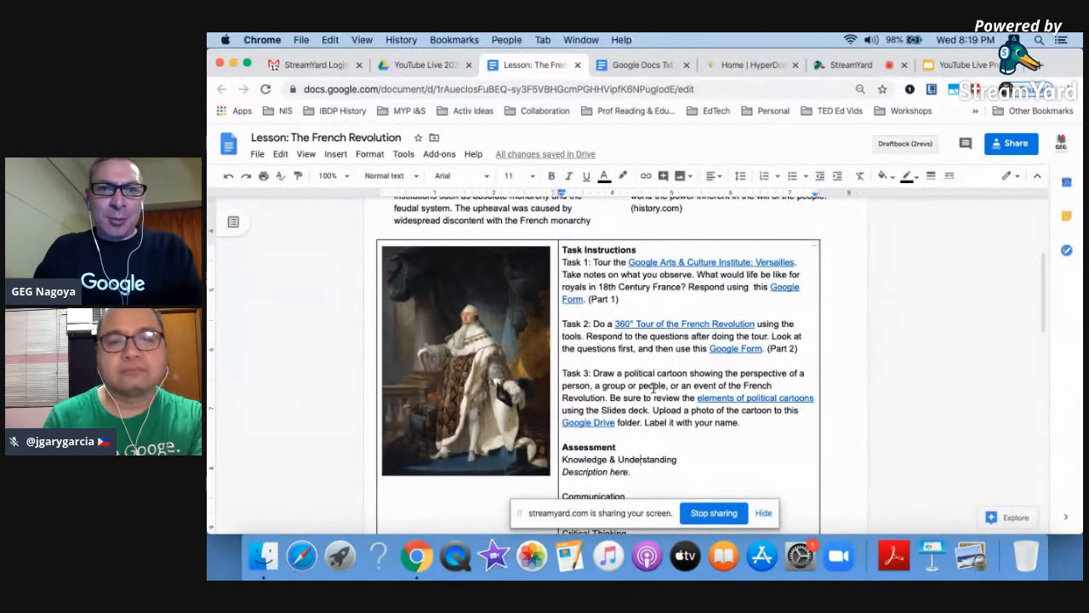
scroll(653, 387, down, 2)
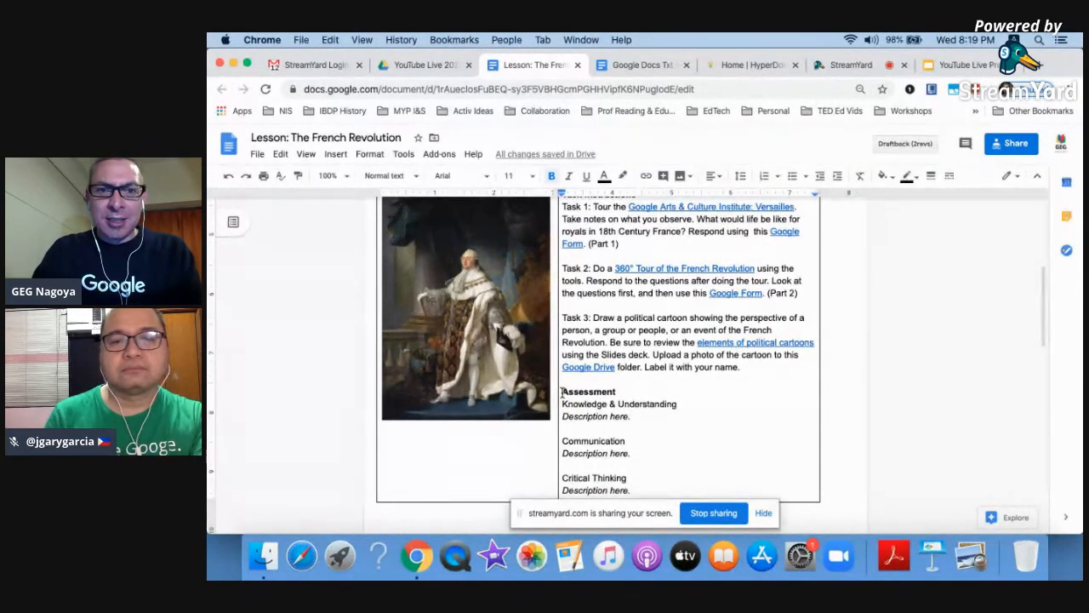
shift+click(636, 487)
key(BackSpace)
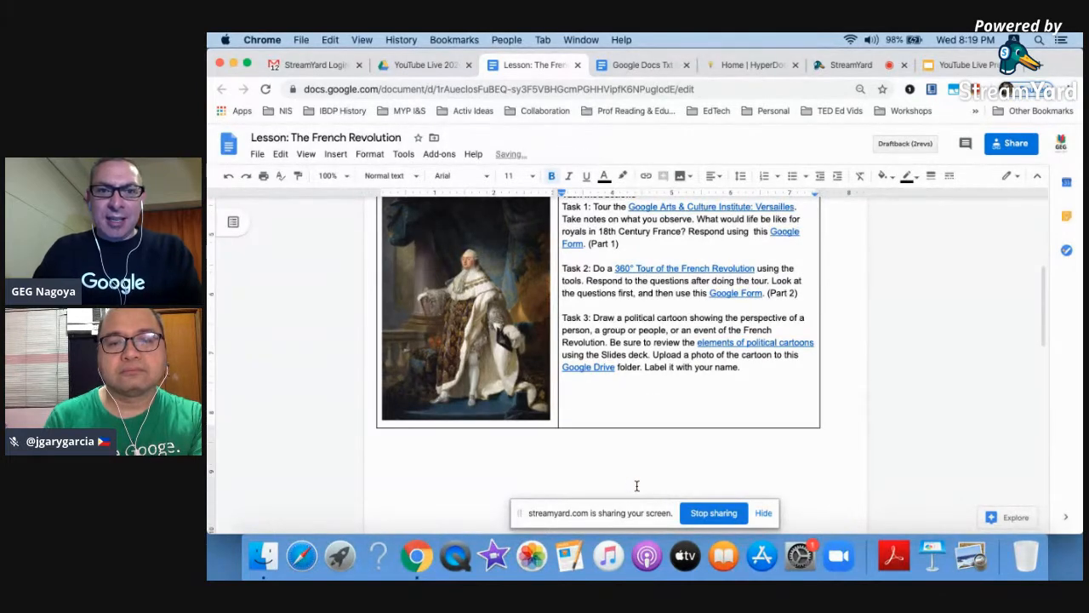
- Make the labels "Task 1:", "Task 2:" and "Task 3:" in the table's right cell bold
scroll(637, 338, up, 2)
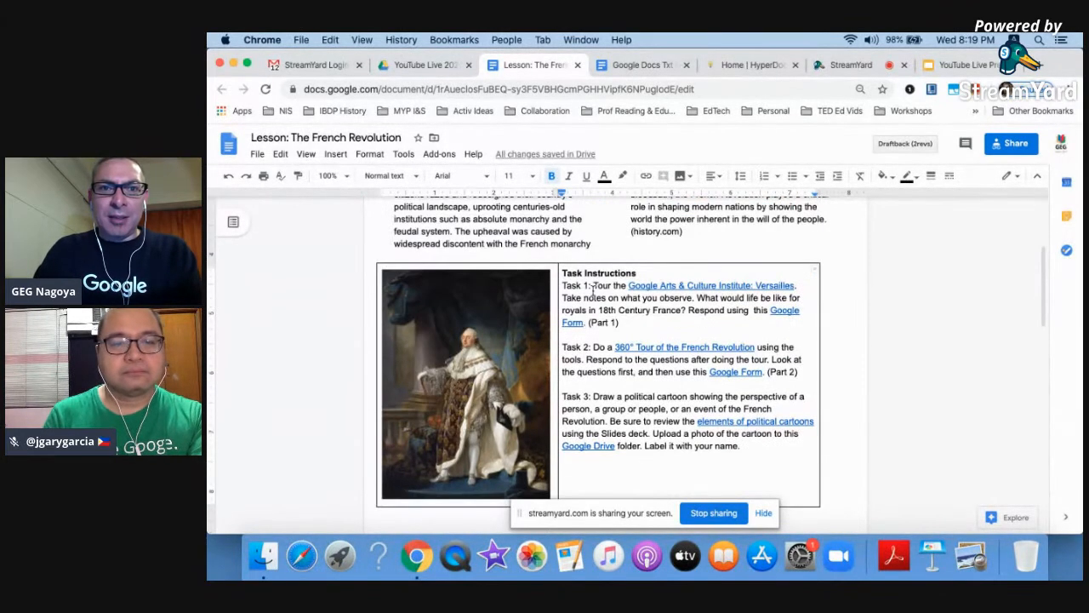
drag(562, 285, 594, 286)
key(super+b)
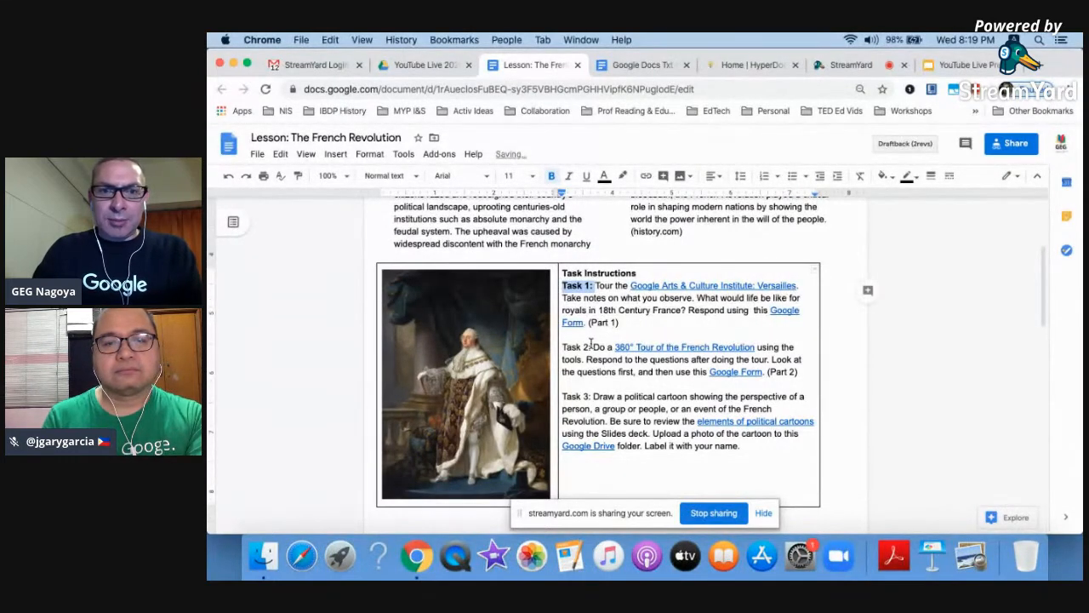
click(589, 345)
drag(561, 347, 594, 347)
key(super+b)
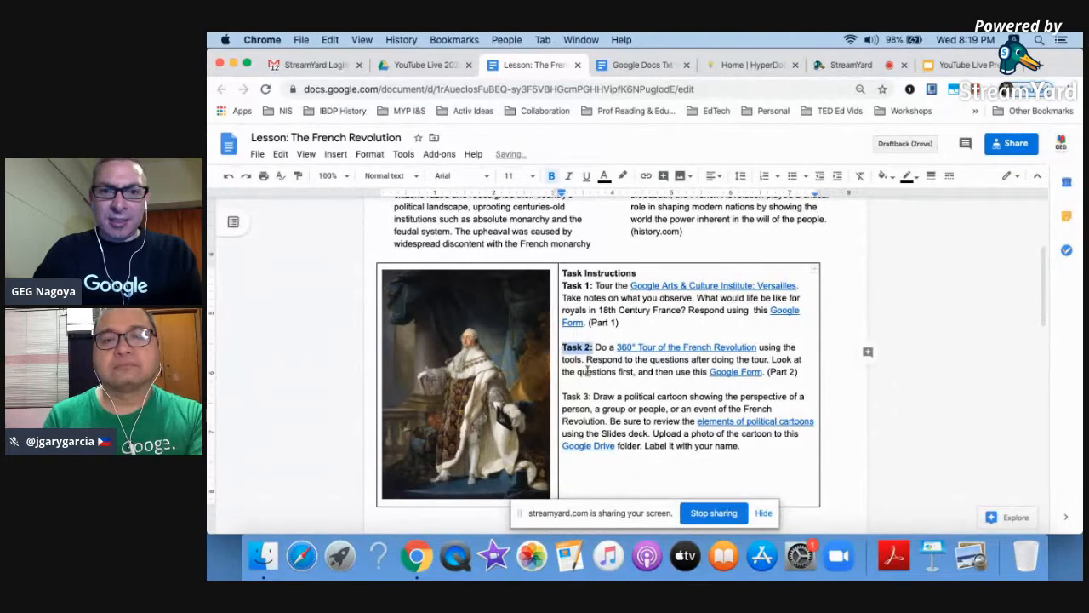
click(593, 396)
shift+click(561, 396)
key(super+b)
- Paste the cut Assessment section on the line directly below the table
scroll(632, 444, down, 3)
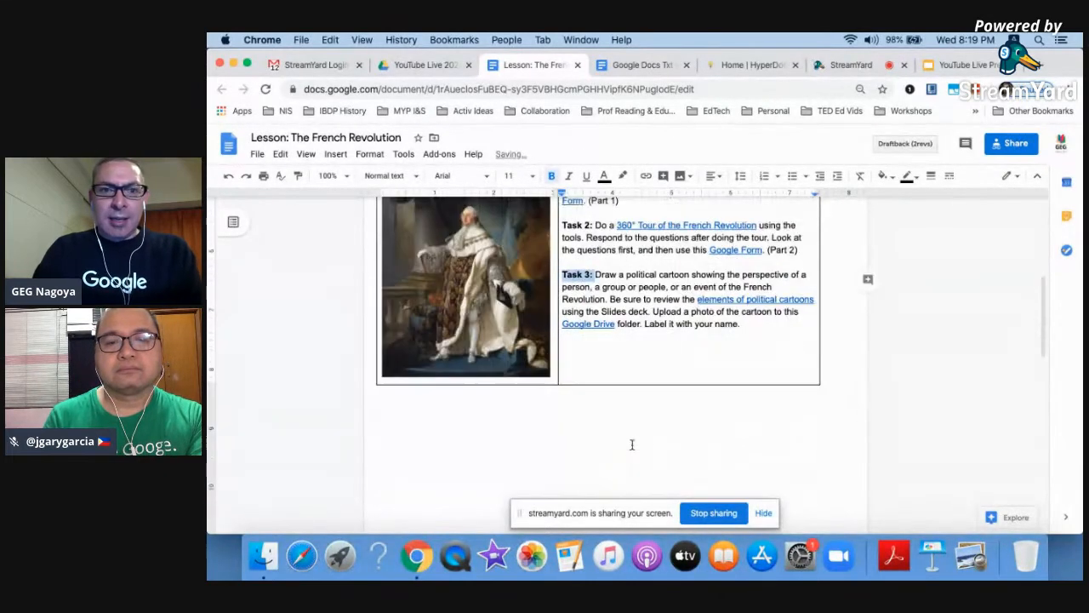
click(597, 397)
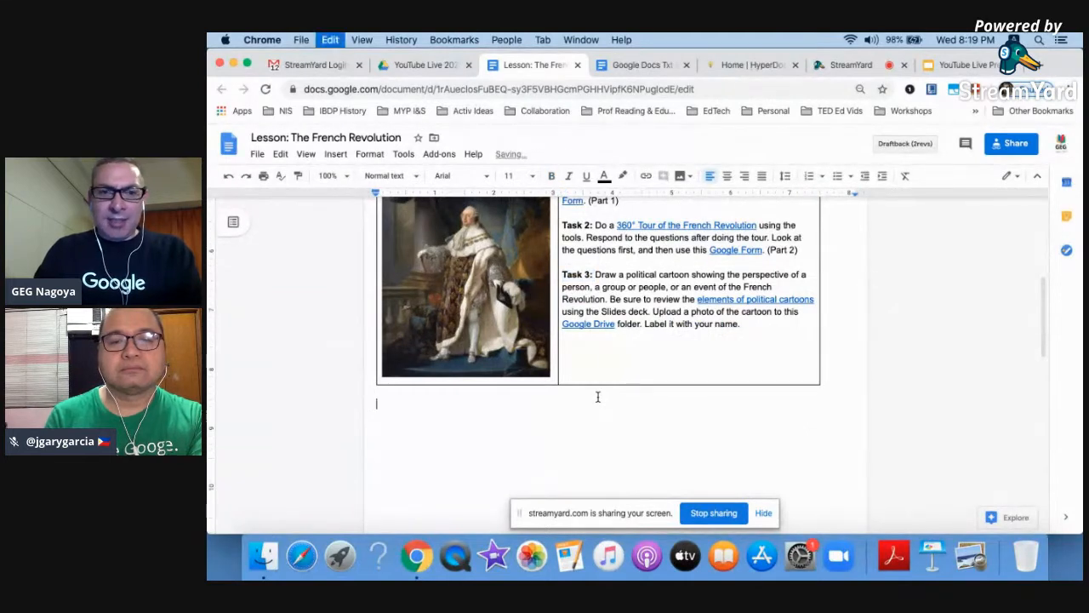
scroll(597, 396, down, 3)
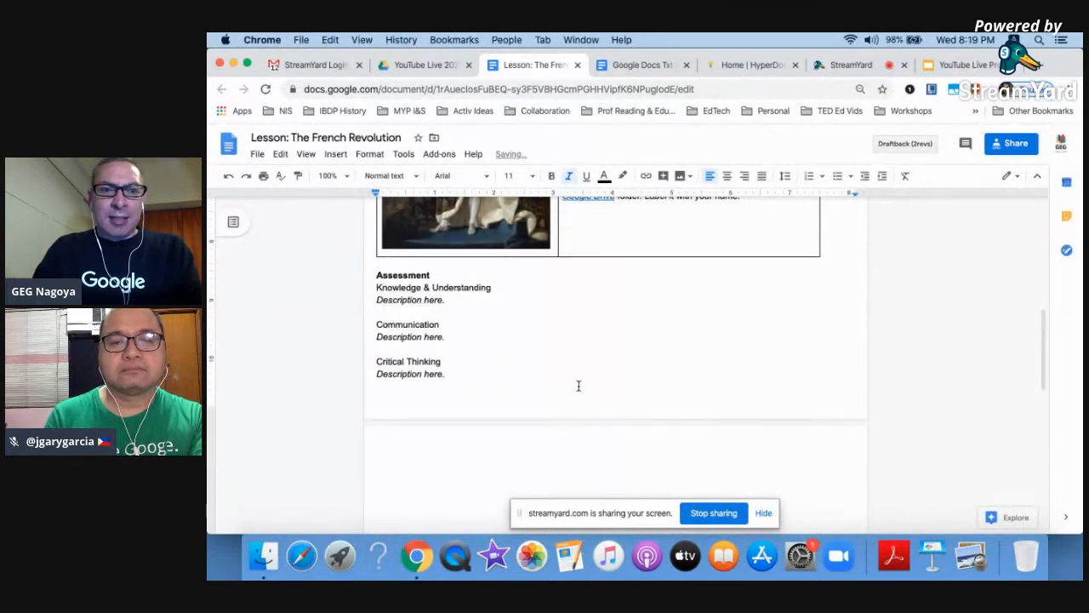
scroll(458, 338, up, 1)
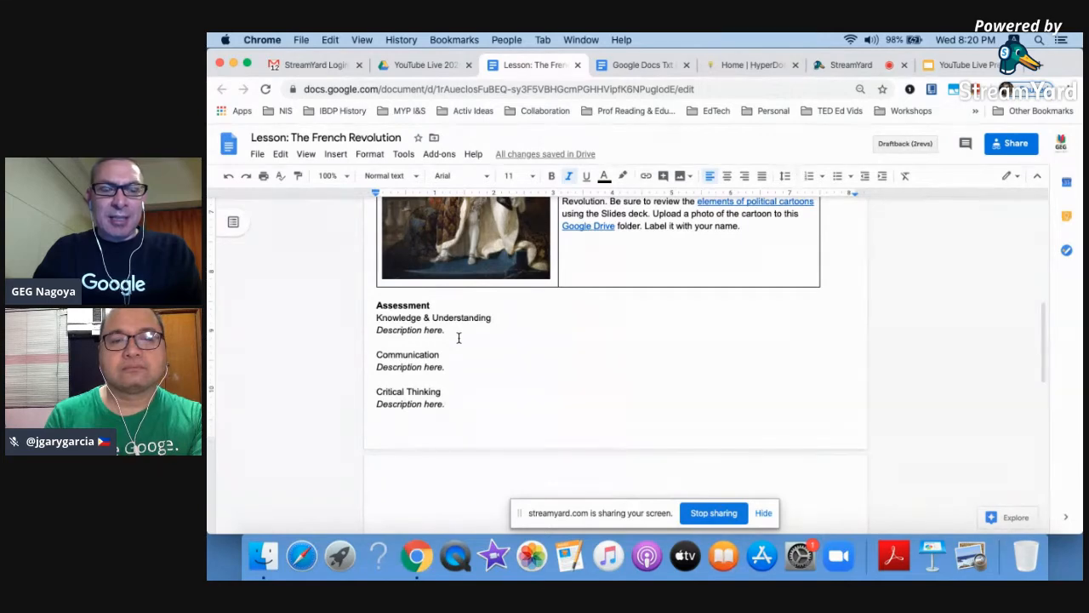
- Set the font size of "The French Revolution" heading and its two-column introduction to 10
scroll(458, 338, up, 8)
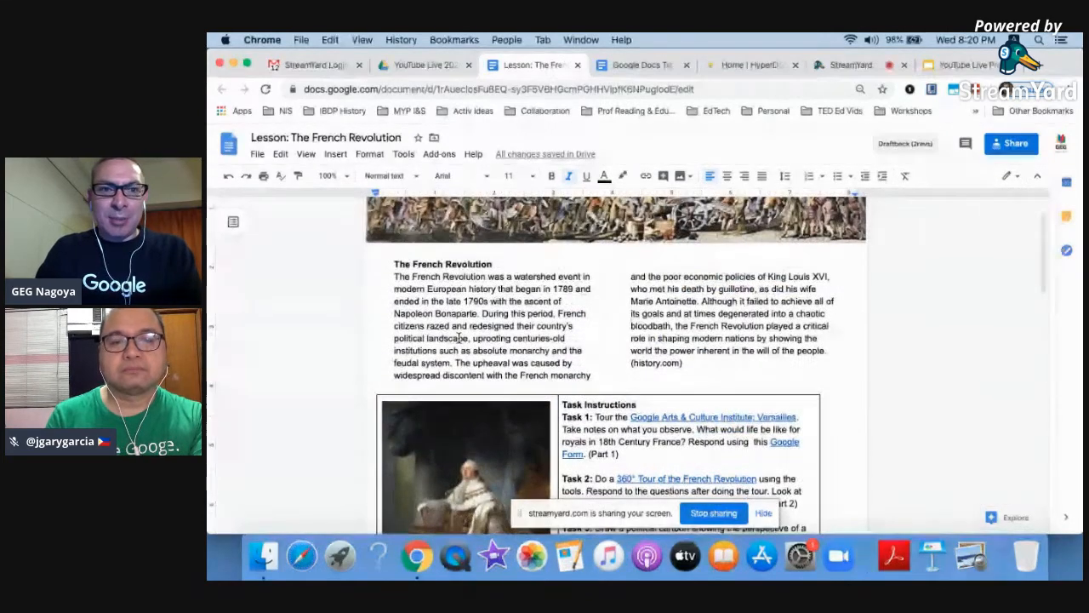
click(396, 264)
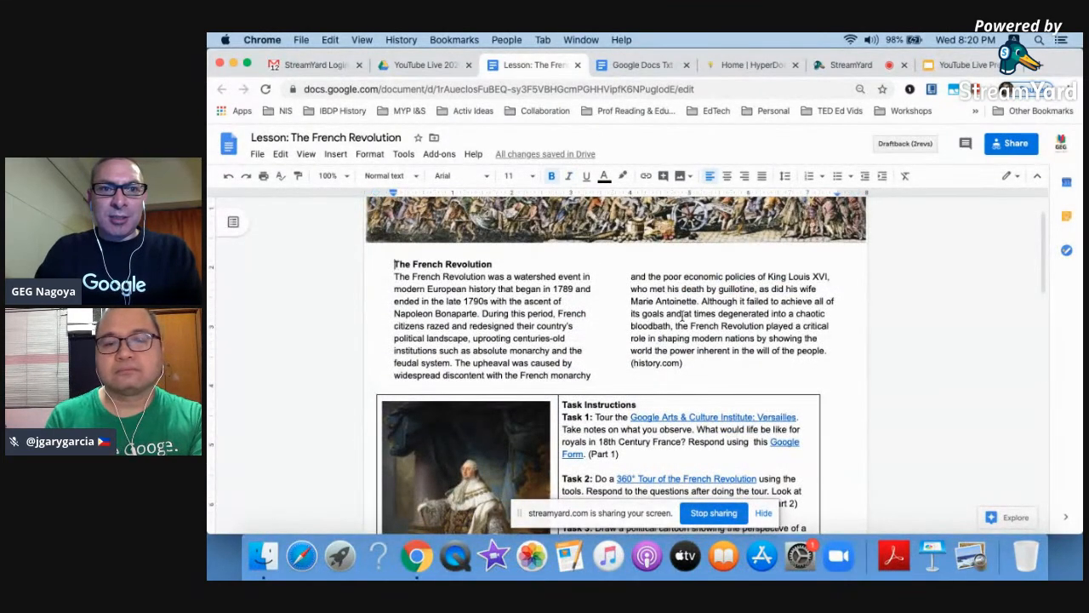
shift+click(802, 371)
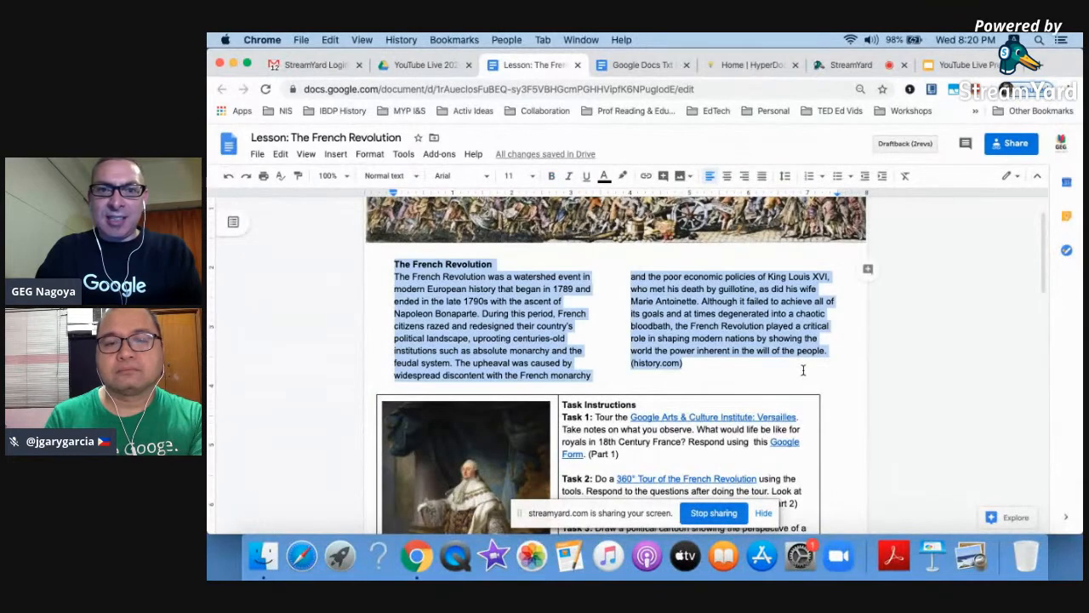
click(510, 175)
click(513, 238)
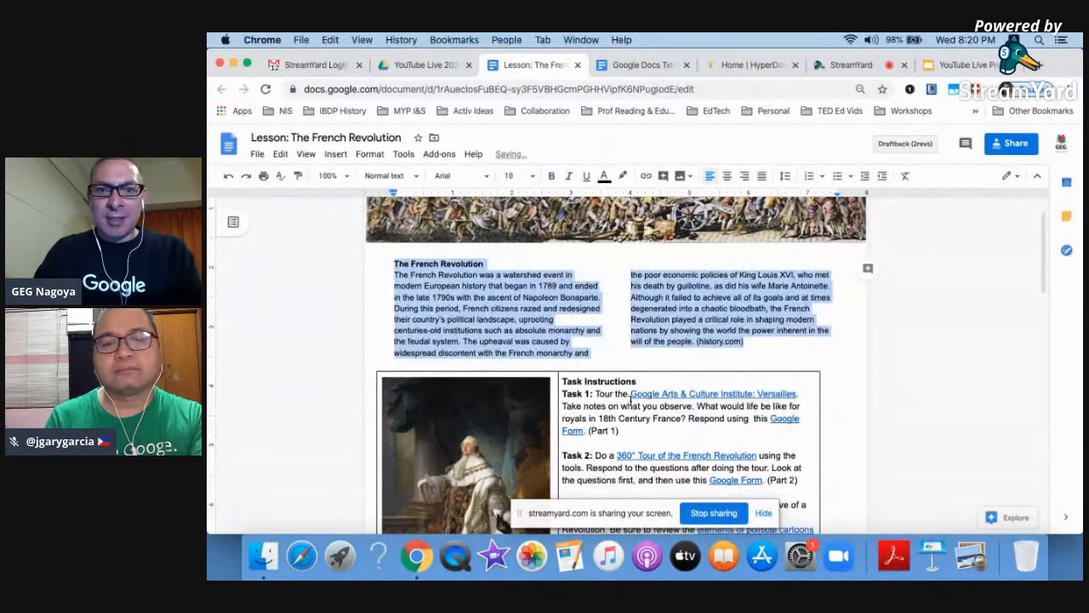
- Set the font size of the "Task Instructions" heading and all three tasks in the table to 10
scroll(564, 270, down, 3)
click(563, 269)
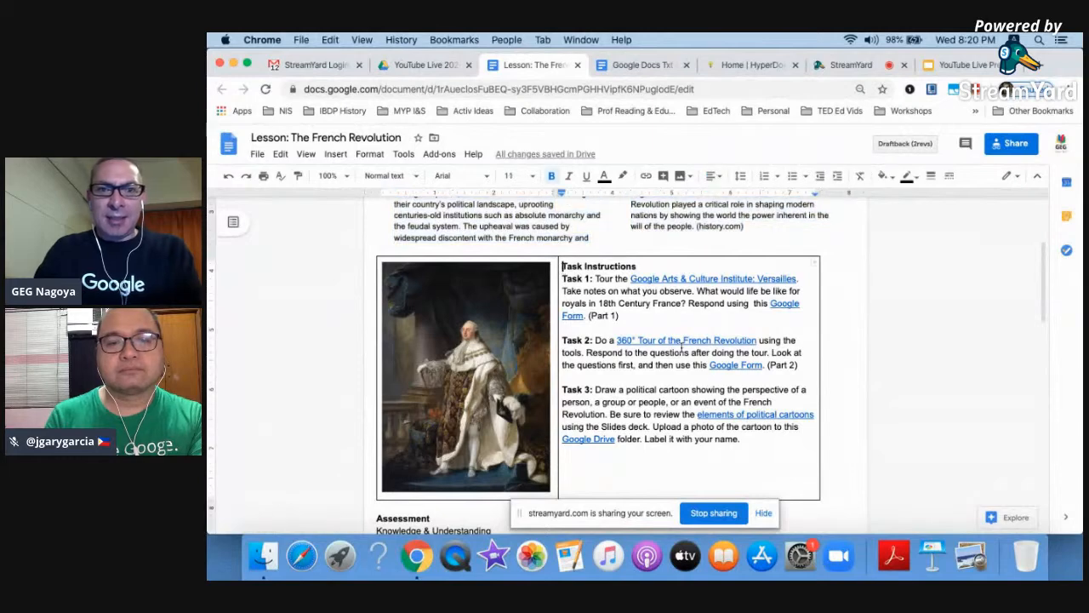
shift+click(753, 437)
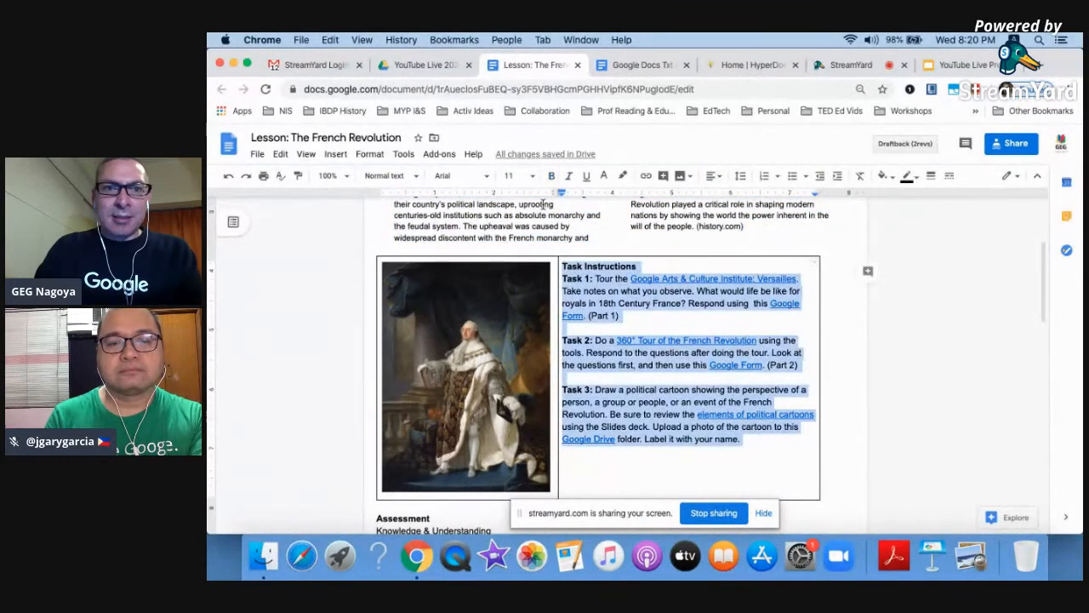
click(510, 175)
click(513, 238)
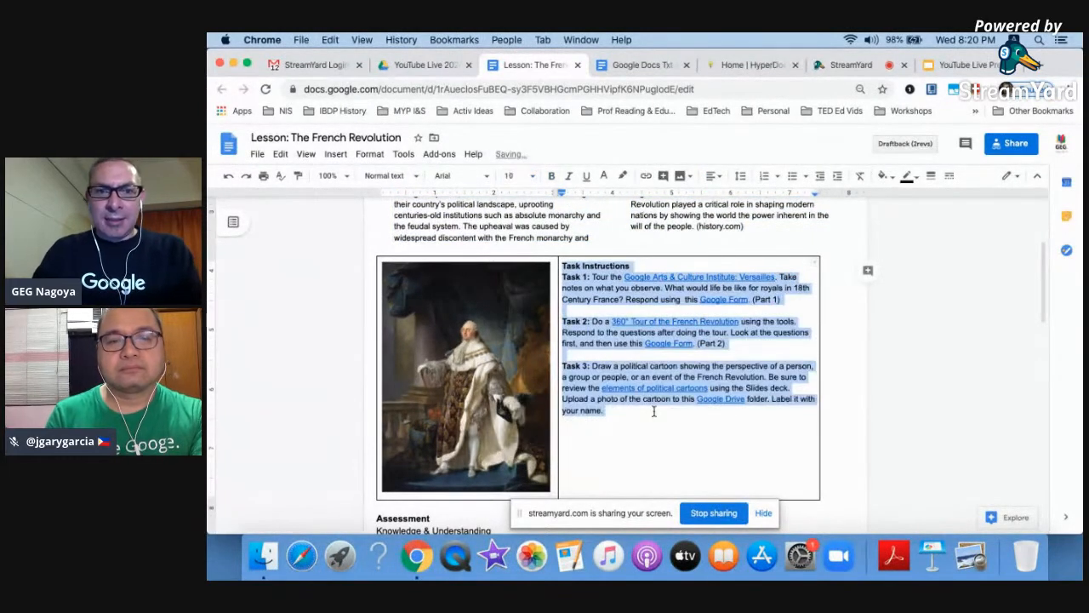
- Move the Assessment section from below the table into its right cell, beneath Task 3
scroll(653, 412, down, 5)
click(367, 347)
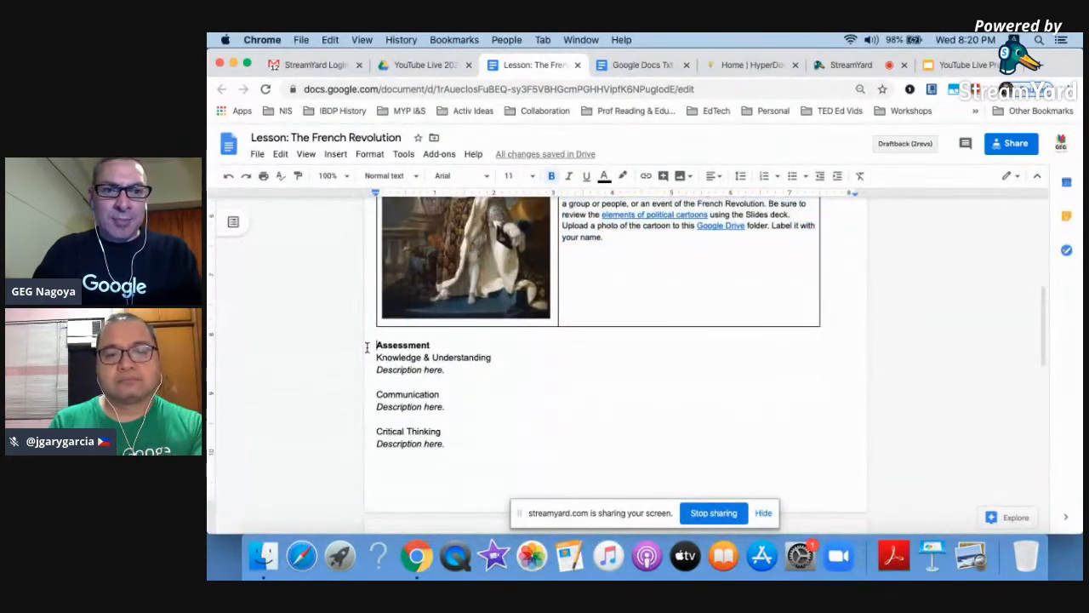
shift+click(446, 443)
key(super+c)
key(BackSpace)
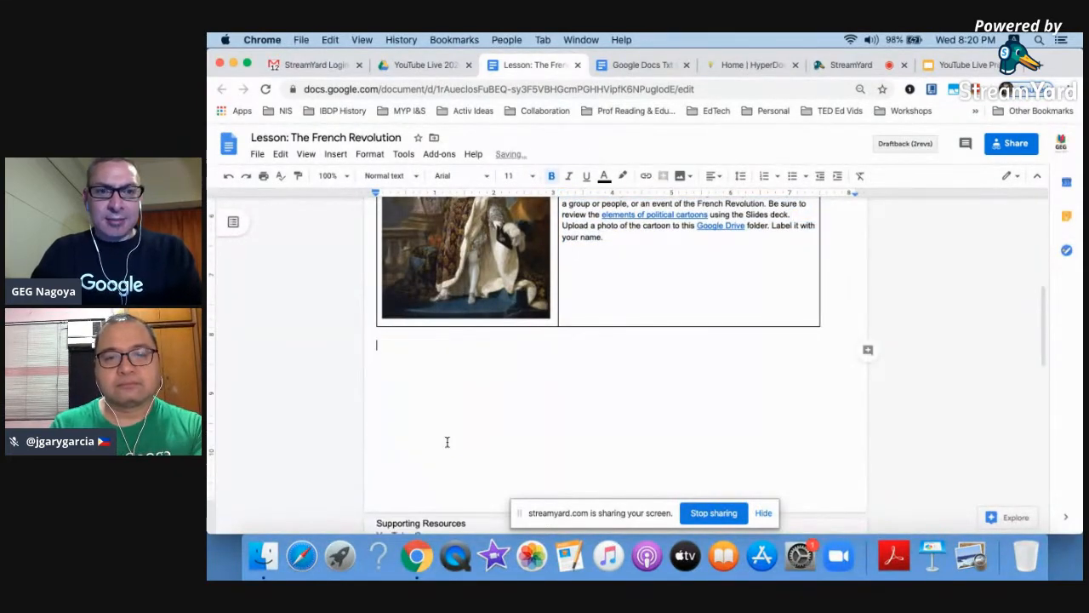
click(643, 252)
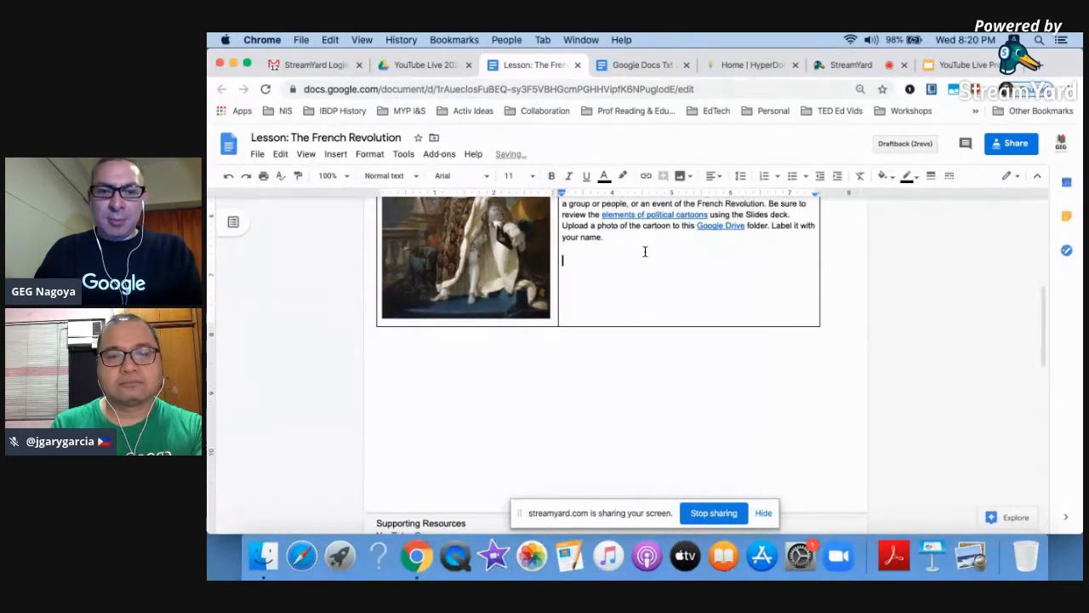
key(super+v)
- Set the pasted Assessment section's font size to 10 and remove the blank line at the end of the cell
click(579, 247)
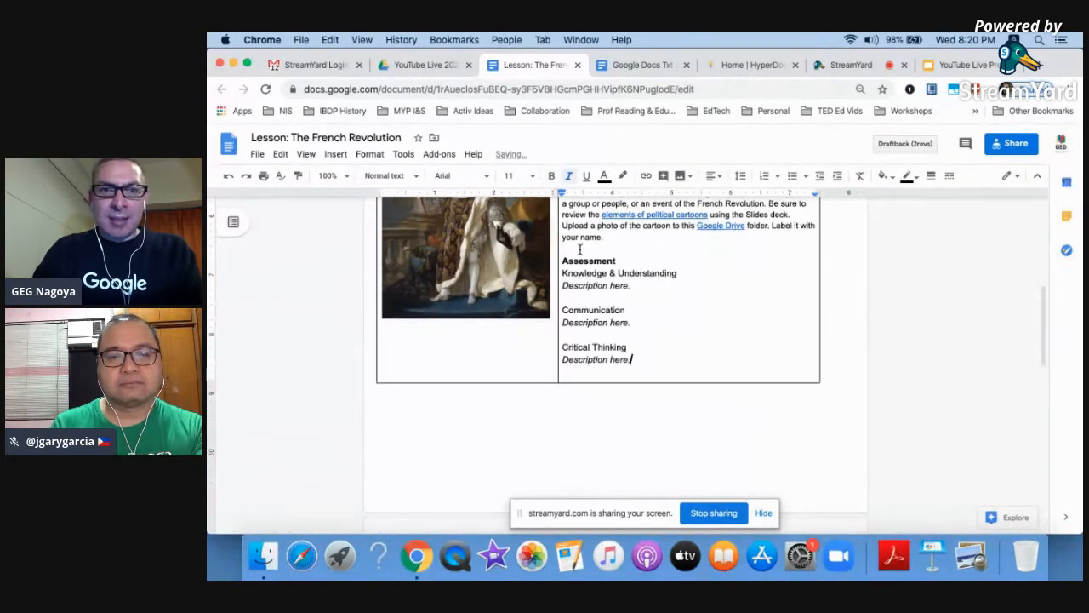
shift+click(663, 356)
click(519, 175)
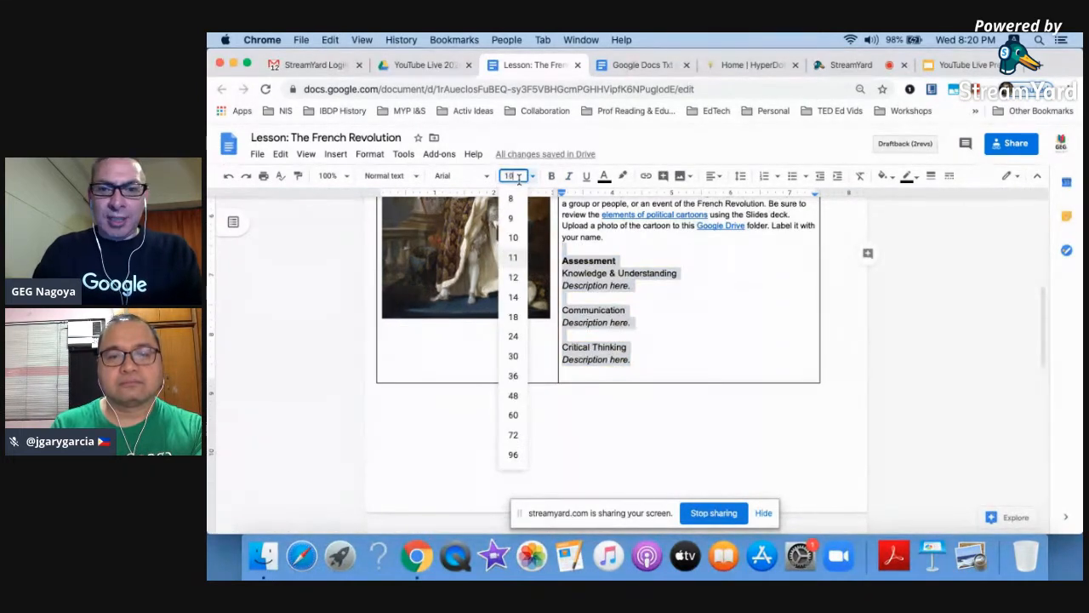
text(10)
key(Return)
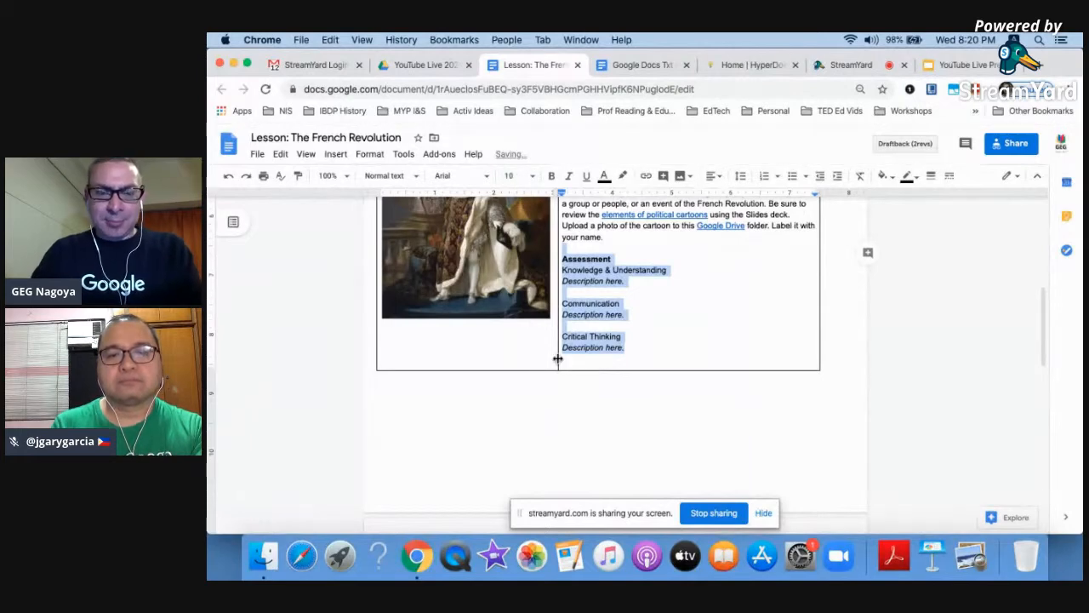
click(640, 324)
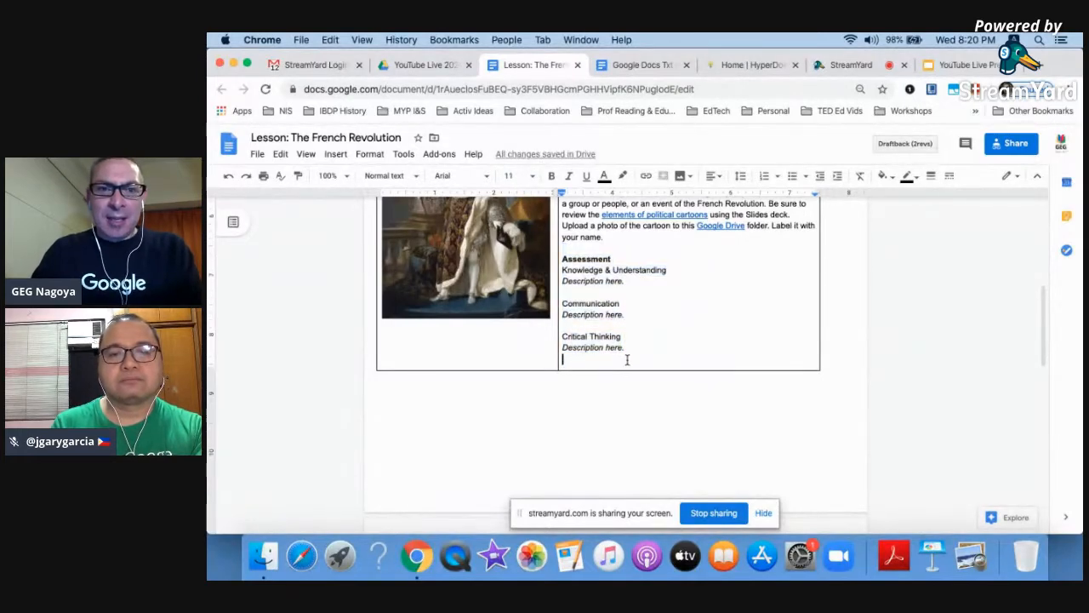
key(BackSpace)
scroll(627, 360, up, 5)
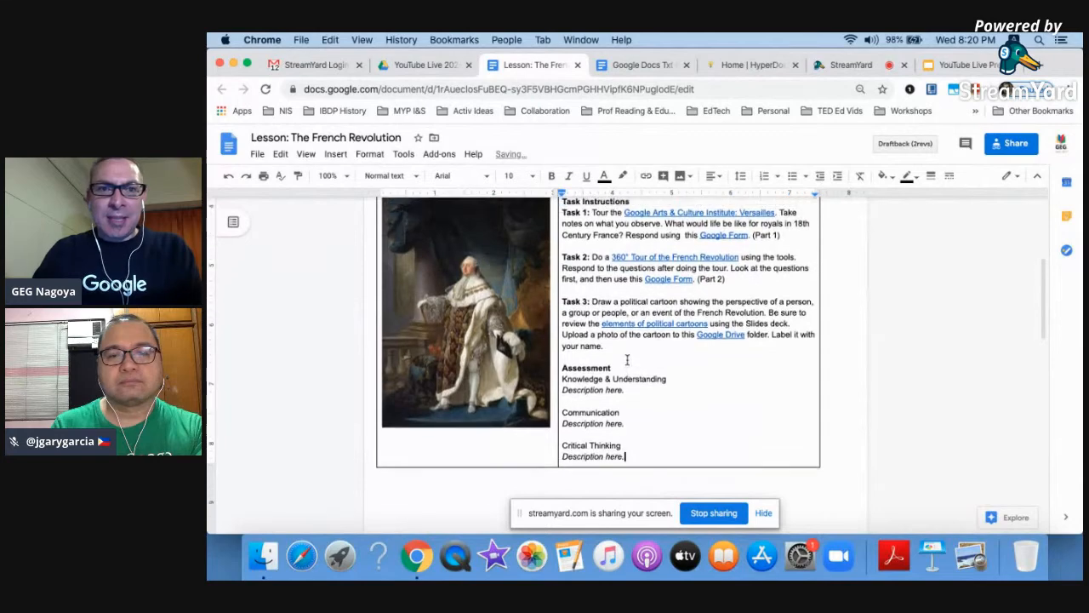
- Insert a blank line above the king's portrait in the table's left cell
click(515, 352)
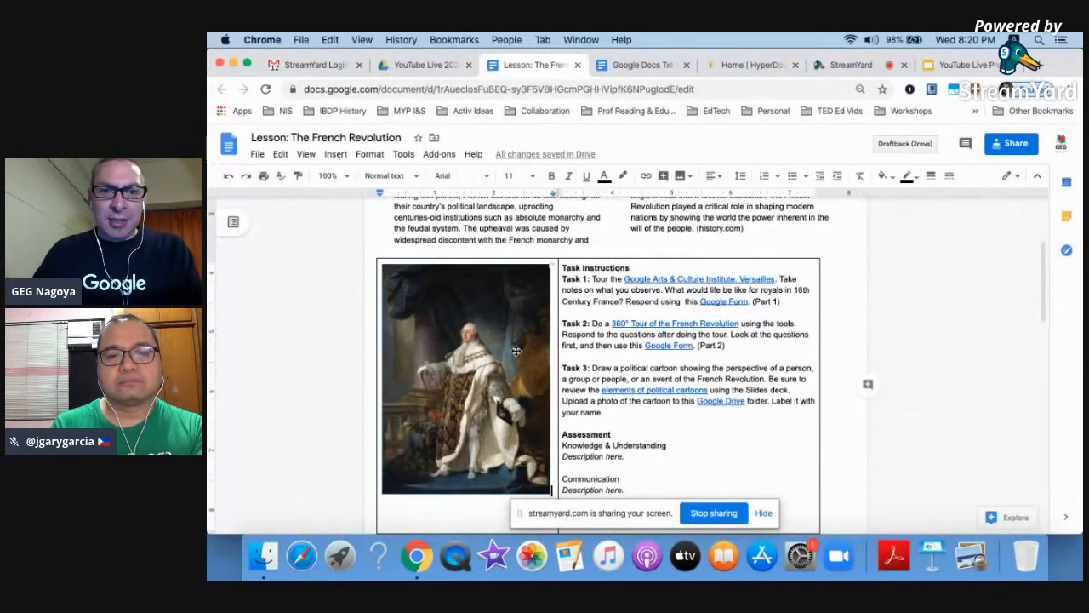
key(Return)
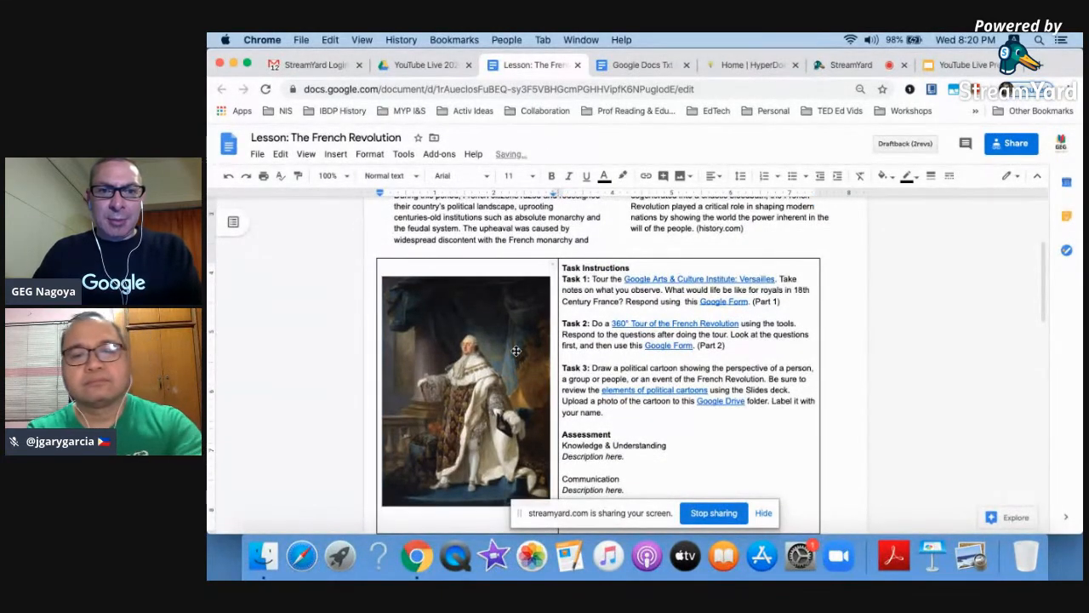
scroll(516, 351, down, 3)
- Set the border width of the table's right cell, containing the tasks and assessment, to 0pt
click(657, 294)
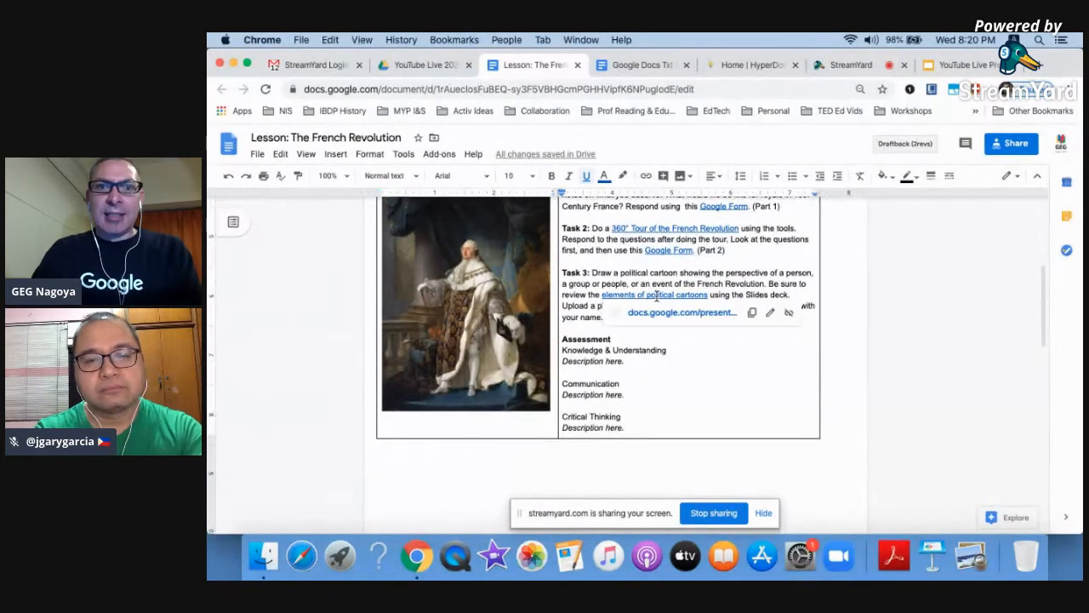
scroll(867, 276, up, 1)
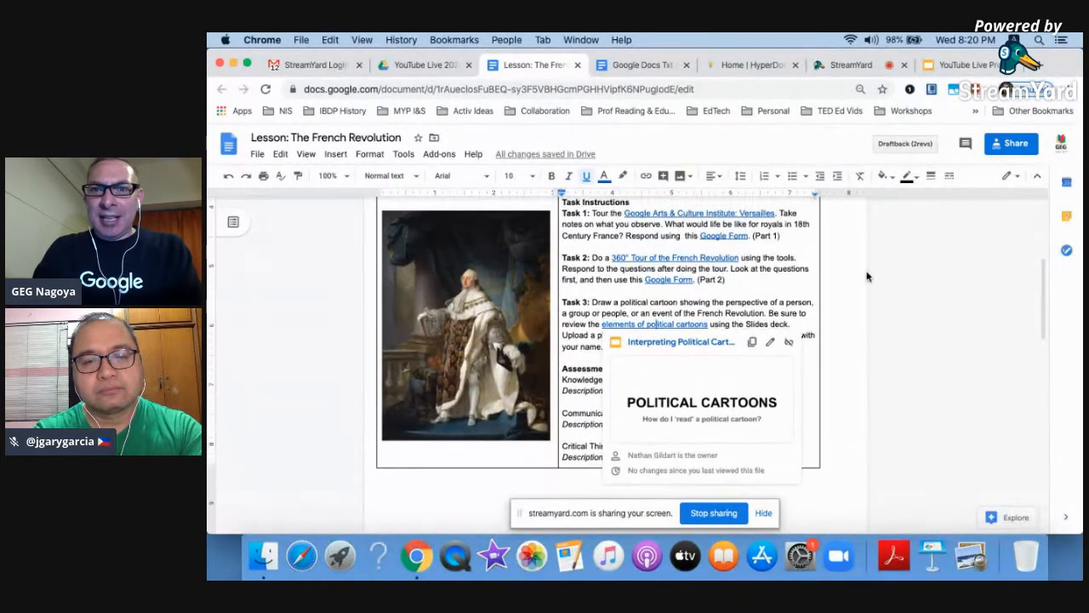
click(821, 255)
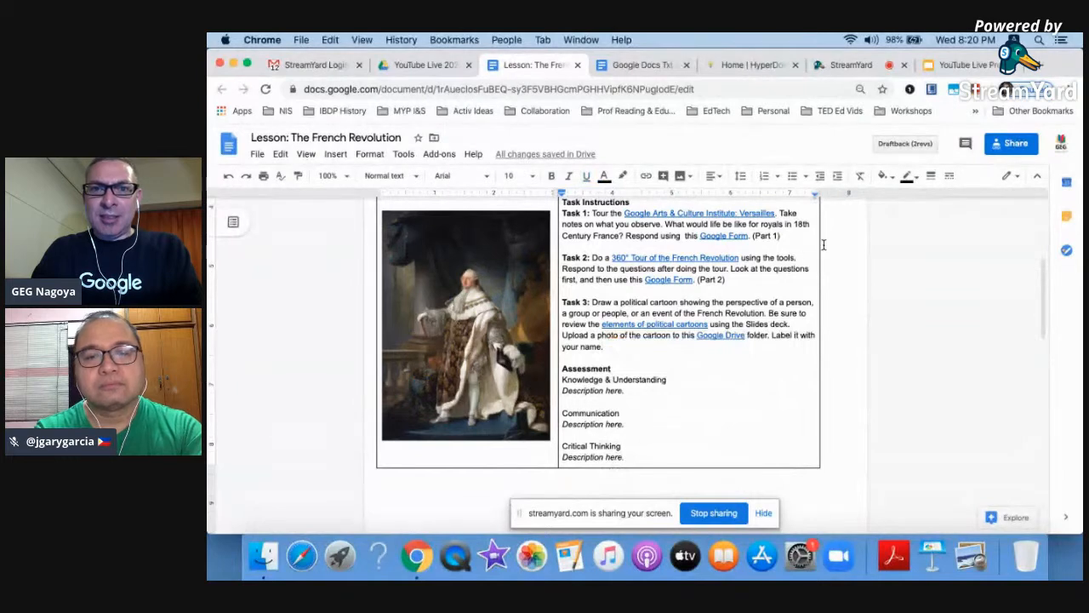
drag(818, 246, 818, 246)
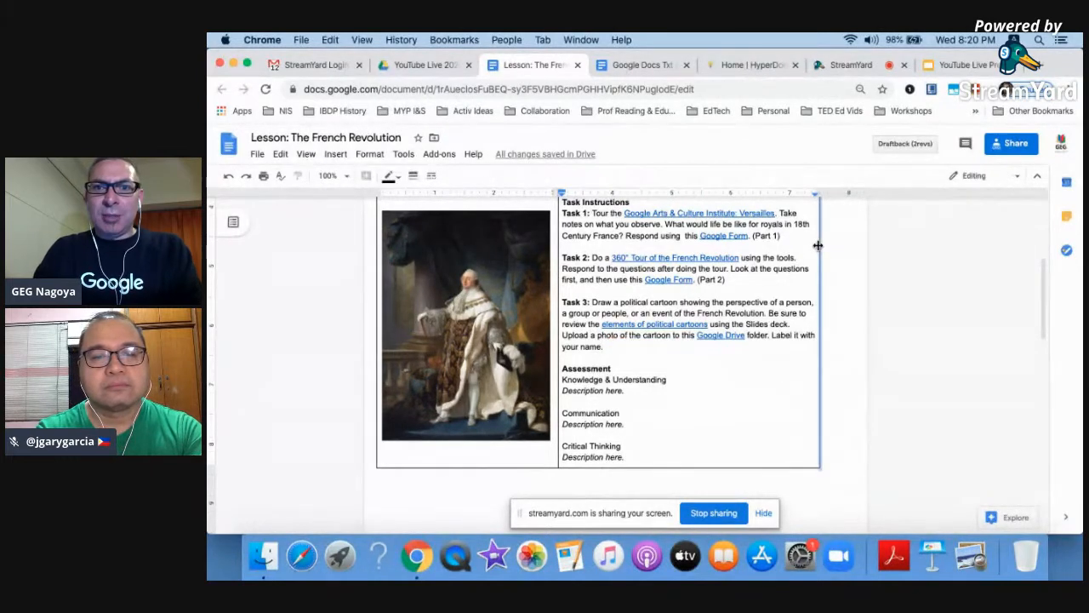
click(802, 254)
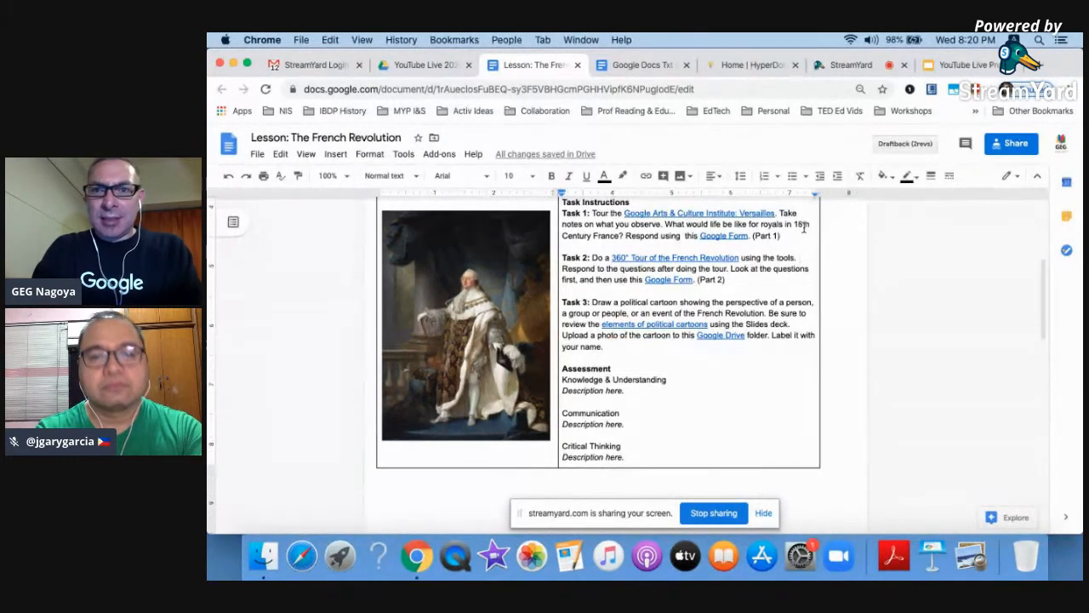
click(931, 177)
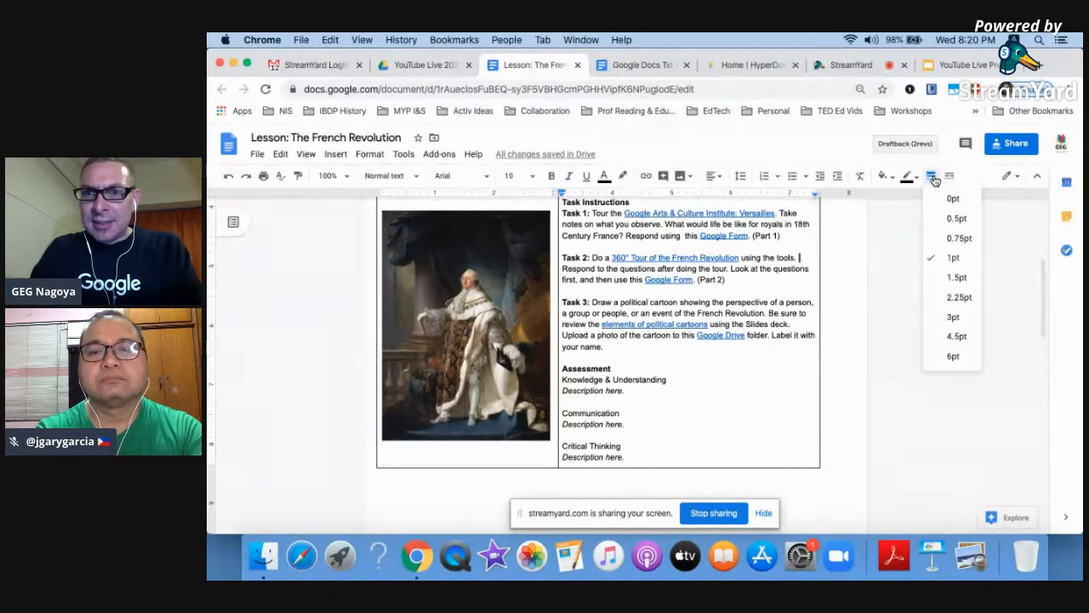
click(953, 200)
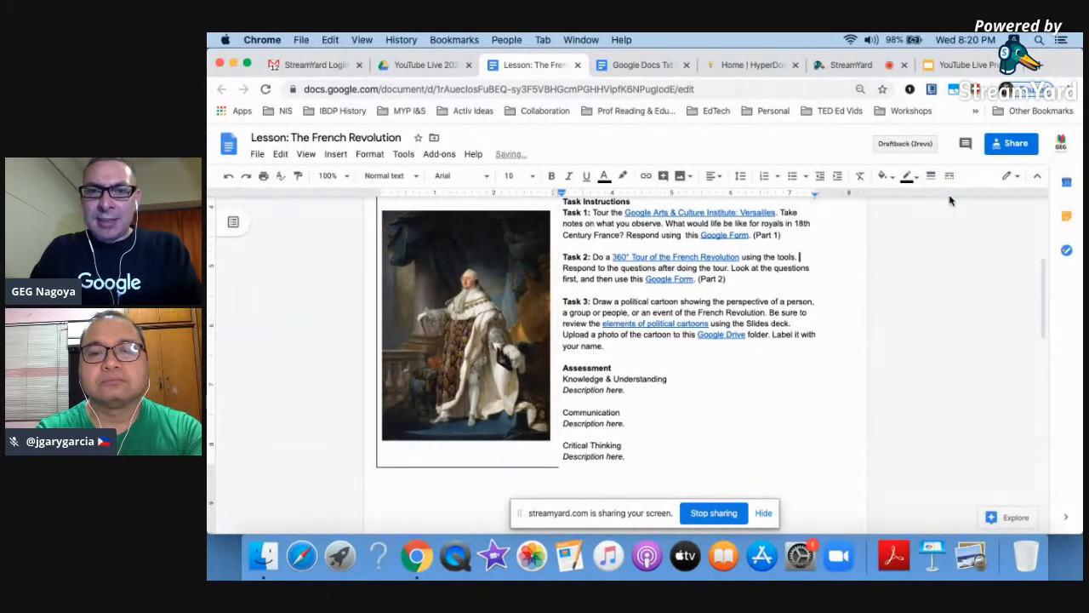
- Set the border width of the table's left cell, containing the king's portrait, to 0pt
click(519, 432)
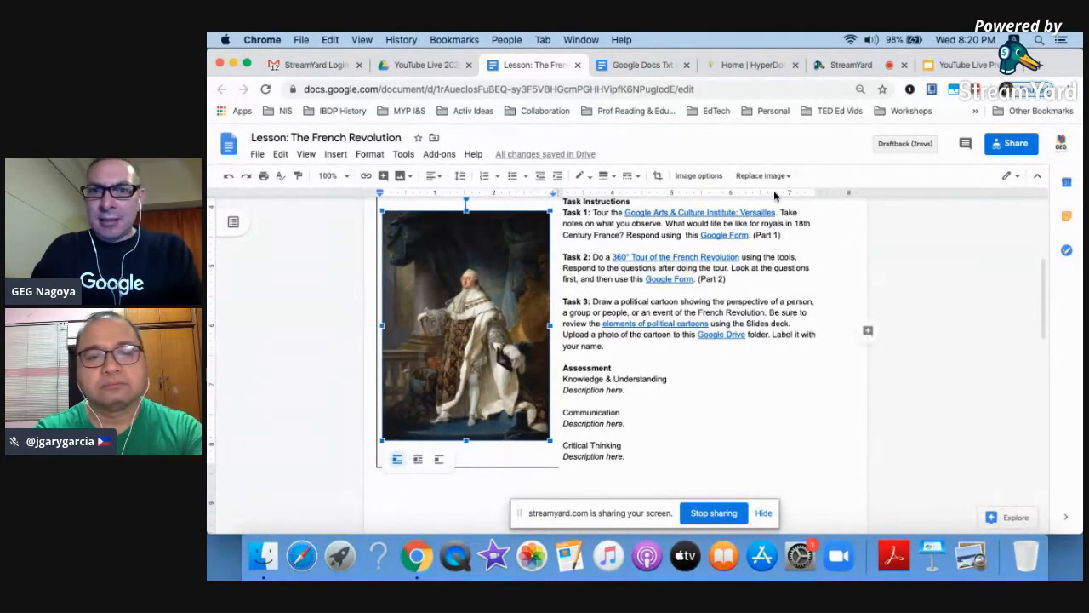
click(414, 201)
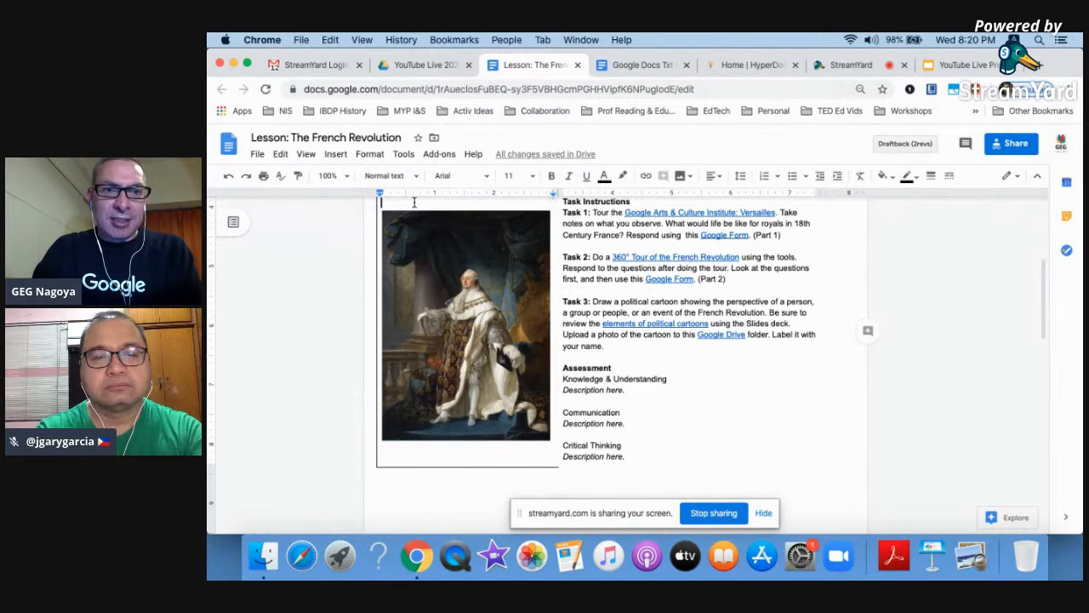
click(932, 176)
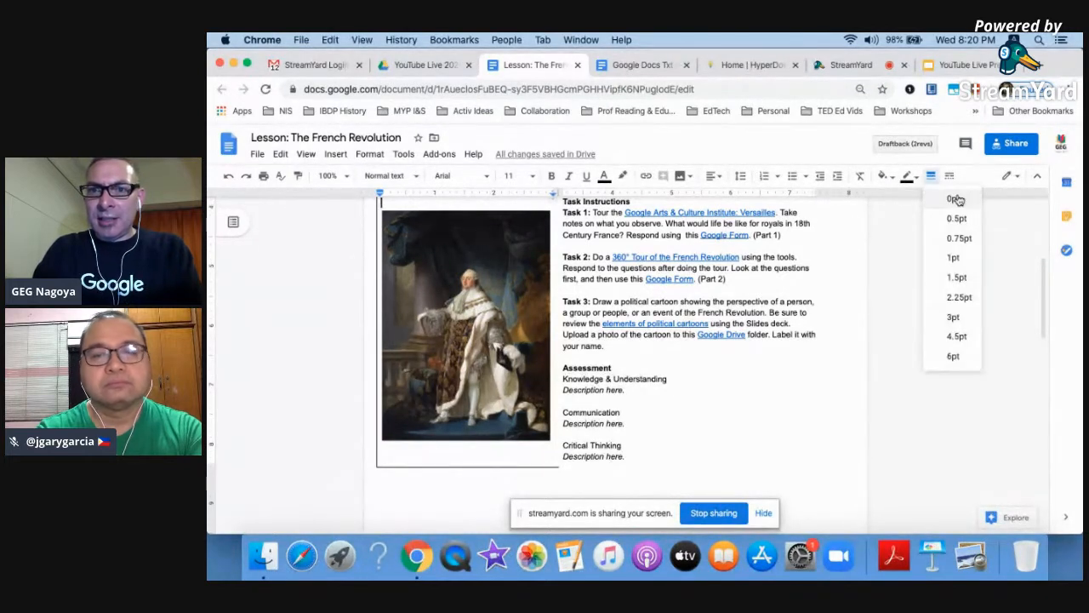
click(958, 198)
- Remove the blank line above the king's portrait so the picture starts at the top of its cell
click(887, 307)
scroll(887, 307, up, 3)
scroll(887, 307, down, 2)
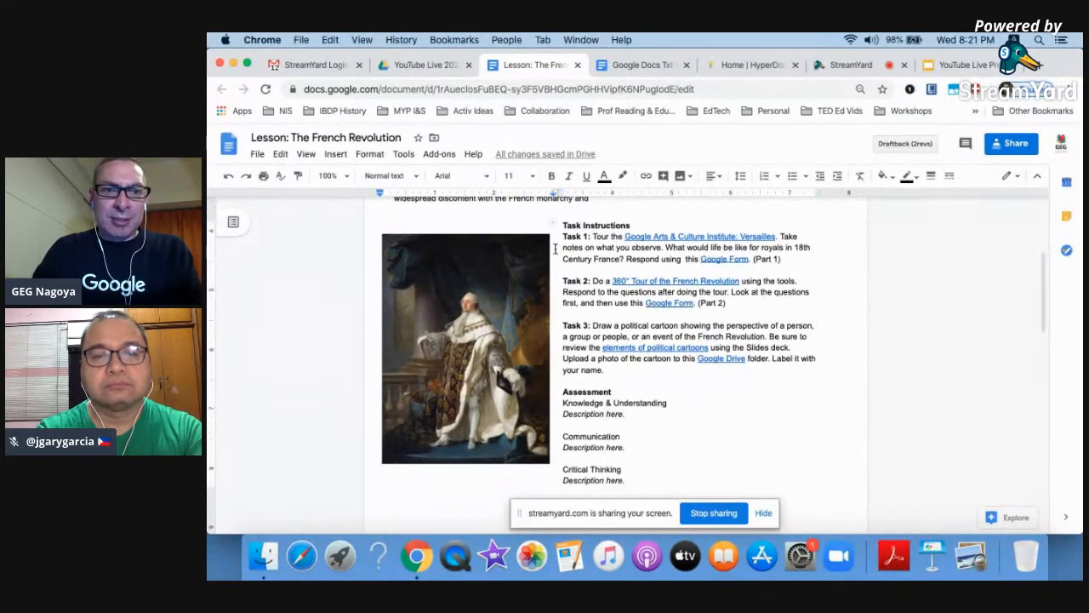
key(BackSpace)
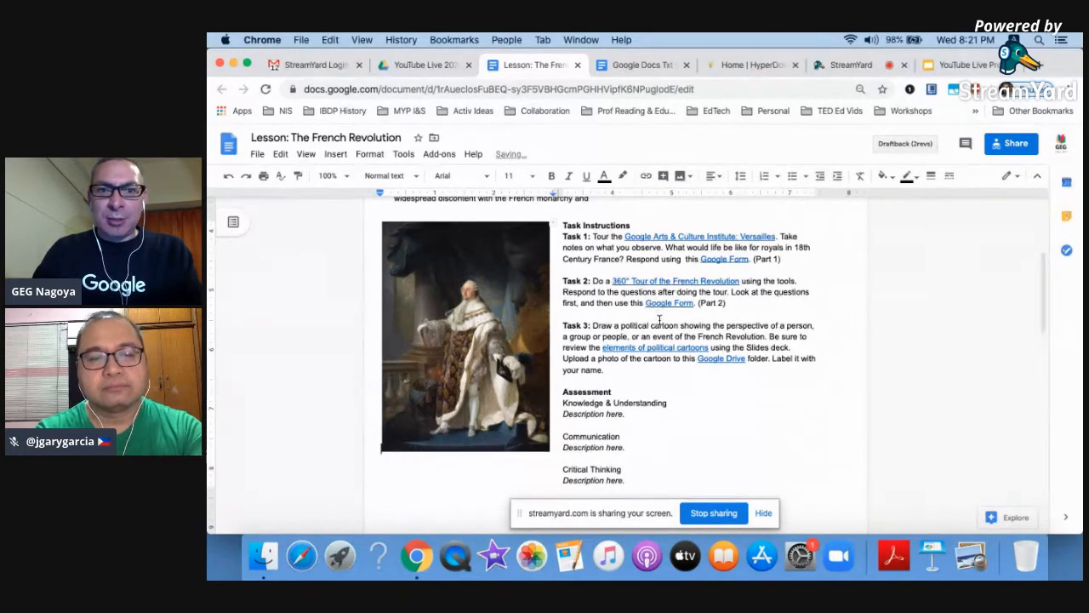
- Delete the Critical Thinking entry from the Assessment section, leaving "Description here." as the last line under Communication
scroll(656, 317, down, 3)
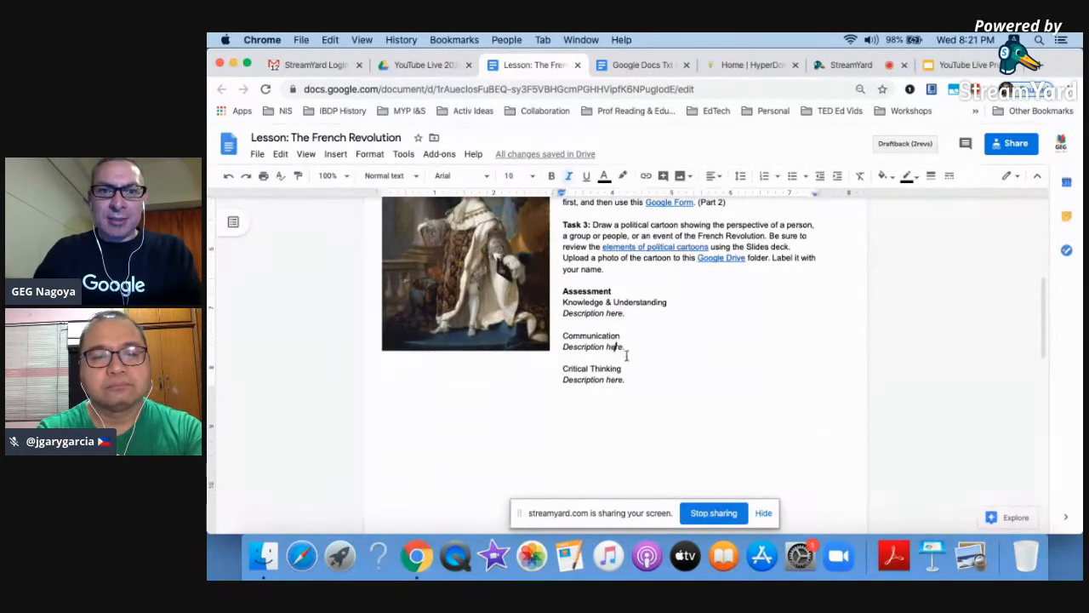
drag(615, 350, 646, 380)
key(BackSpace)
text(e)
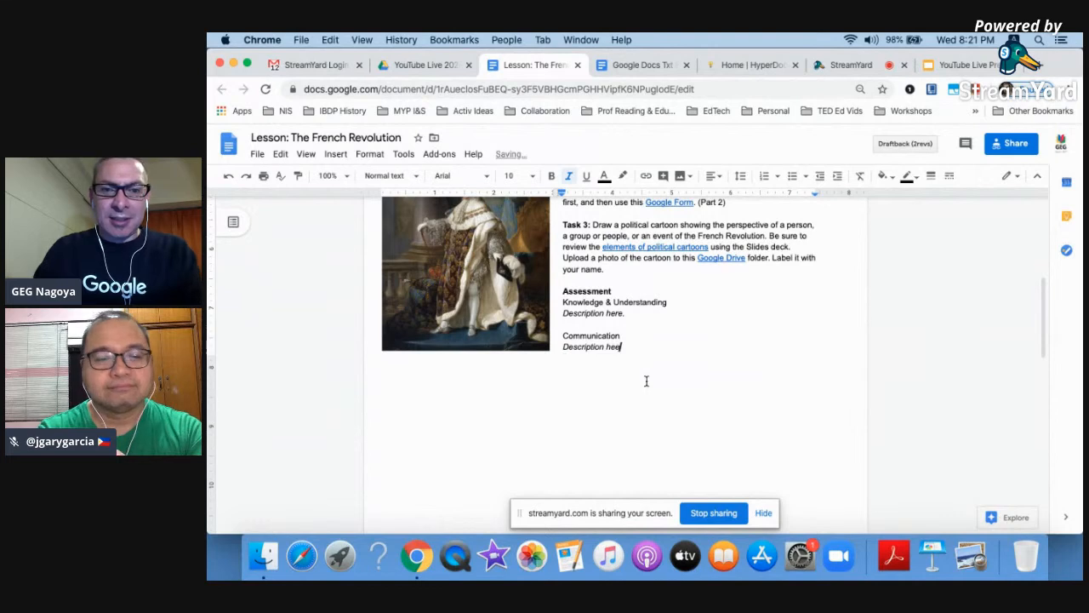
text(.re.)
- Remove the empty lines above Supporting Resources to bring it and its links onto the first page, just below the table
scroll(660, 393, down, 5)
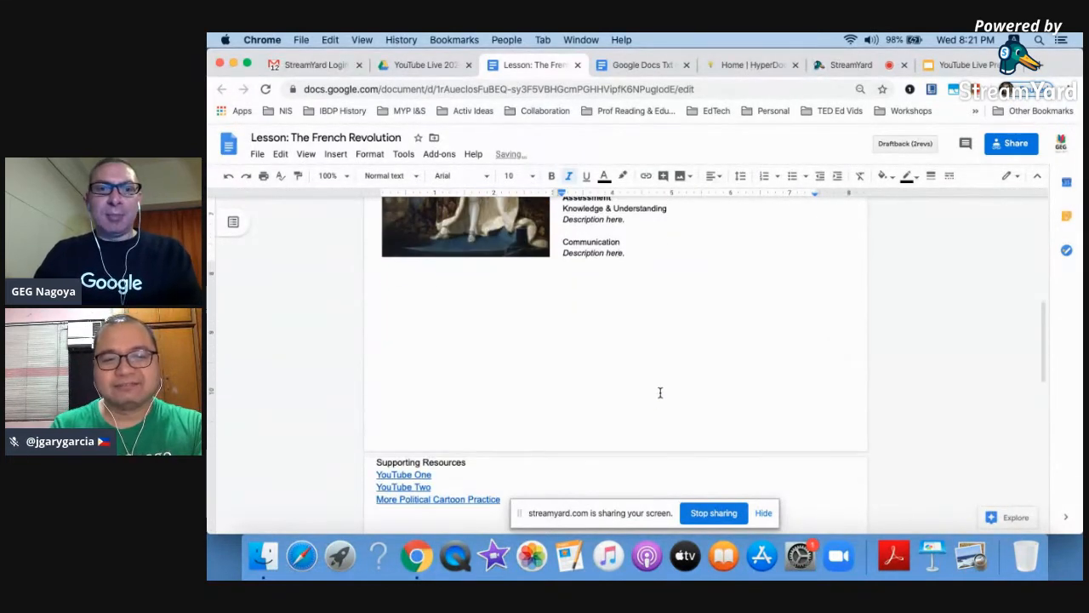
click(376, 375)
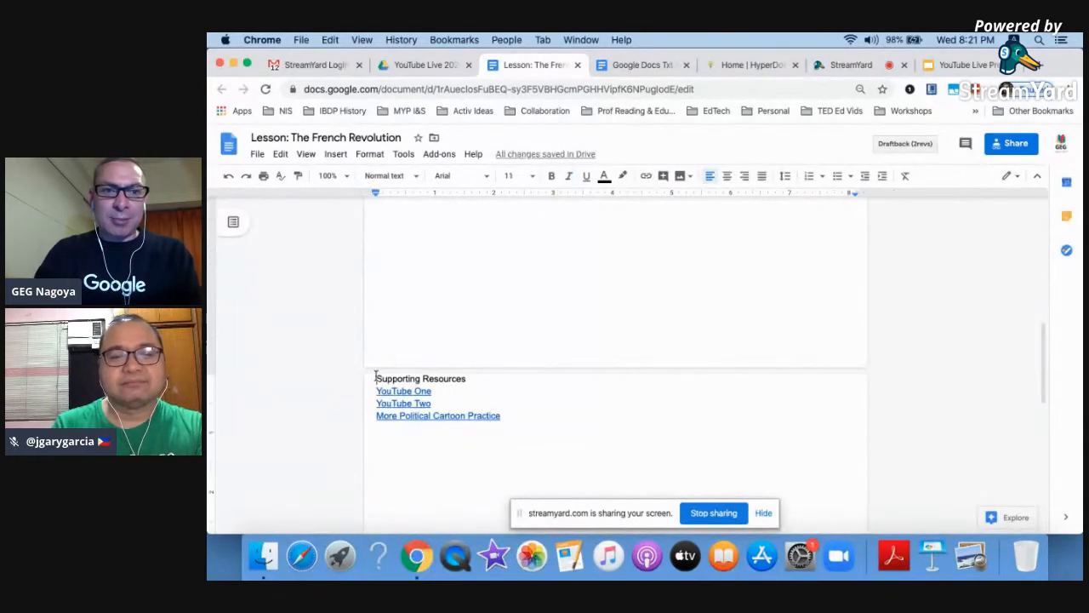
key(BackSpace)
key(BackSpace)
key(BackSpace)
key(BackSpace)
key(BackSpace)
key(BackSpace)
key(BackSpace)
key(BackSpace)
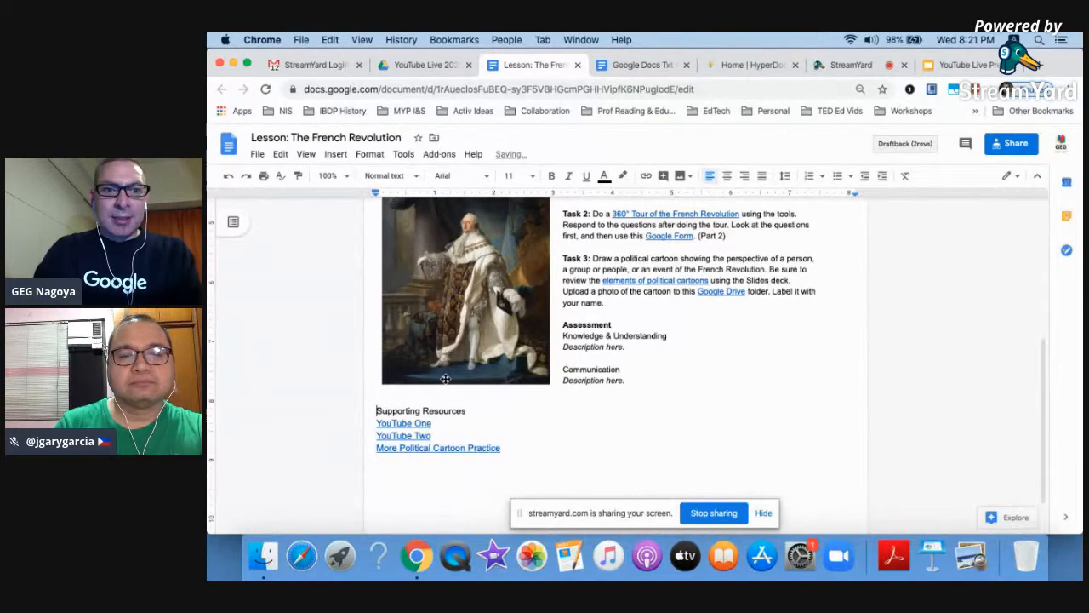
- Make the "Supporting Resources" heading below the table bold
shift+click(471, 410)
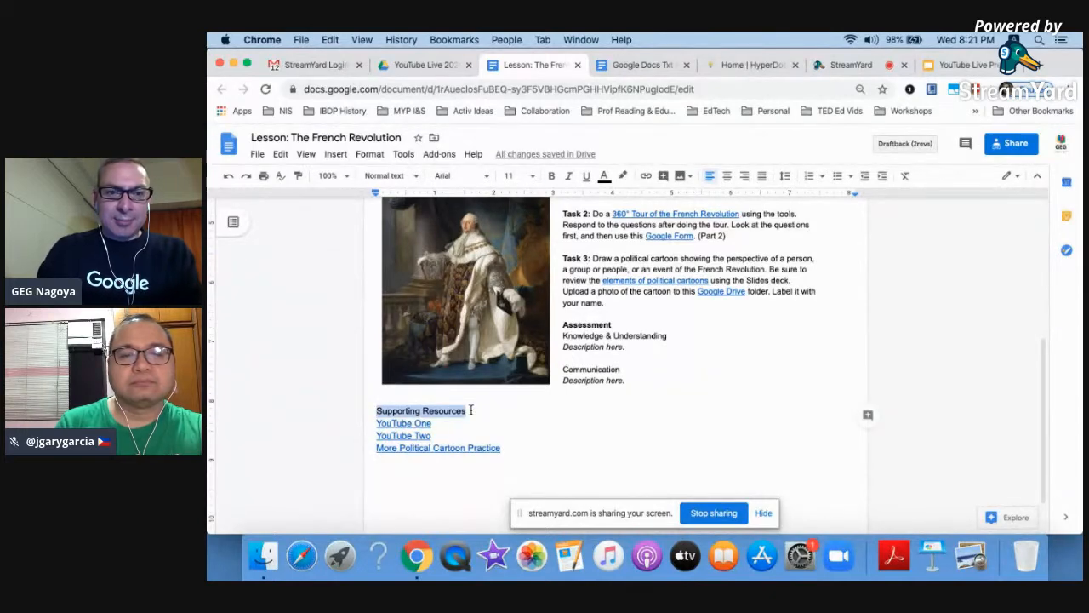
key(super+b)
click(582, 447)
scroll(582, 448, down, 1)
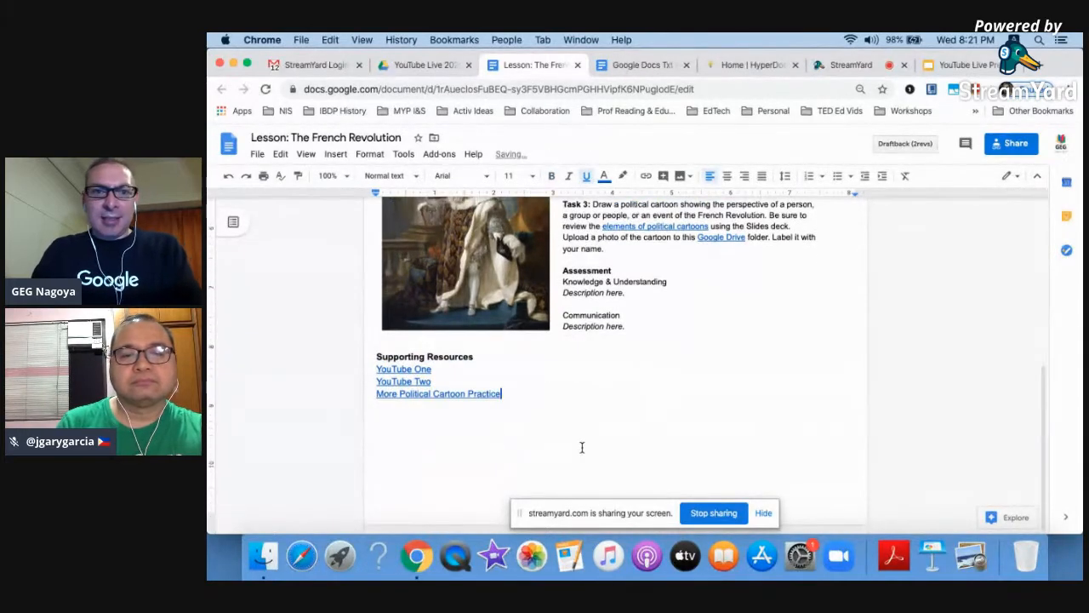
- Change the font of the "The French Revolution" heading above the two-column introduction to Impact
scroll(583, 446, up, 5)
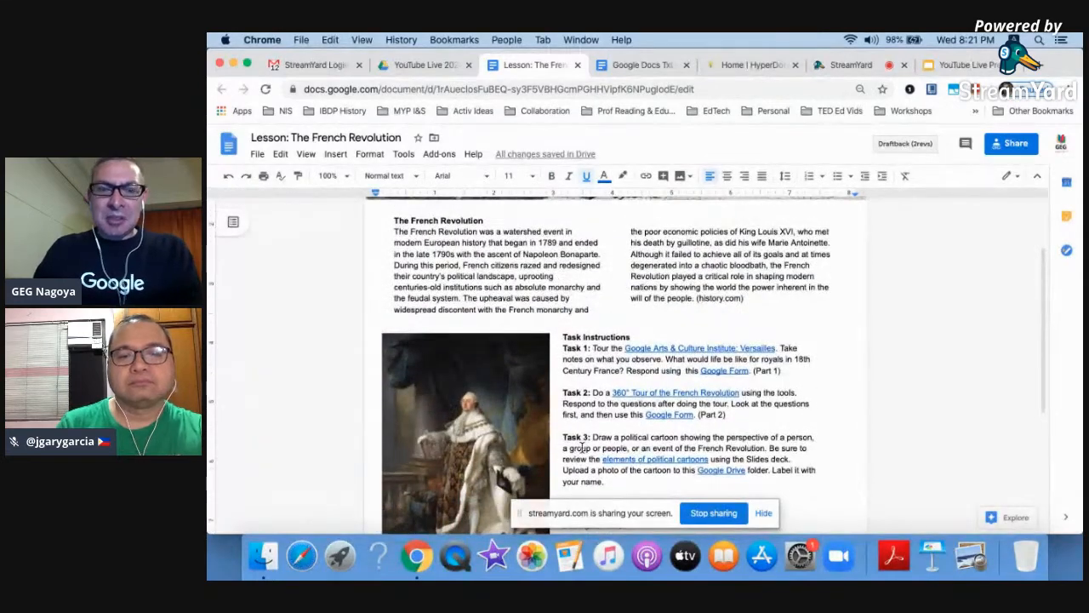
scroll(582, 447, up, 1)
click(486, 259)
shift+click(391, 261)
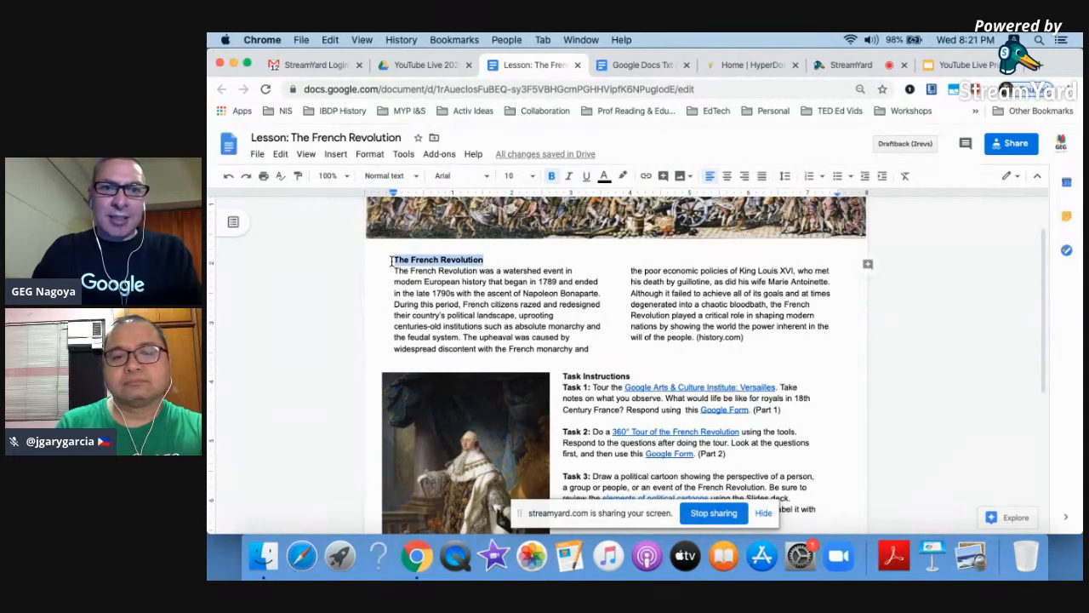
click(465, 177)
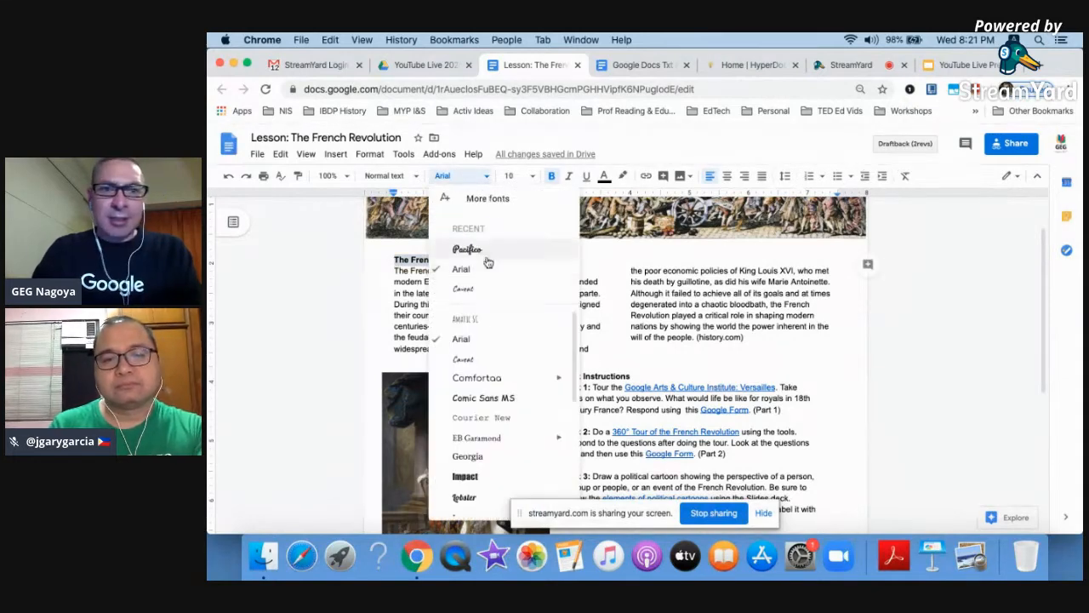
scroll(500, 399, down, 1)
scroll(501, 398, down, 5)
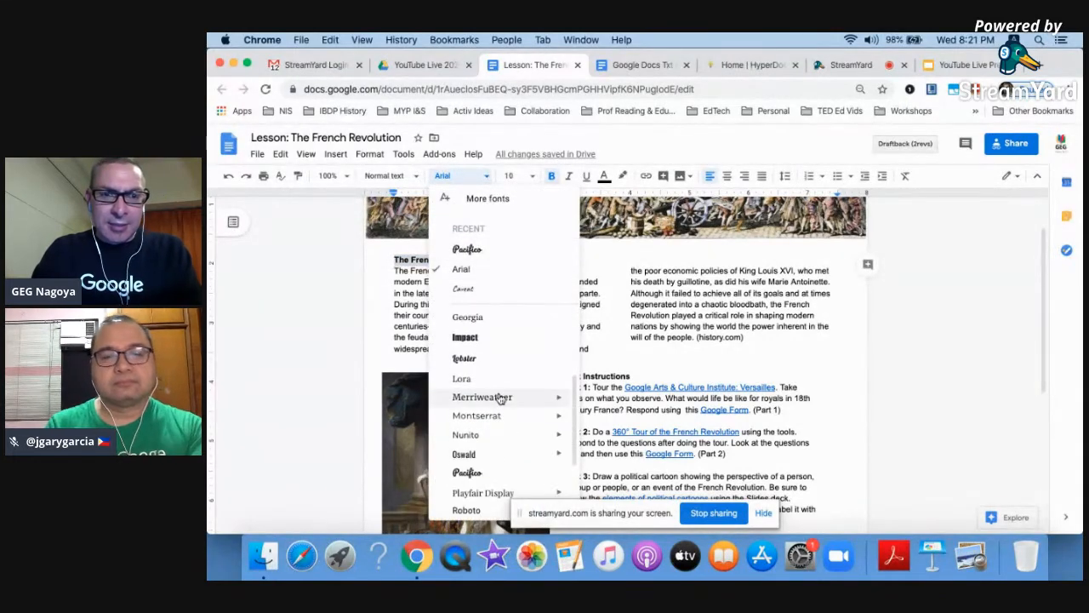
scroll(500, 398, up, 5)
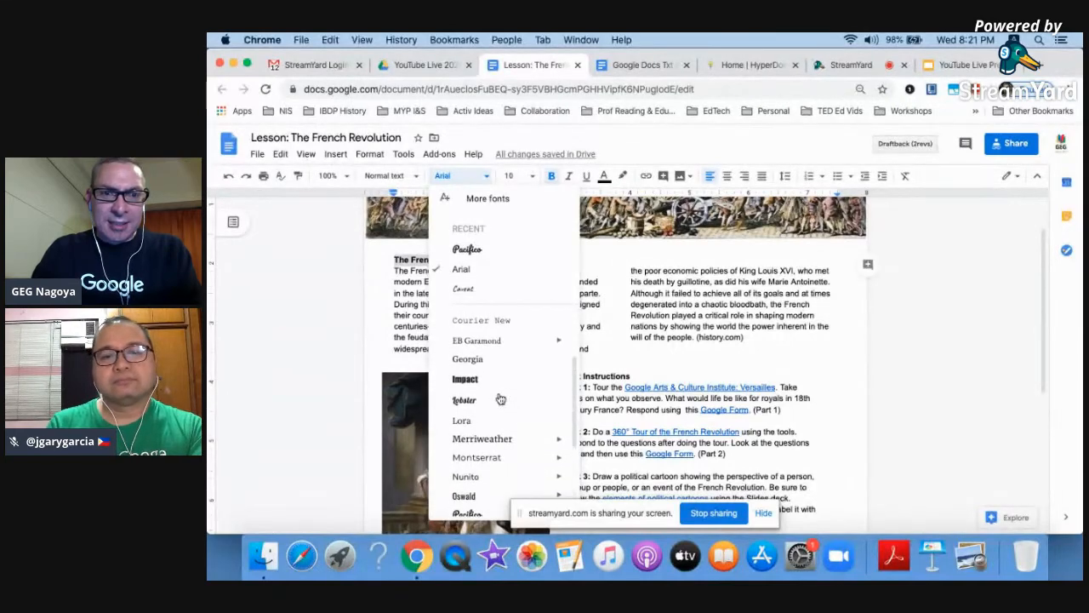
scroll(500, 398, down, 5)
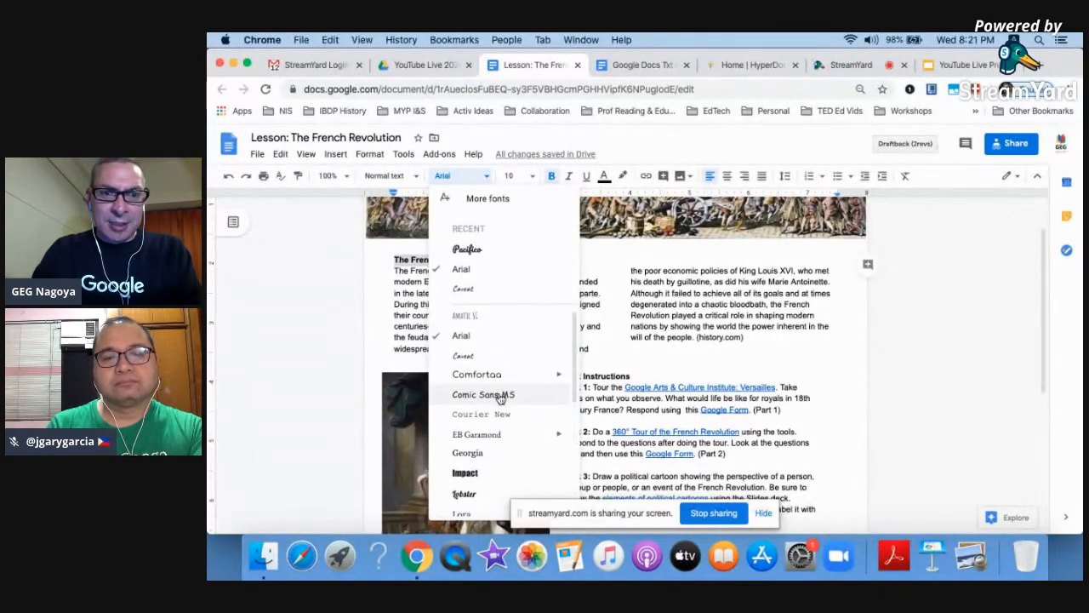
scroll(500, 397, up, 2)
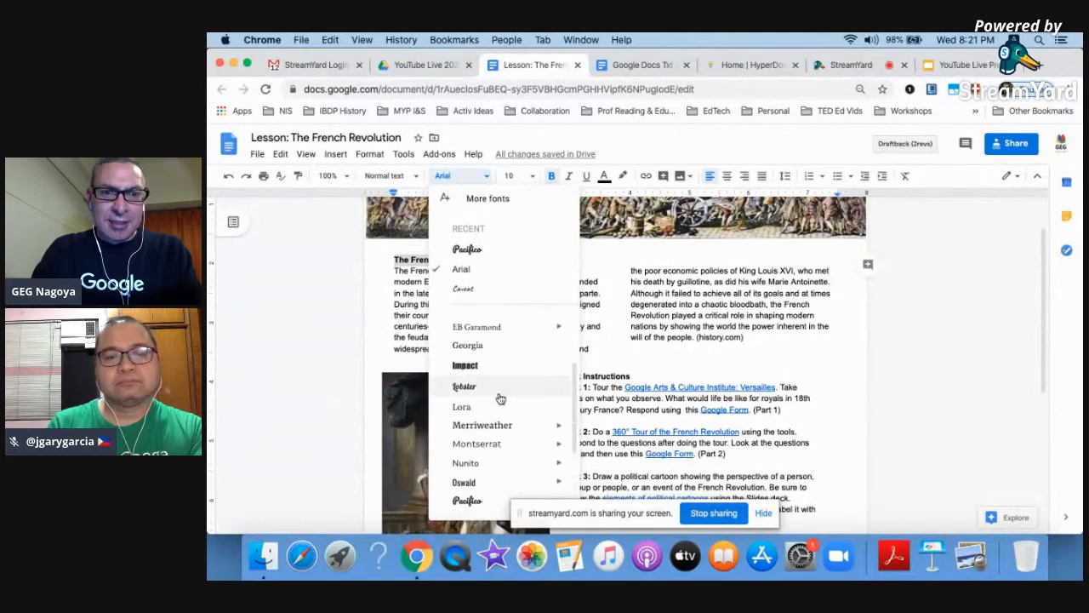
click(502, 365)
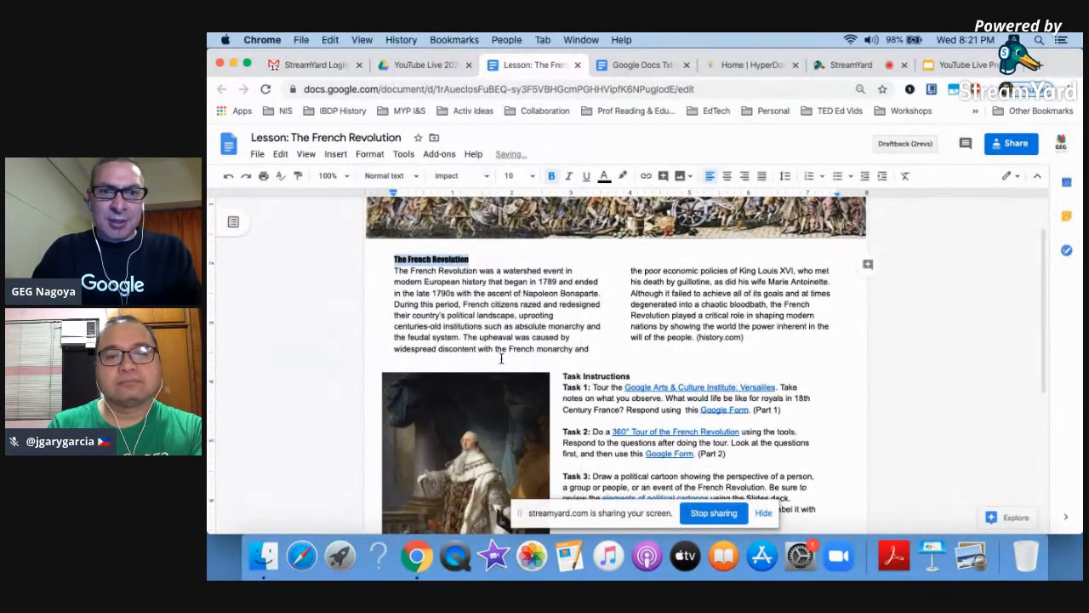
key(Right)
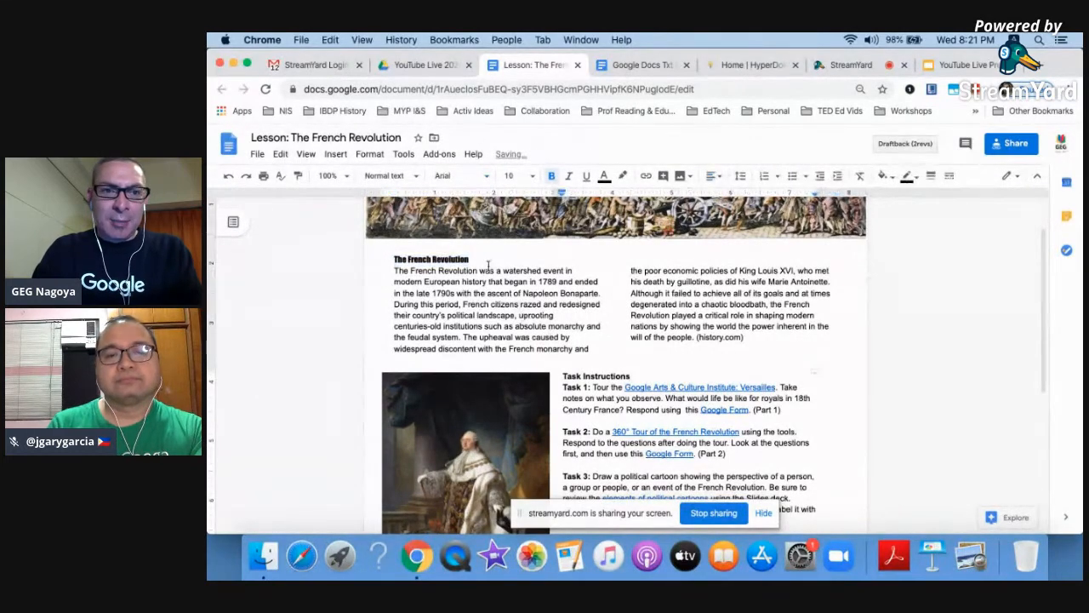
- Set the font size of the "The French Revolution" heading to 12
triple_click(389, 258)
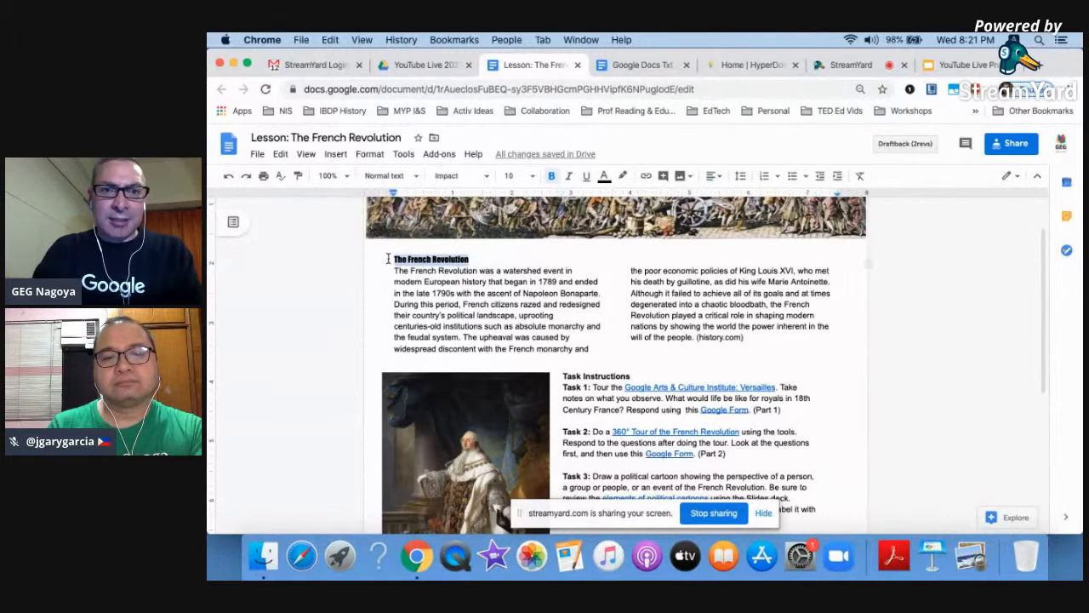
click(516, 177)
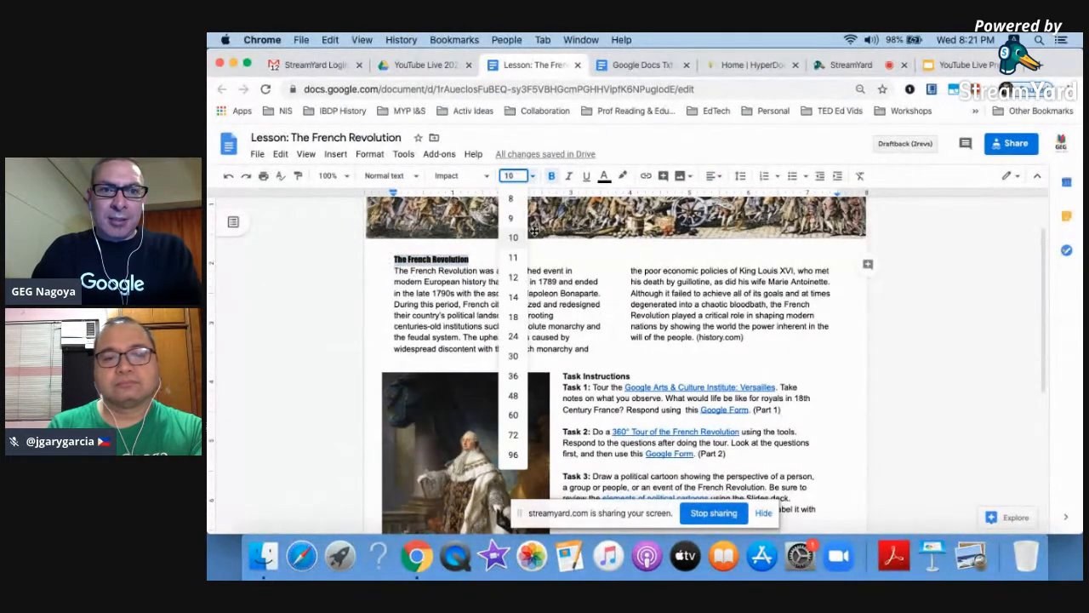
click(517, 281)
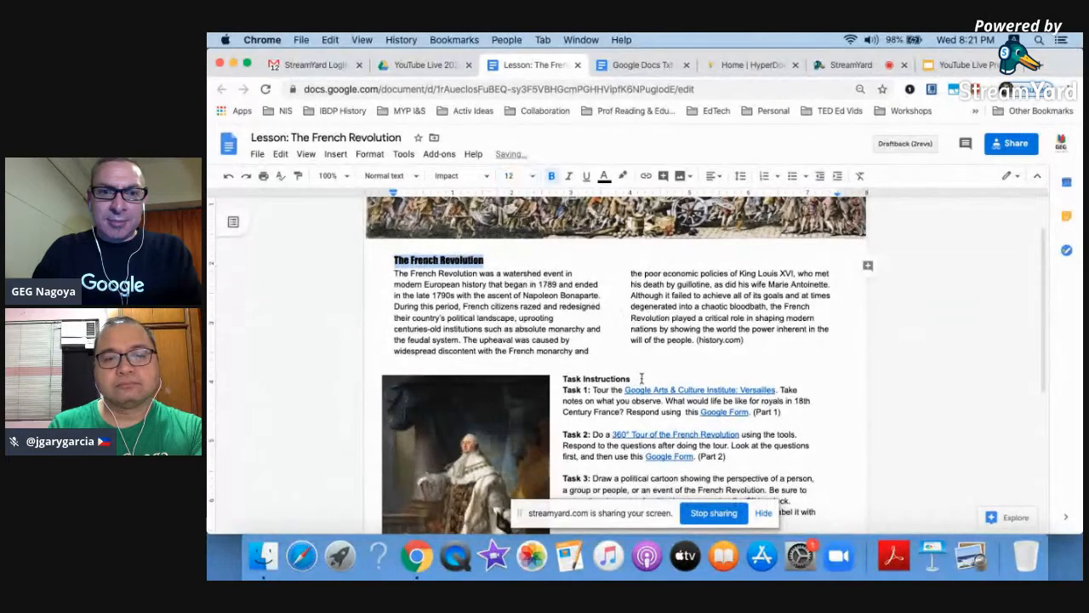
- Format the "Task Instructions" heading beside the king's portrait as Impact at size 12
drag(634, 377, 562, 380)
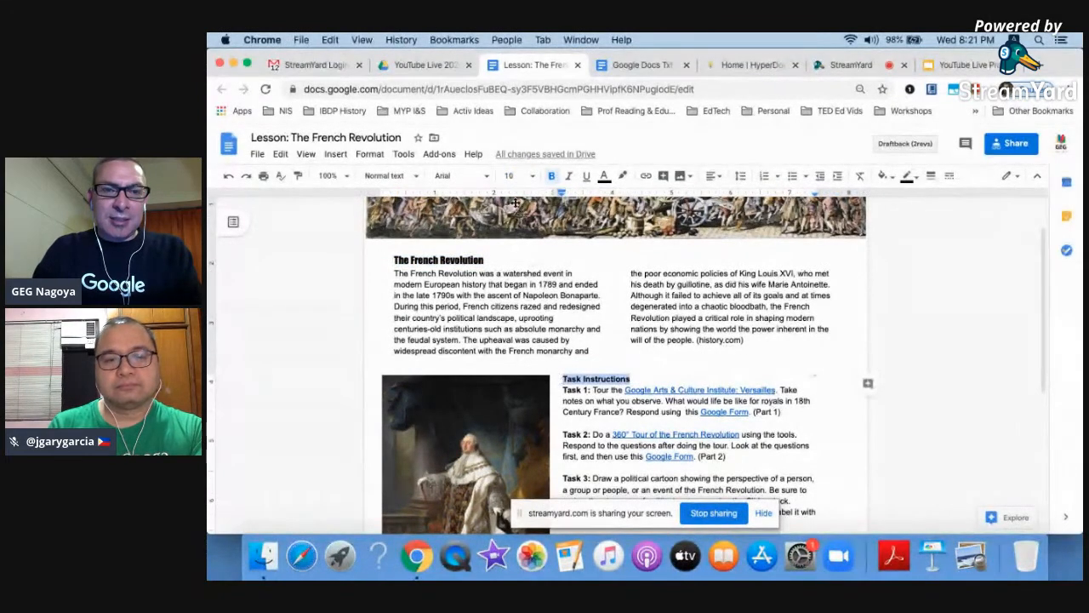
click(514, 177)
click(516, 282)
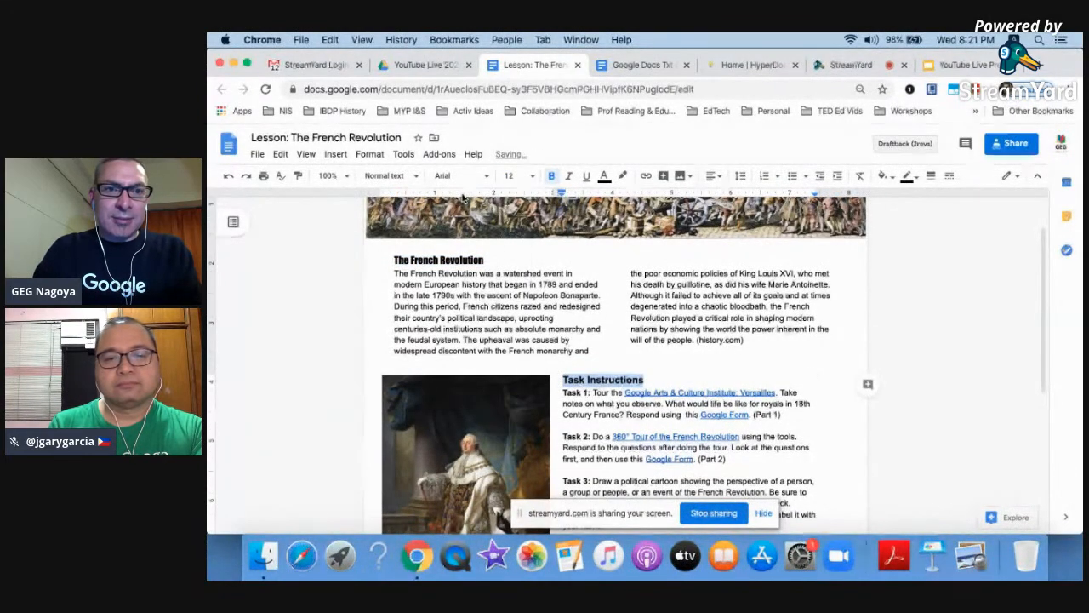
click(455, 179)
click(462, 247)
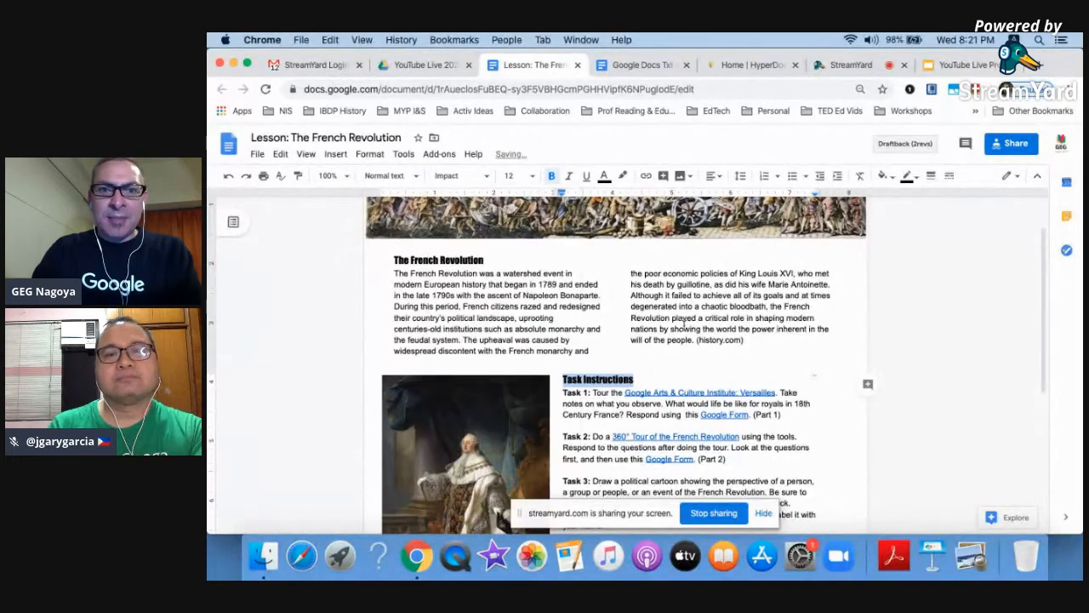
click(683, 327)
- Set the page color to light orange for the whole document in the page setup
scroll(684, 327, down, 5)
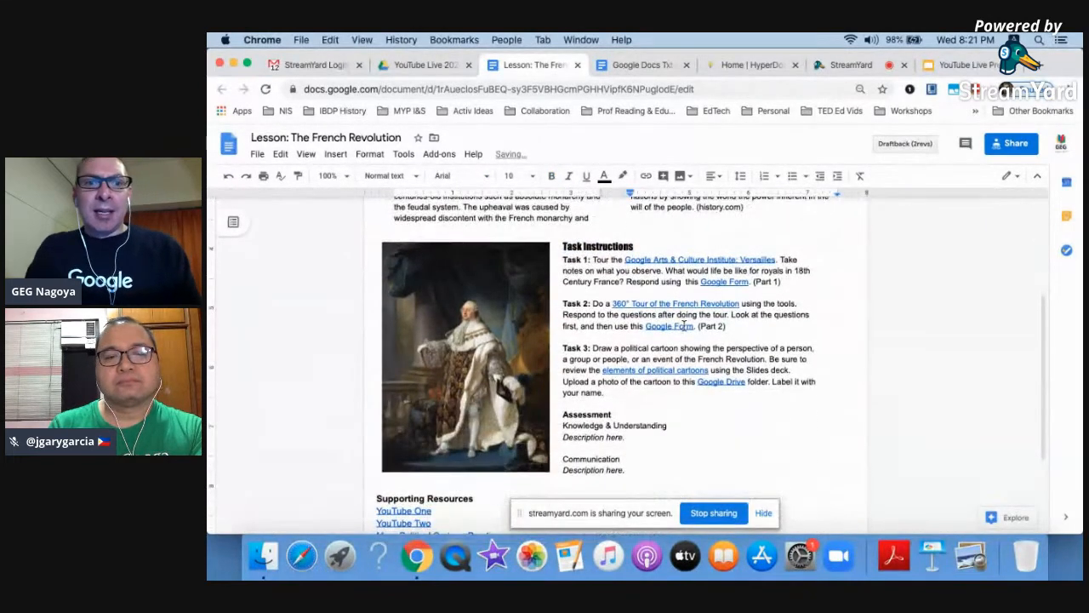
scroll(684, 327, down, 2)
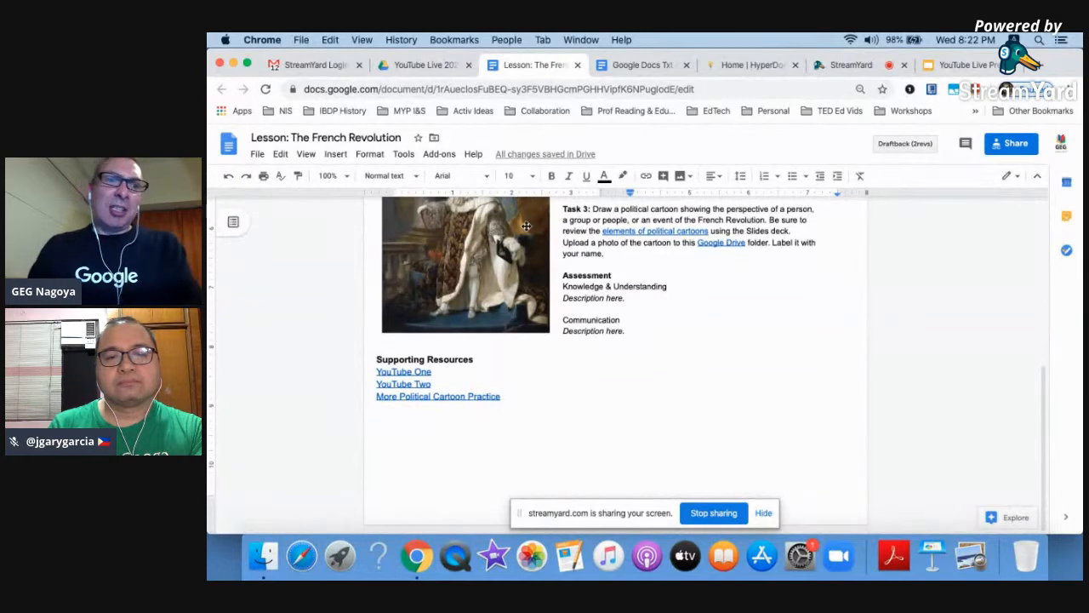
click(255, 157)
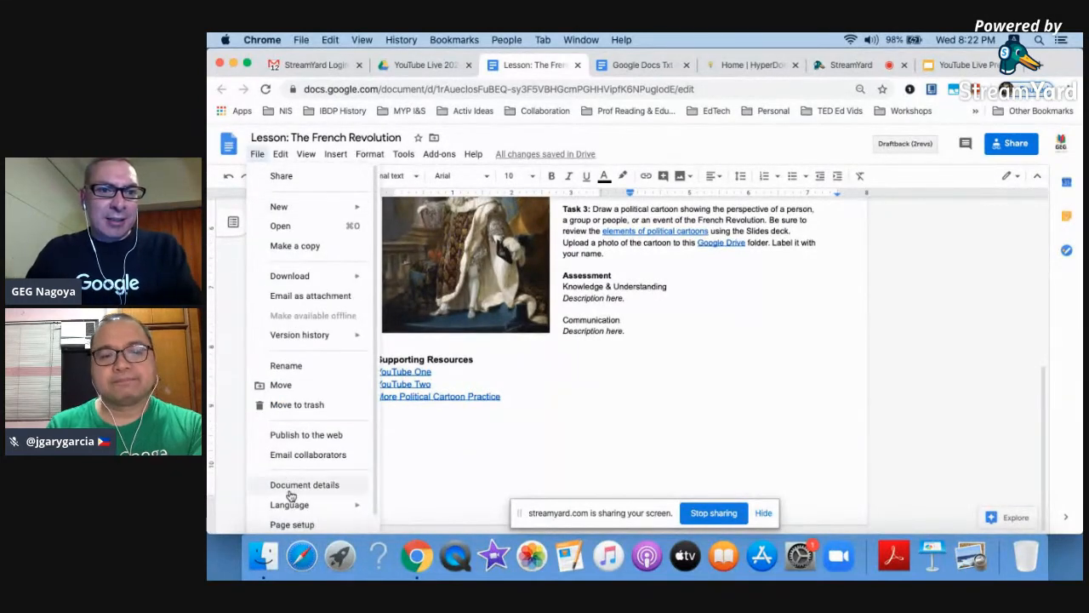
click(289, 525)
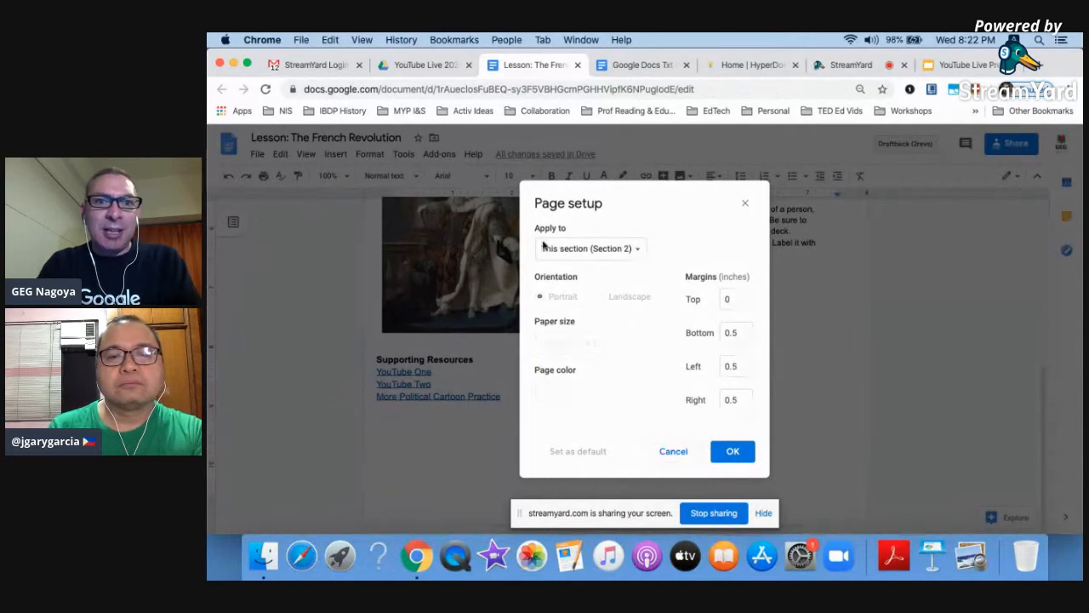
click(608, 249)
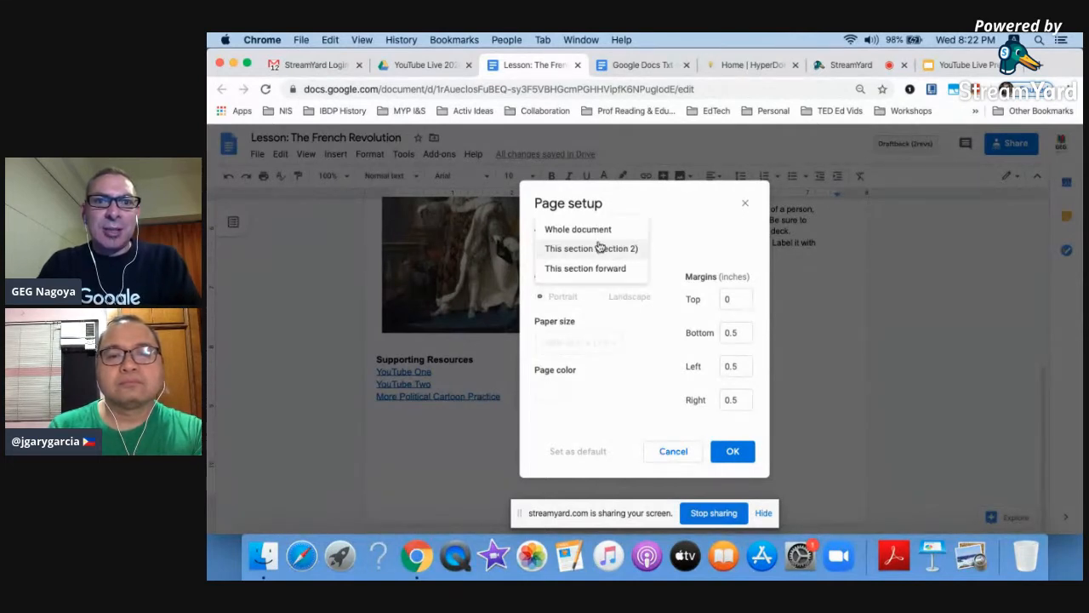
click(605, 231)
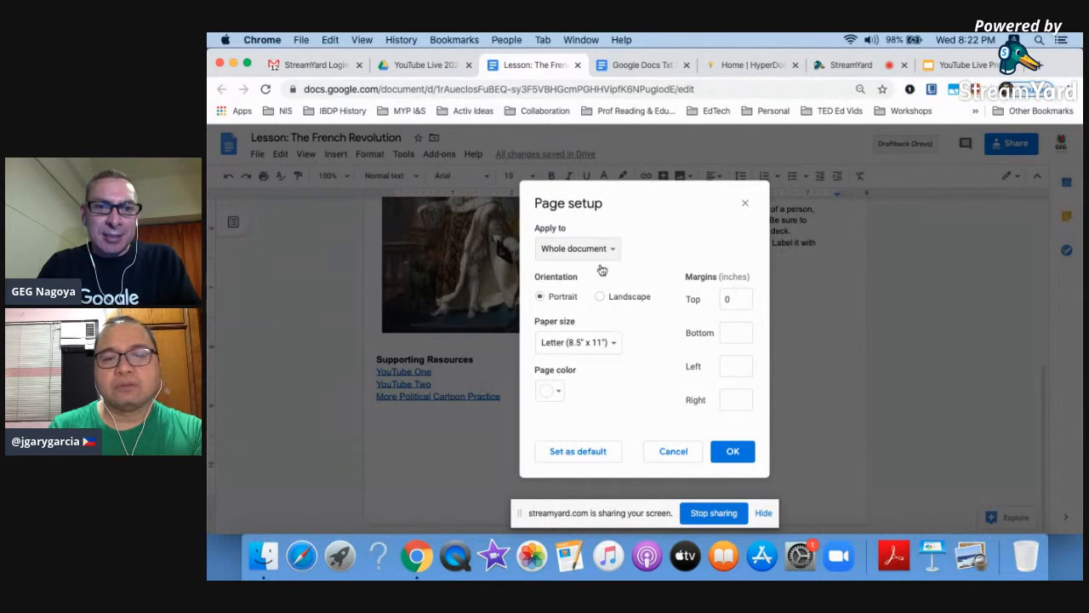
click(560, 392)
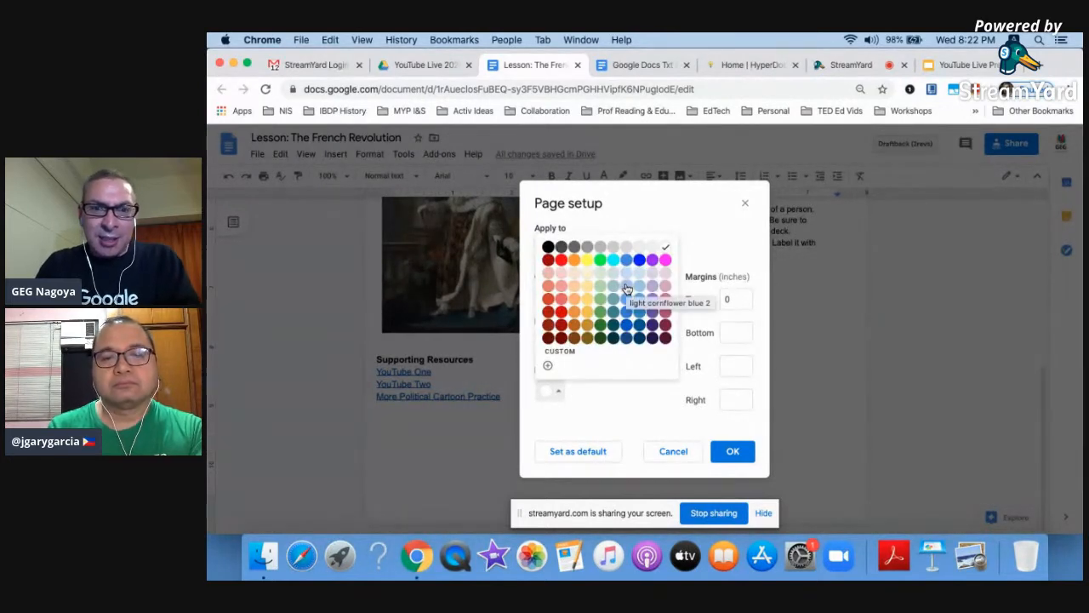
click(576, 289)
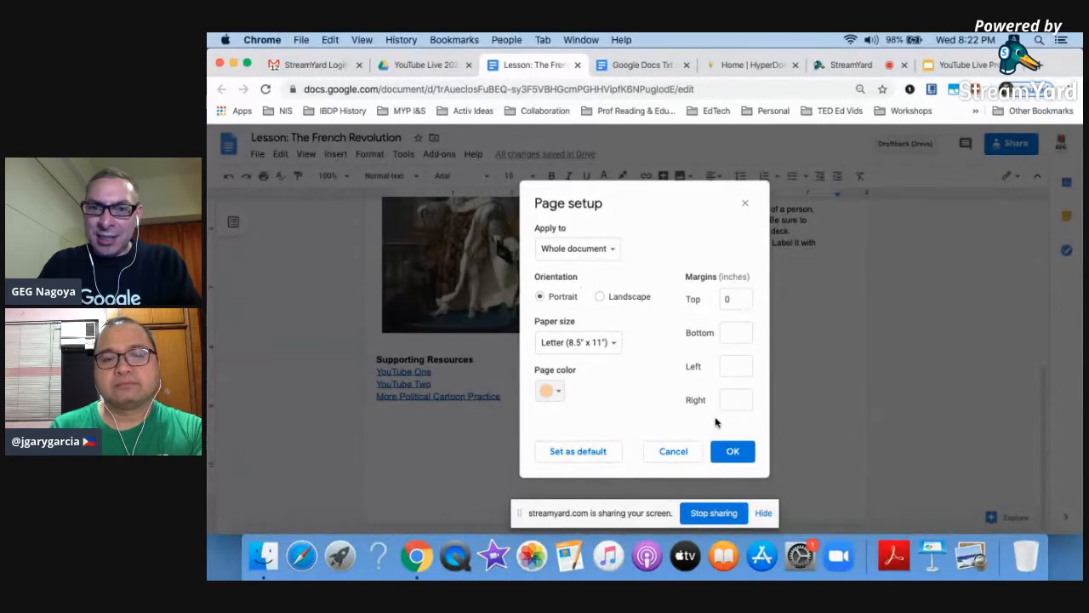
click(731, 452)
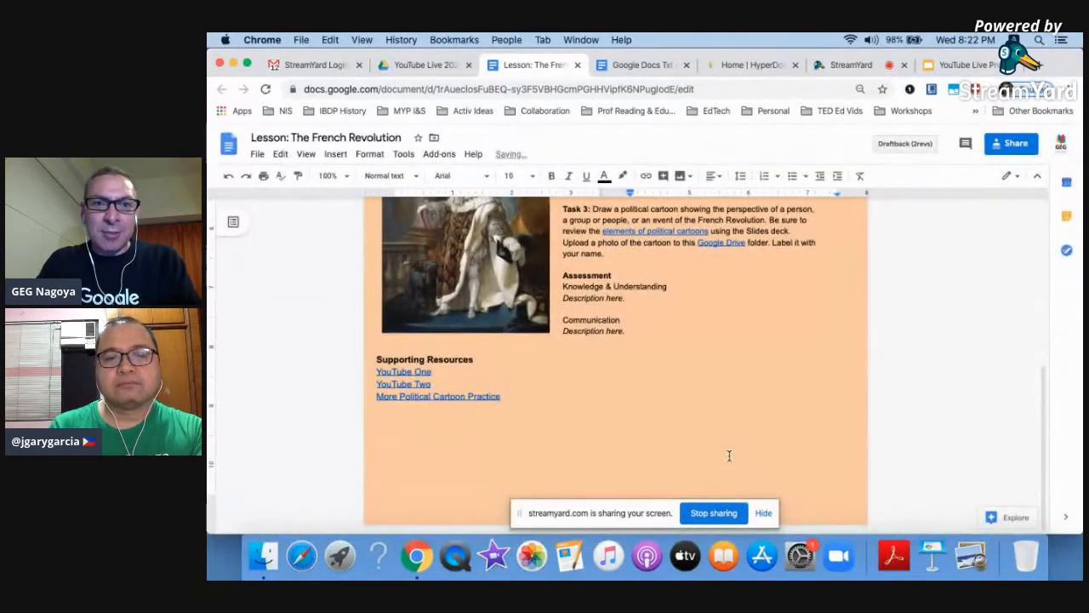
- Follow the "Google Arts & Culture Institute: Versailles" link in Task 1 to its website
scroll(730, 456, up, 5)
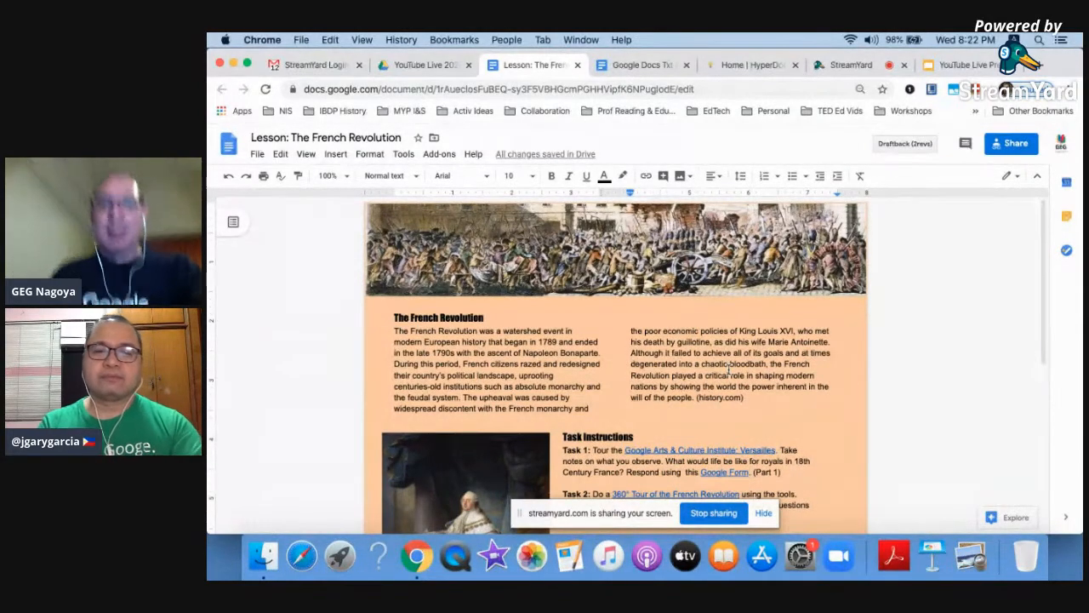
scroll(729, 368, down, 1)
scroll(729, 368, down, 1)
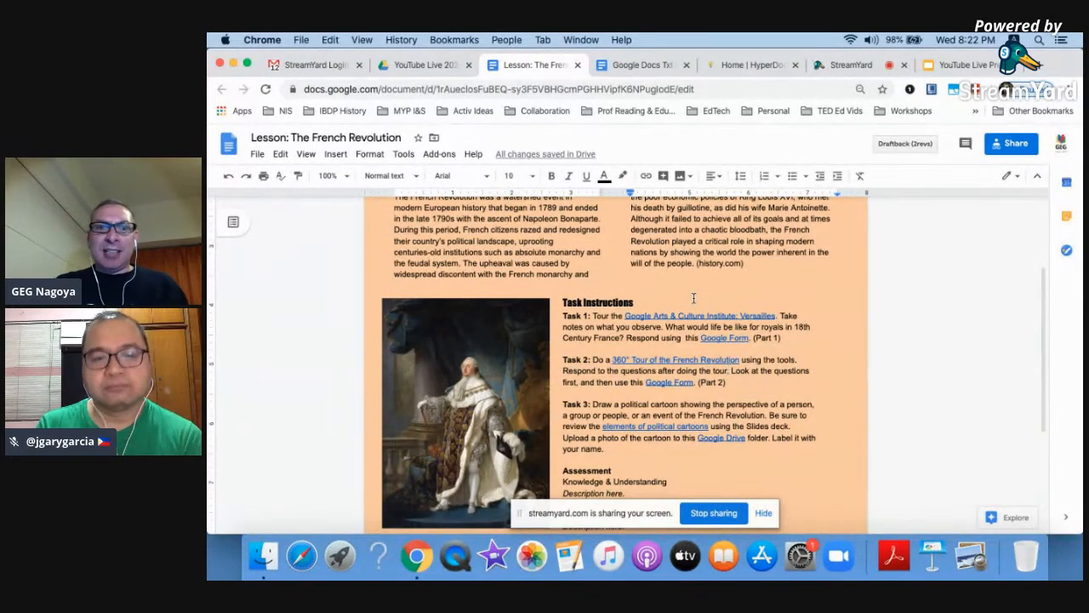
scroll(693, 297, up, 1)
scroll(508, 271, up, 1)
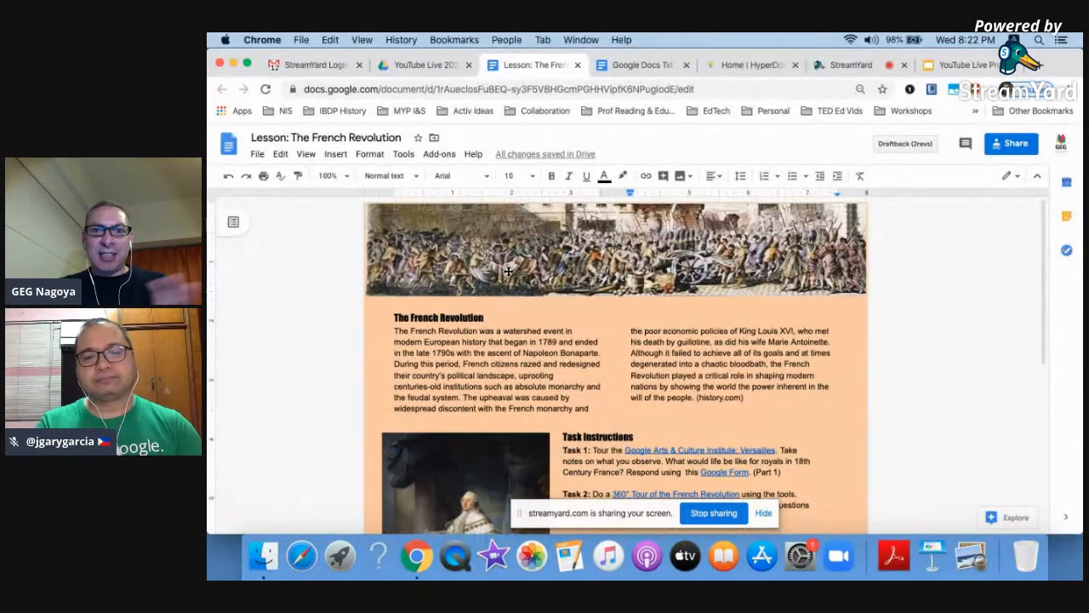
scroll(594, 291, down, 2)
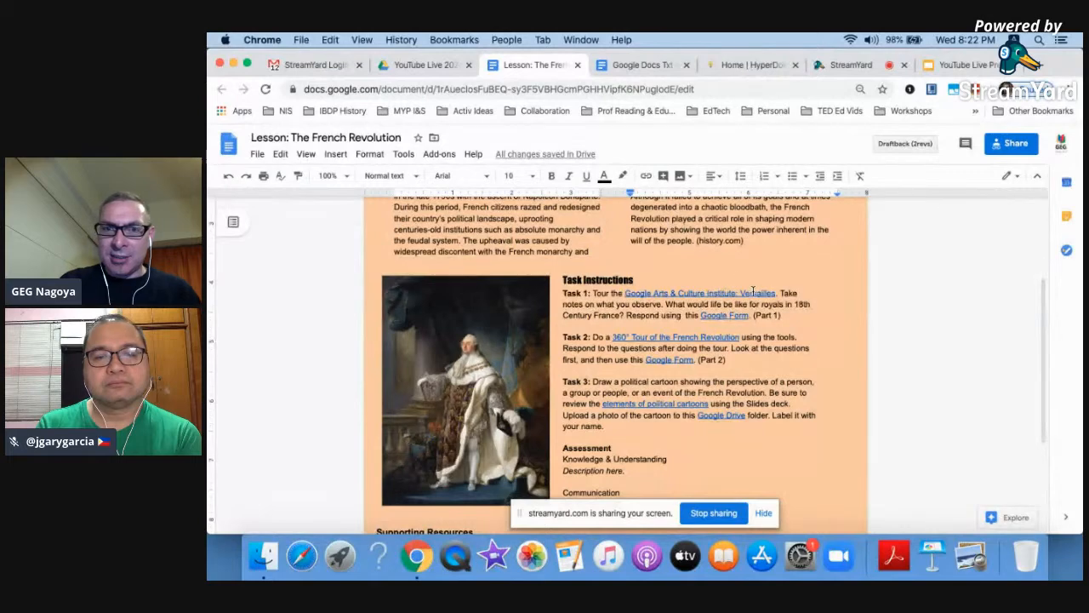
click(689, 292)
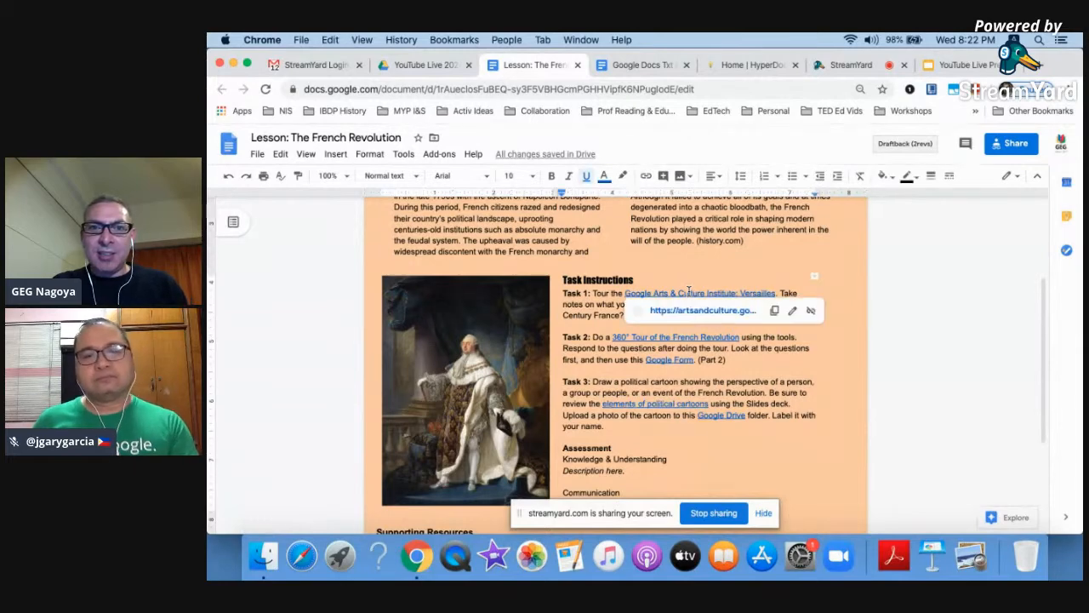
click(692, 316)
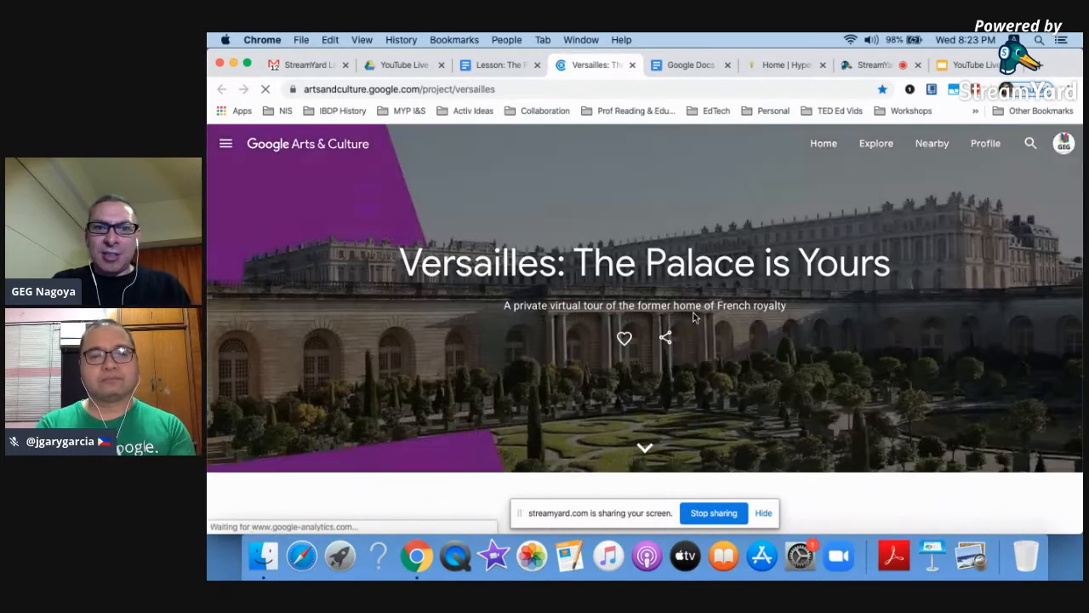
- Browse the Versailles project page and open the "Inside The King's Bedchamber" virtual tour
scroll(693, 316, down, 5)
scroll(694, 316, down, 5)
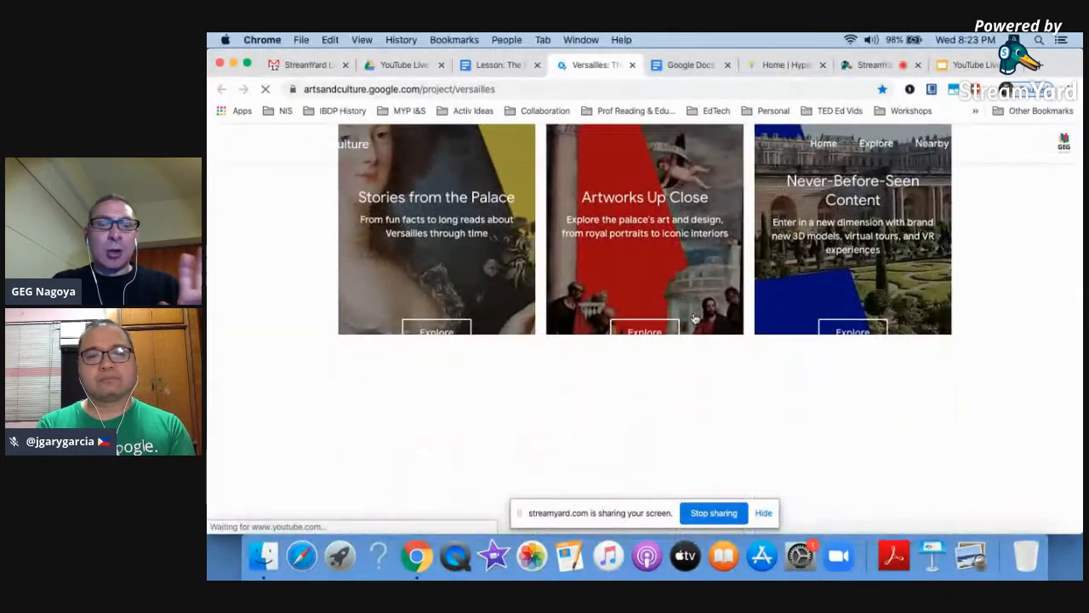
scroll(694, 319, down, 10)
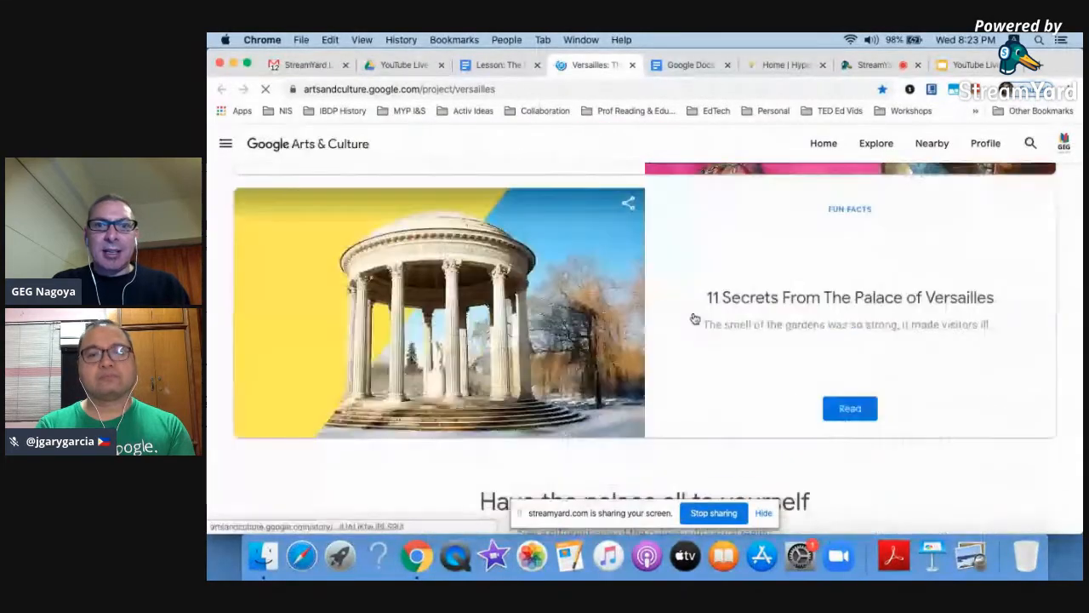
scroll(694, 317, down, 10)
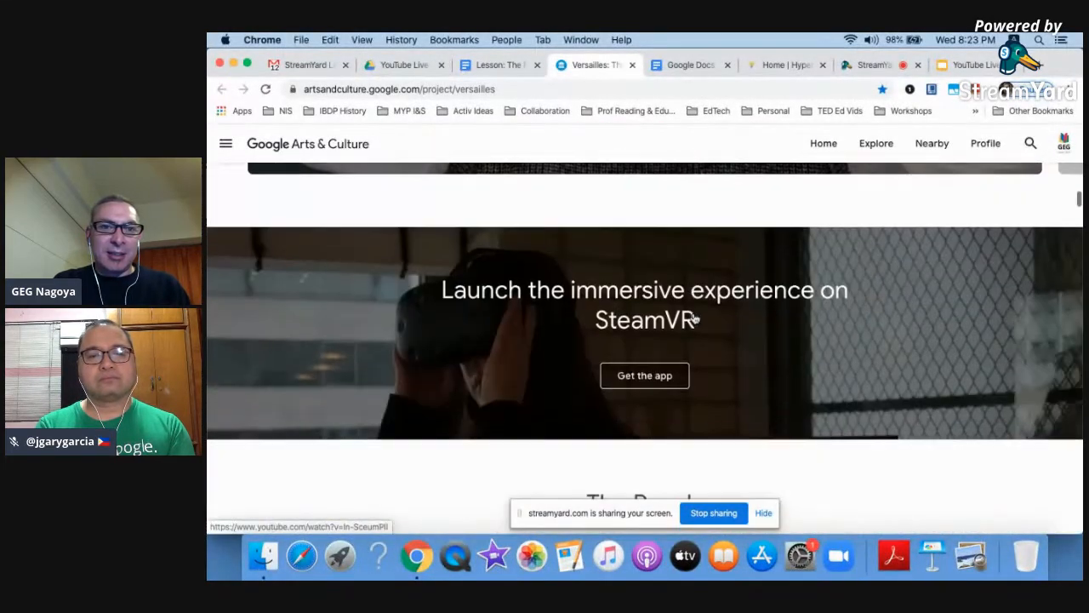
scroll(693, 318, down, 5)
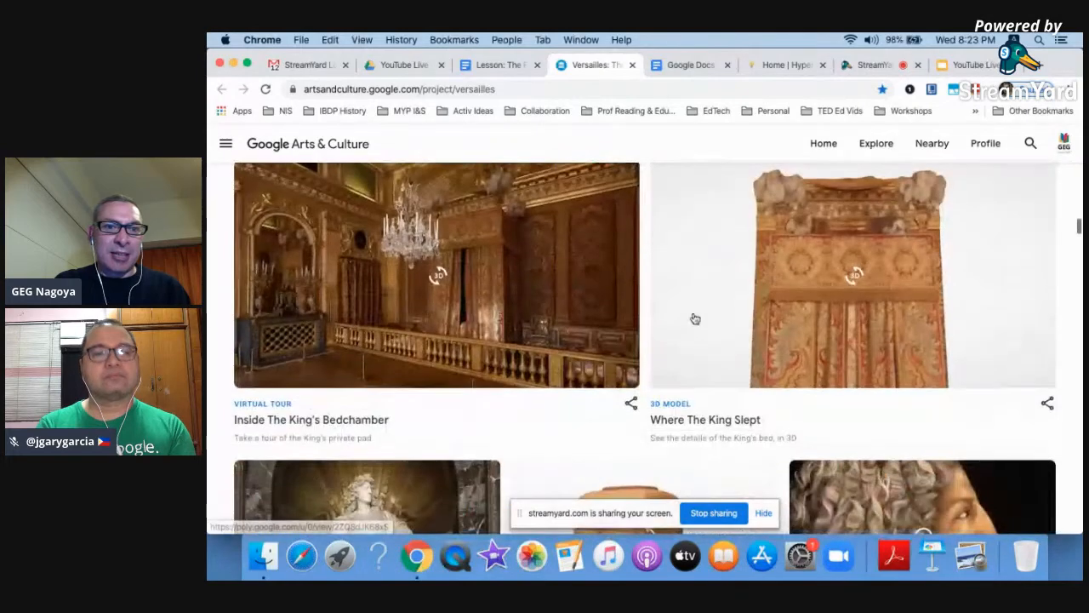
click(505, 291)
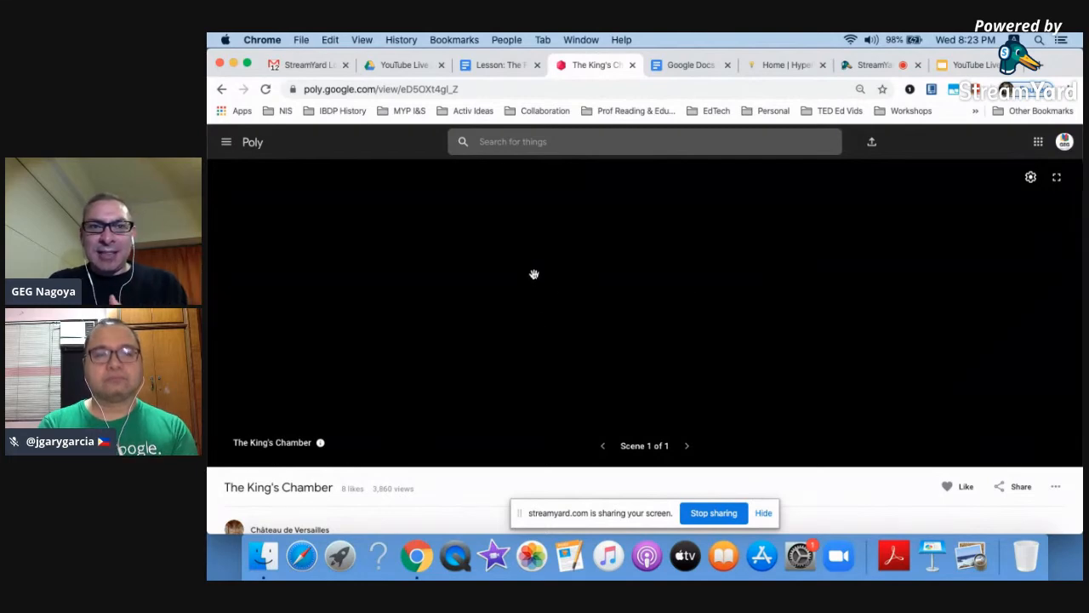
- Return to the French Revolution lesson and remove the extra space before "this Google Form" in Task 1
click(500, 66)
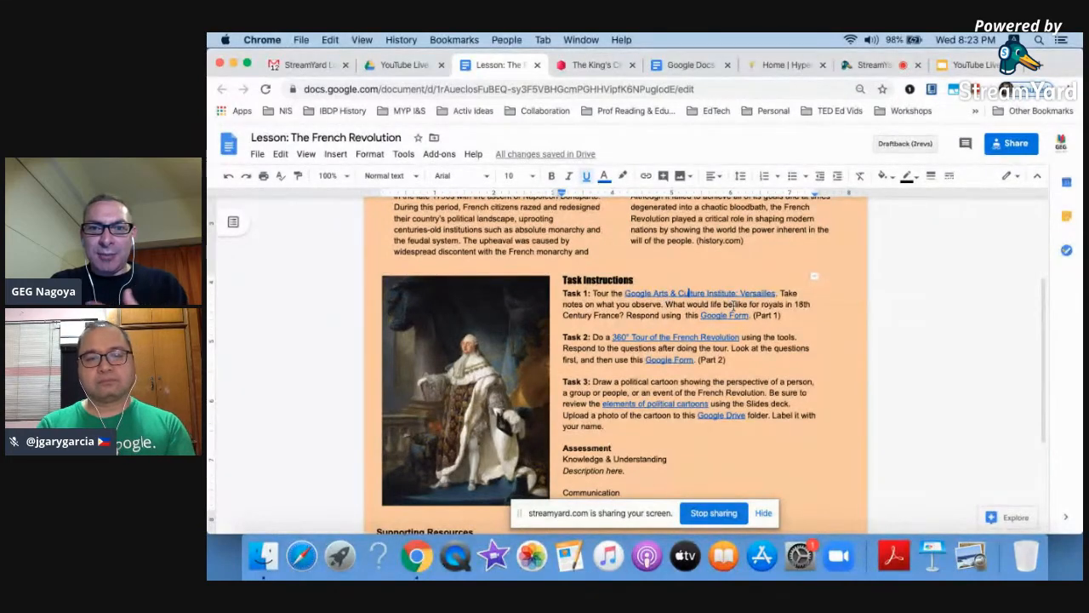
click(684, 315)
key(BackSpace)
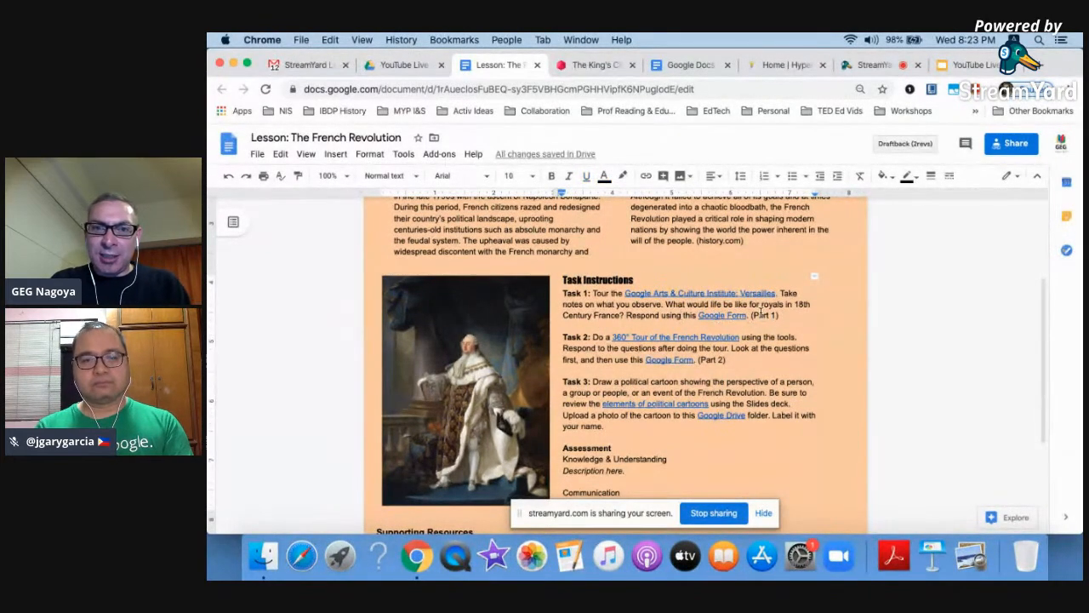
- Follow the Google Form link in Task 1 and check the form's email address field
click(728, 314)
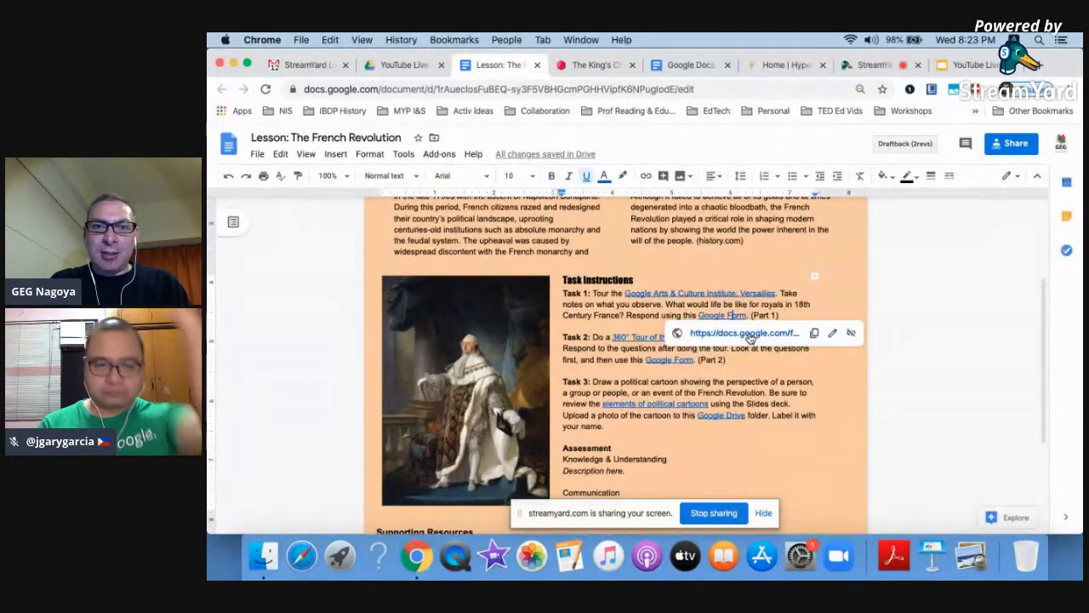
click(749, 335)
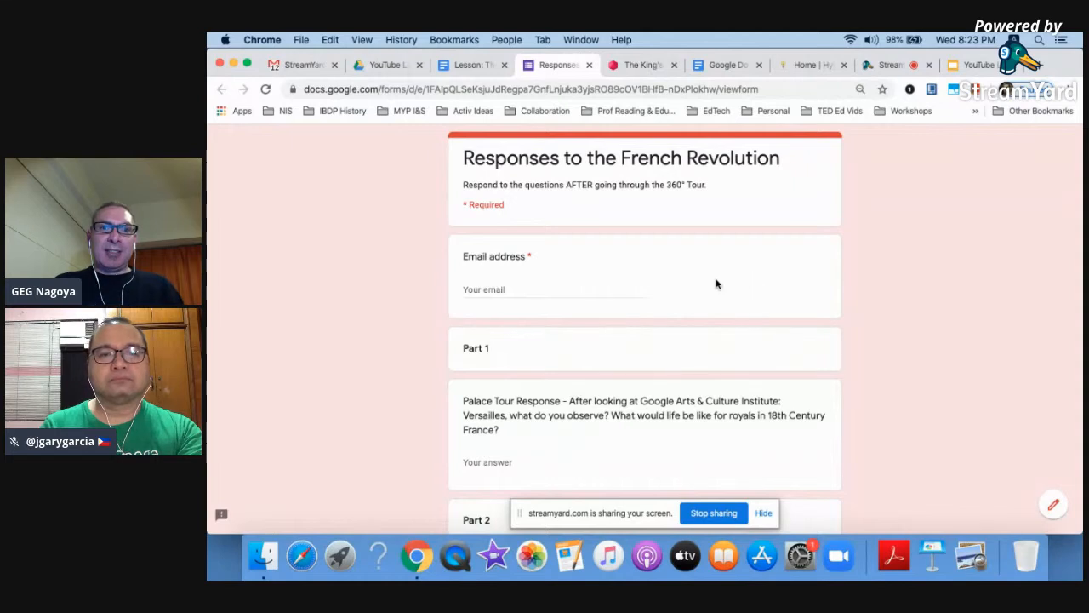
click(591, 290)
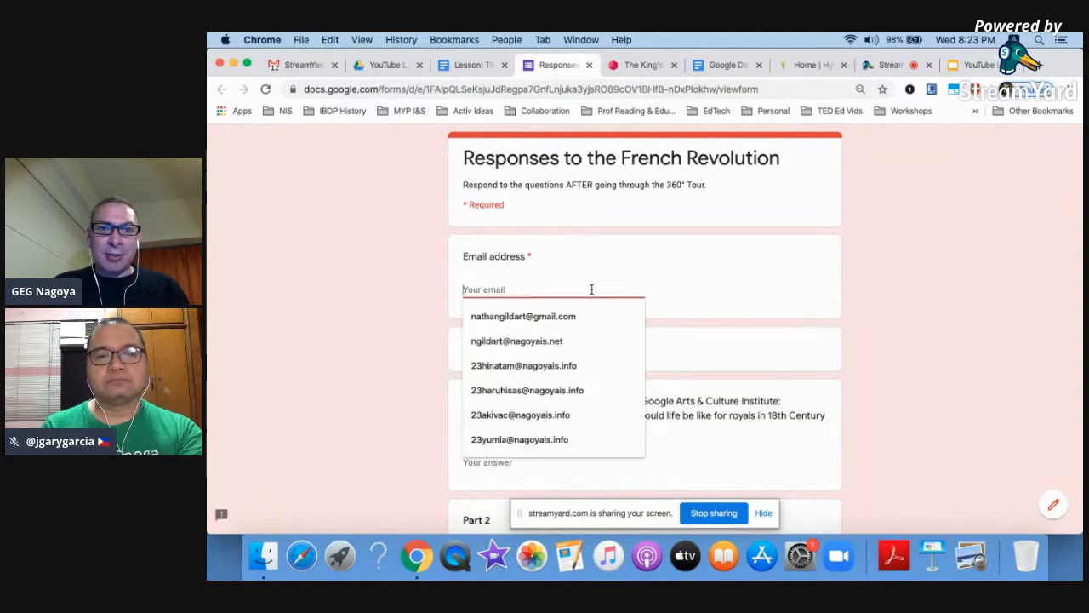
click(338, 333)
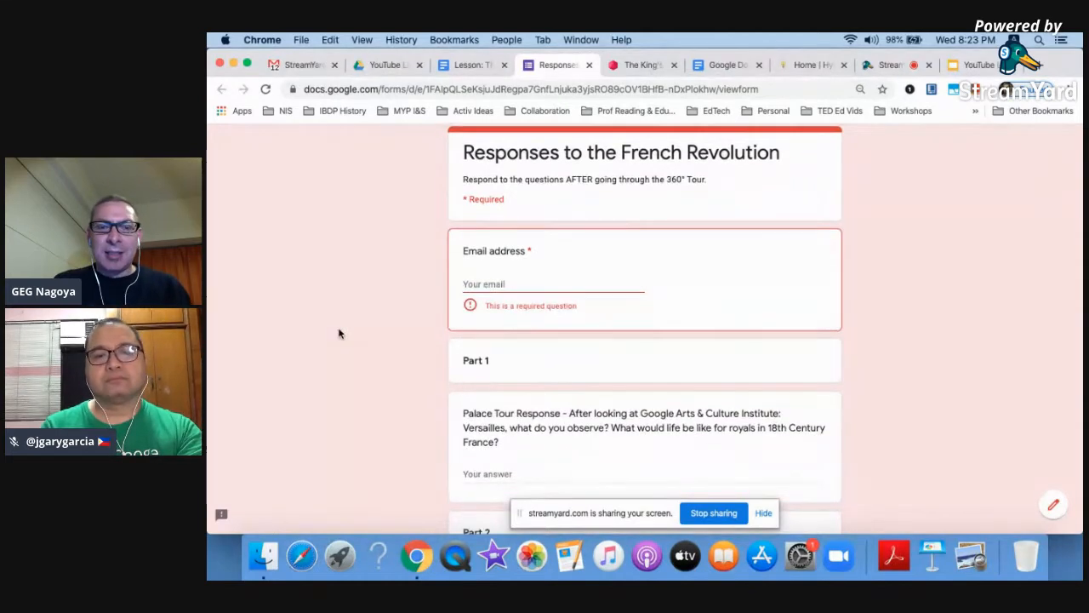
- Fill in the Part 1 Palace Tour Response with the filler text "asjkhsadjhkjkhadsjkjkjkhasd"
scroll(339, 334, down, 4)
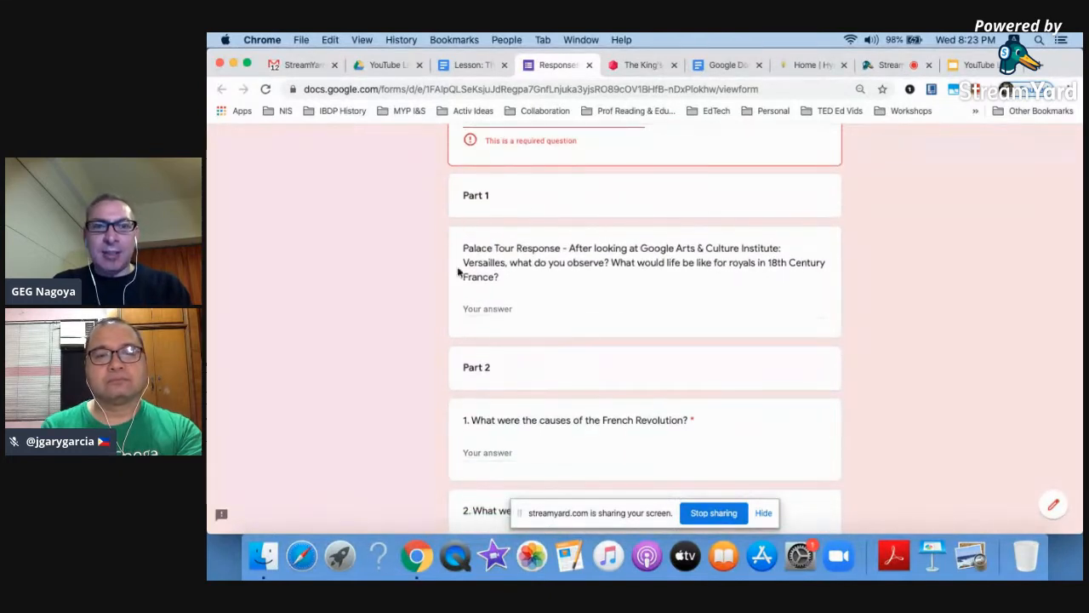
click(502, 306)
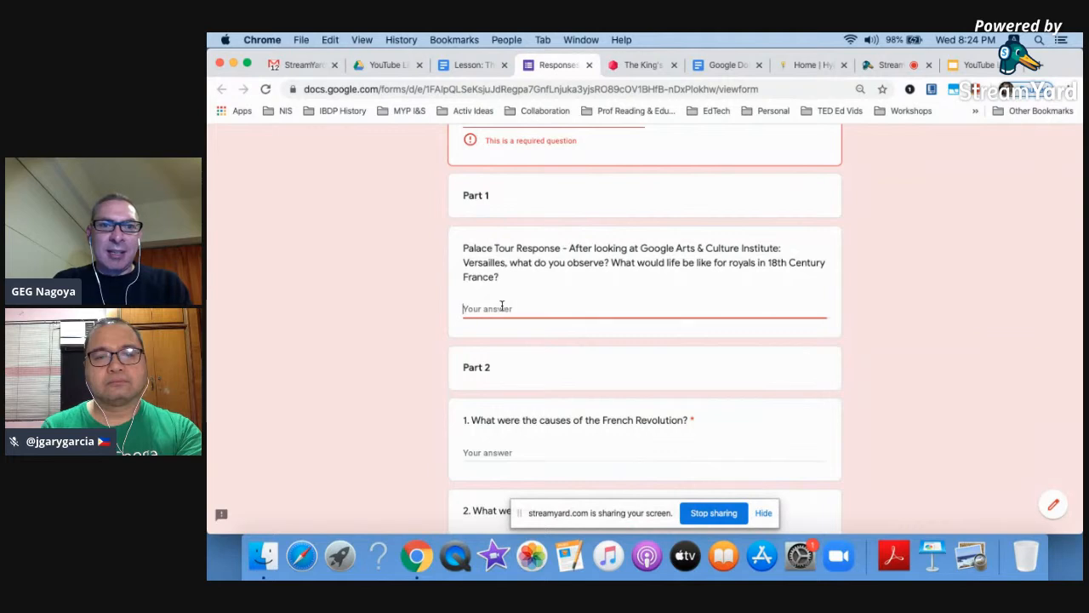
text(asjkhsadjhkjkhadsjkjkjkhasd)
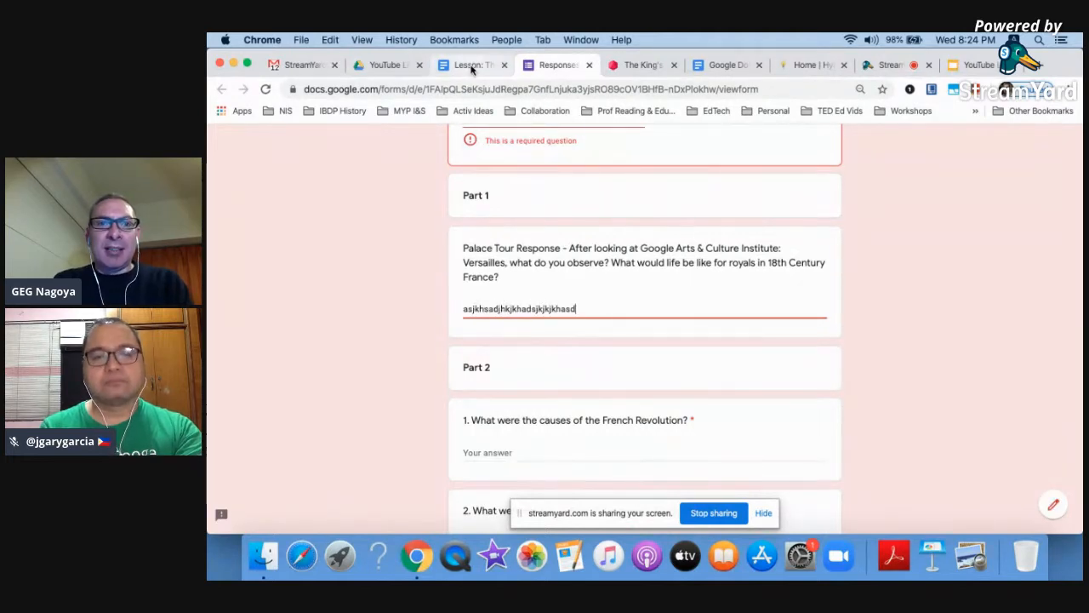
- Go back to the lesson document and follow the "360° Tour of the French Revolution" link in Task 2
click(470, 65)
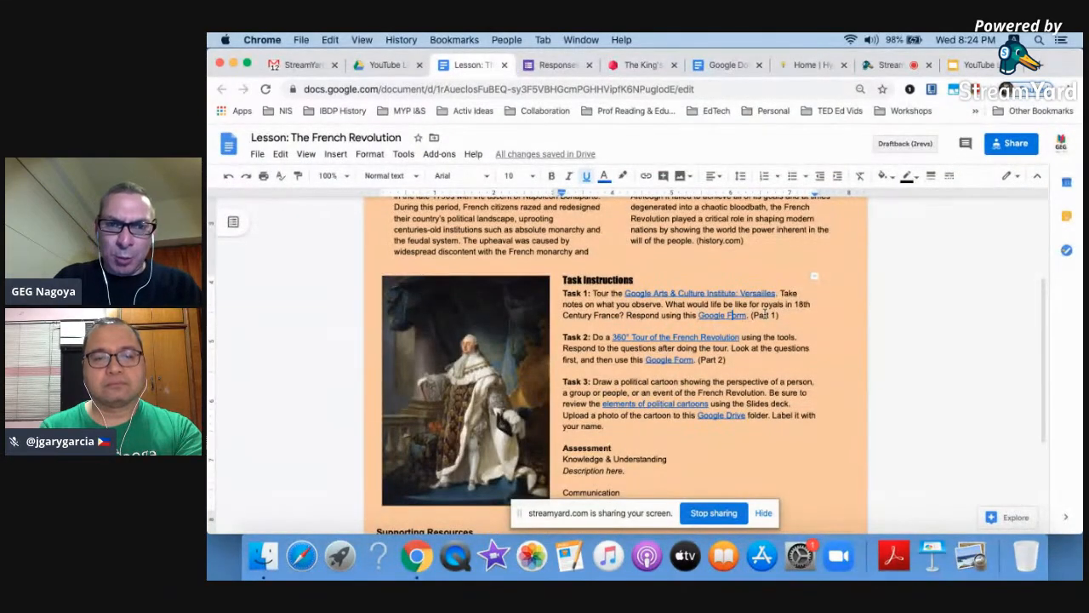
click(703, 337)
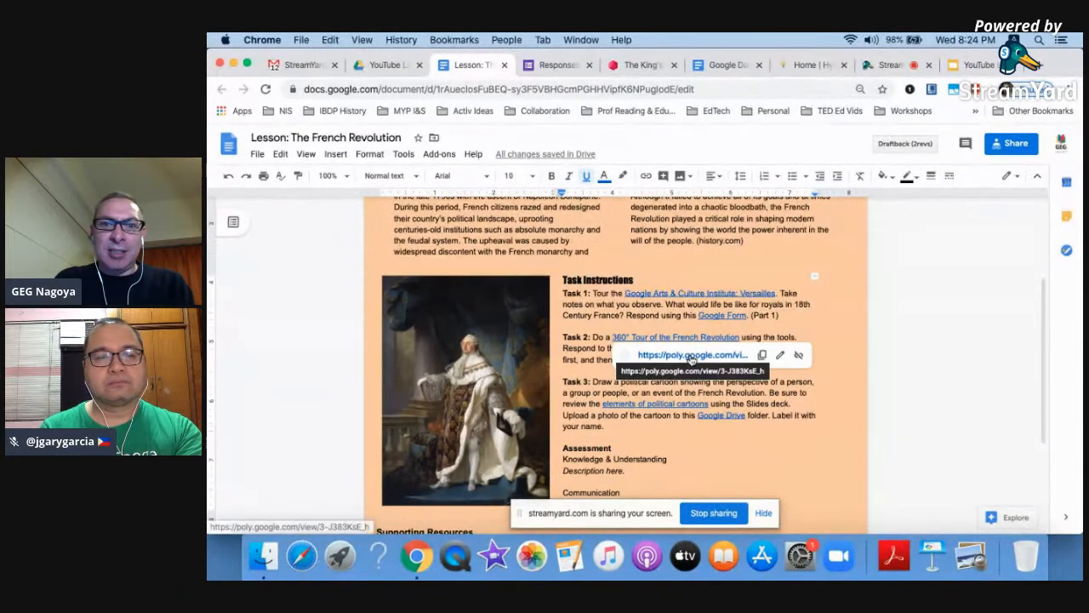
click(692, 358)
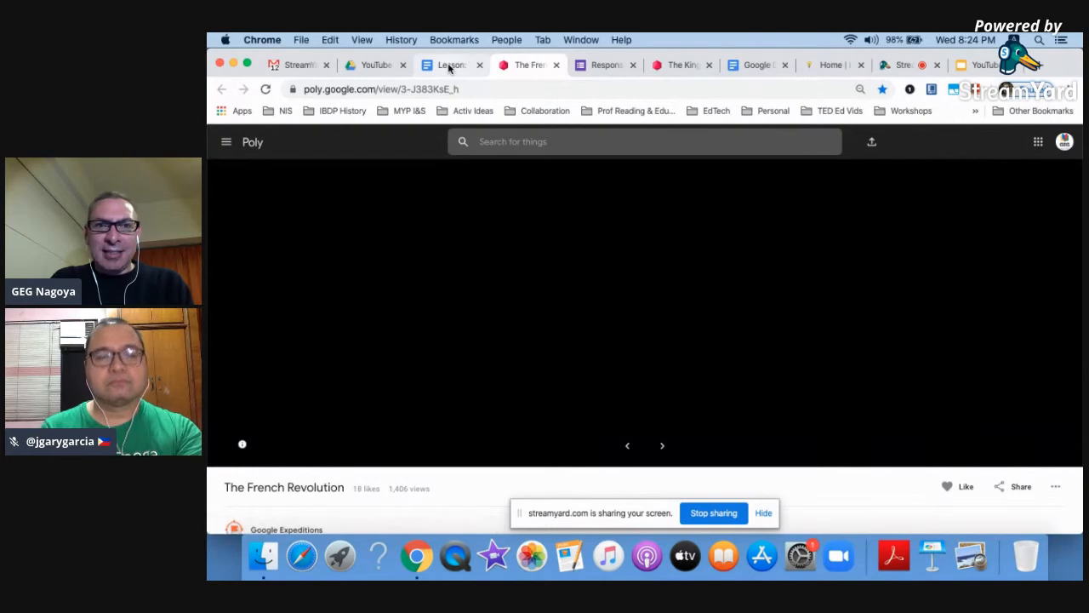
- Check the Google Form link in Task 2 of the lesson and read through the form's Part 2 questions
click(449, 68)
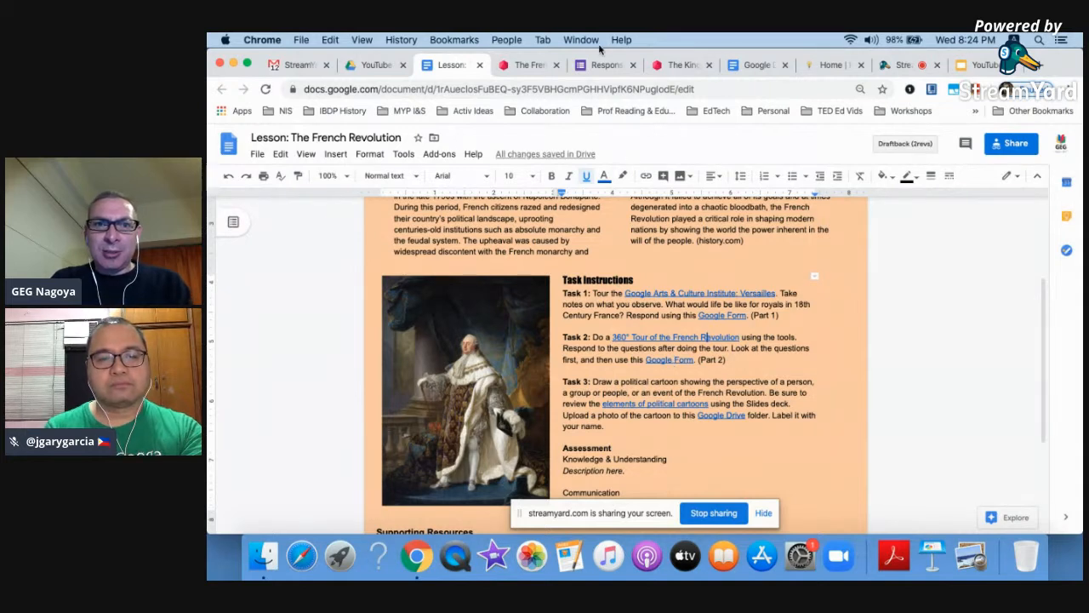
click(670, 360)
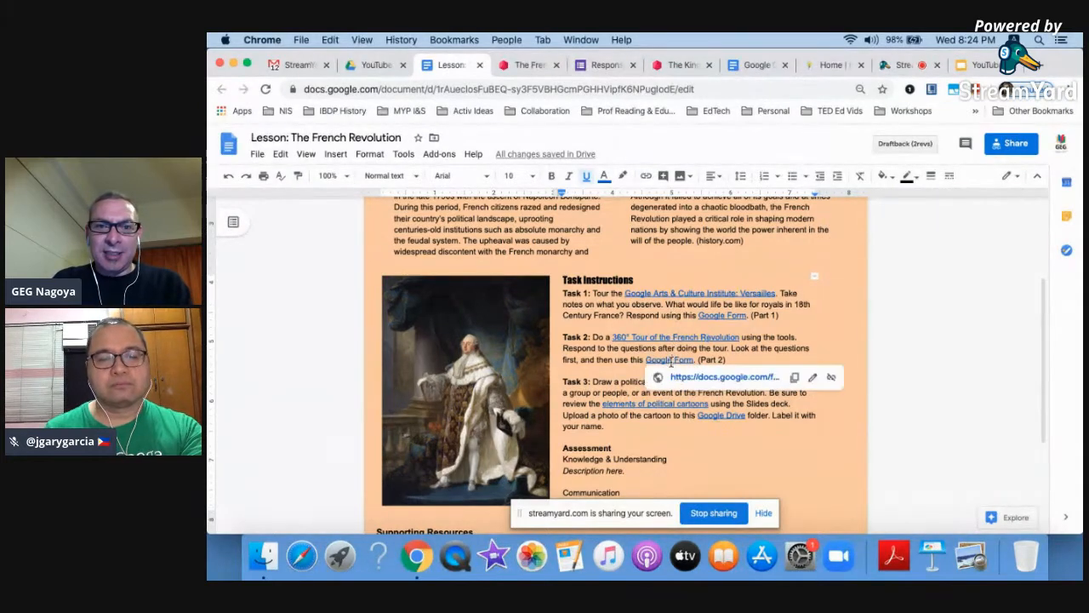
click(606, 64)
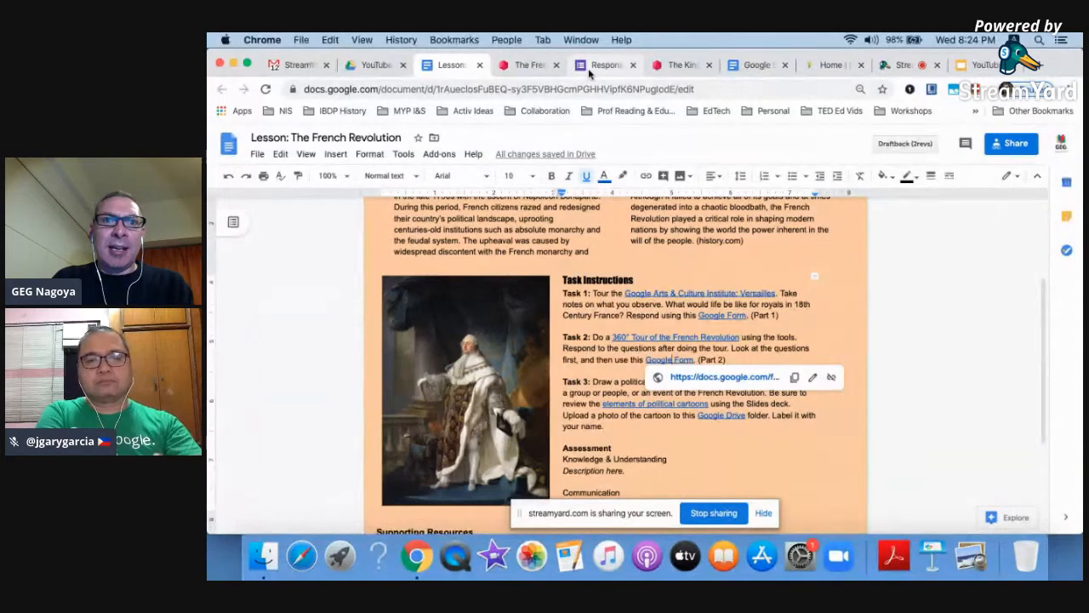
scroll(553, 315, down, 3)
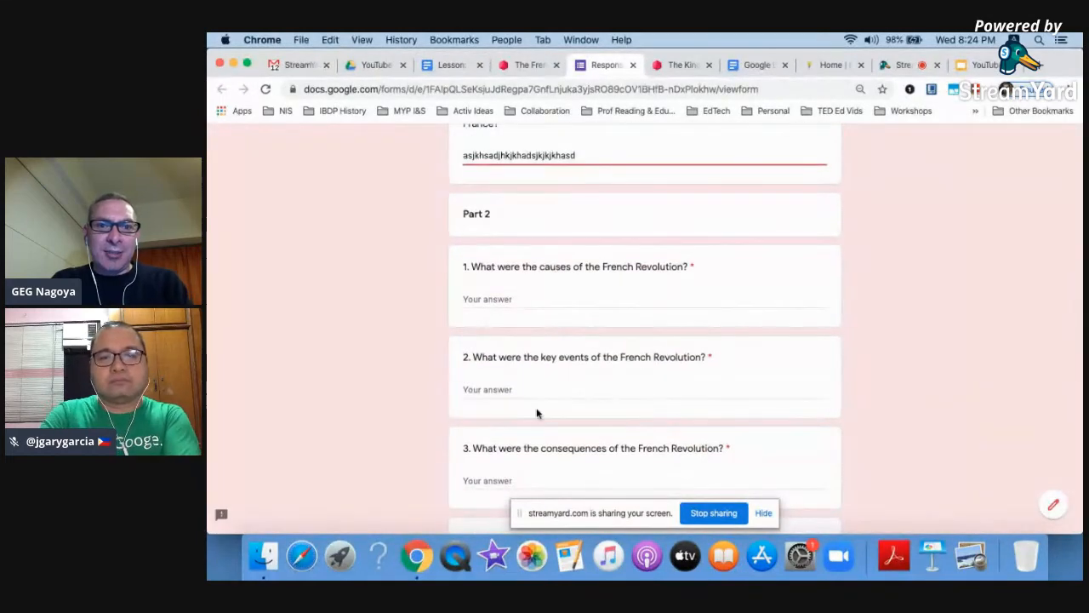
scroll(539, 422, down, 3)
scroll(544, 367, down, 3)
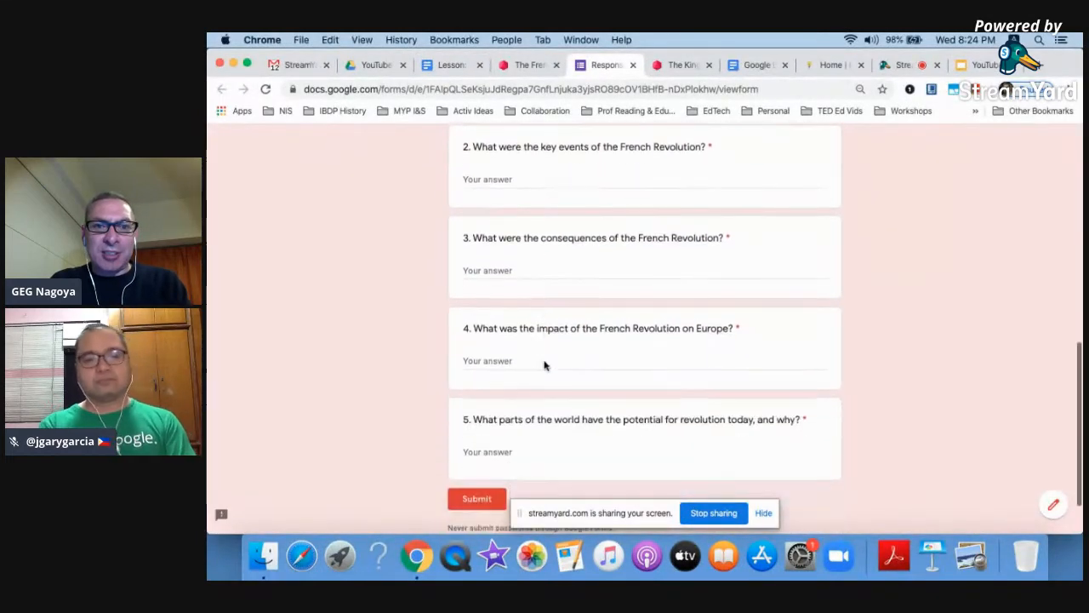
scroll(544, 366, up, 4)
- Return to the lesson document and compare the Google Form links in Task 1 and Task 2
click(451, 64)
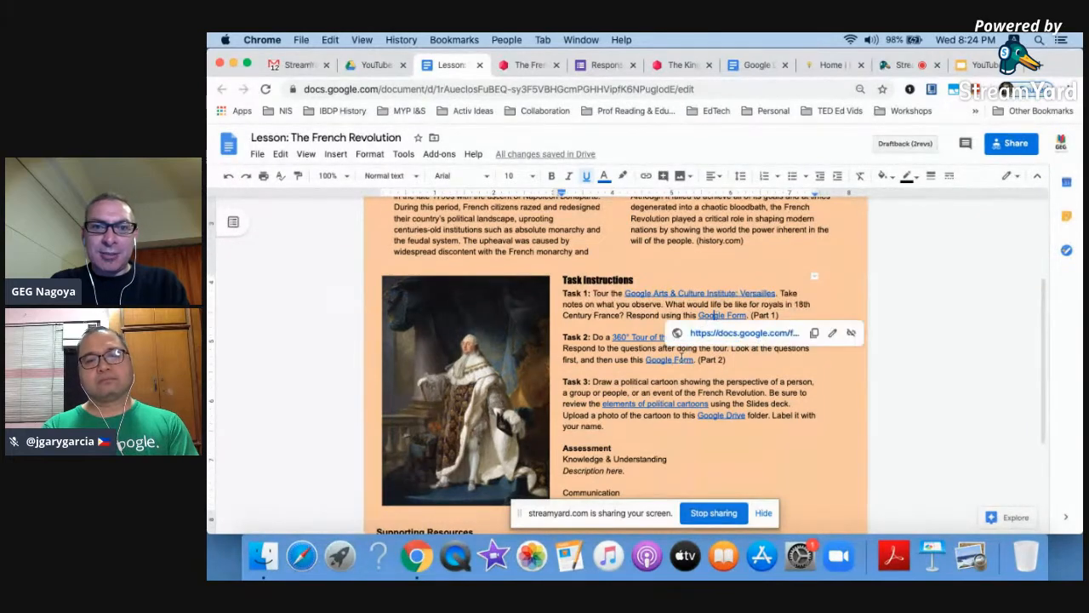
click(681, 358)
click(597, 382)
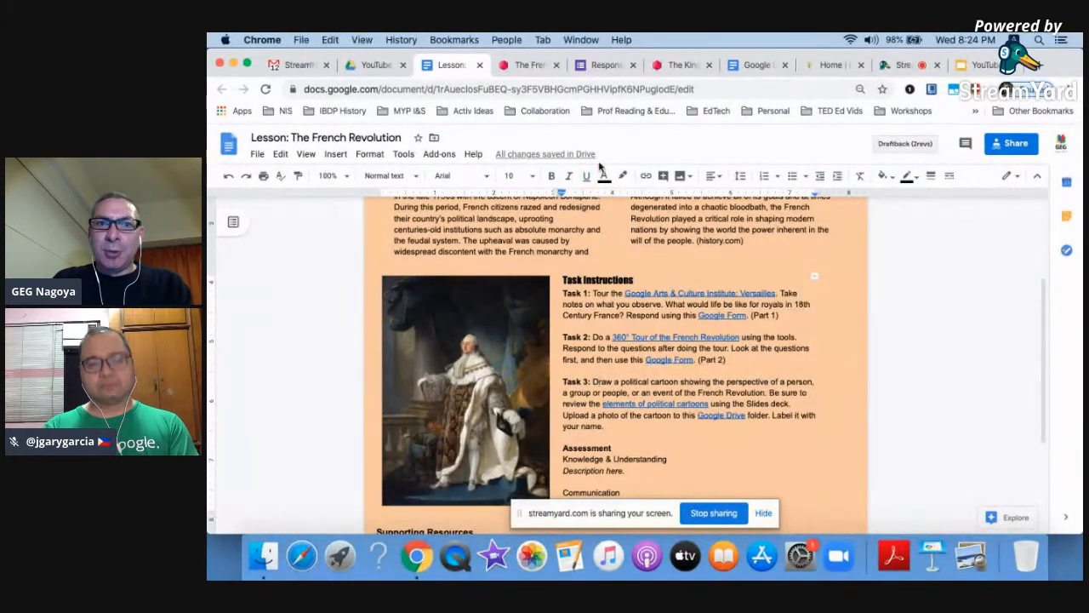
- Explore the King's Chamber tour, viewing the "Louis XIV" clock and the bust of Louis XIV, and close the tour
click(674, 66)
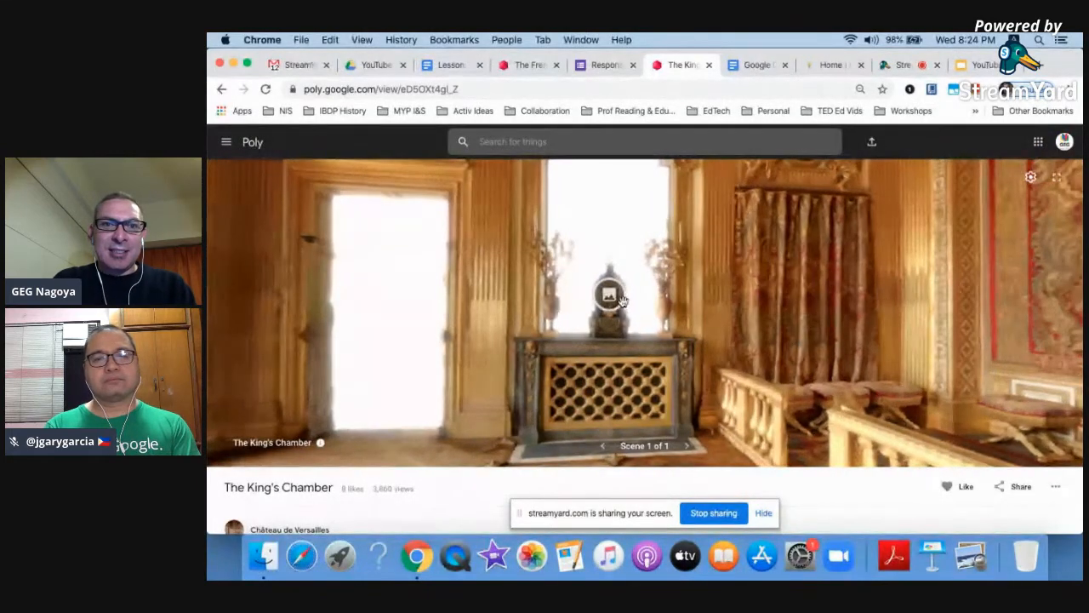
drag(611, 297, 645, 306)
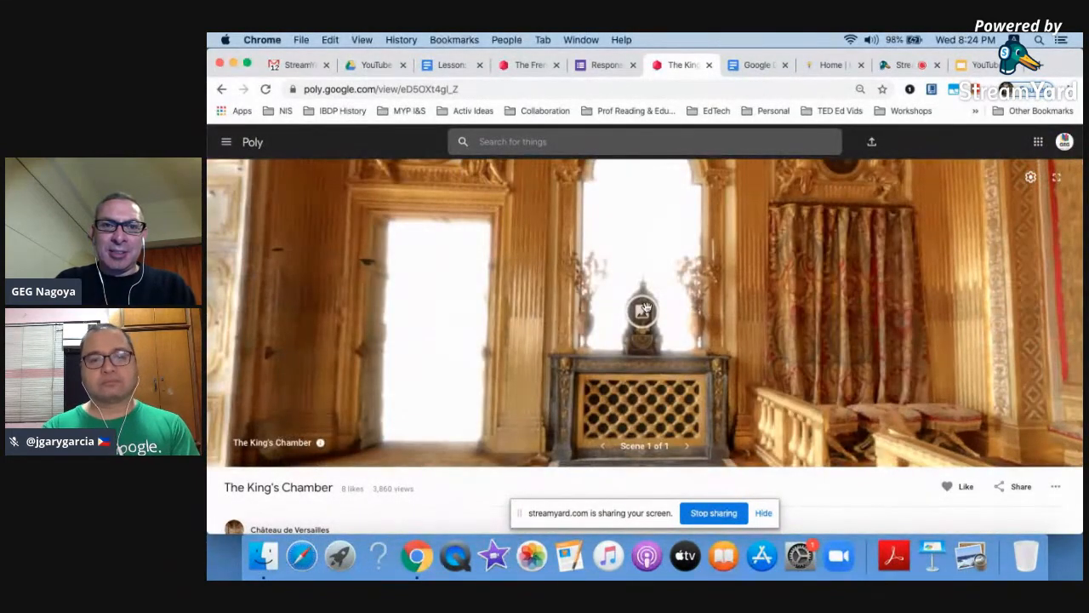
click(646, 308)
scroll(346, 402, down, 5)
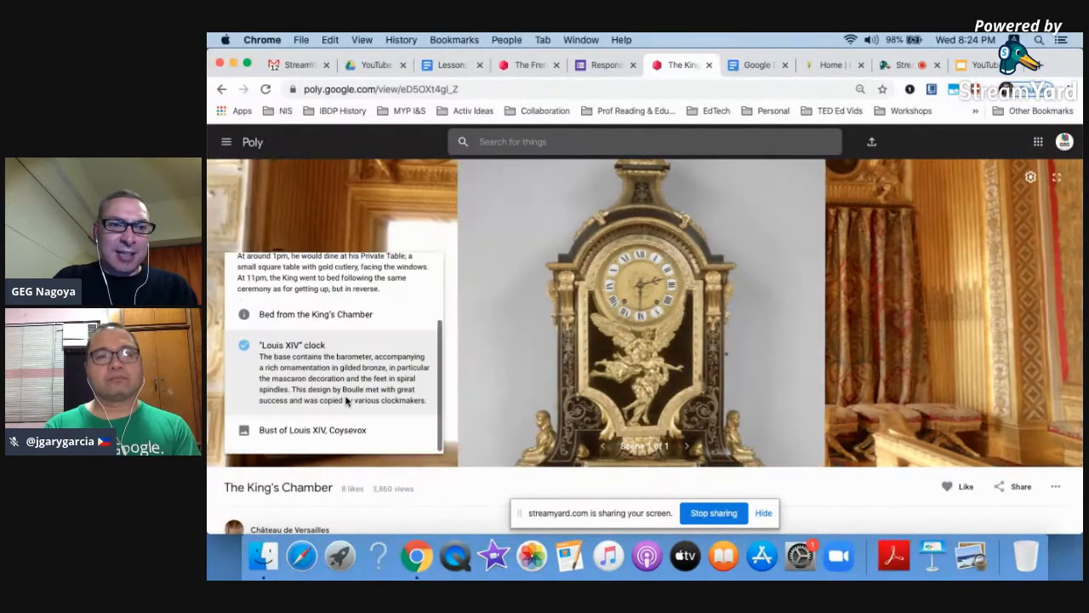
click(314, 434)
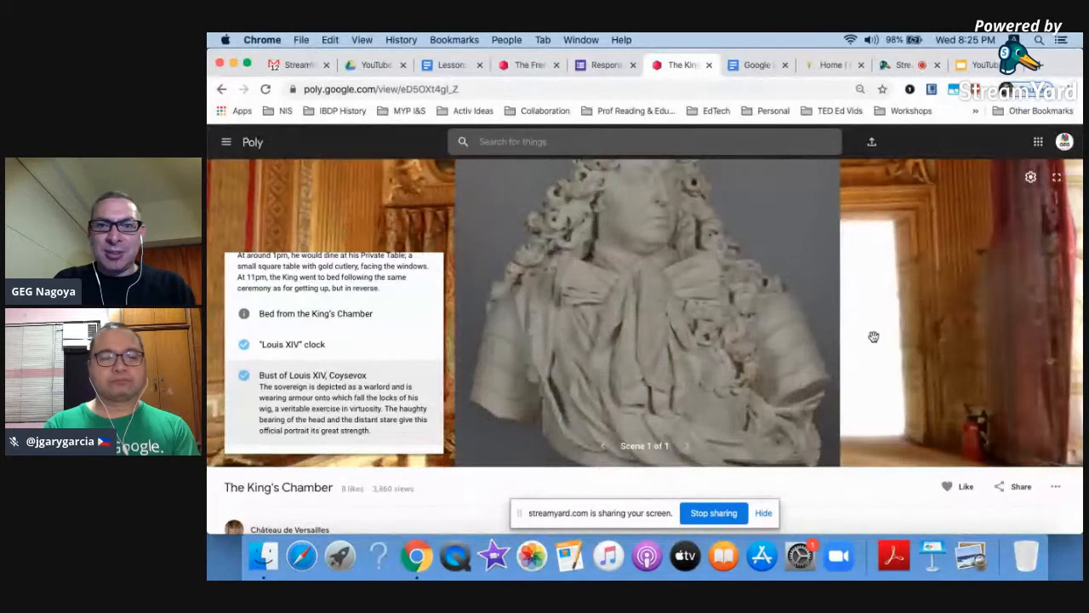
click(879, 338)
click(803, 330)
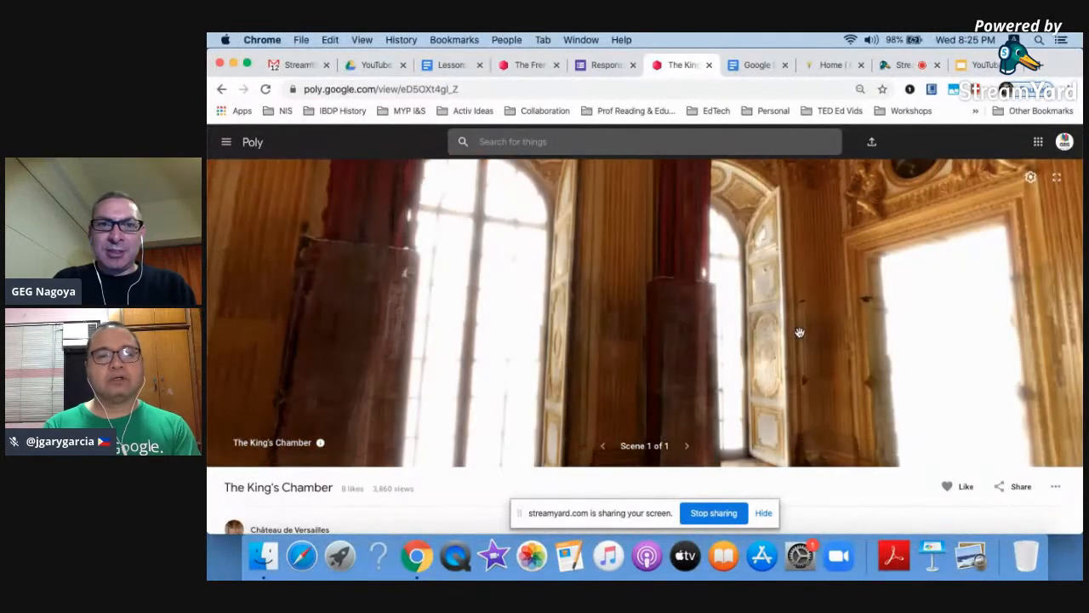
click(706, 66)
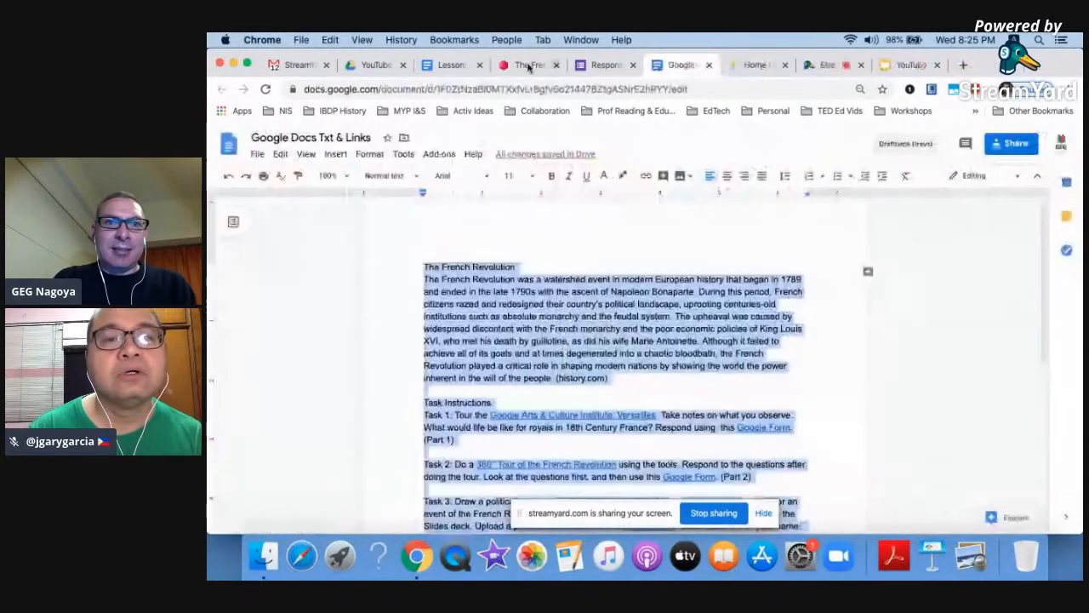
- Explore the first scene of the French Revolution tour and read the First, Second and Third Estate descriptions
click(530, 65)
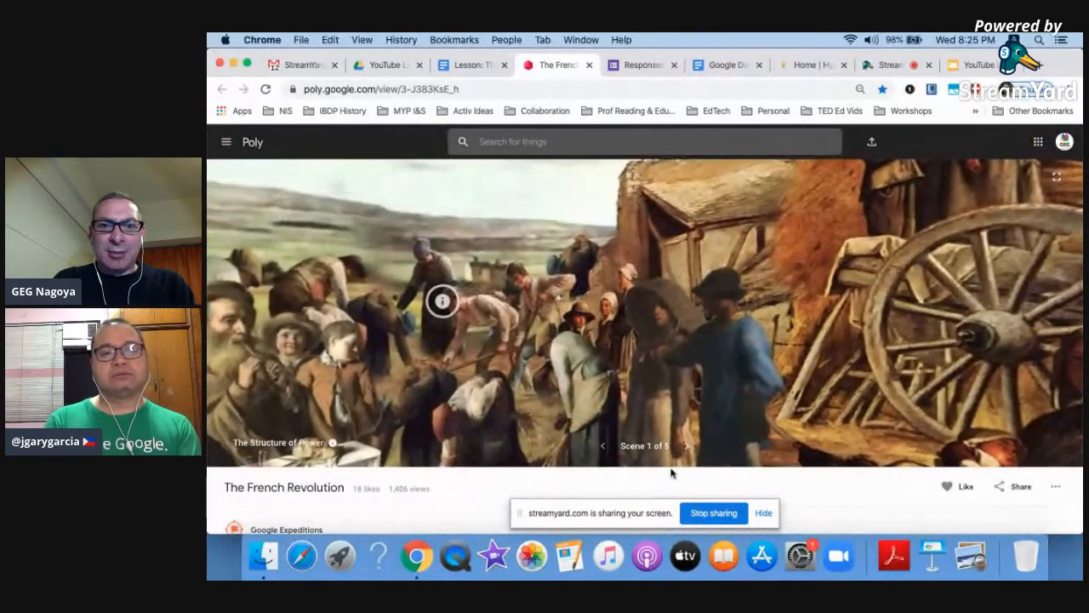
click(687, 445)
click(603, 446)
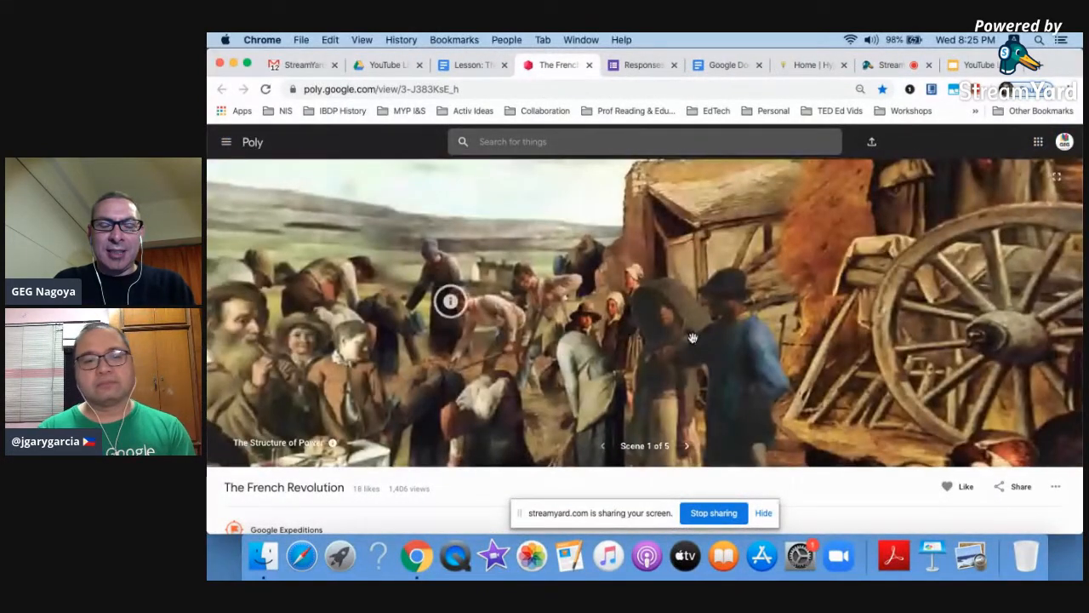
drag(693, 338, 472, 257)
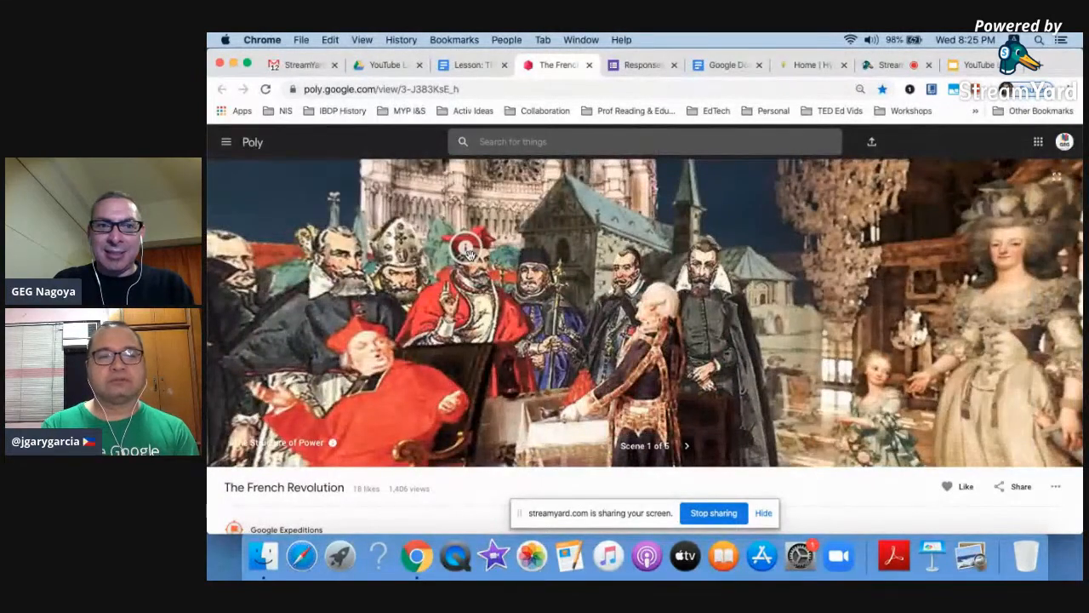
click(468, 252)
scroll(337, 375, down, 5)
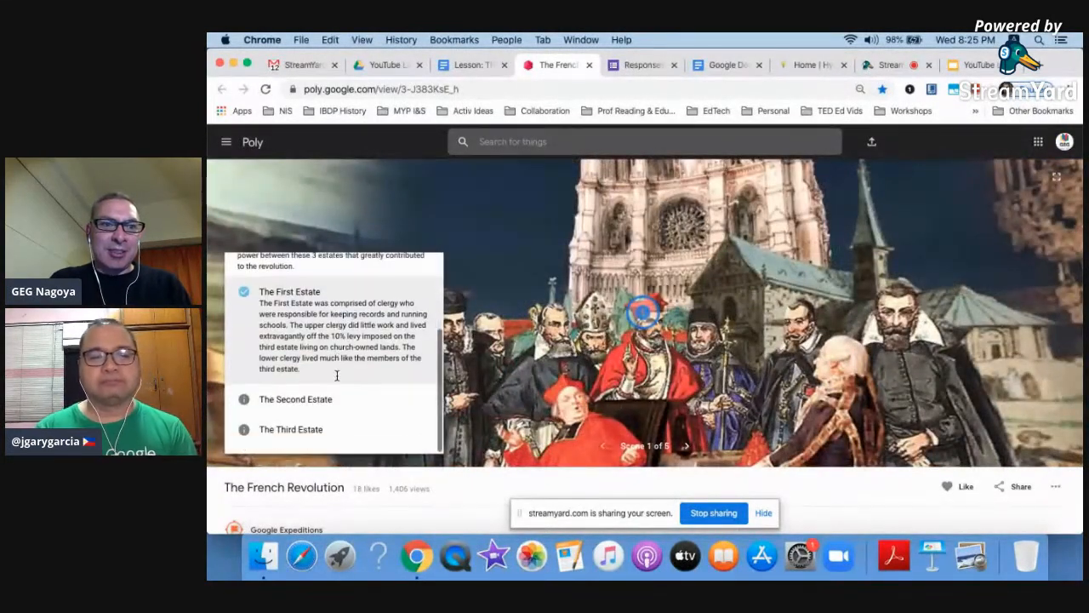
click(315, 398)
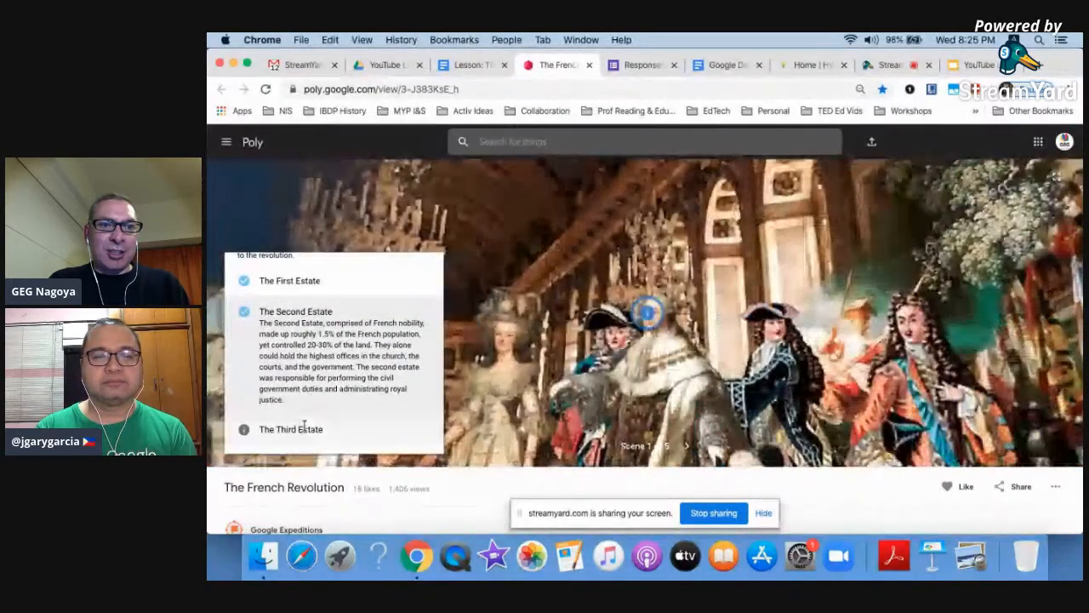
click(291, 429)
scroll(431, 226, down, 3)
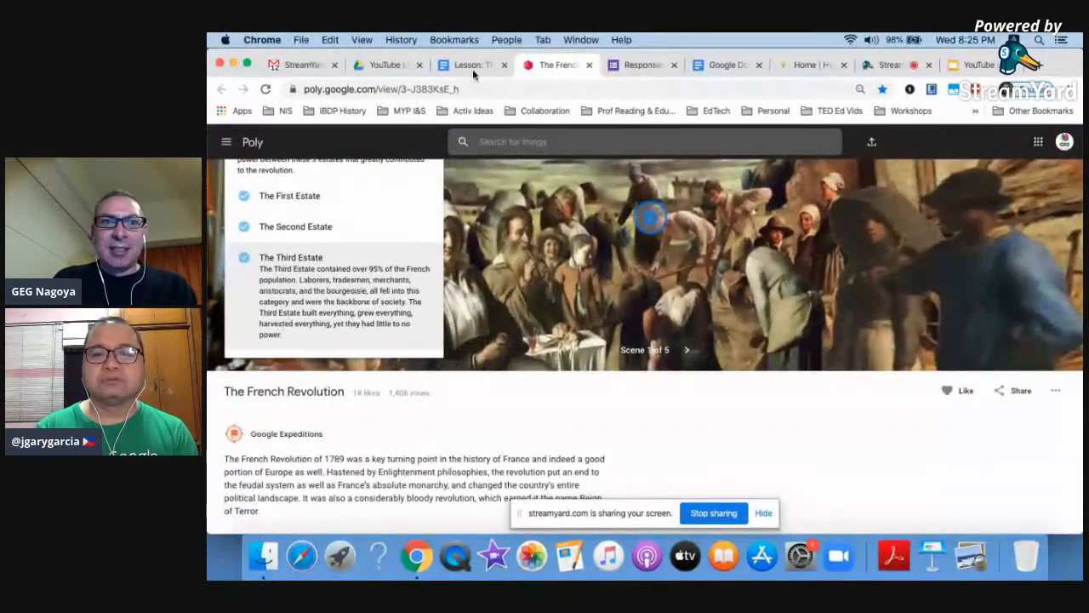
- Revisit the remaining Part 2 questions in the response form and return to the lesson's task instructions
click(471, 66)
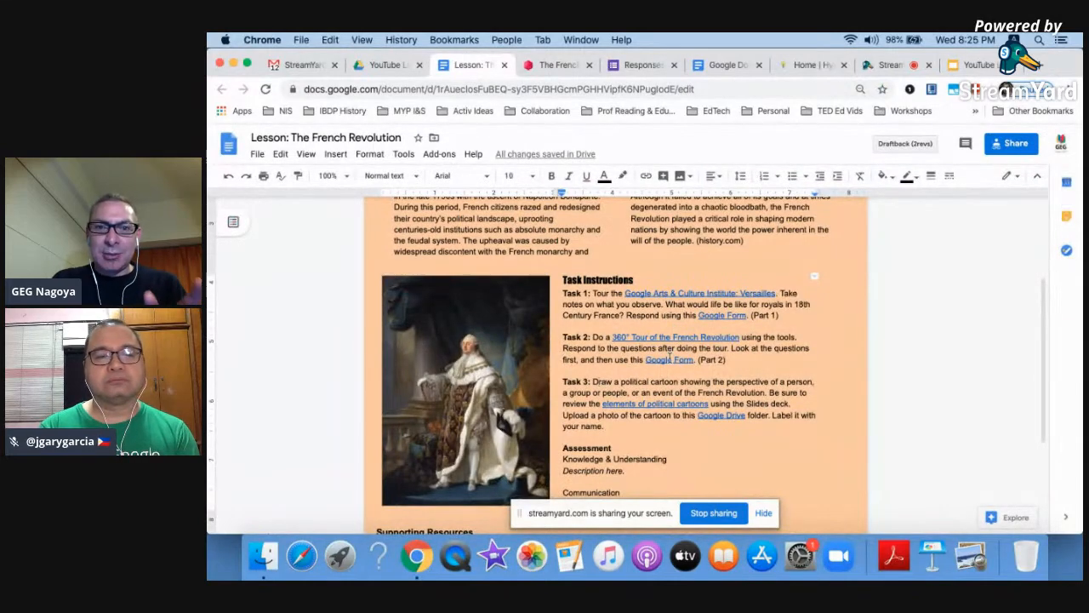
click(637, 64)
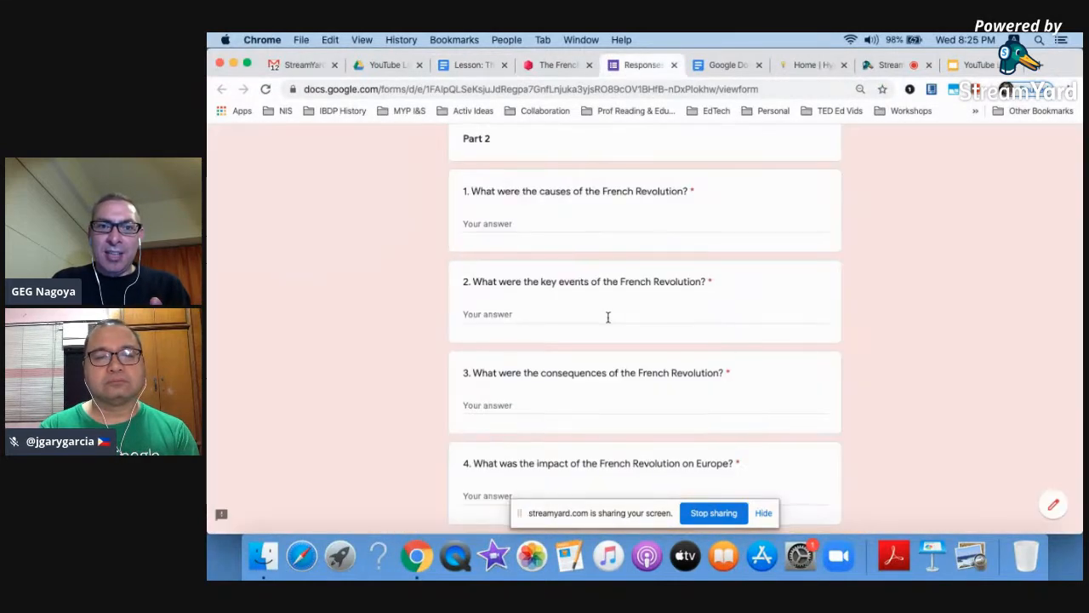
scroll(608, 317, down, 3)
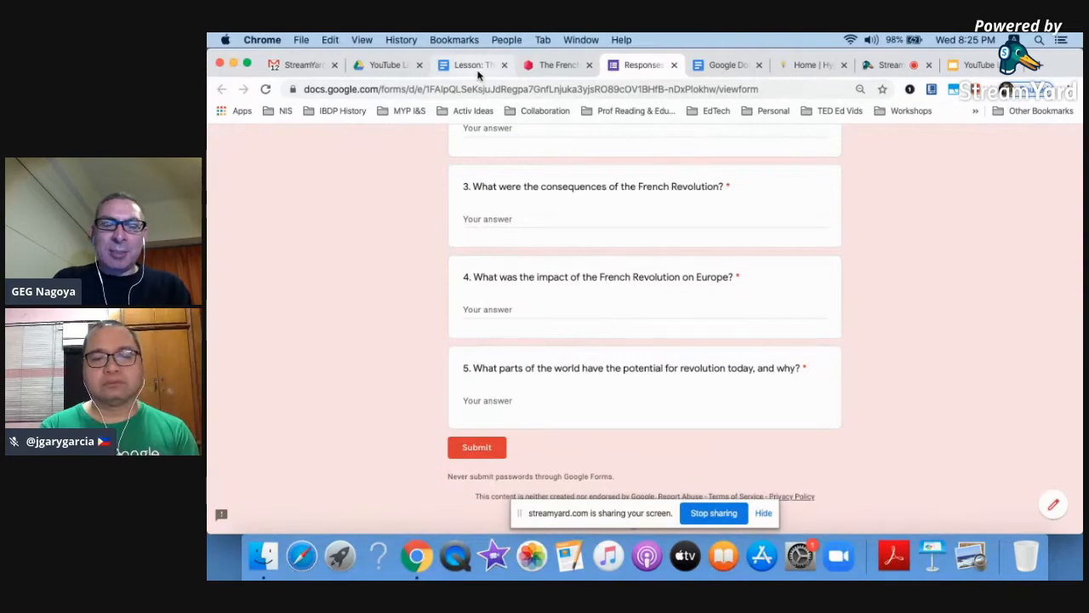
click(470, 65)
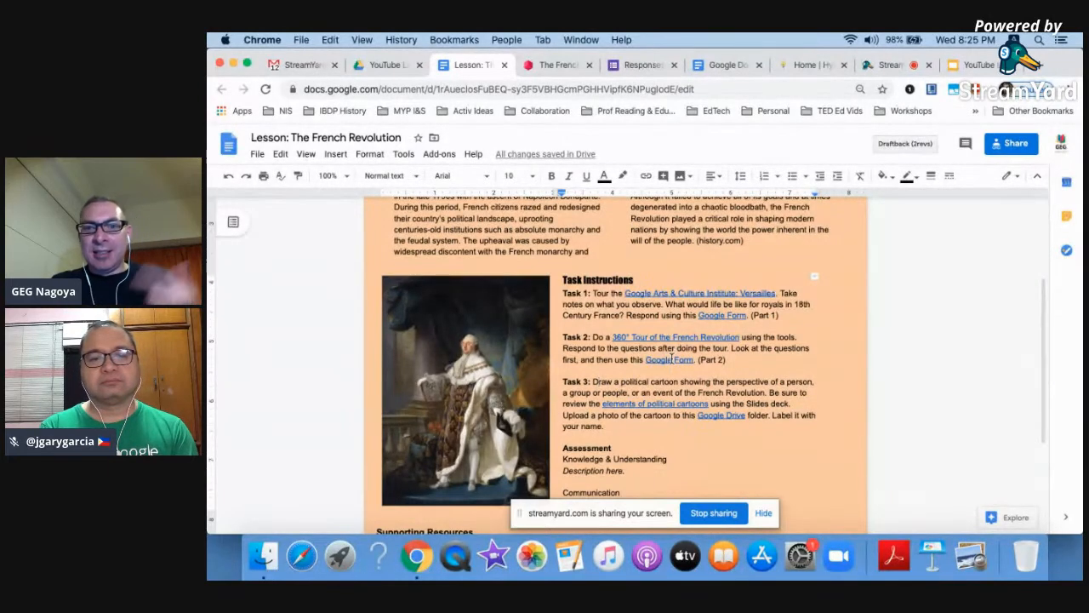
- Open the Interpreting Political Cartoons slide deck linked in Task 3 and close the French Revolution tour and the response form
scroll(672, 360, down, 2)
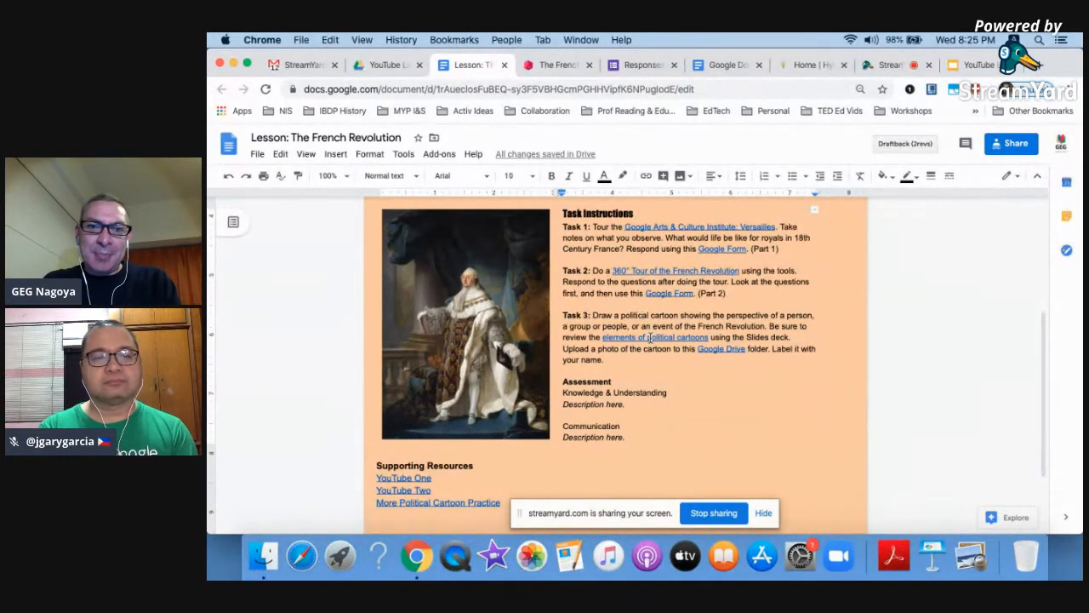
click(650, 337)
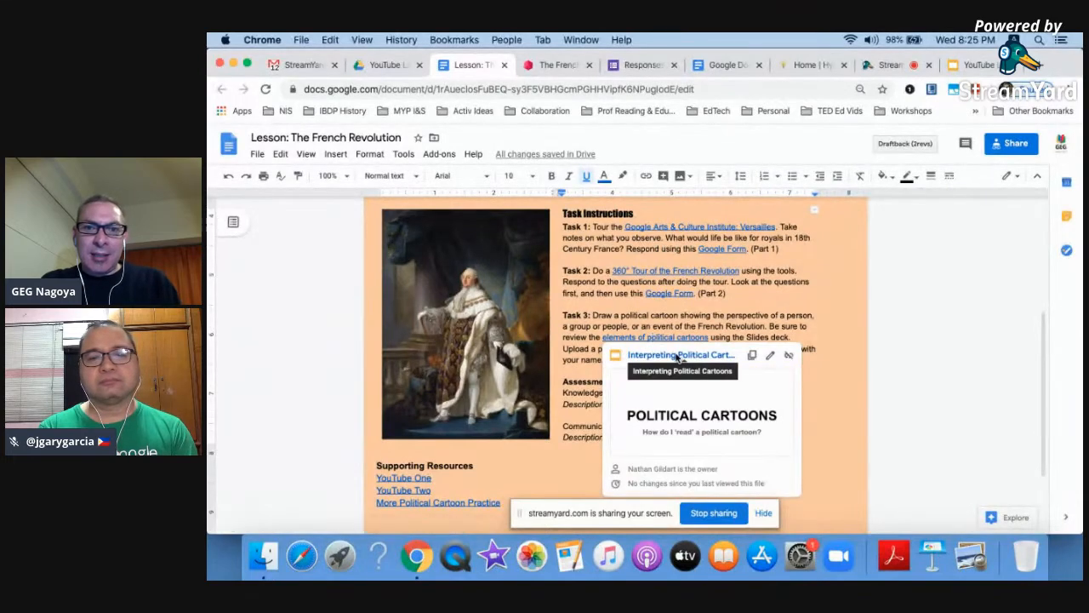
click(678, 356)
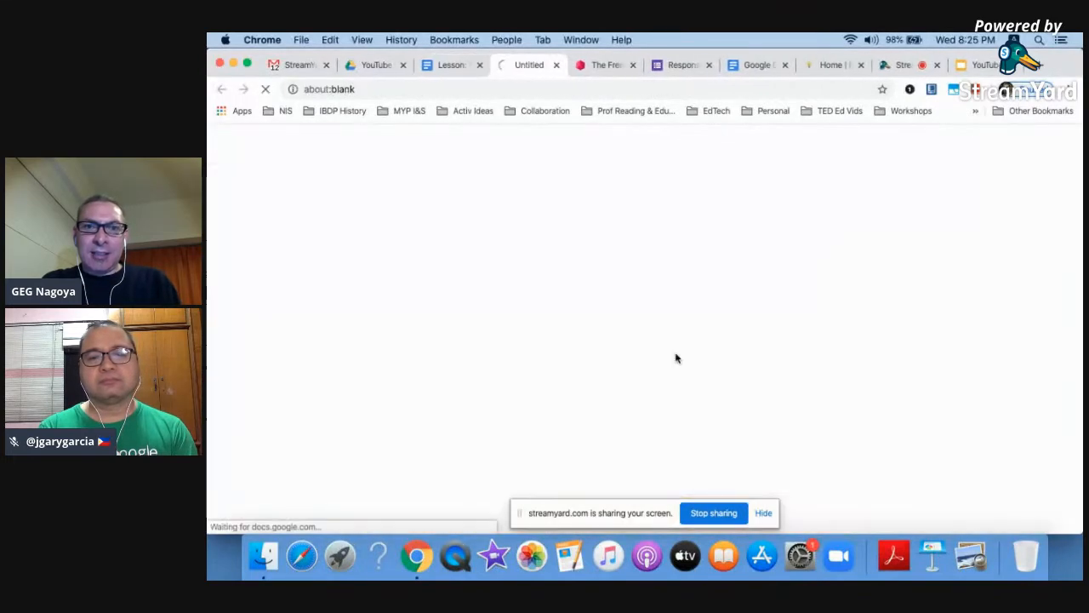
click(633, 66)
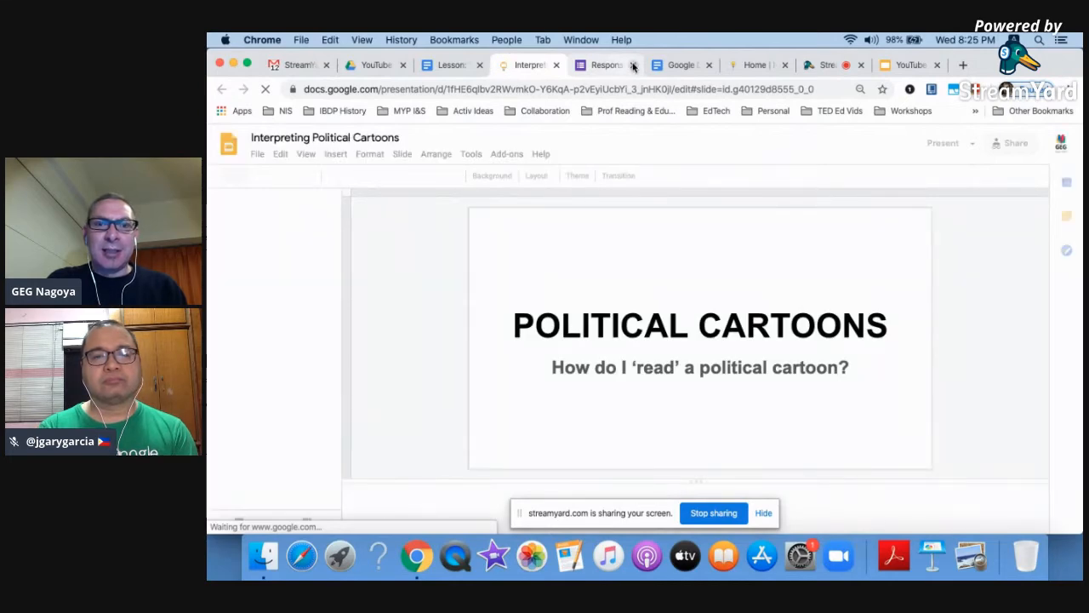
click(633, 66)
click(729, 227)
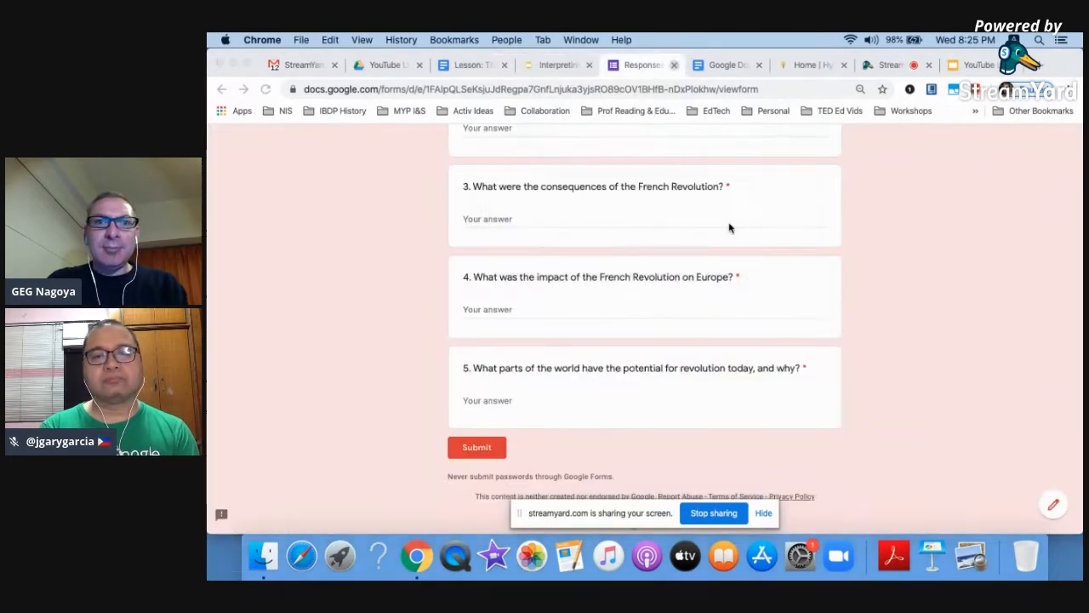
click(587, 65)
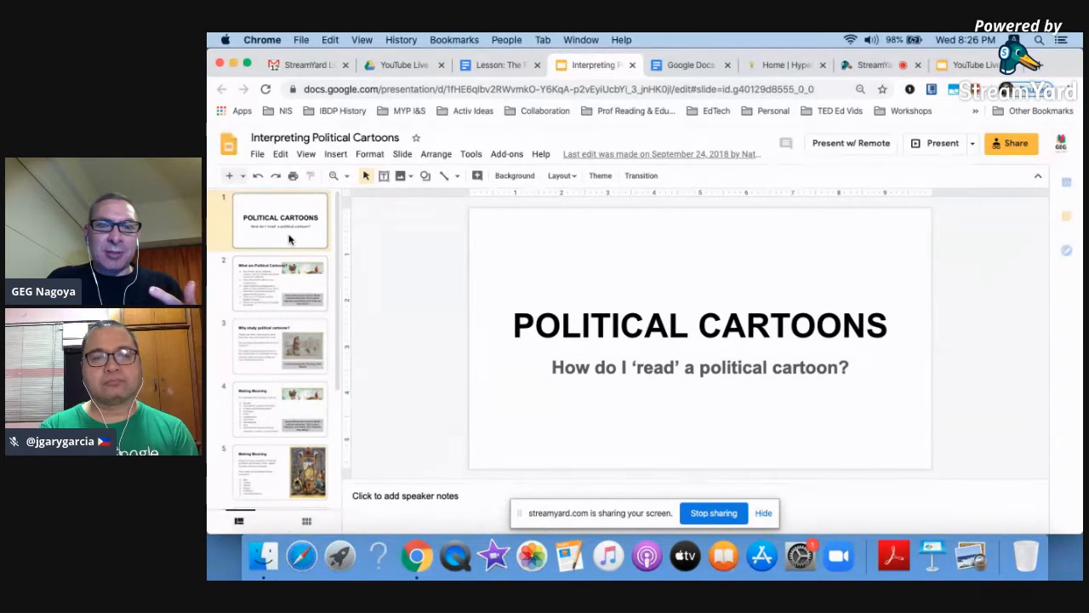
- Present the political cartoons deck, page through to the 'Pariser Poisarden' slide and back to the first 'Making Meaning' slide, and exit the presentation
click(942, 143)
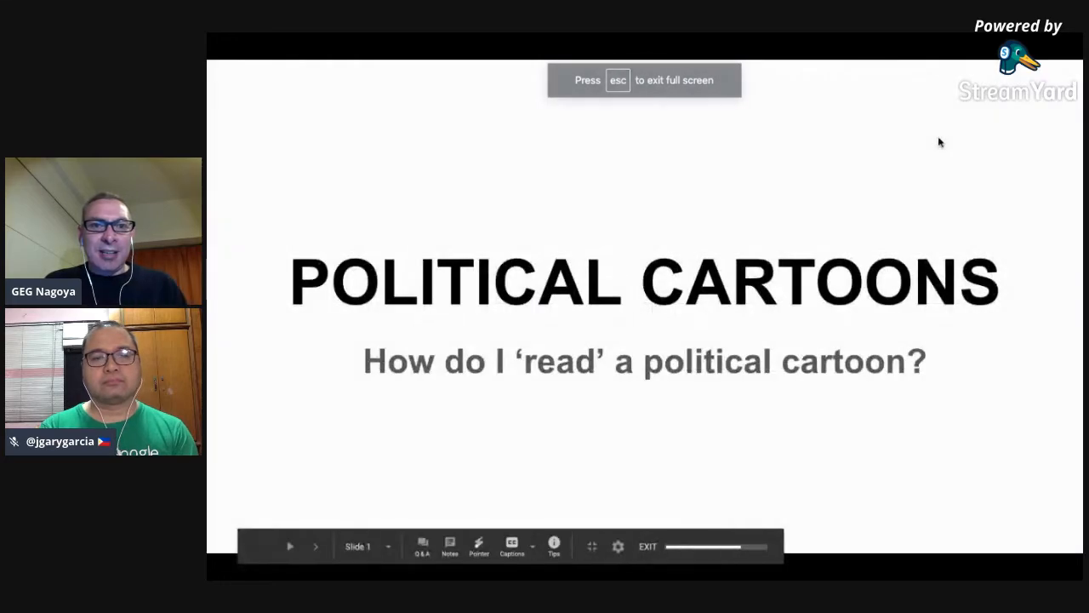
key(Right)
key(Right)
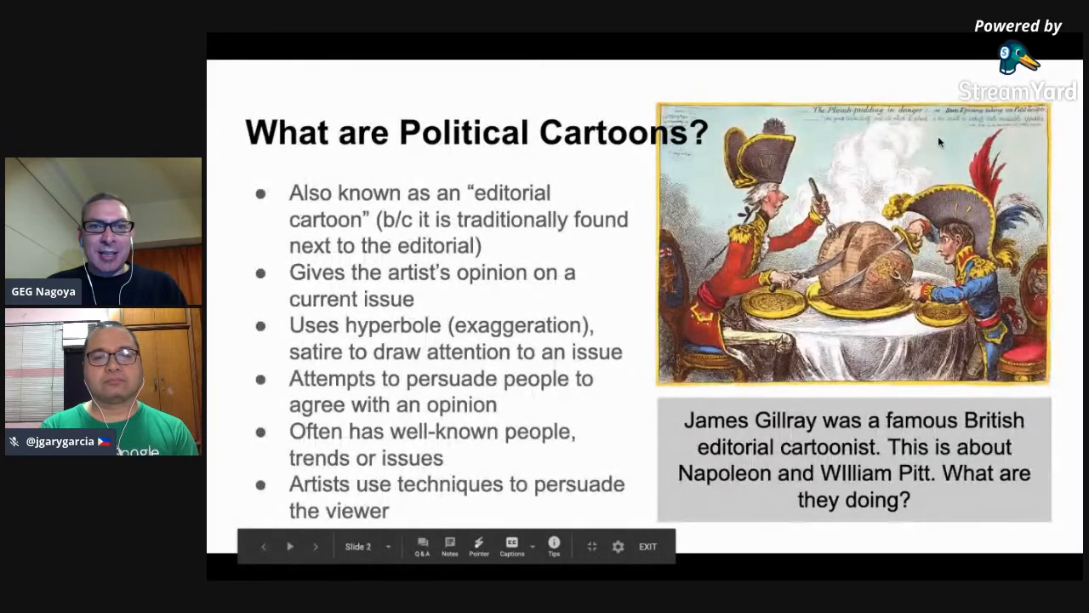
key(Right)
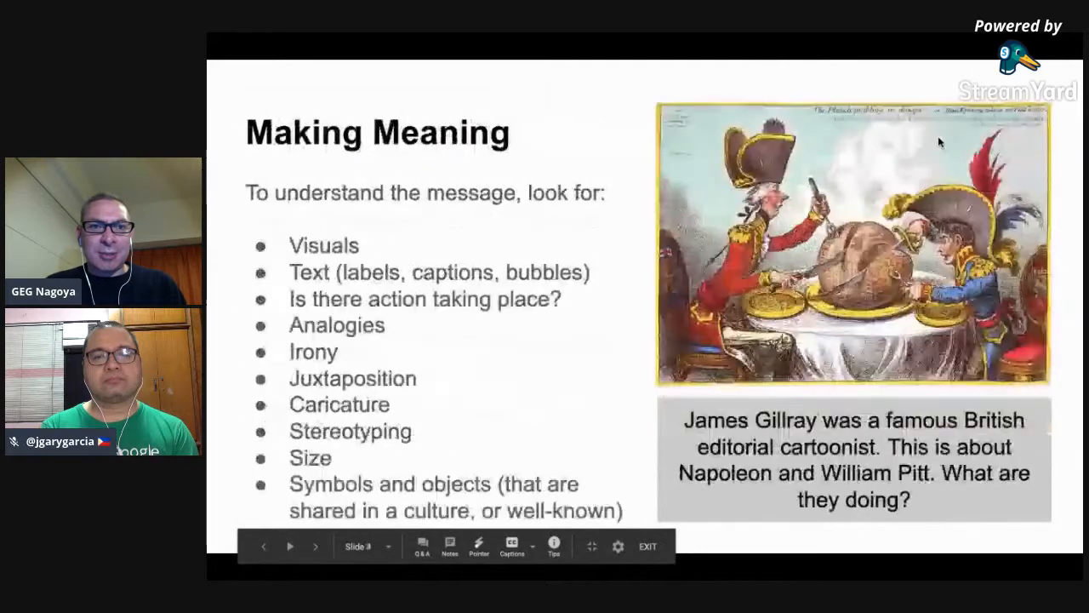
key(Right)
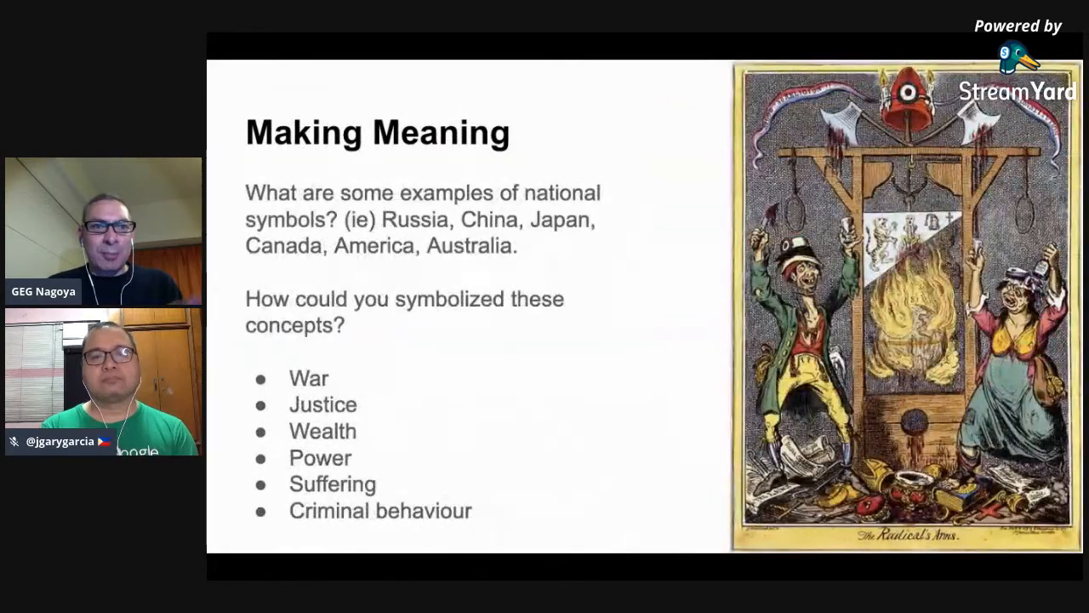
key(Right)
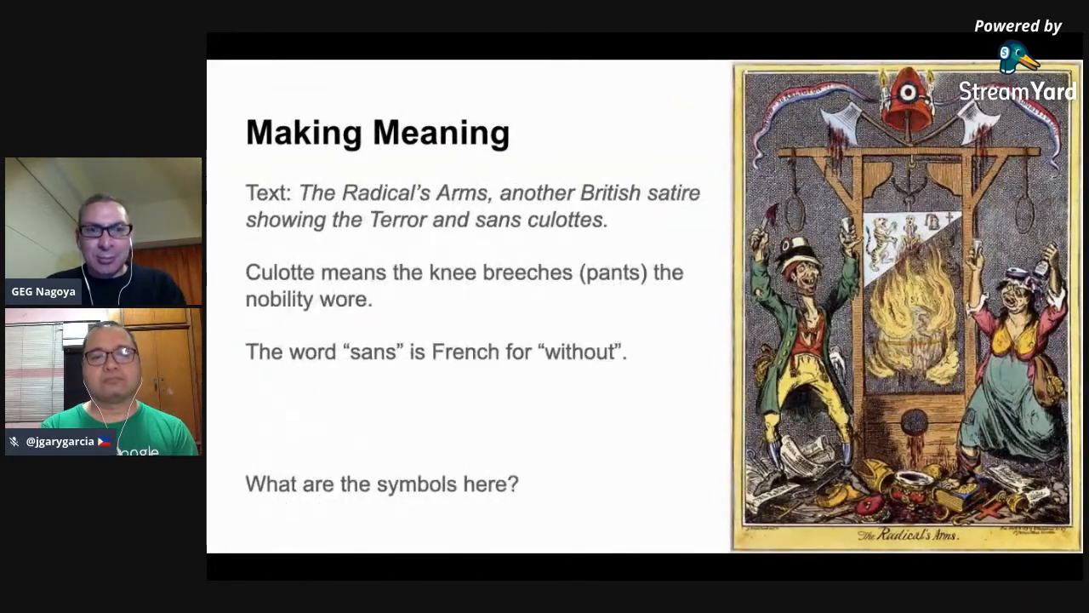
key(Right)
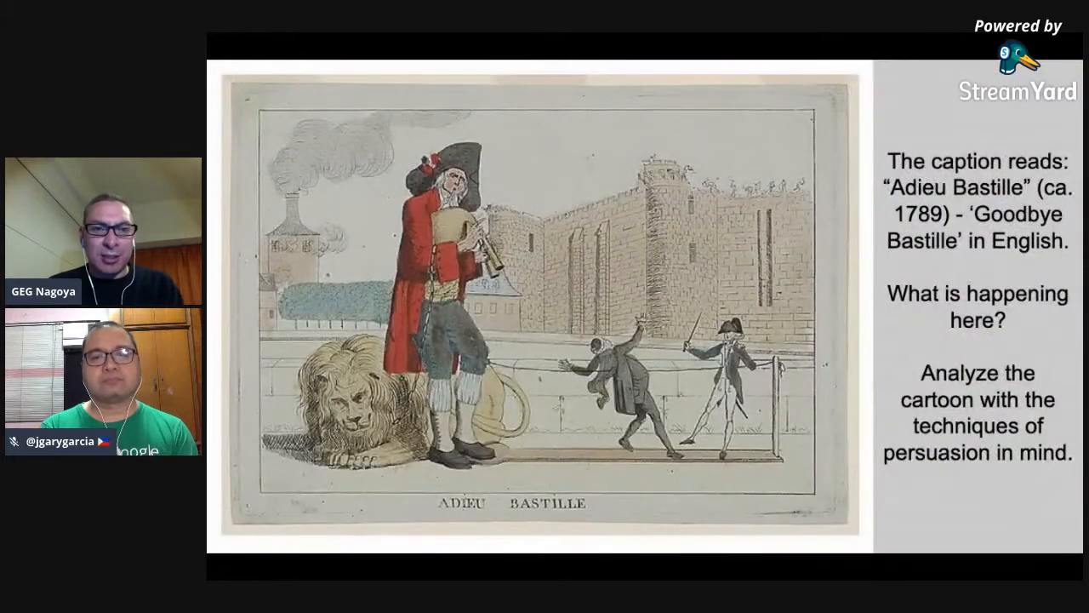
key(Right)
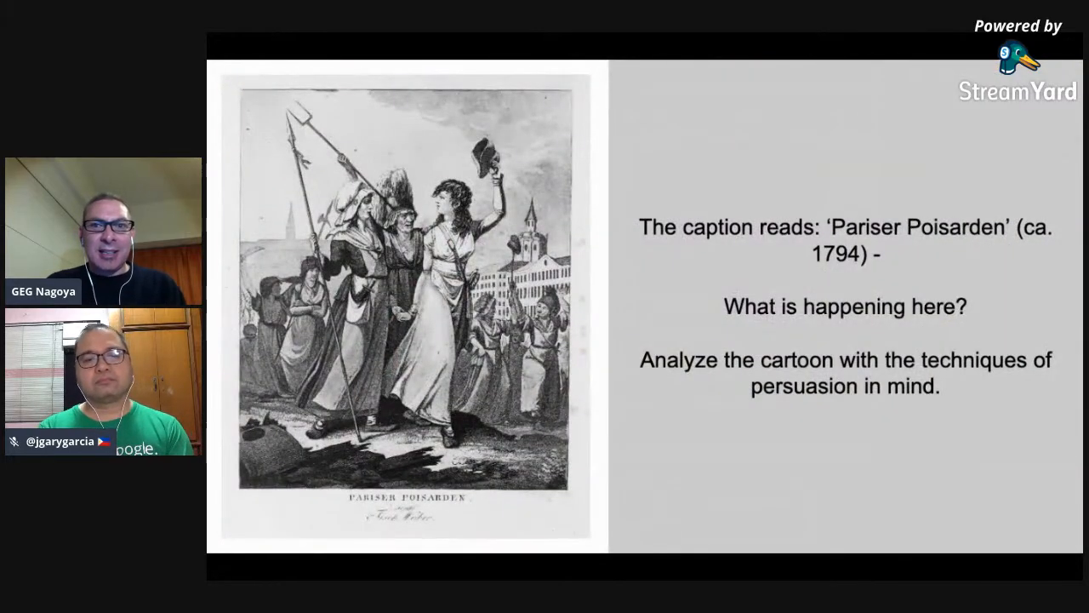
key(Left)
key(Left)
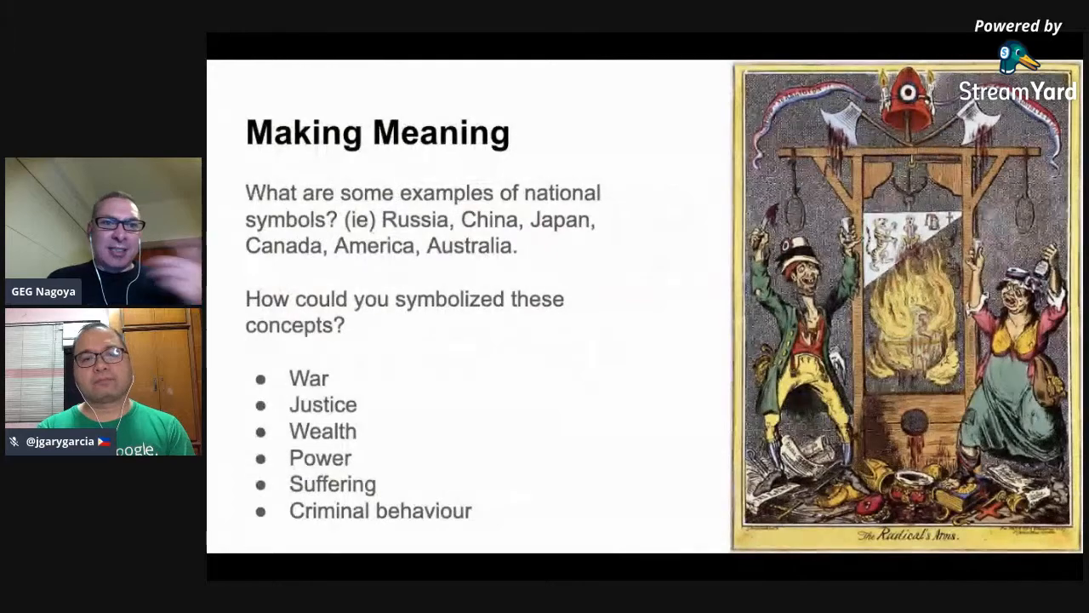
key(Left)
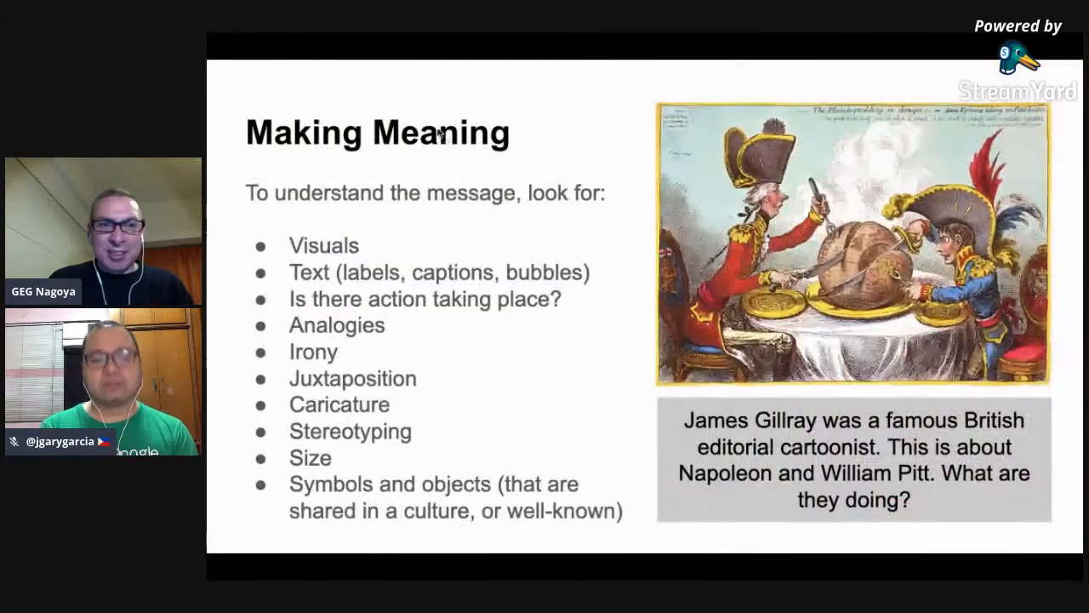
key(Escape)
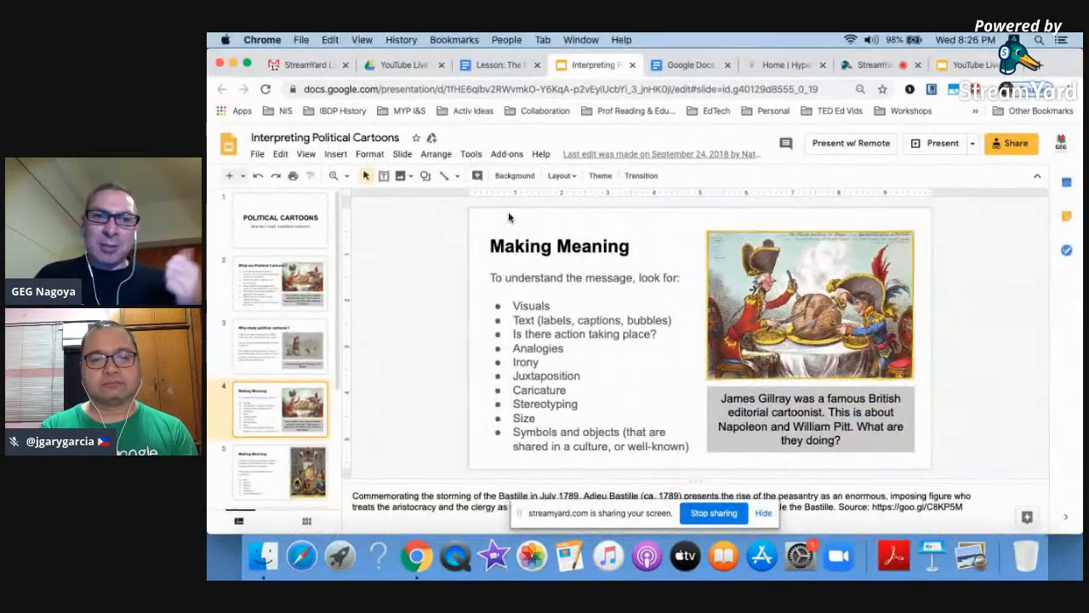
- Open the Political Cartoons Drive folder linked in the lesson's Task 3 and review its link sharing settings
click(498, 65)
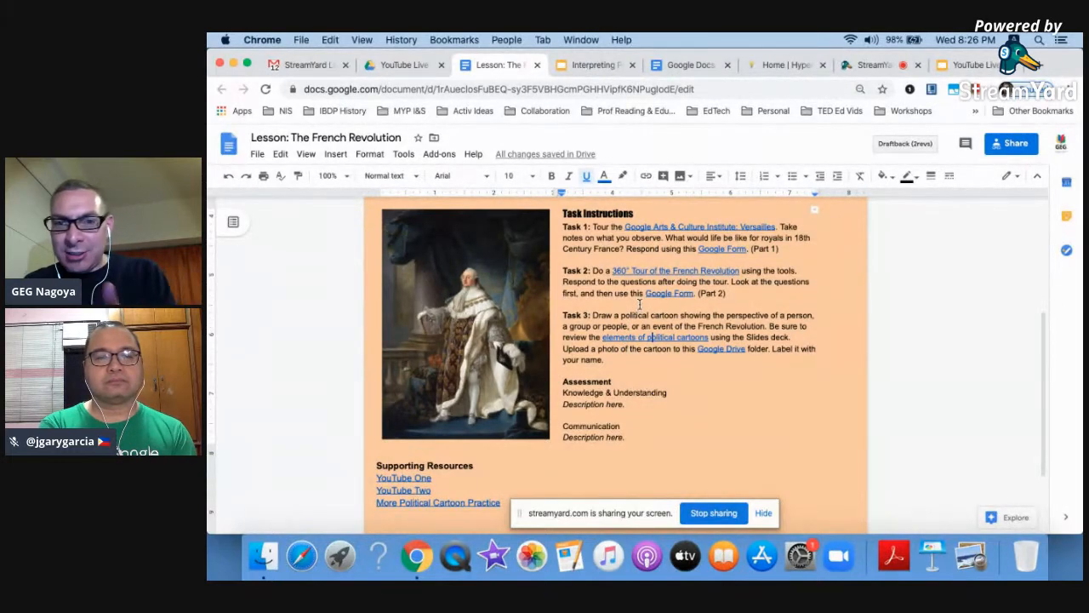
click(713, 352)
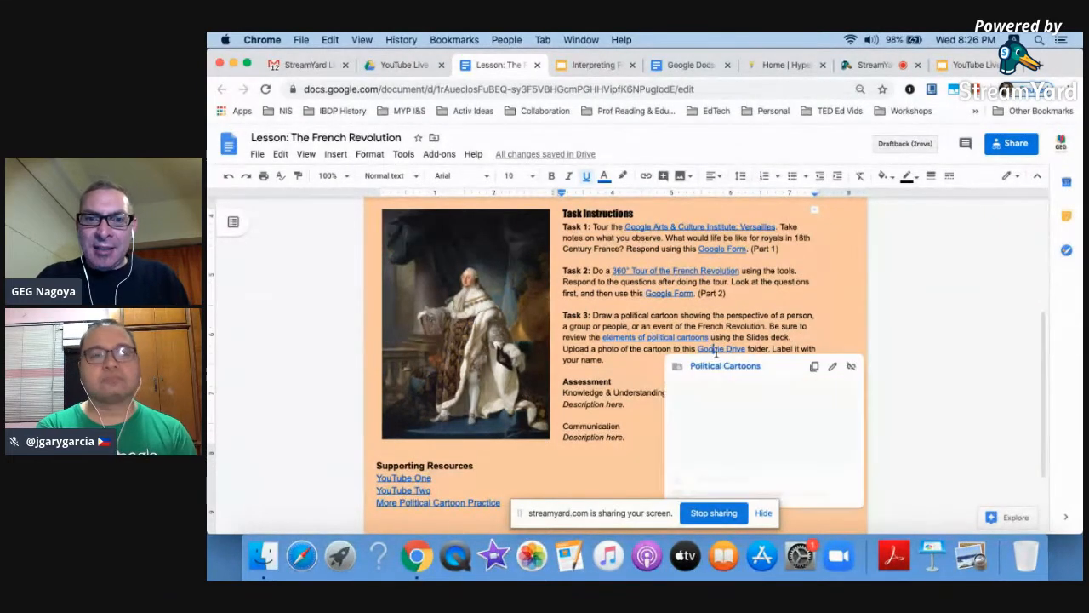
click(720, 366)
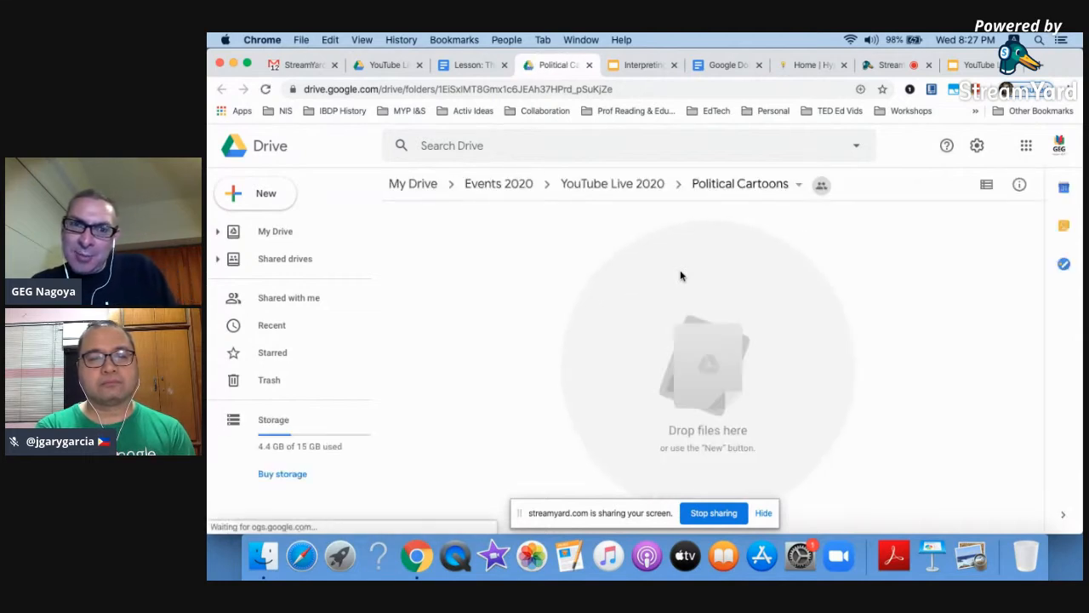
click(800, 186)
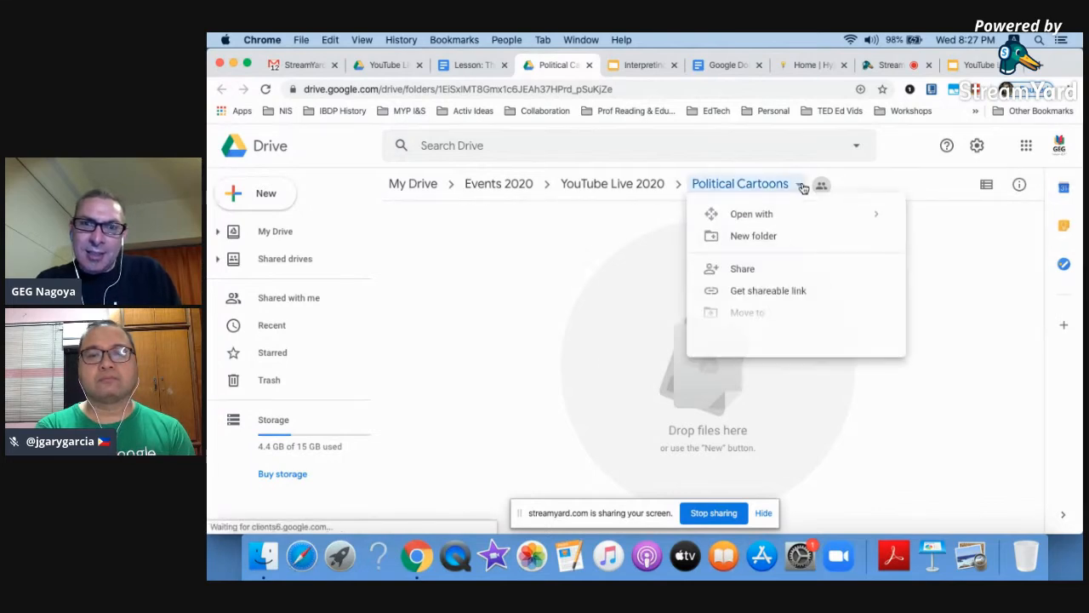
click(737, 273)
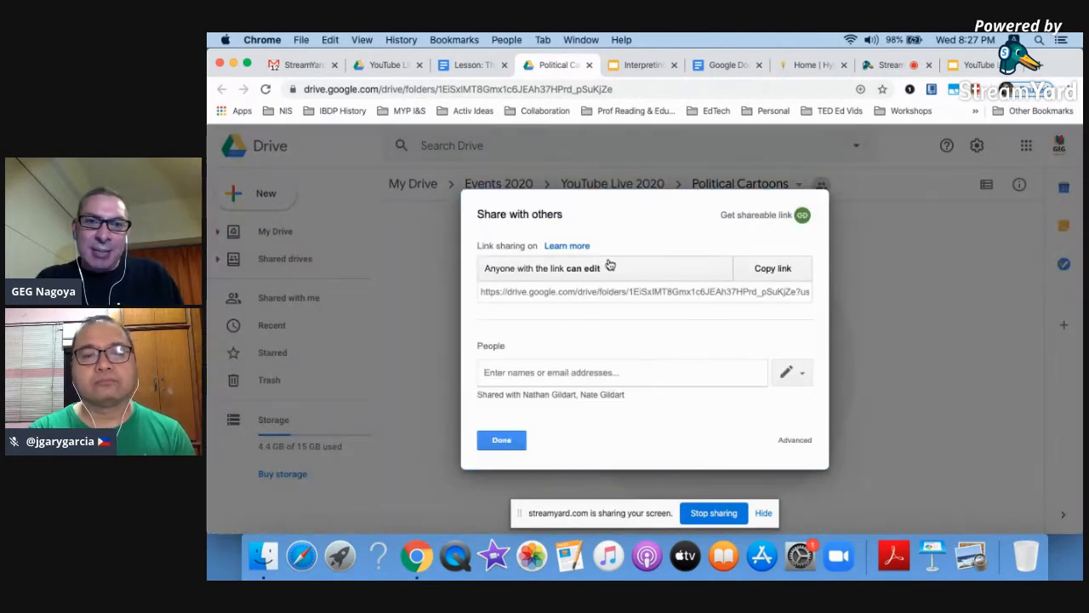
click(502, 440)
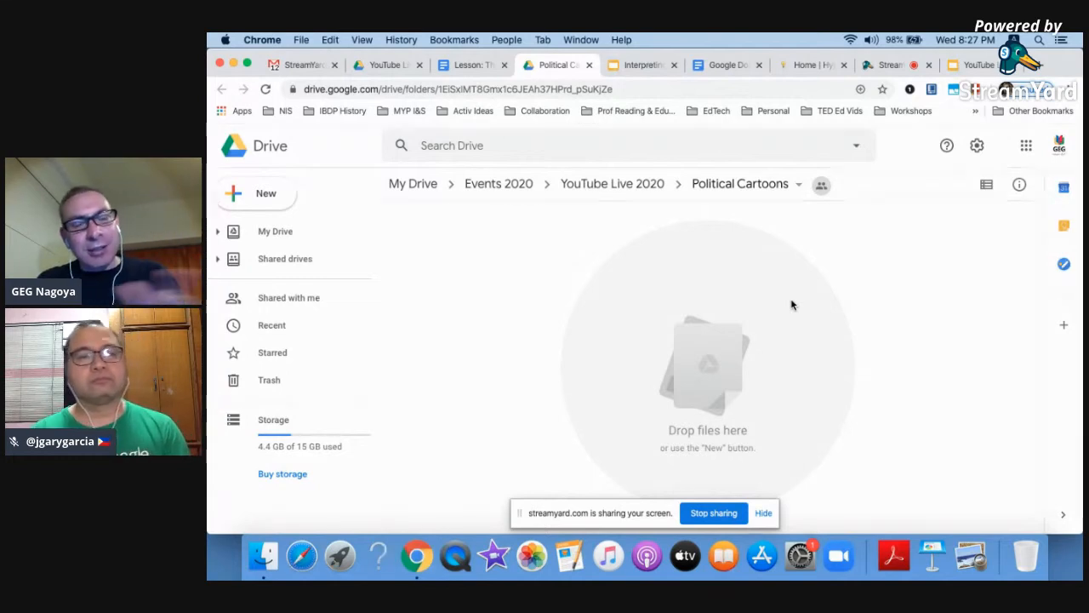
- Return to the lesson document and set the Supporting Resources heading to Impact, size 12
click(470, 64)
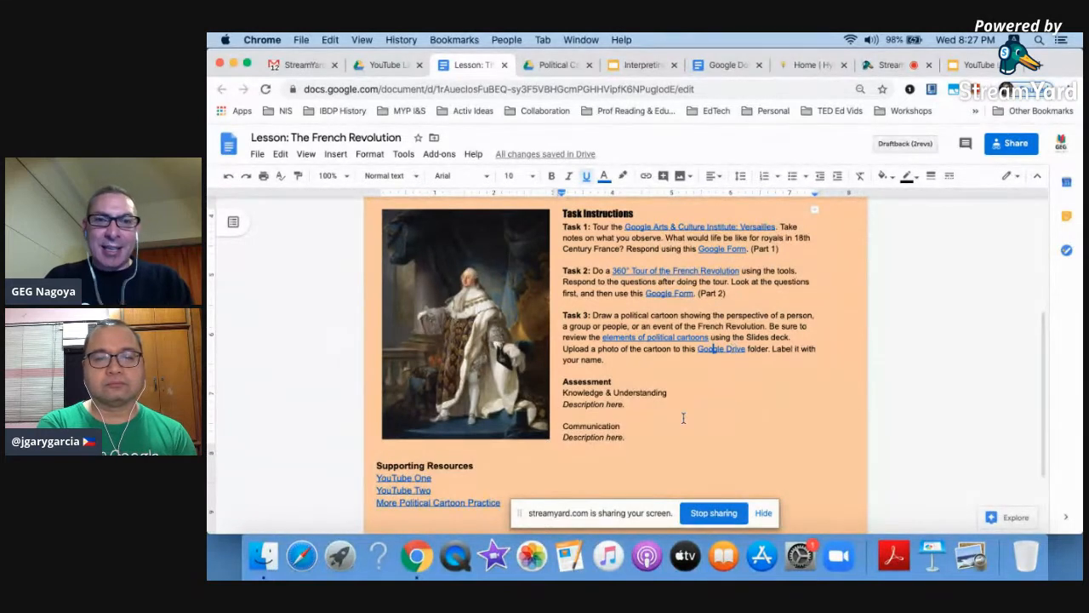
scroll(683, 418, down, 2)
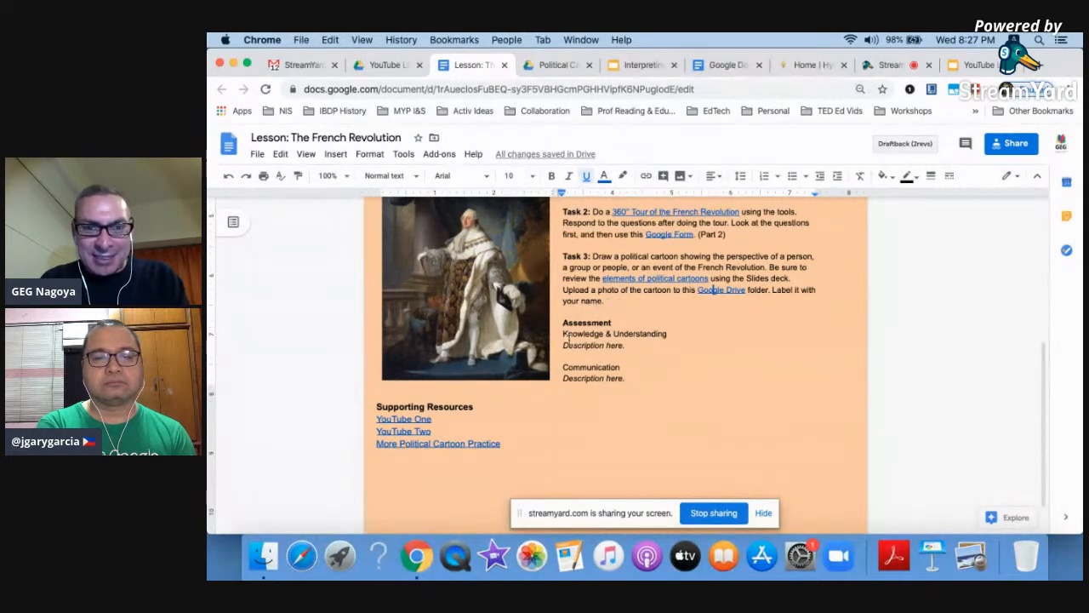
scroll(580, 362, down, 2)
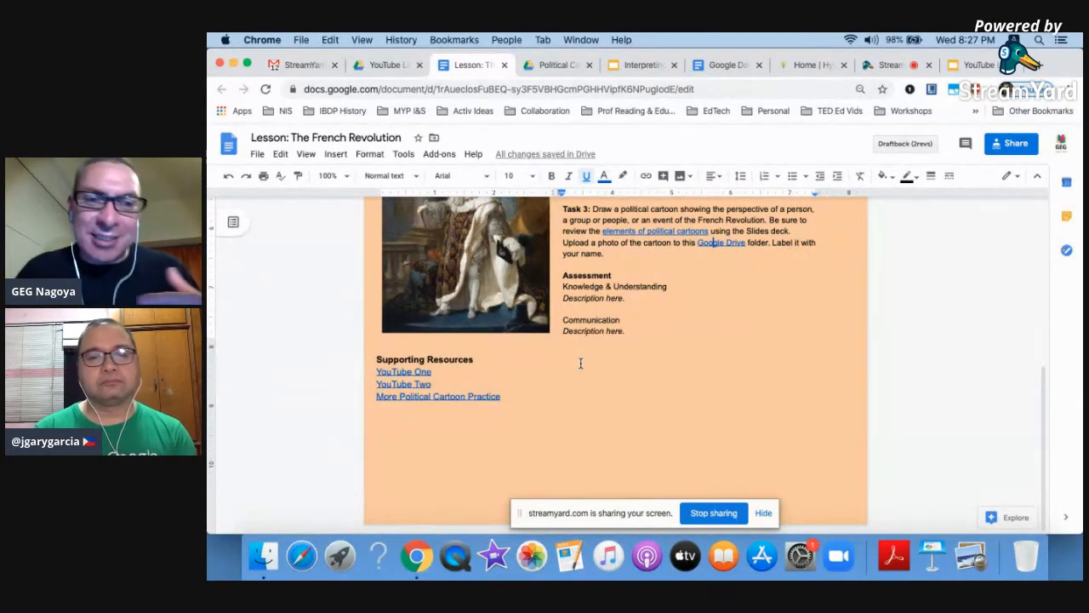
scroll(581, 362, up, 5)
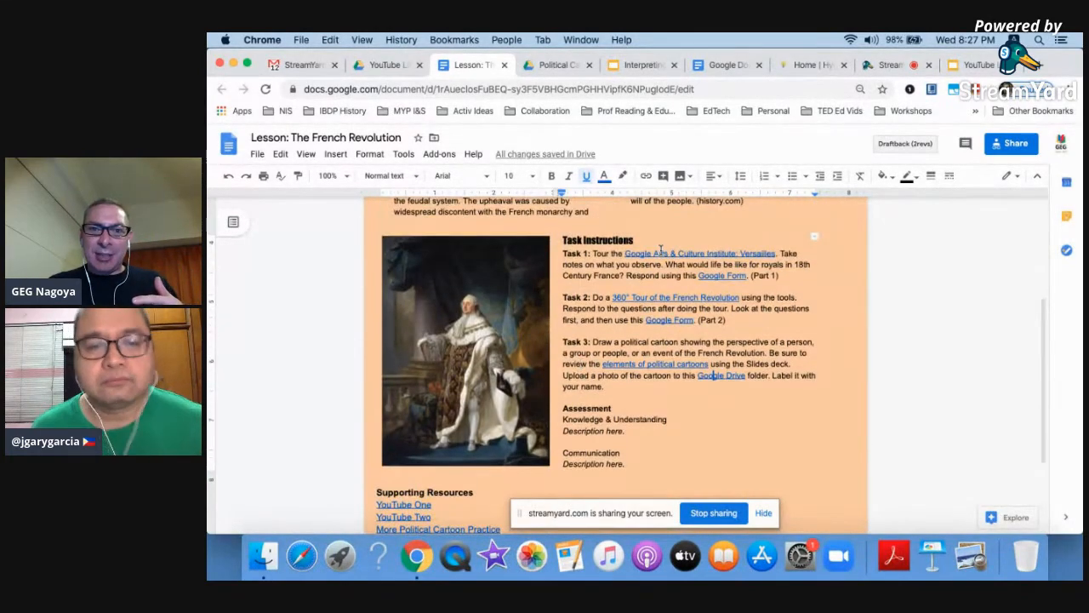
scroll(602, 411, down, 5)
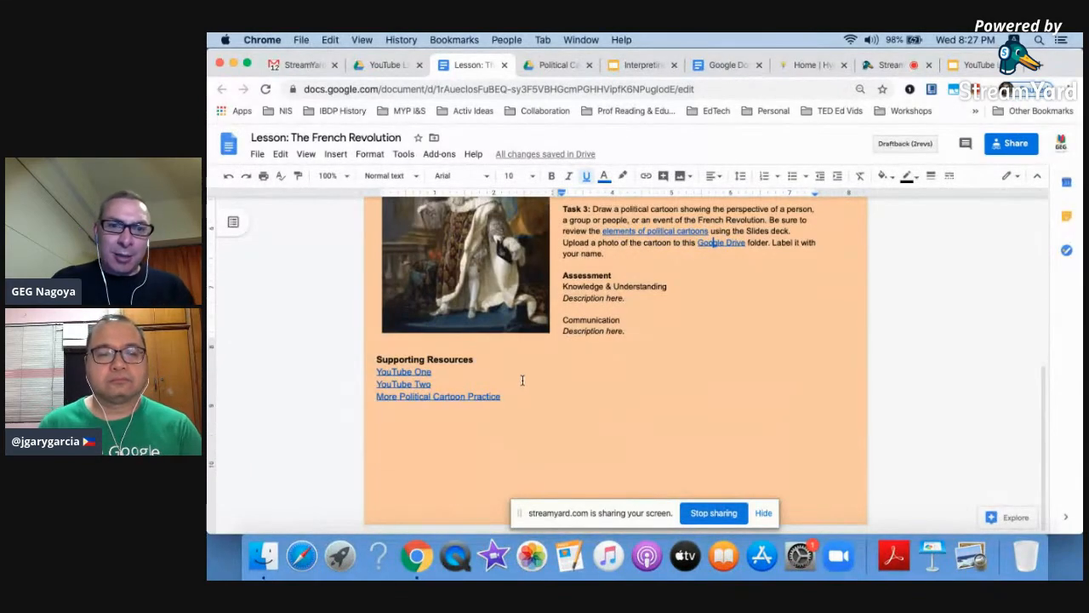
click(495, 362)
triple_click(368, 364)
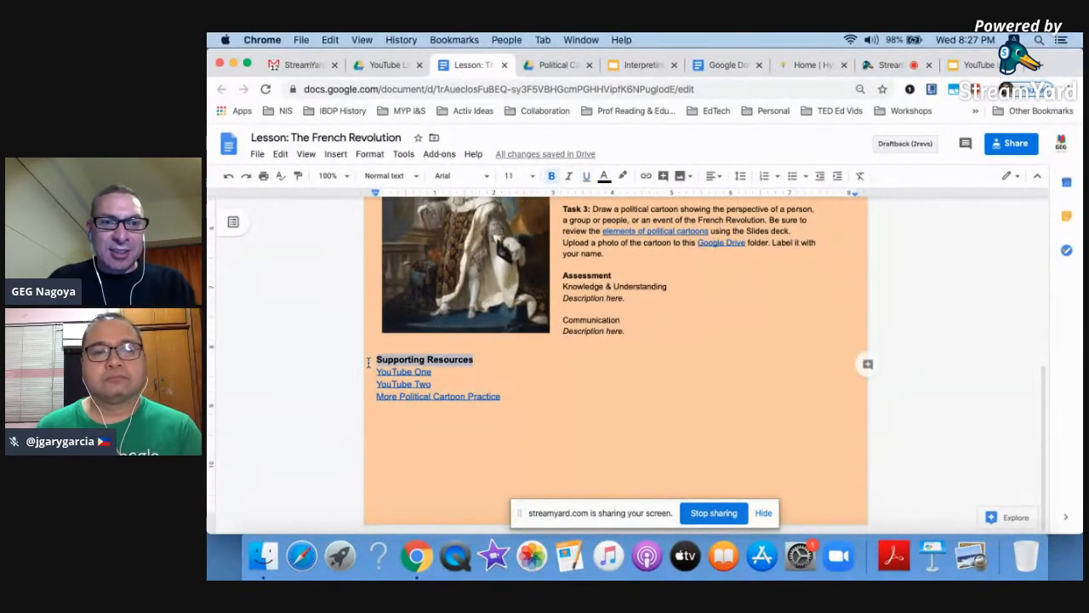
click(454, 177)
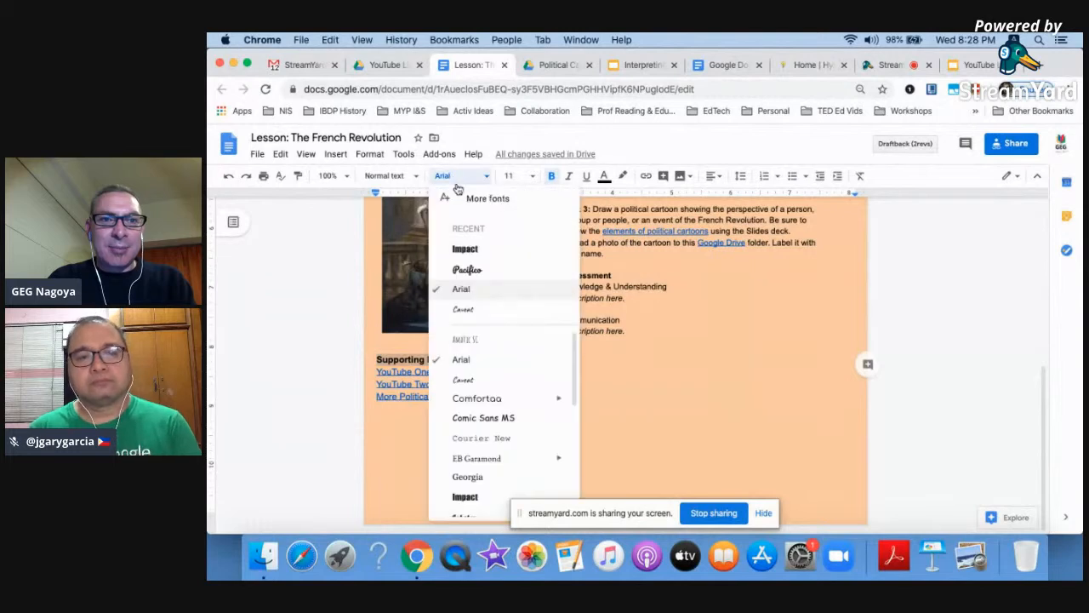
click(462, 248)
click(523, 174)
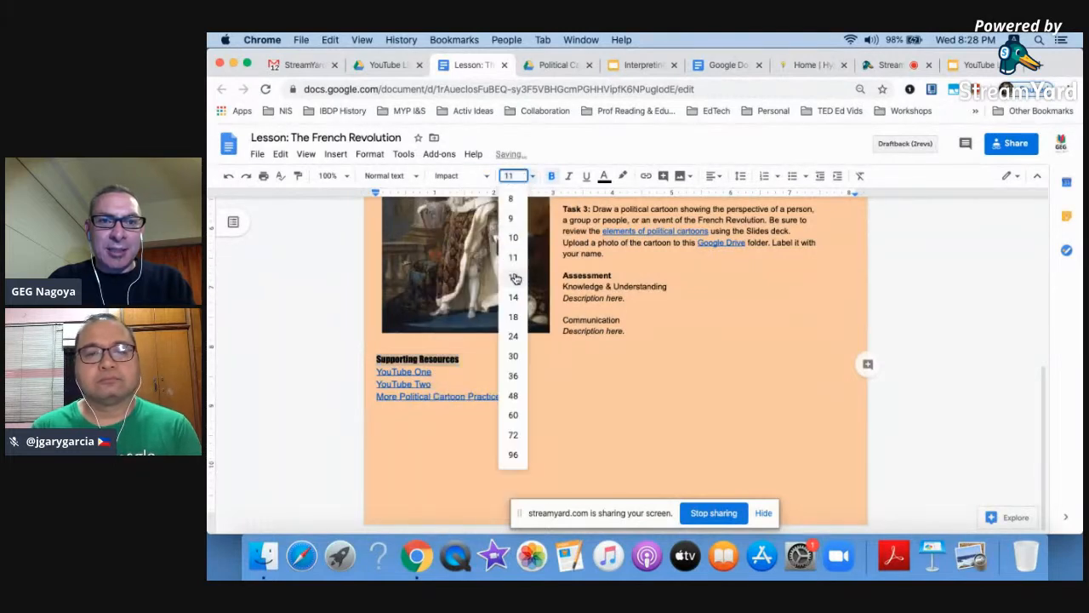
click(514, 279)
click(529, 411)
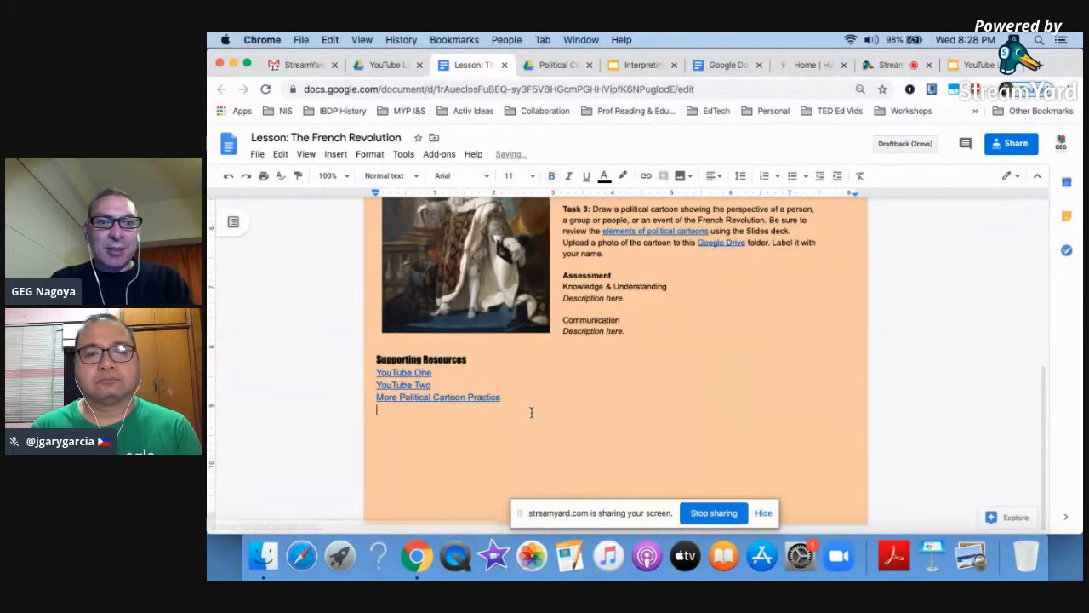
- Open the YouTube One video from Supporting Resources, close the political cartoons deck, and try to pause playback
click(477, 396)
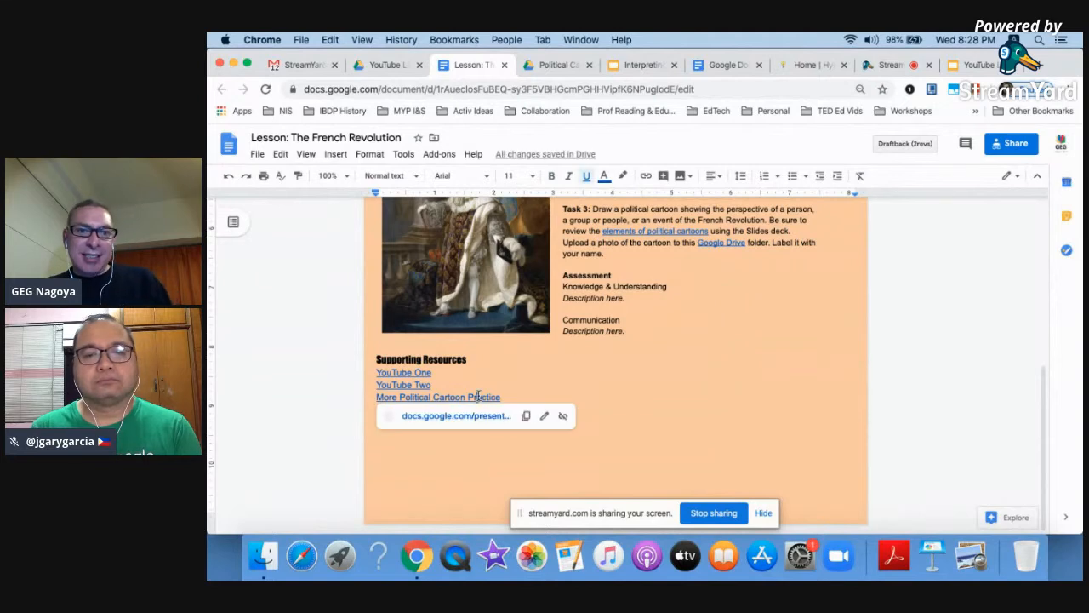
click(429, 373)
click(455, 391)
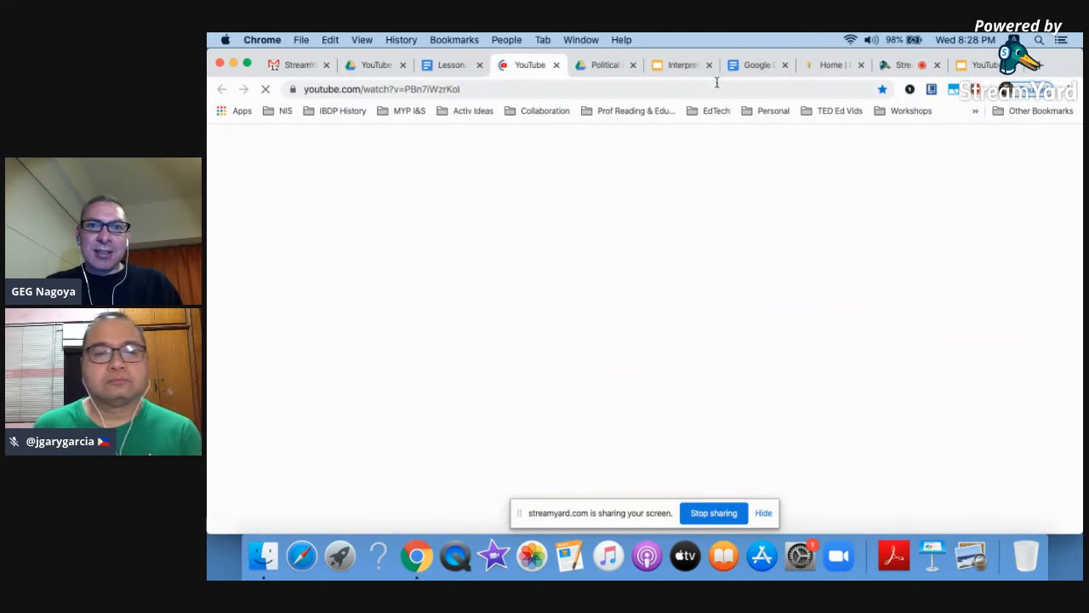
click(711, 67)
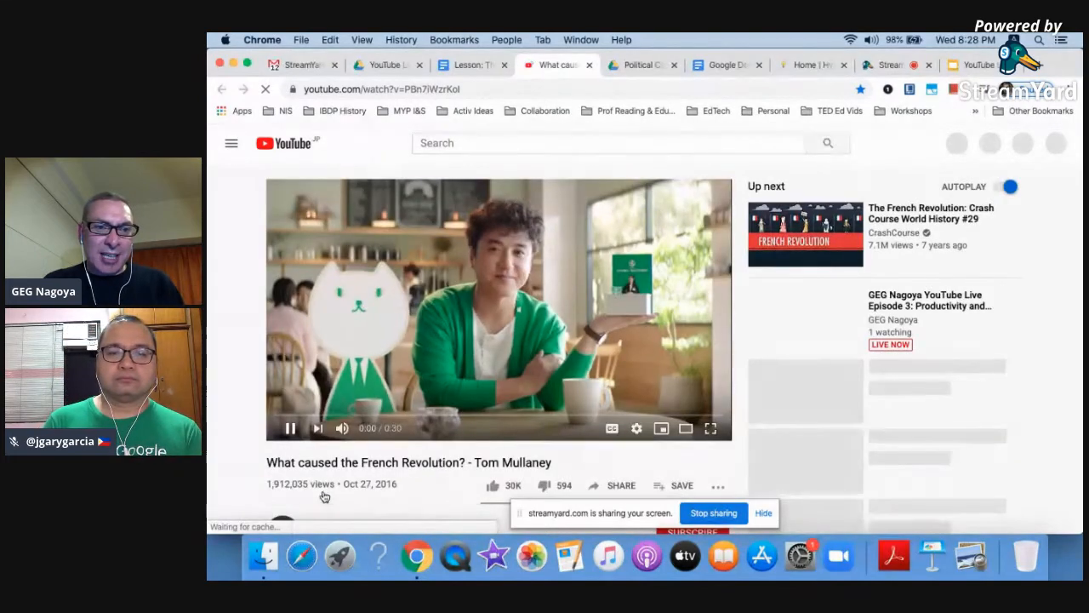
click(292, 428)
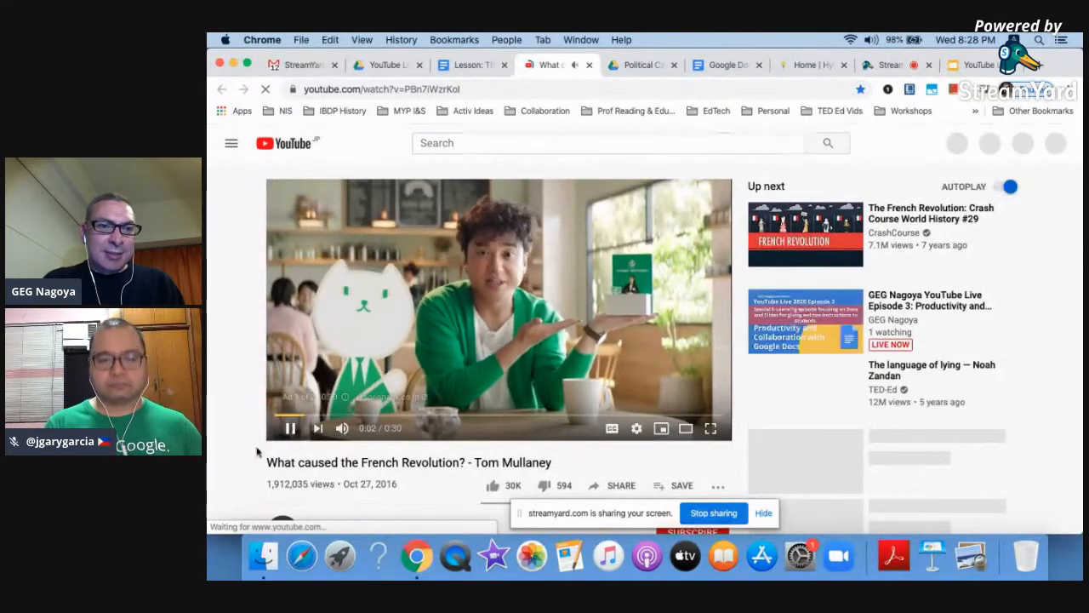
- Look over the French Revolution video's page, close the video, and return to the lesson document's task instructions
scroll(242, 449, down, 3)
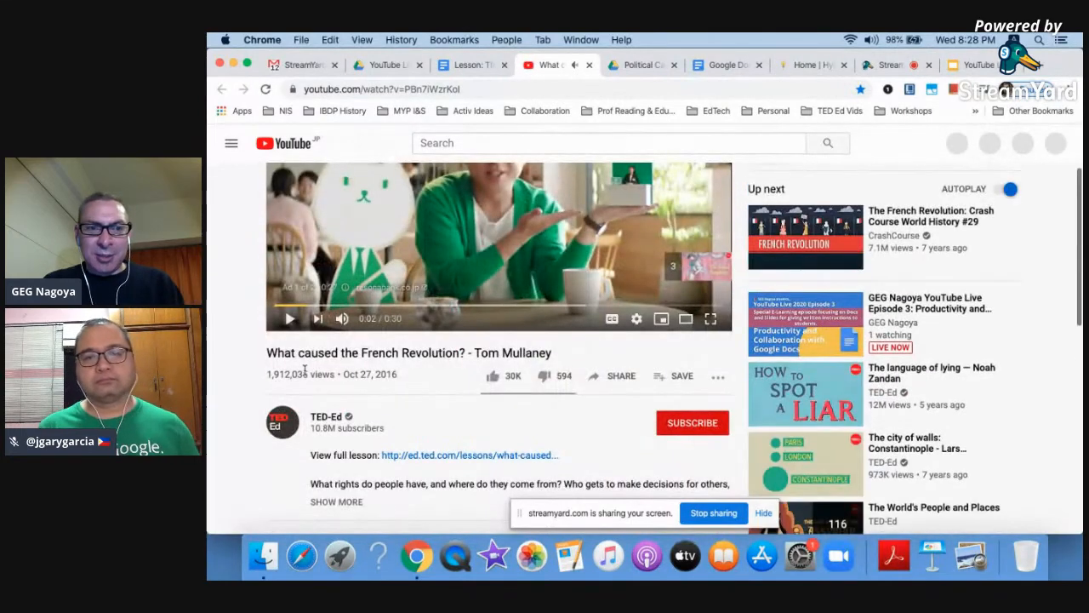
scroll(305, 370, up, 1)
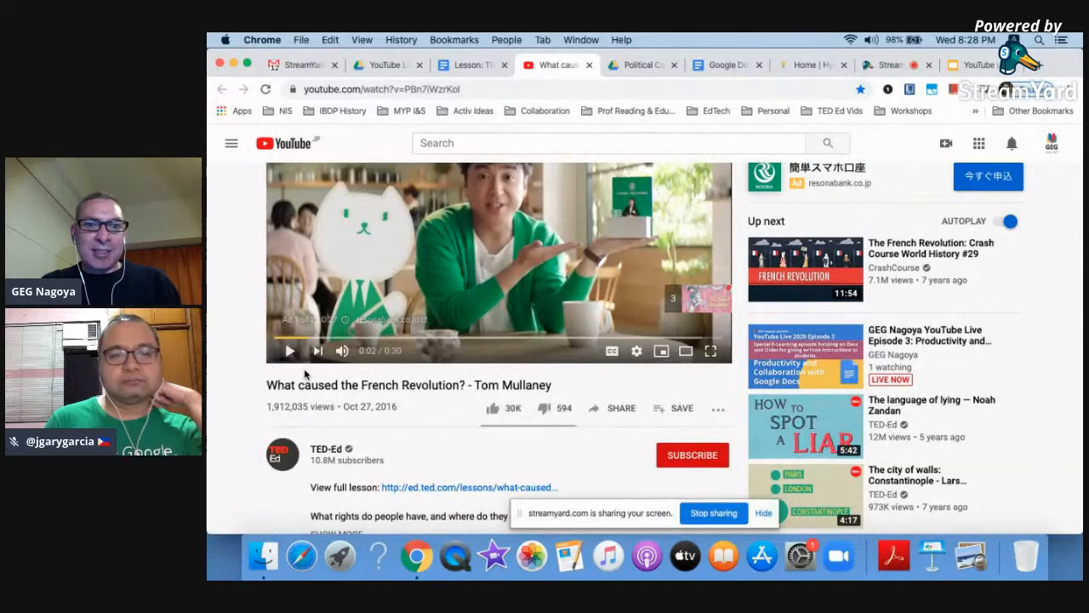
scroll(454, 243, up, 2)
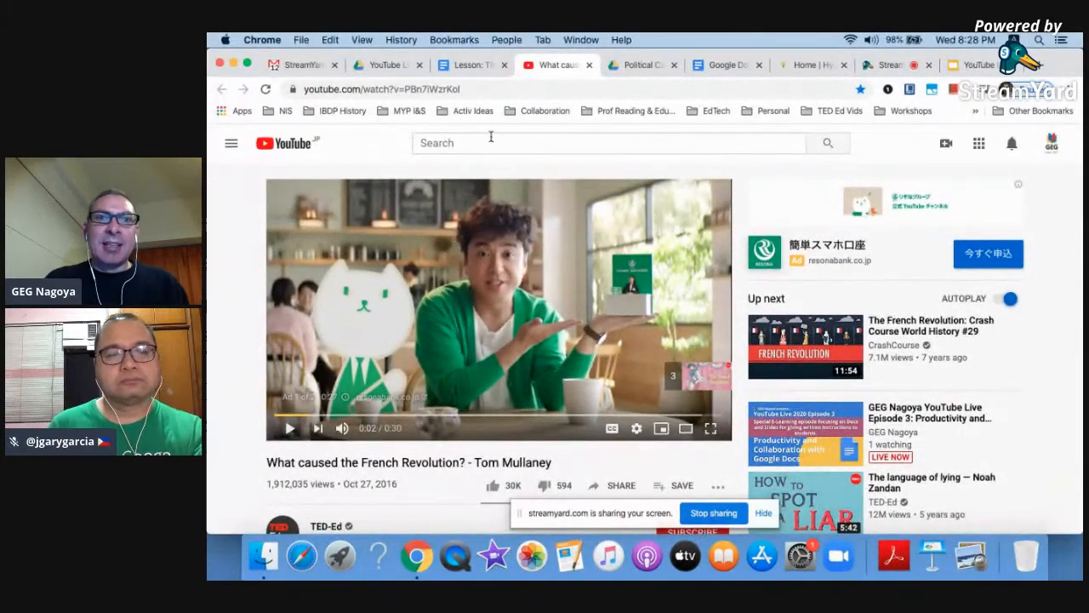
click(589, 65)
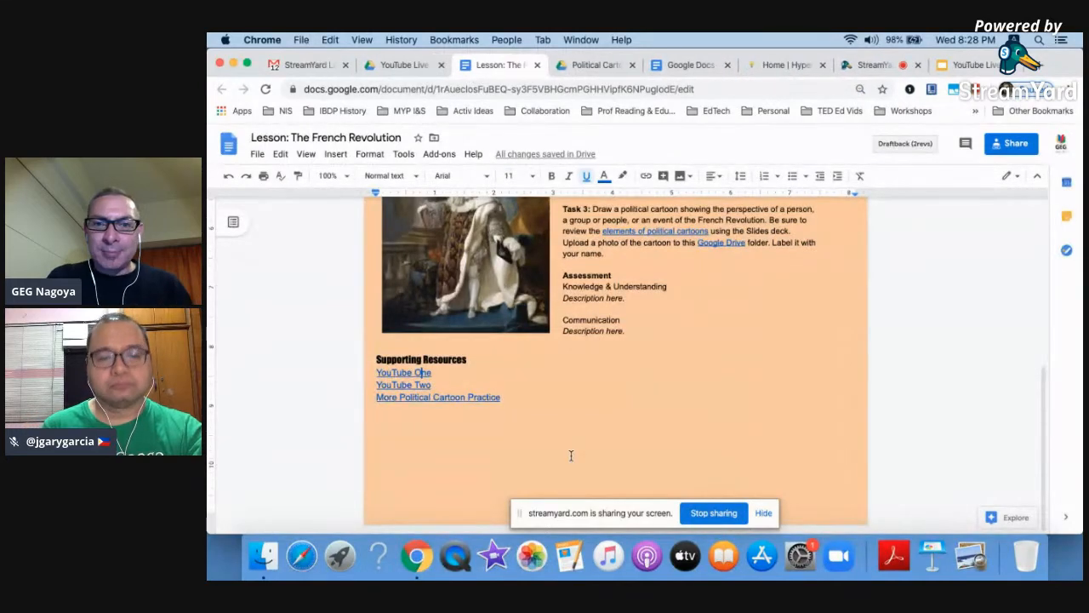
click(571, 456)
scroll(571, 455, up, 5)
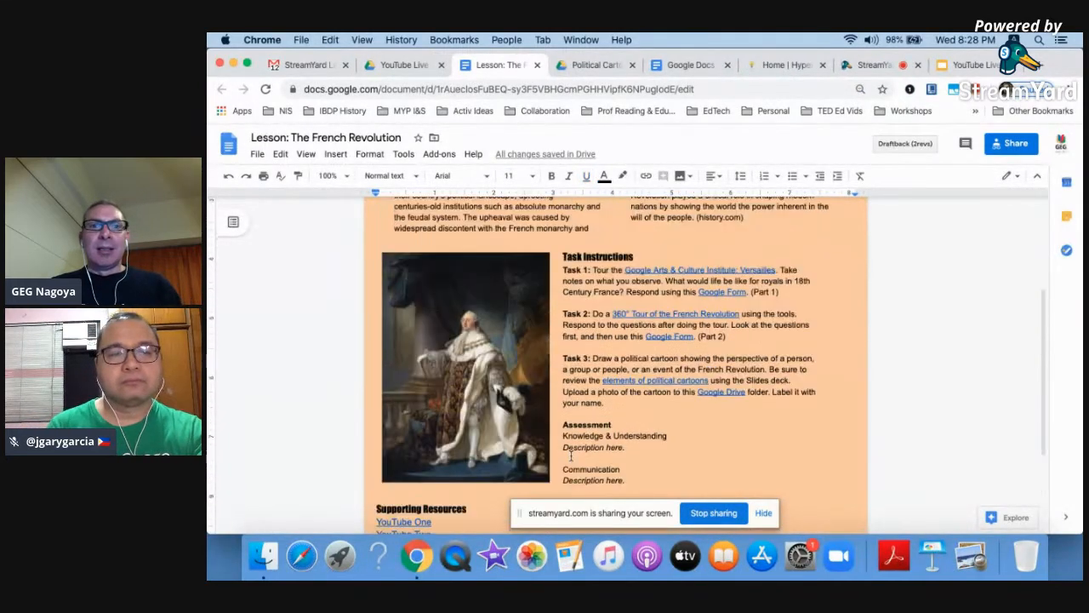
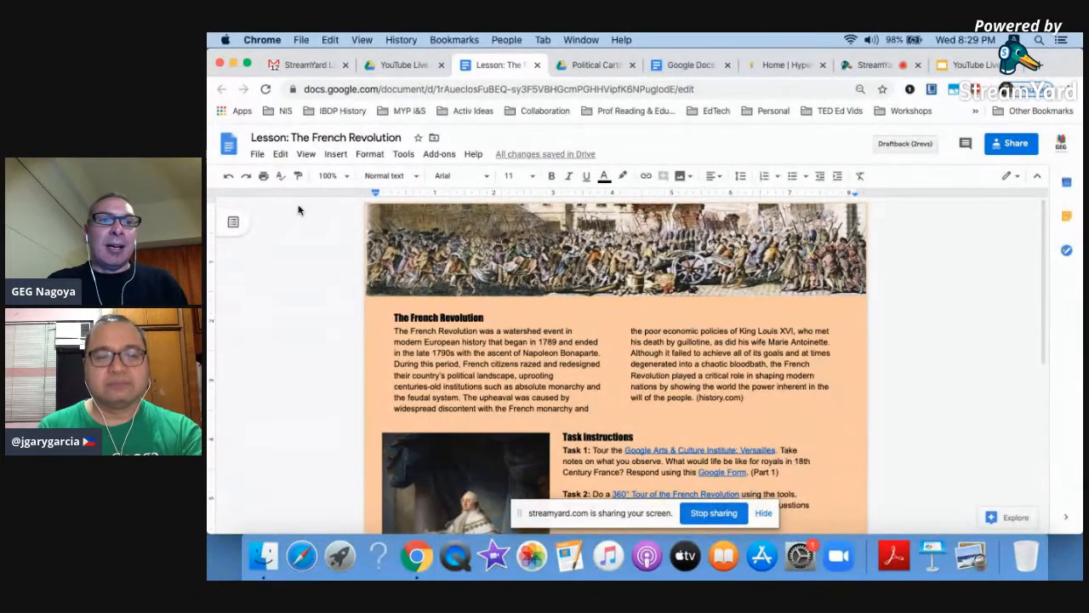
- Download the lesson document as a PDF named 'Lesson_ The French Revolution' to the Desktop
click(262, 157)
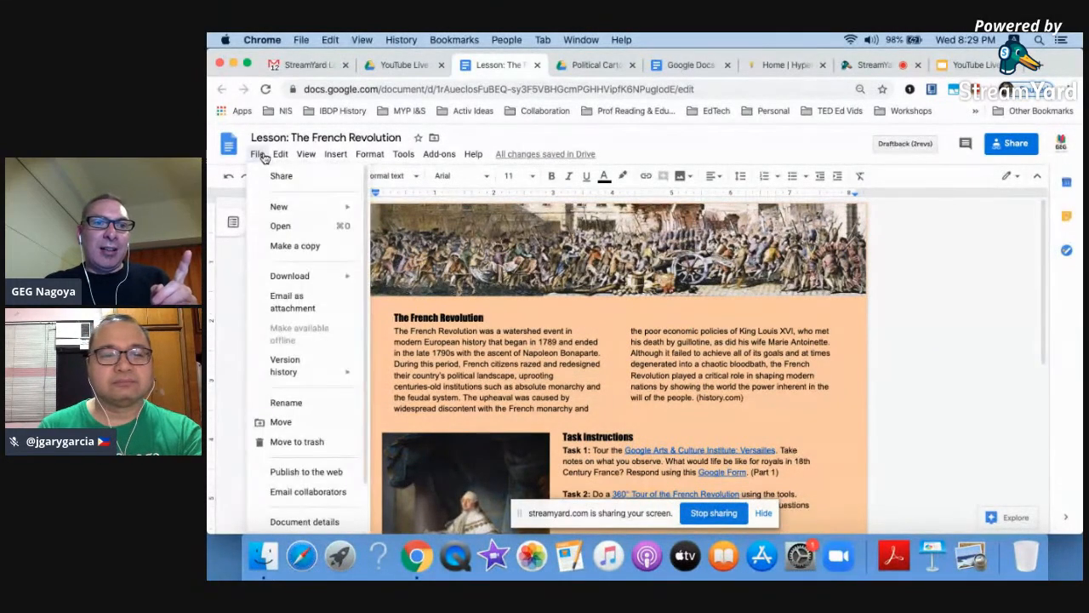
mouse_move(344, 283)
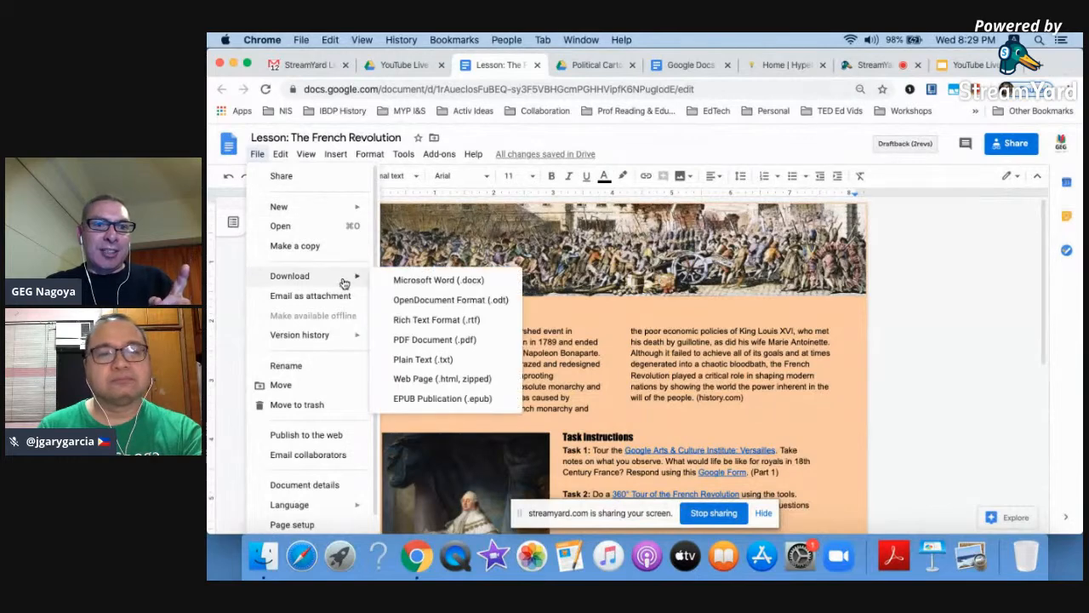
click(417, 341)
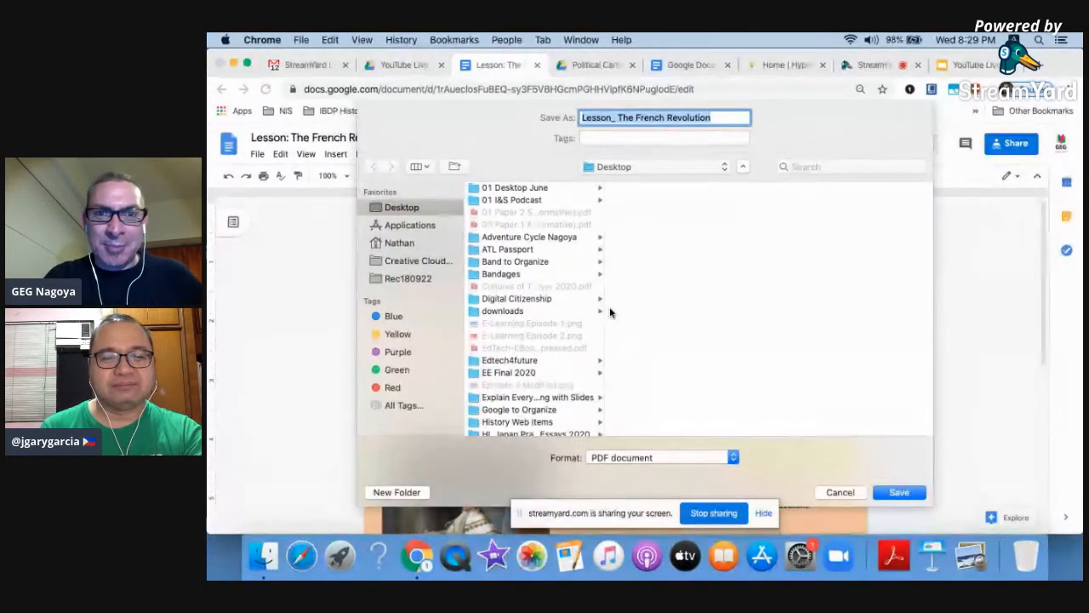
click(894, 492)
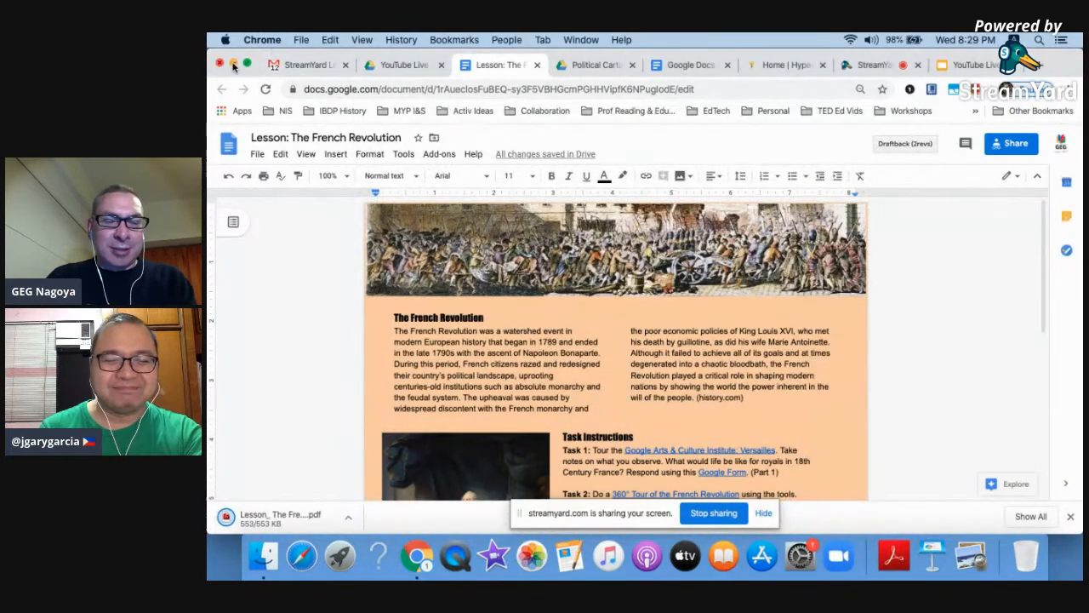
- Minimize the browser window and open the downloaded French Revolution lesson PDF from the desktop in Acrobat Reader
click(233, 65)
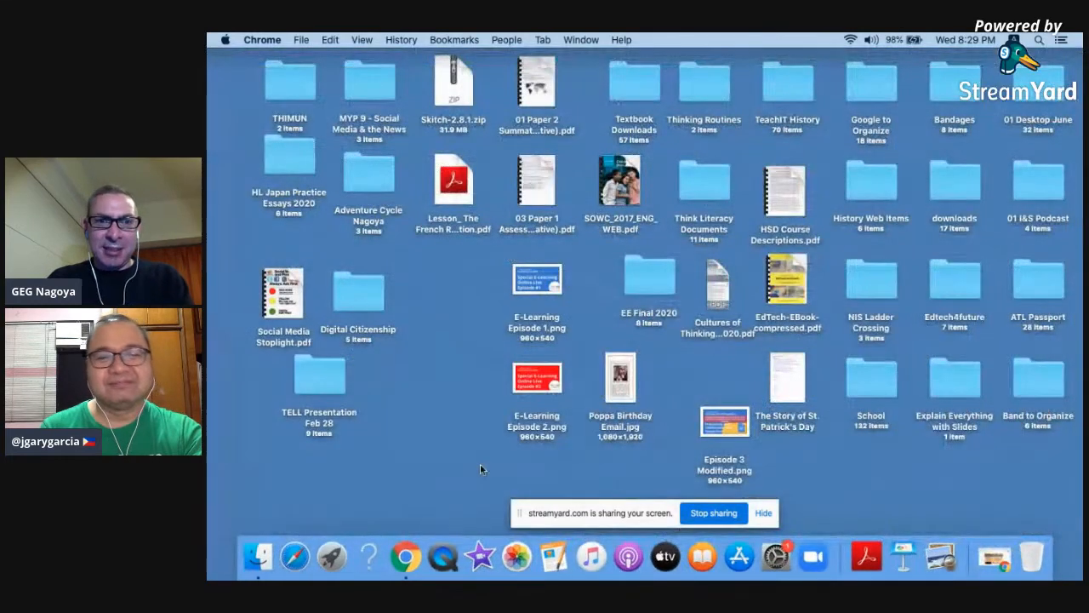
click(449, 167)
double_click(449, 167)
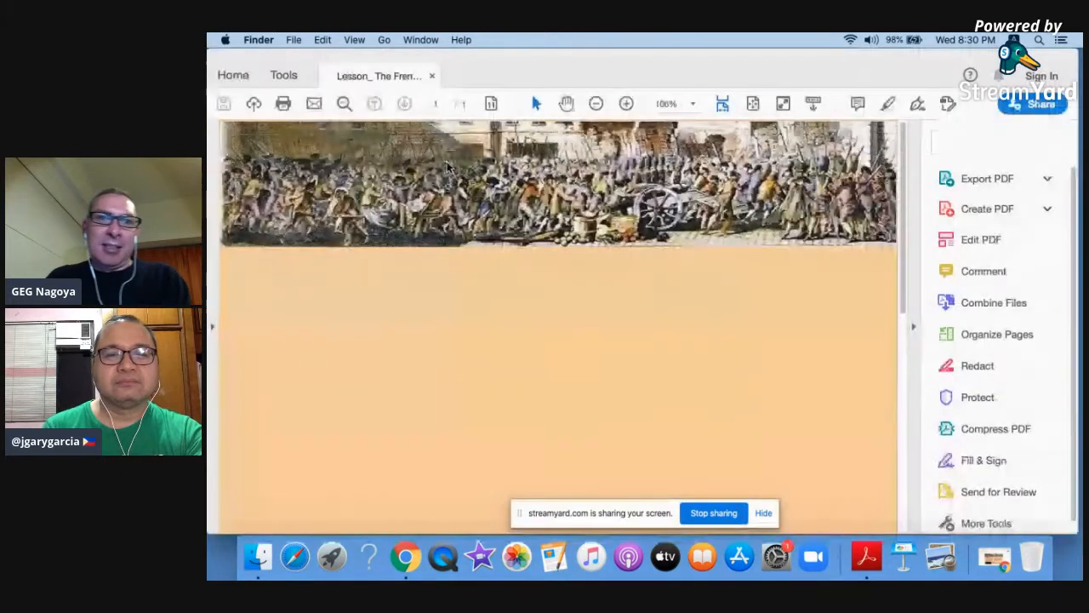
- Zoom the PDF out to about 50%, test Task 1's Versailles tour link, and close the web page it opens
click(596, 103)
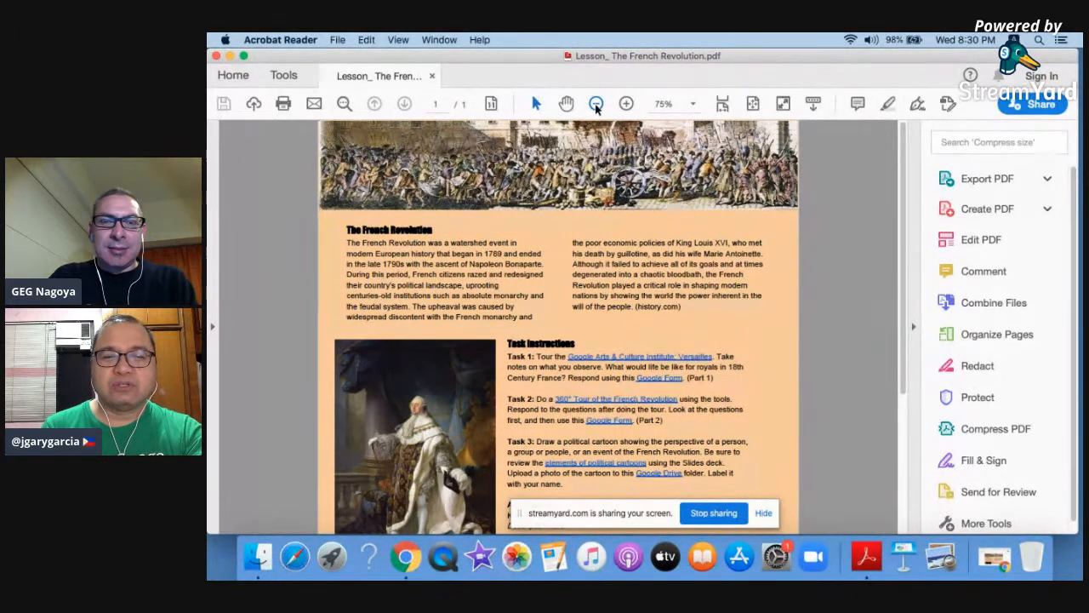
click(597, 103)
click(597, 103)
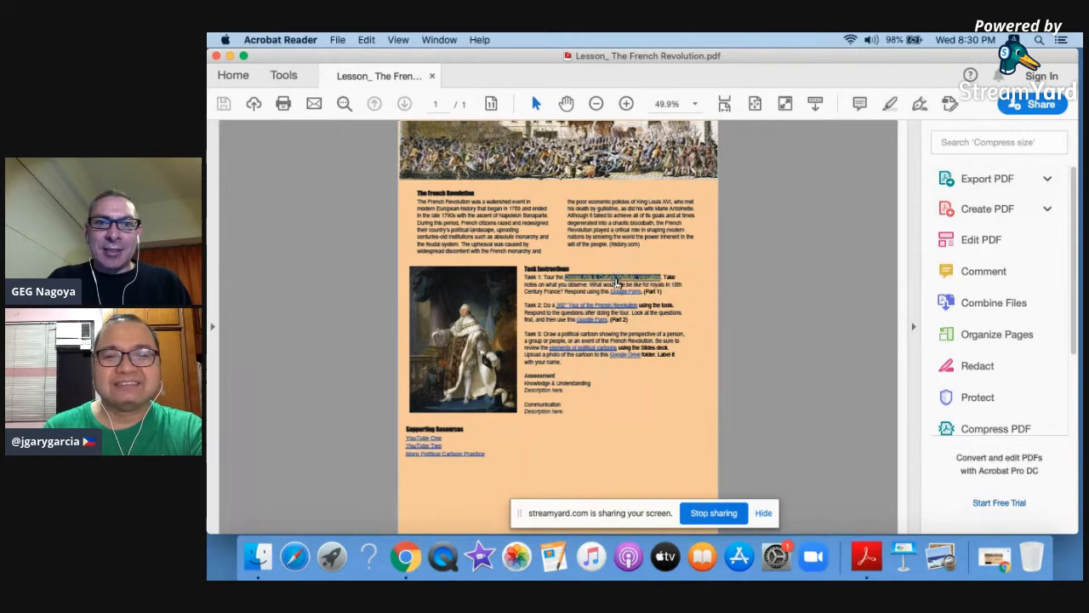
click(614, 277)
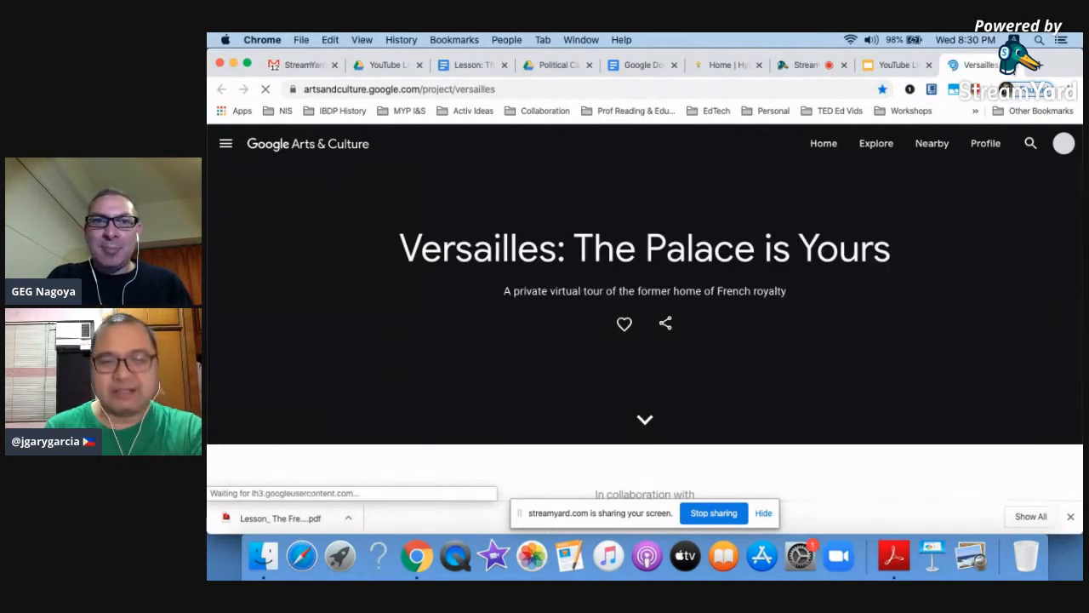
click(1013, 65)
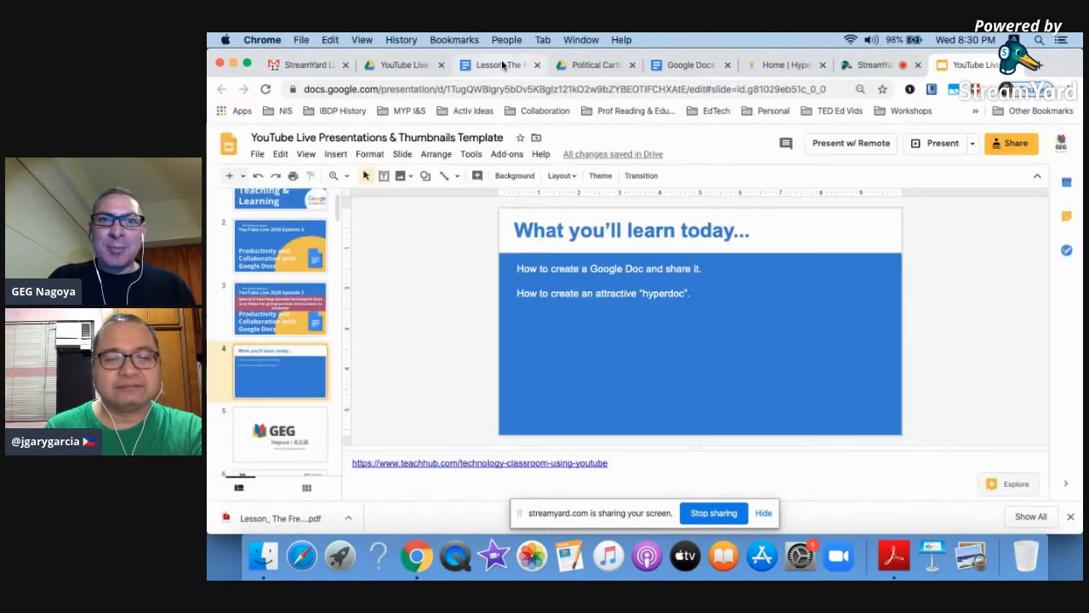
- Switch to the HyperDocs website and look through its Resources options and home page posts
click(783, 66)
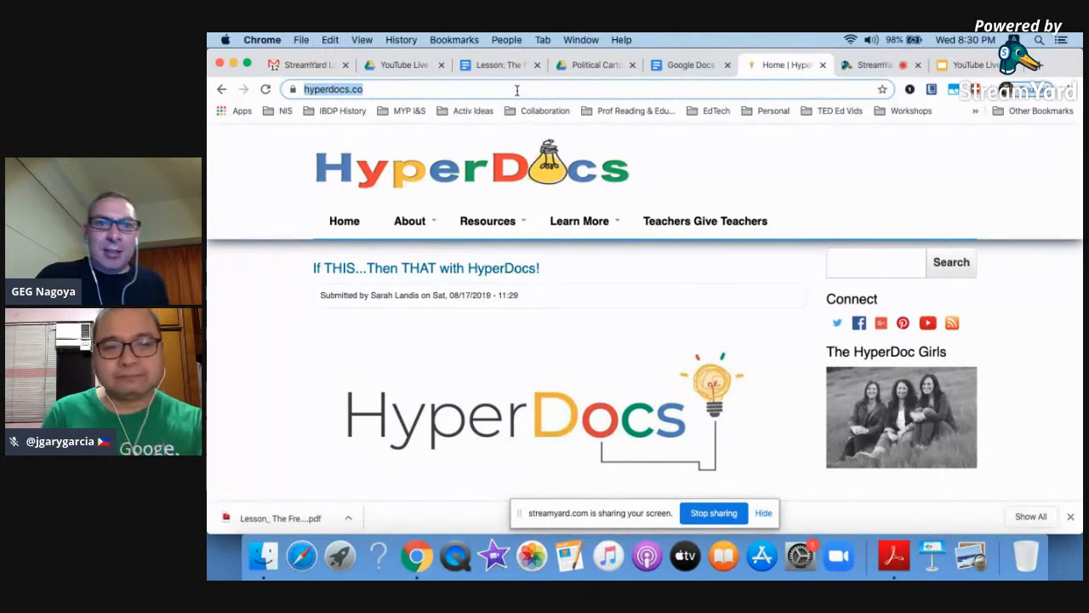
scroll(277, 357, down, 1)
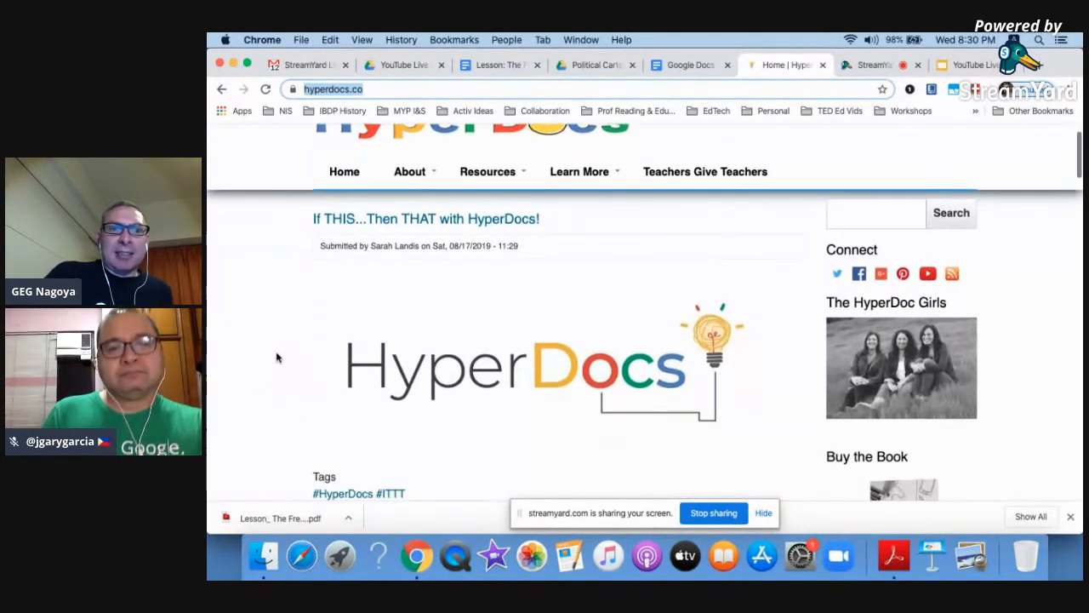
mouse_move(488, 163)
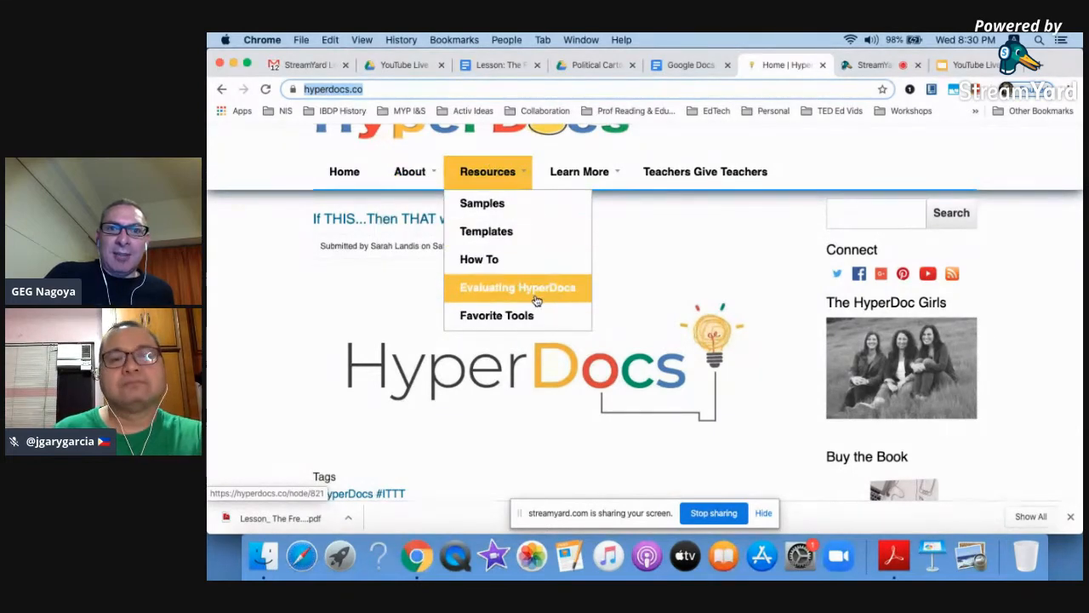
mouse_move(591, 171)
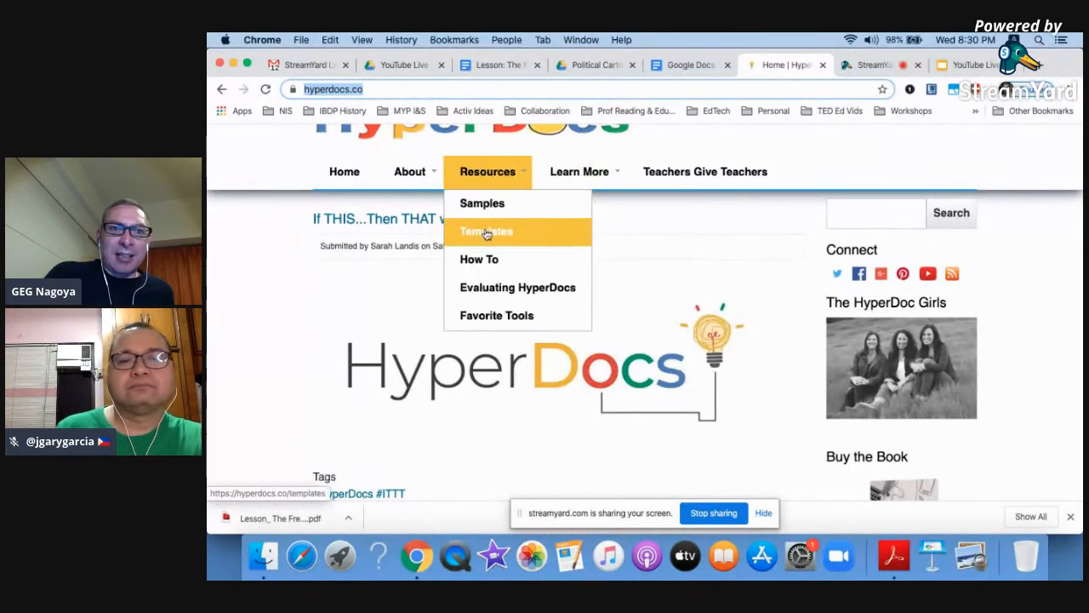
scroll(275, 361, down, 10)
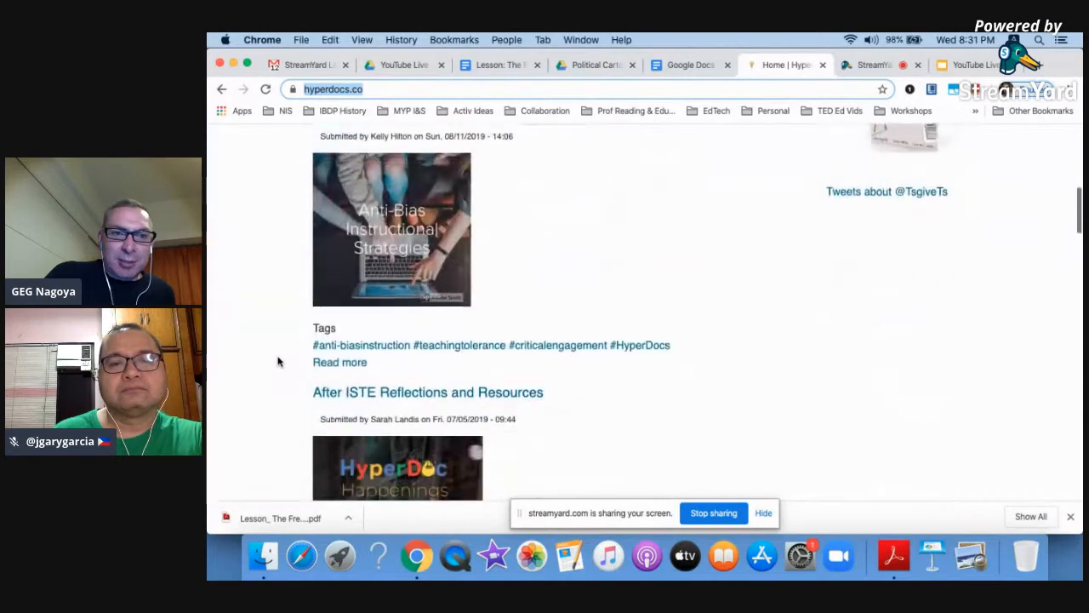
scroll(278, 361, down, 6)
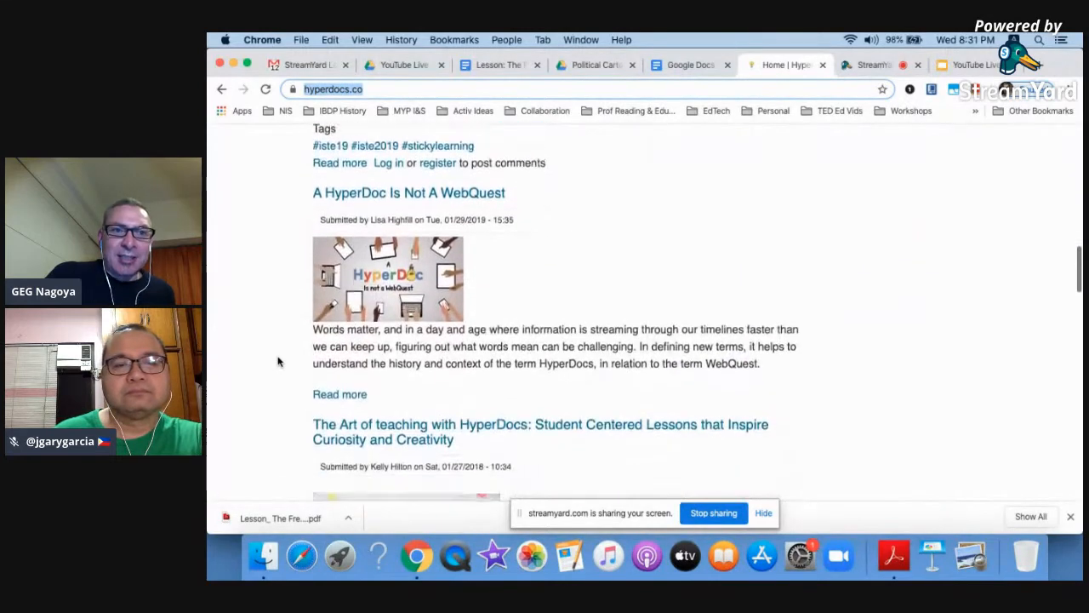
scroll(277, 362, up, 15)
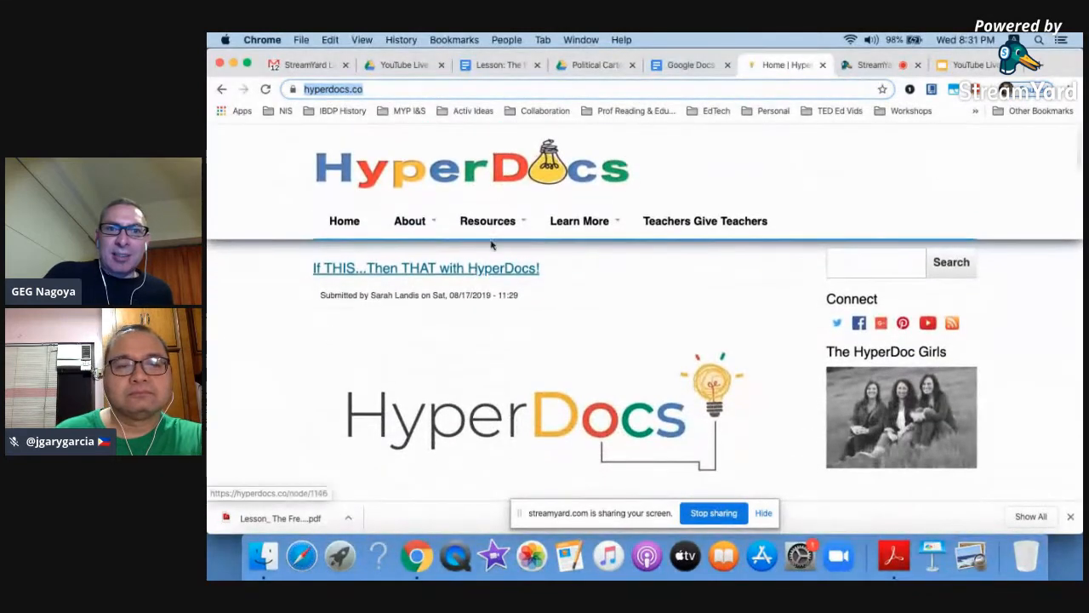
- Open the HyperDoc Templates page, review its lesson templates and samples, and stop sharing the screen
mouse_move(487, 221)
click(487, 290)
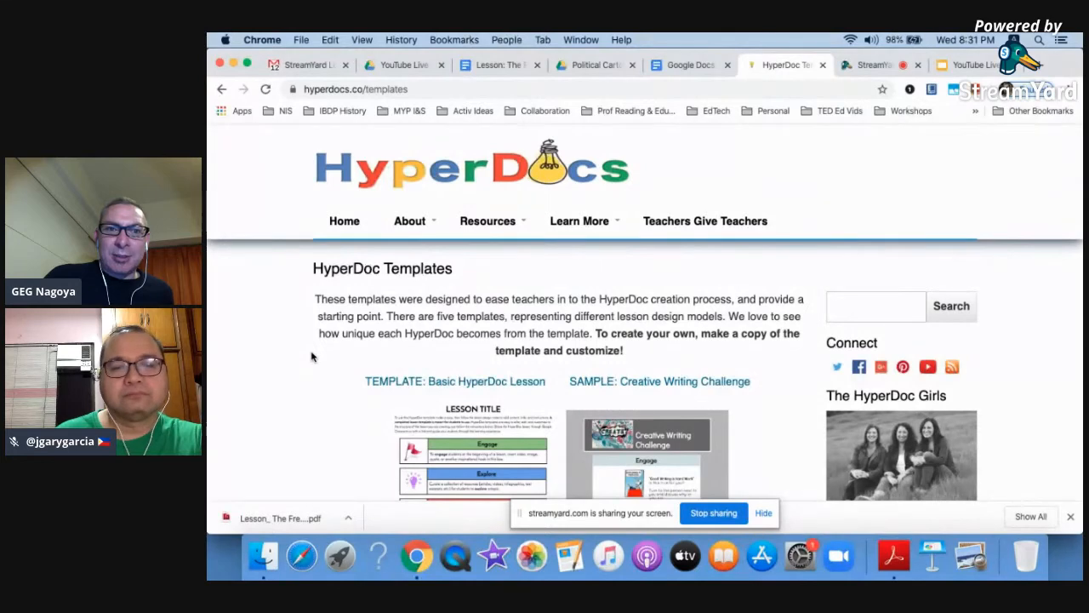
scroll(285, 340, down, 5)
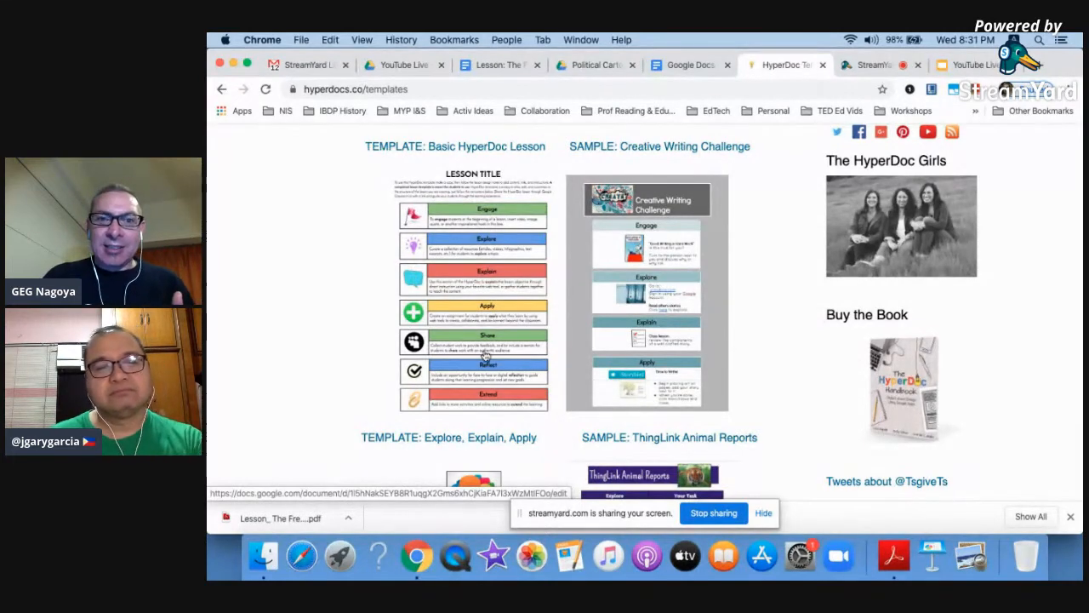
scroll(486, 356, down, 10)
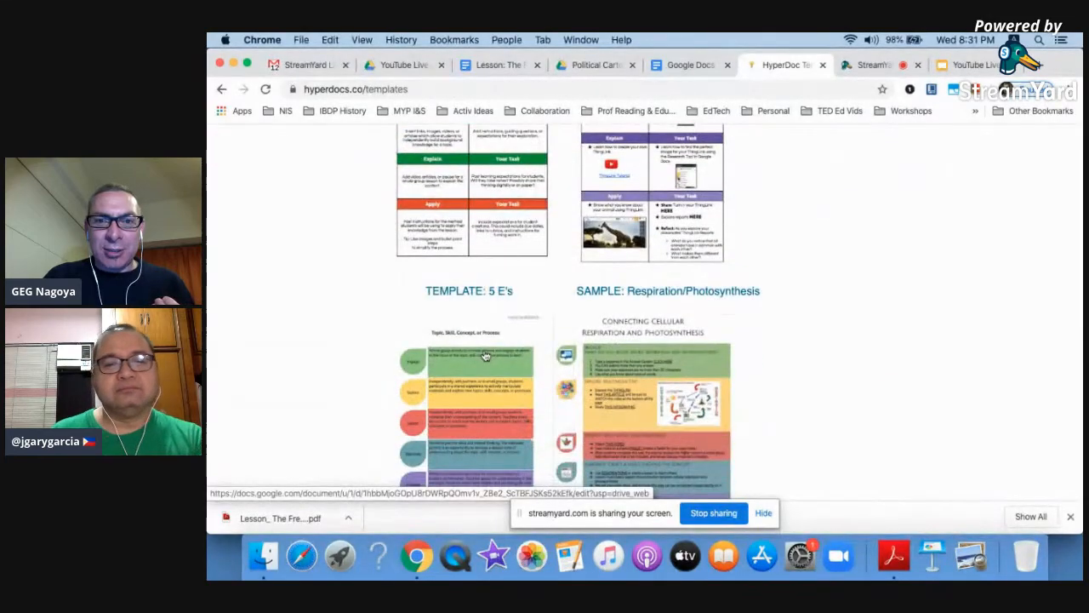
scroll(484, 355, down, 5)
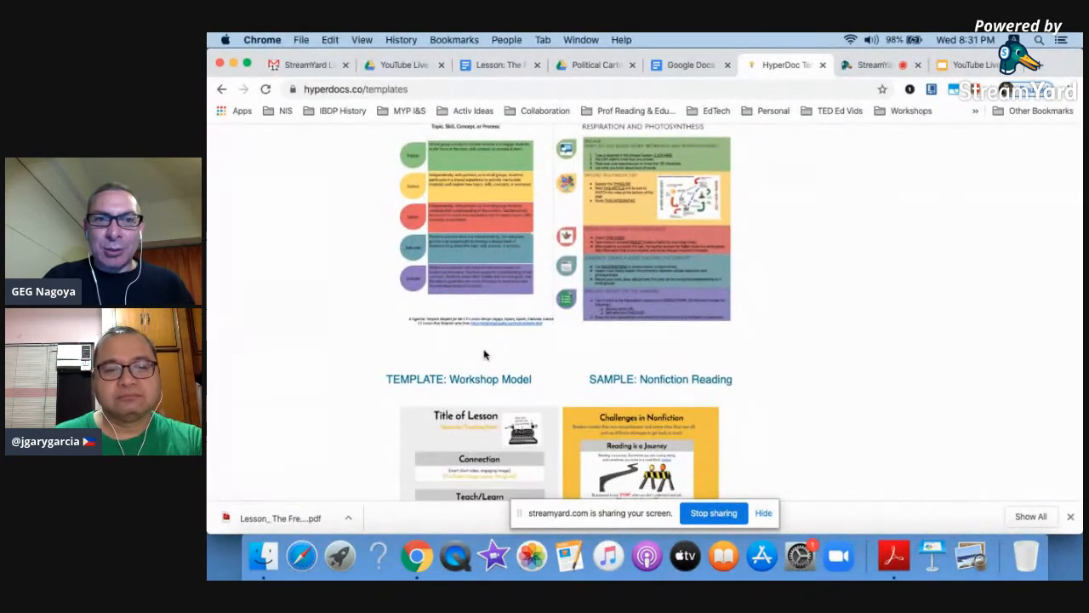
scroll(484, 355, up, 15)
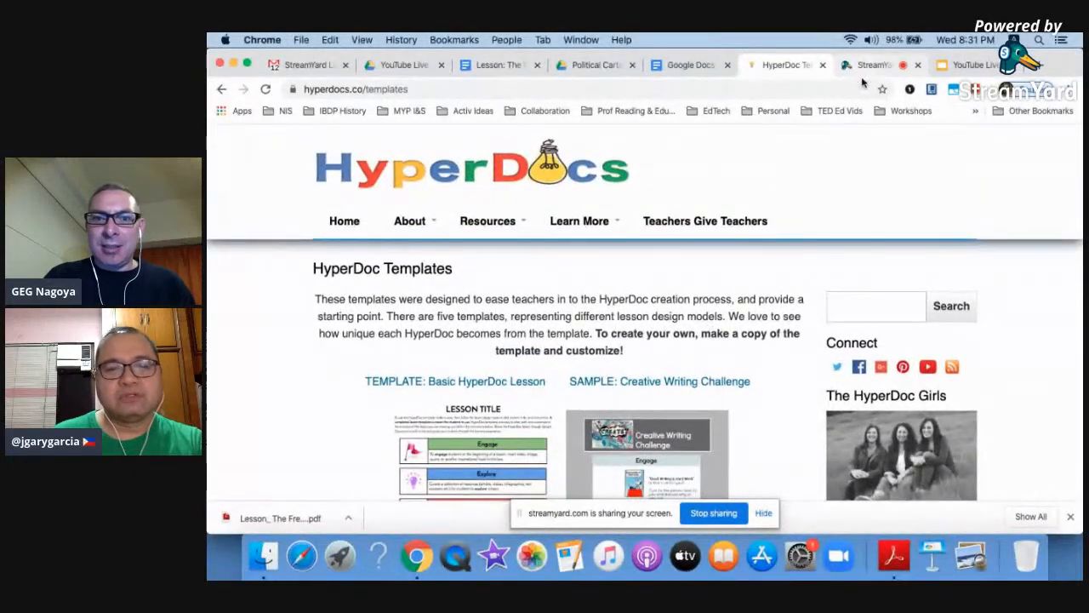
click(713, 514)
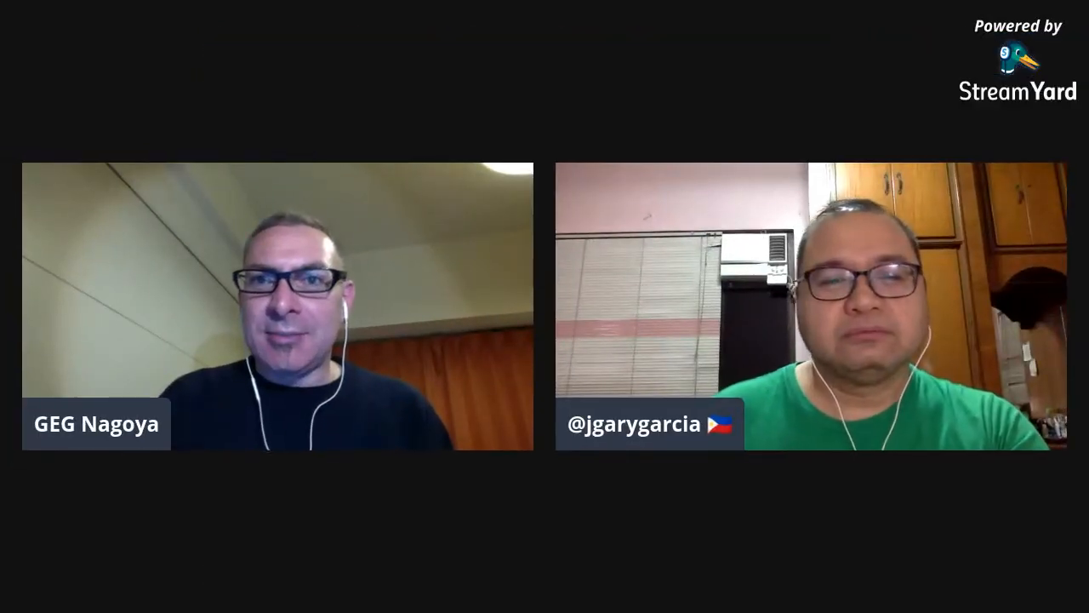